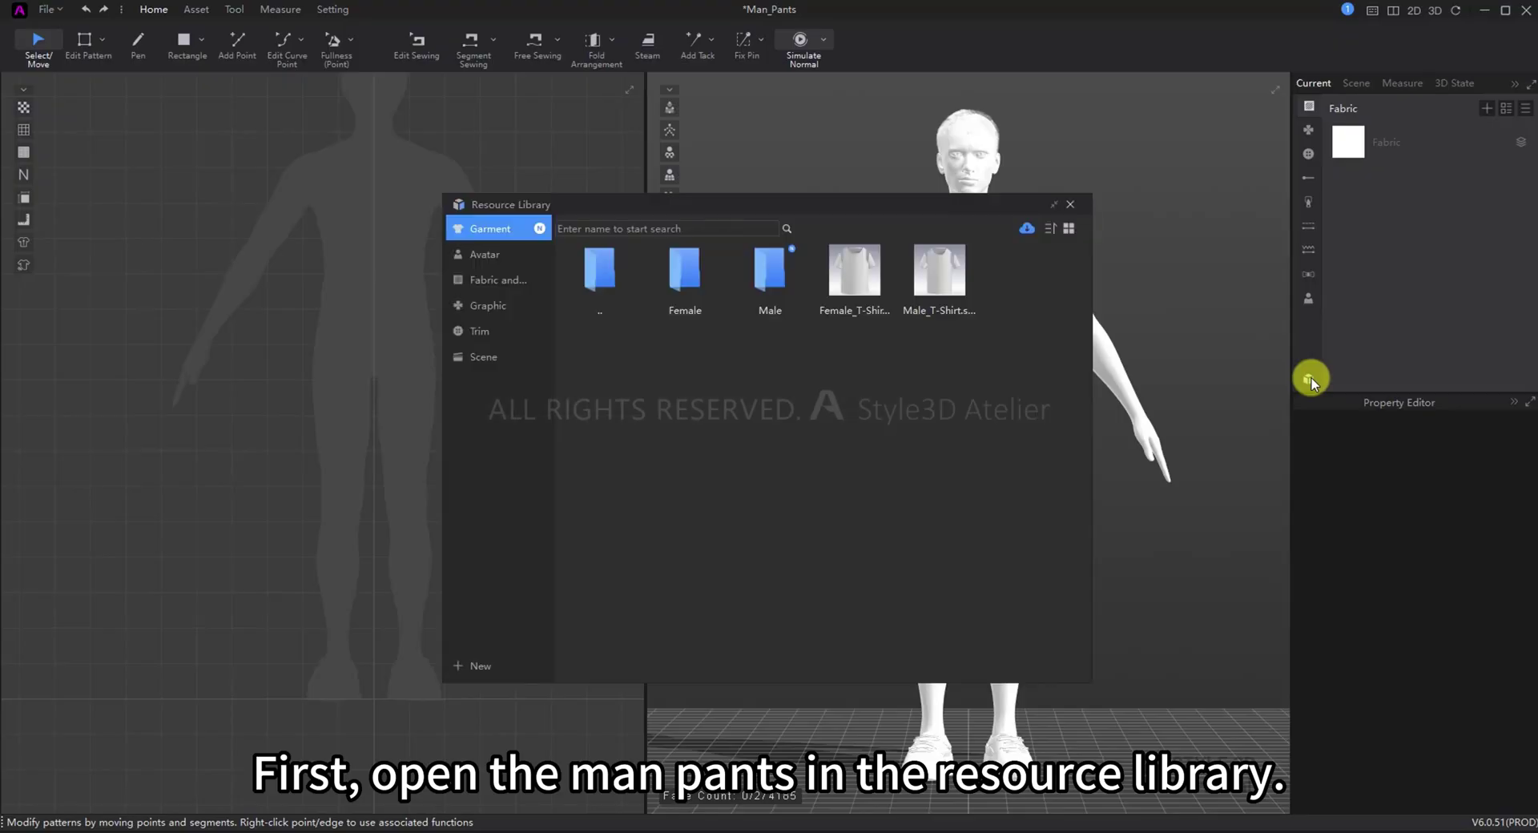
Step: Open the Man_Pants.sgar garment from the Resource Library with load type Open, and close the library
{"action": "double_click", "coordinate": [686, 281]}
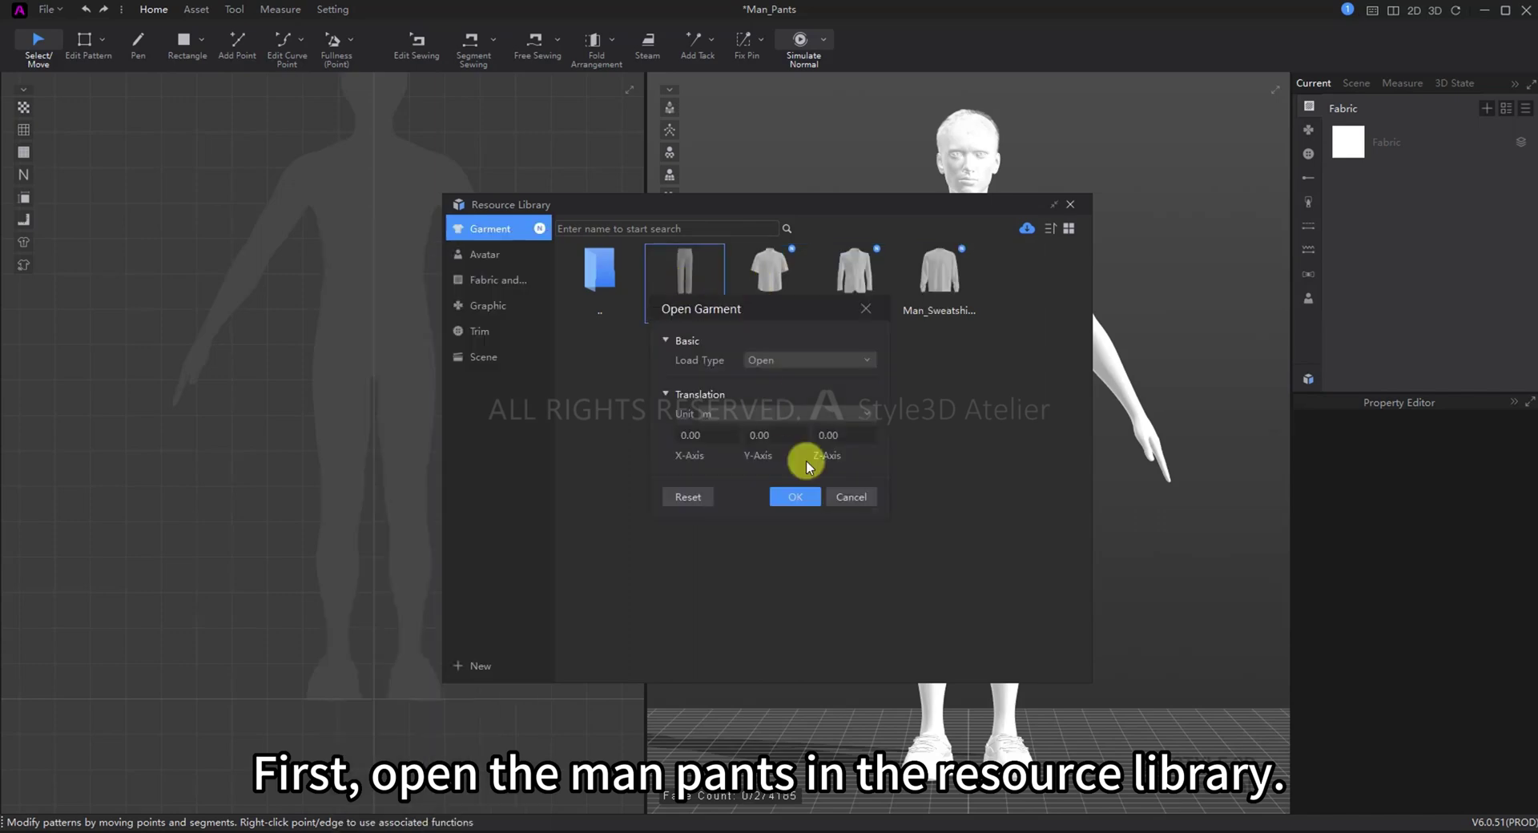
{"action": "key", "text": "Return"}
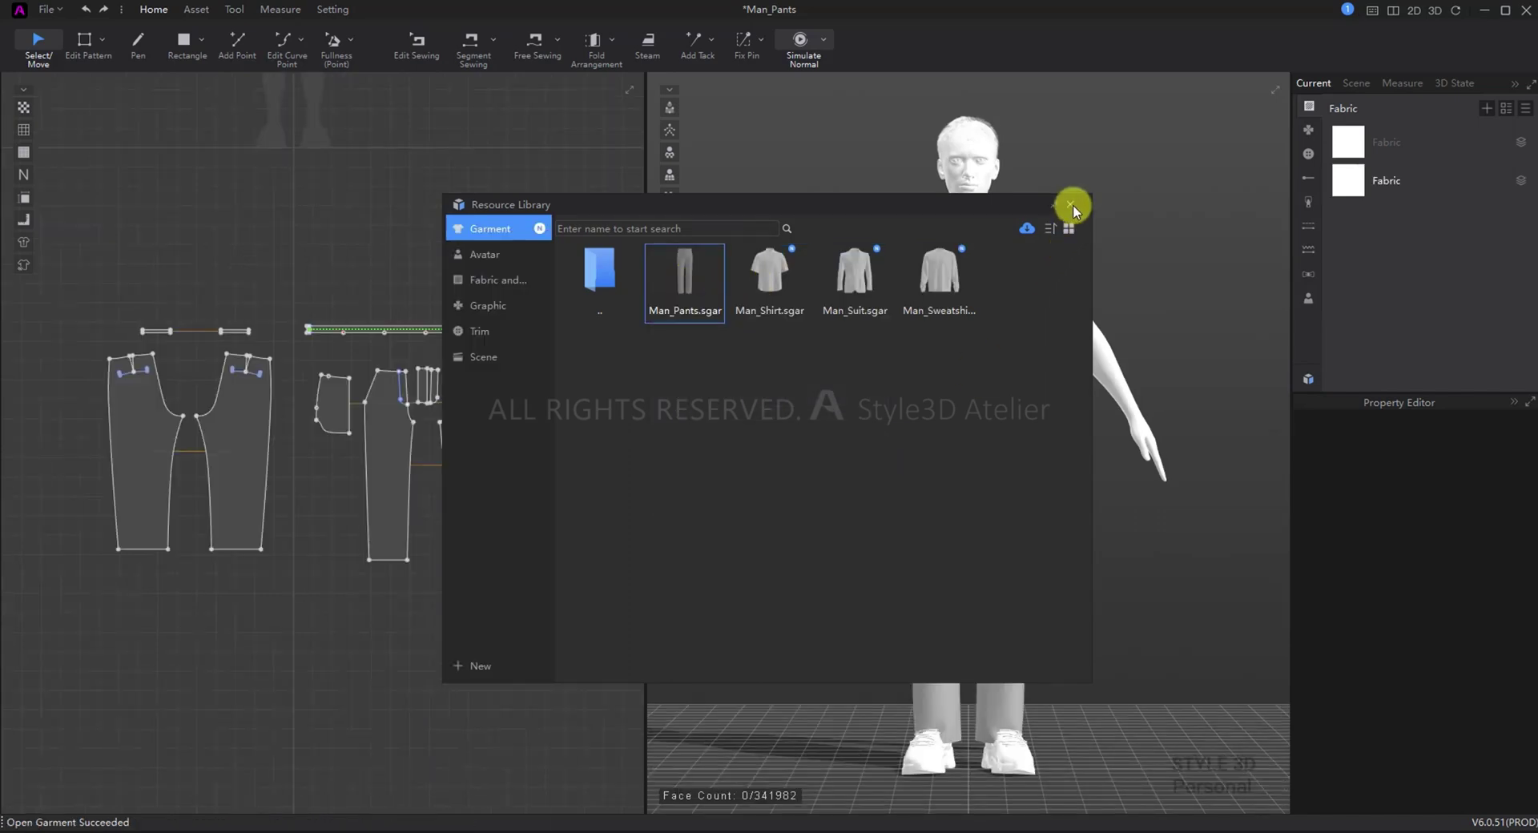
{"action": "left_click", "coordinate": [1072, 205]}
Step: Select all the pants patterns, raise them slightly to the avatar's waist, and start the simulation
{"action": "left_click_drag", "start_coordinate": [553, 282], "coordinate": [108, 613]}
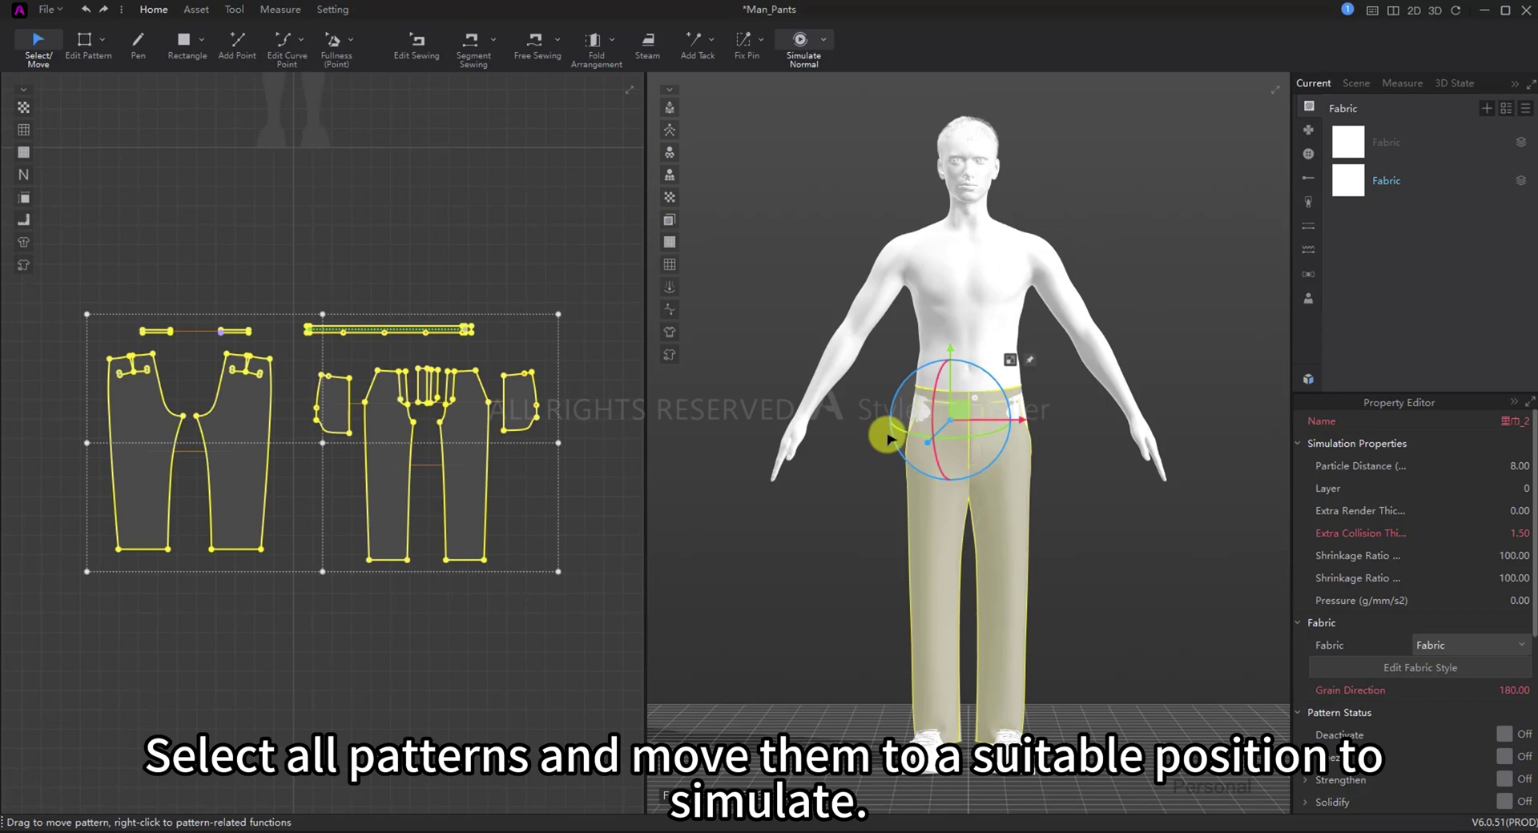
{"action": "left_click_drag", "start_coordinate": [948, 370], "coordinate": [951, 359]}
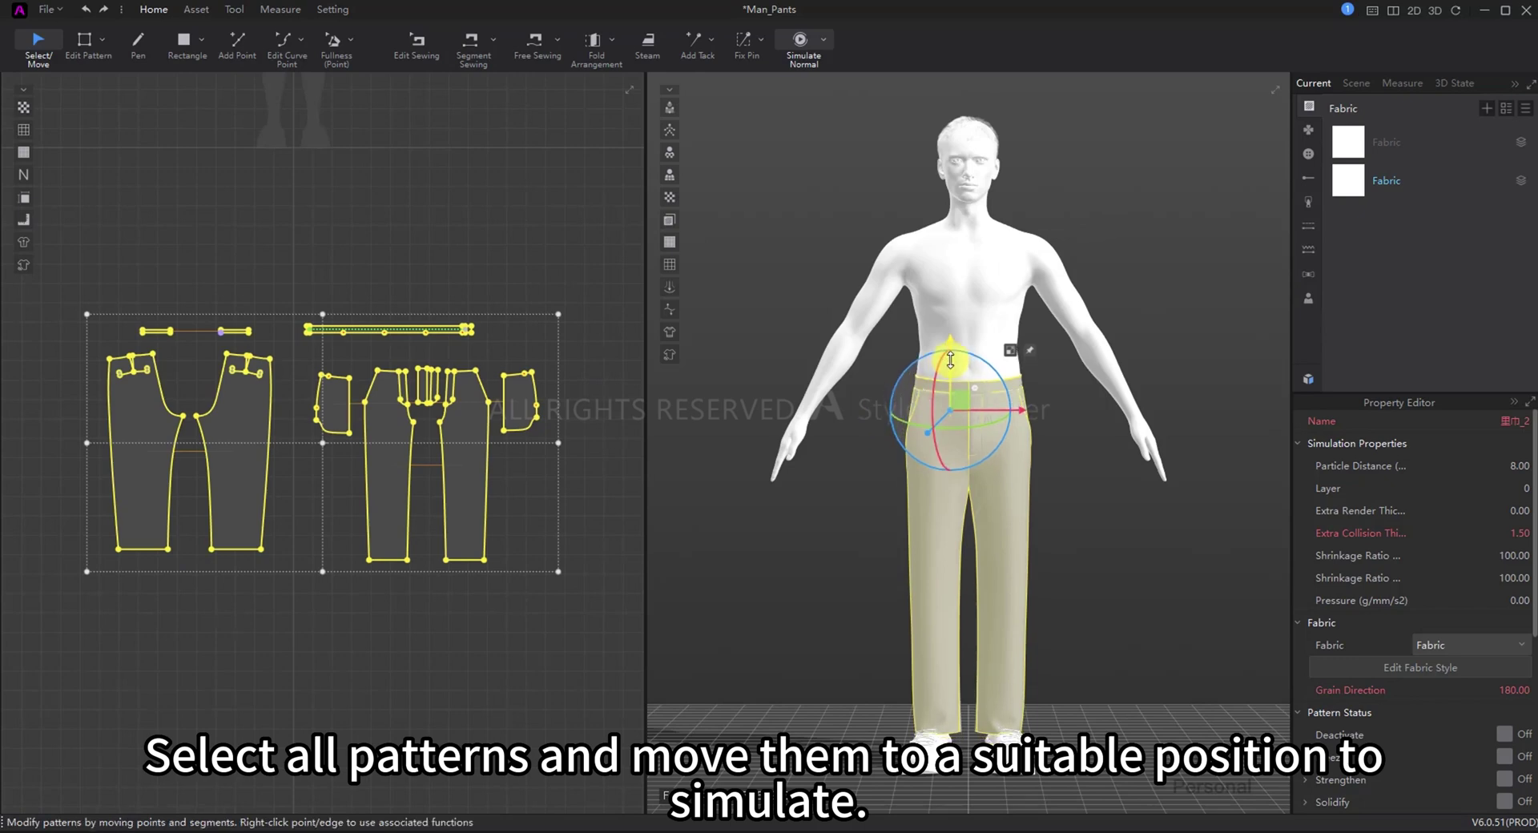
{"action": "key", "text": "space"}
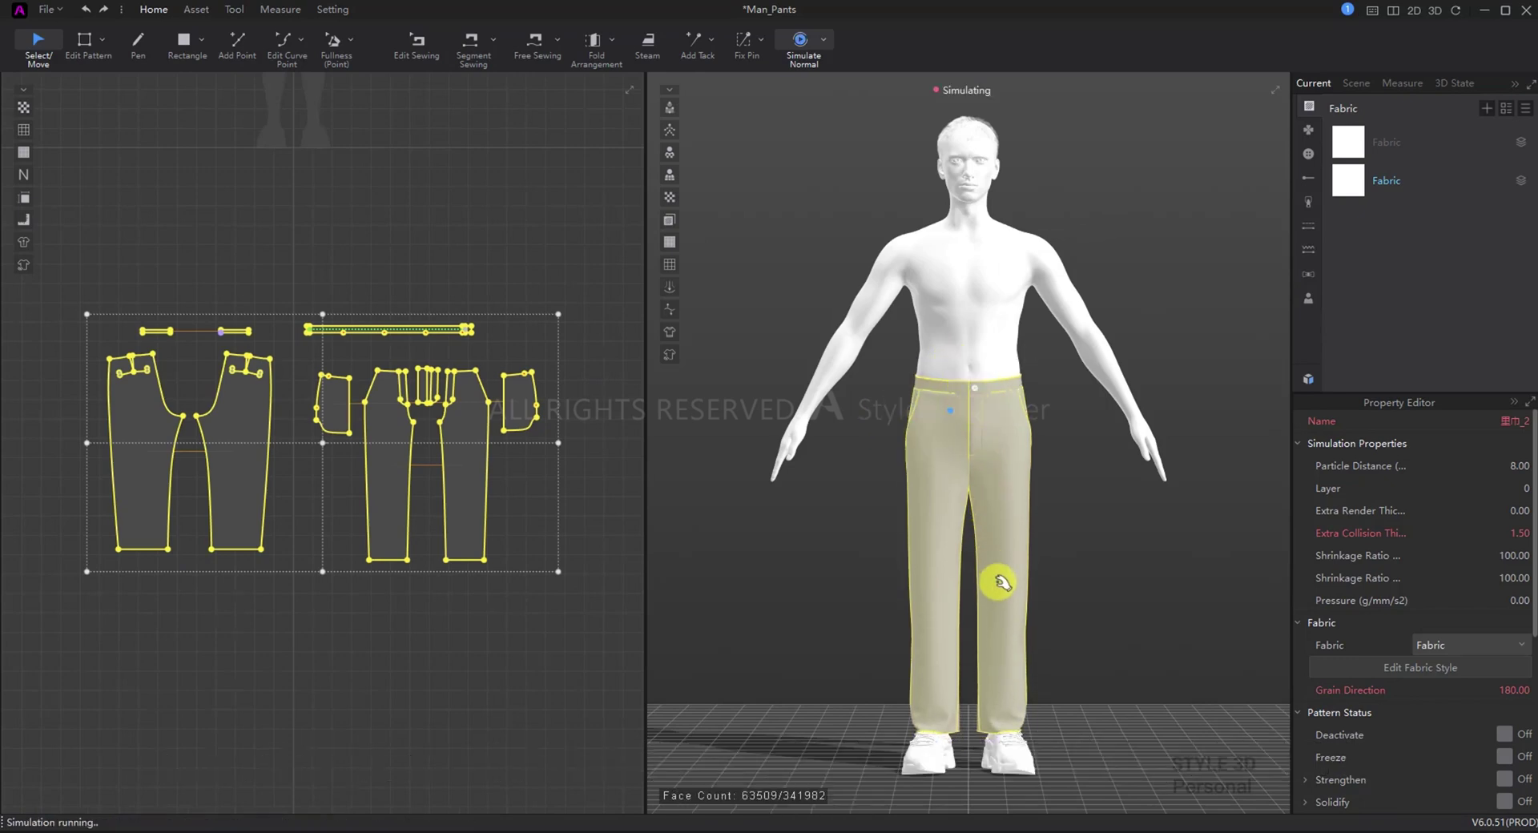
Step: Deselect the patterns and hide the avatar so only the simulated pants are displayed
{"action": "scroll", "coordinate": [946, 580], "scroll_direction": "up", "scroll_amount": 3}
{"action": "scroll", "coordinate": [482, 481], "scroll_direction": "down", "scroll_amount": 4}
{"action": "left_click_drag", "start_coordinate": [482, 481], "coordinate": [468, 267]}
{"action": "scroll", "coordinate": [472, 369], "scroll_direction": "up", "scroll_amount": 1}
{"action": "middle_click_drag", "start_coordinate": [472, 368], "coordinate": [495, 535]}
{"action": "scroll", "coordinate": [494, 534], "scroll_direction": "up", "scroll_amount": 4}
{"action": "scroll", "coordinate": [454, 479], "scroll_direction": "up", "scroll_amount": 2}
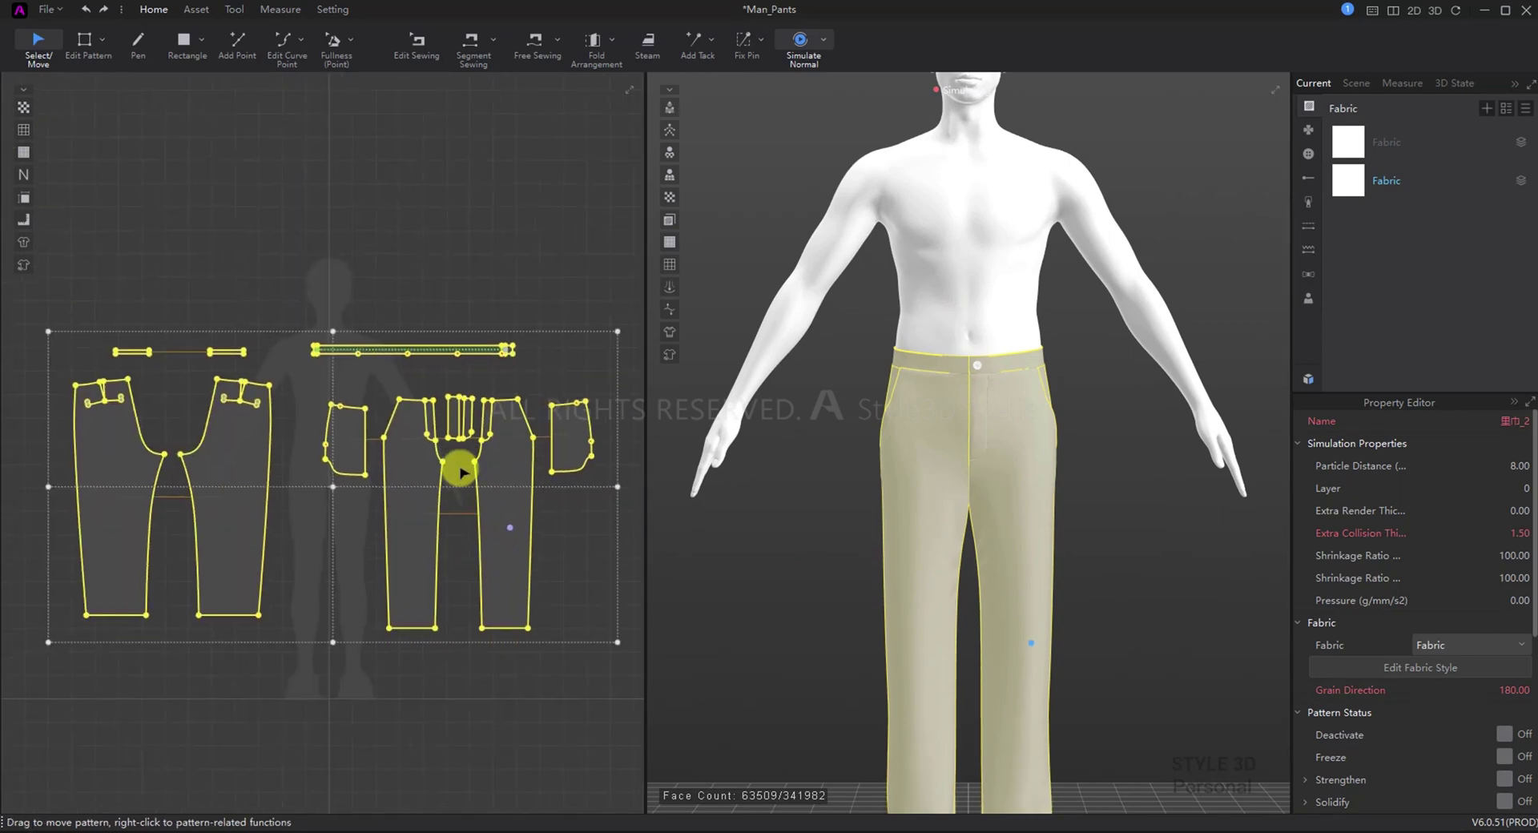
{"action": "left_click", "coordinate": [419, 281]}
{"action": "scroll", "coordinate": [1001, 480], "scroll_direction": "up", "scroll_amount": 3}
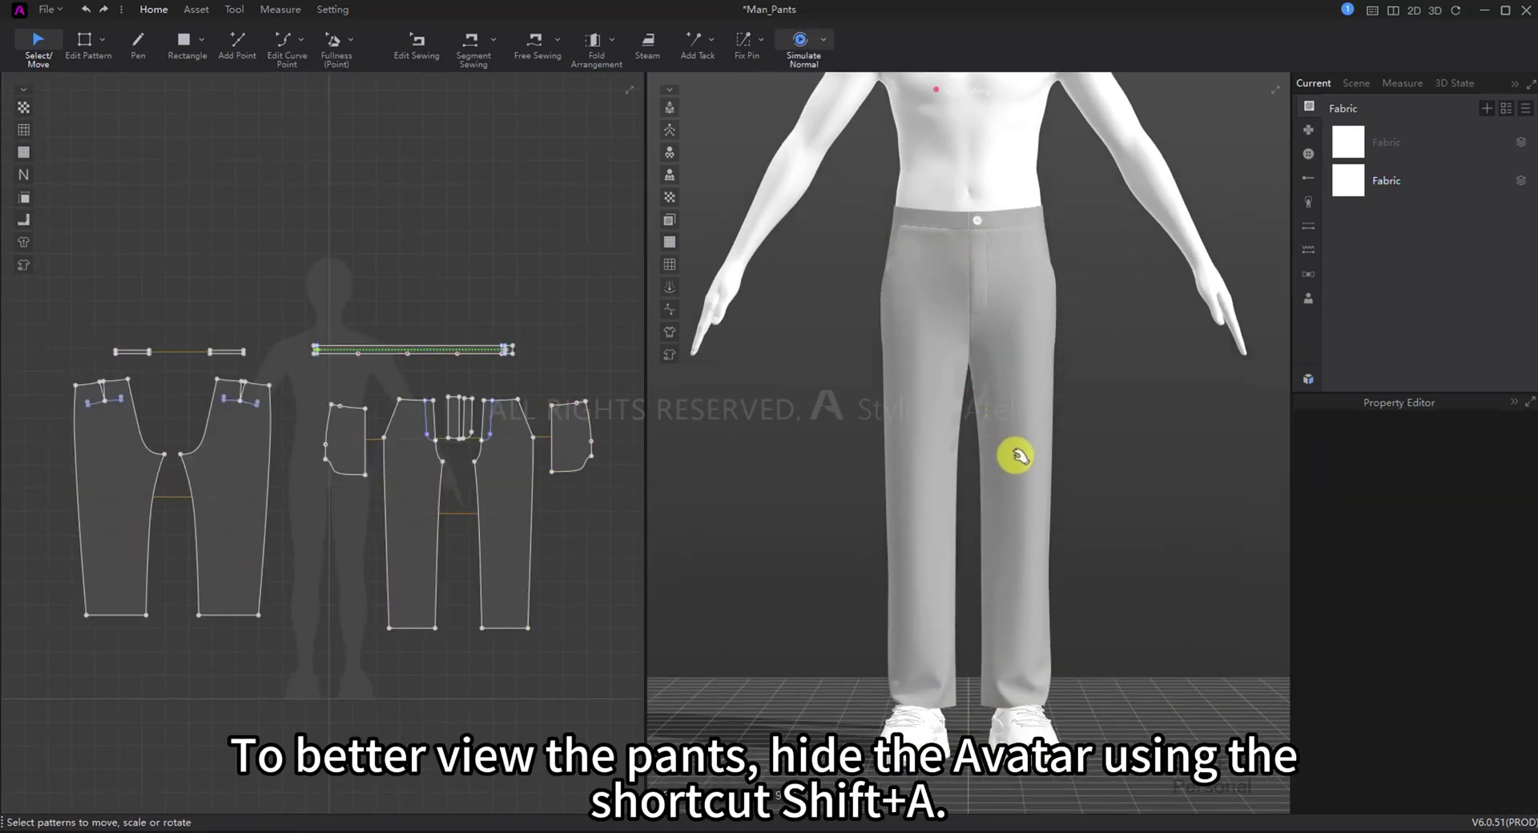
{"action": "key", "text": "shift+a"}
{"action": "scroll", "coordinate": [1019, 463], "scroll_direction": "up", "scroll_amount": 3}
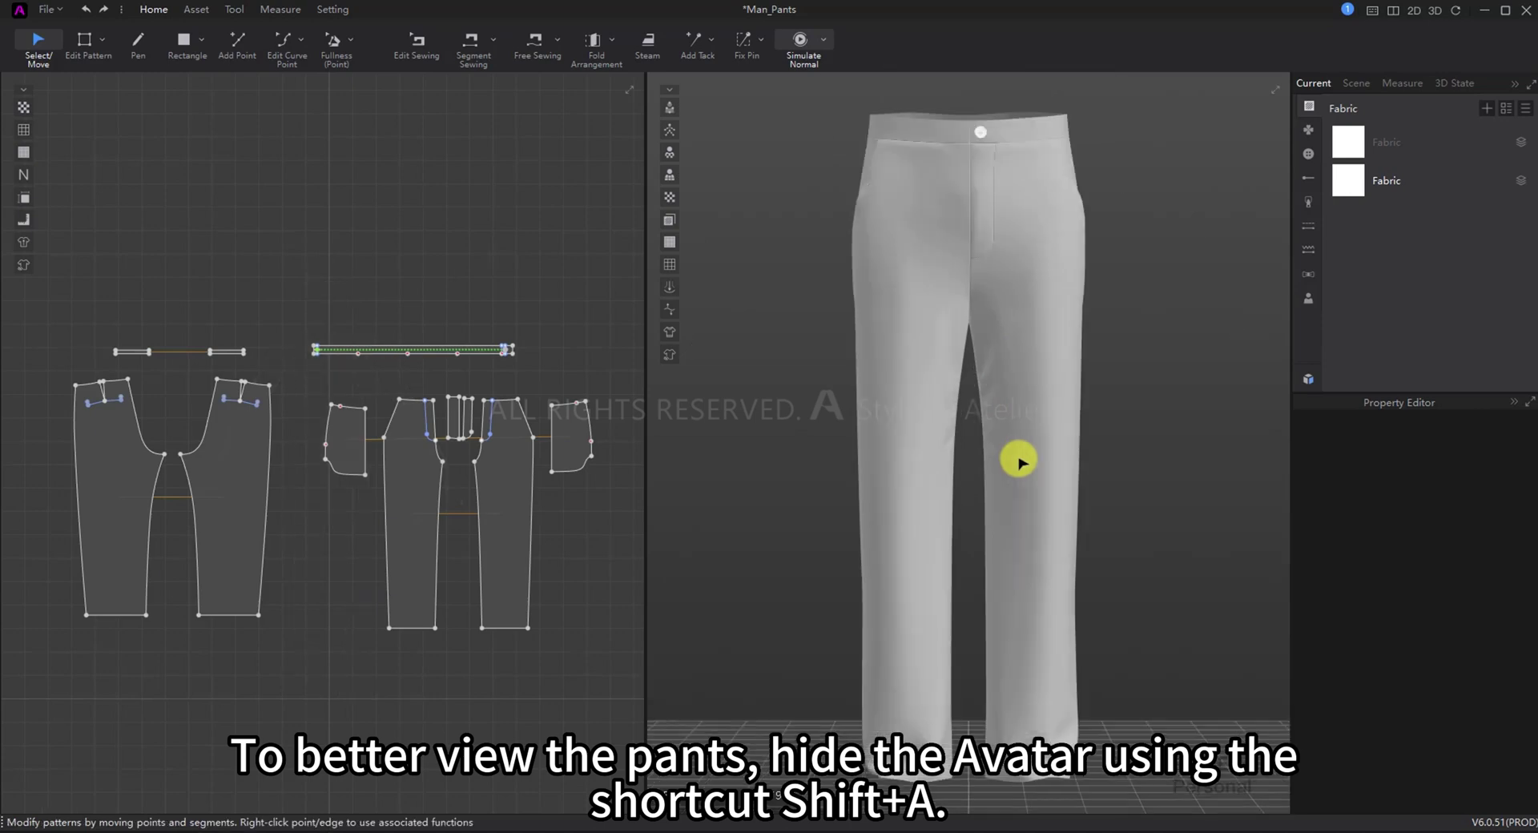
{"action": "scroll", "coordinate": [425, 564], "scroll_direction": "up", "scroll_amount": 3}
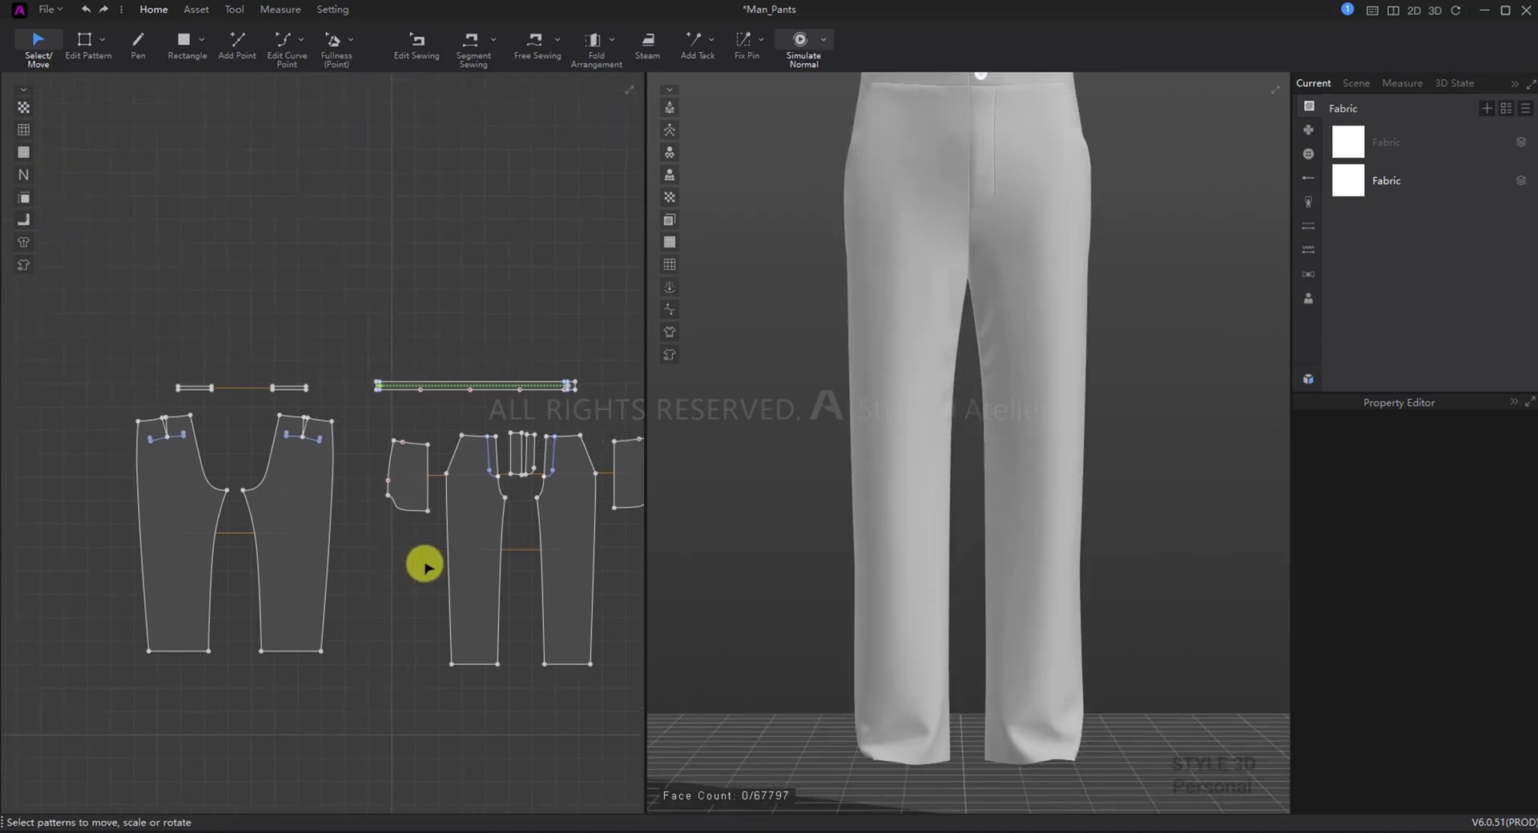
Step: Delete all curve points on the front panel's inner leg edge with Edit Curve Point to straighten it
{"action": "left_click_drag", "start_coordinate": [546, 615], "coordinate": [411, 593]}
{"action": "scroll", "coordinate": [463, 561], "scroll_direction": "up", "scroll_amount": 2}
{"action": "left_click", "coordinate": [529, 450]}
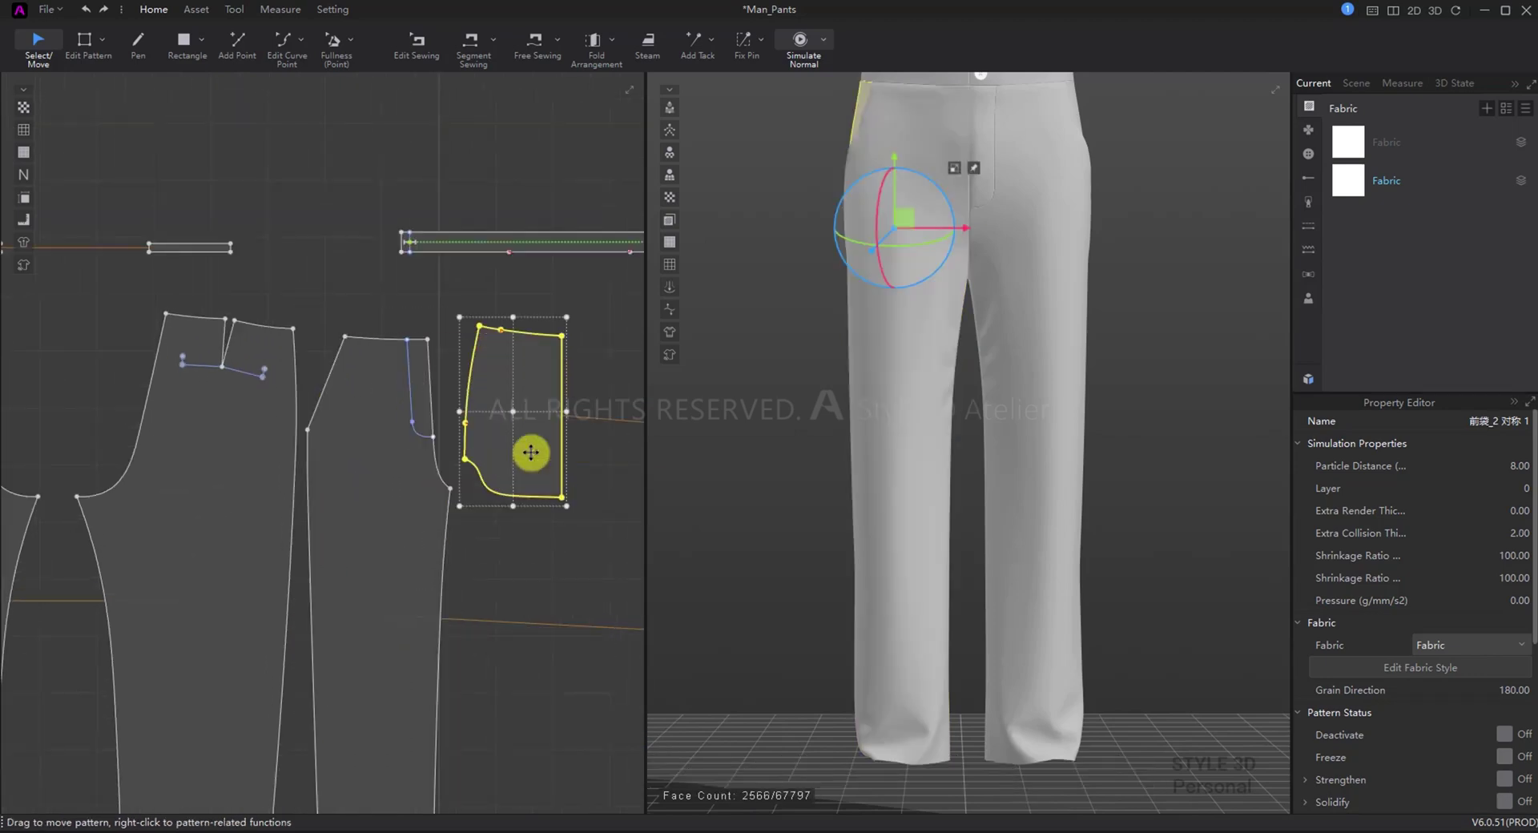
{"action": "left_click", "coordinate": [358, 592]}
{"action": "middle_click_drag", "start_coordinate": [361, 646], "coordinate": [406, 489]}
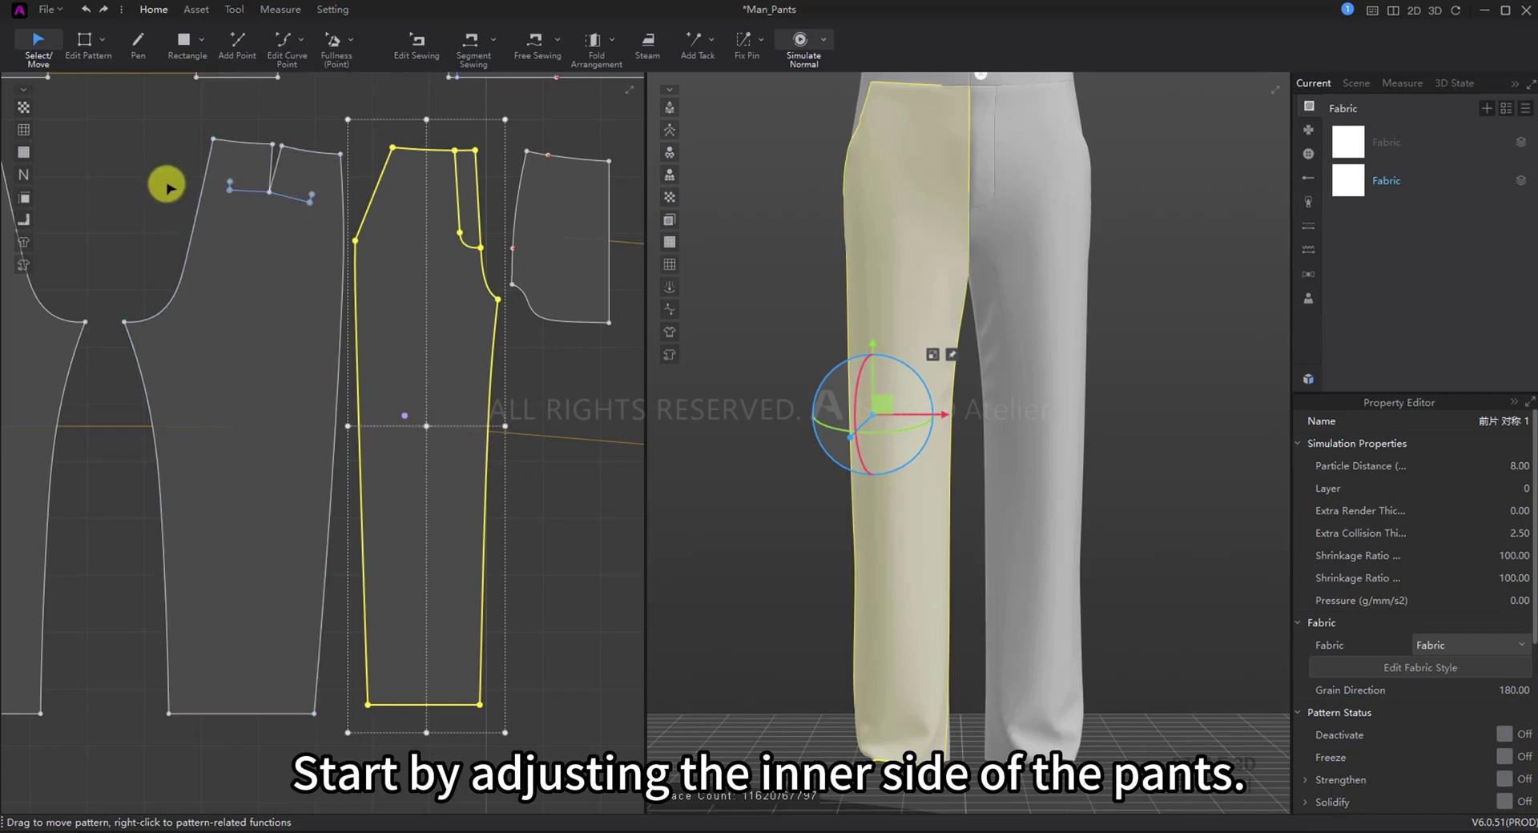
{"action": "left_click", "coordinate": [288, 44]}
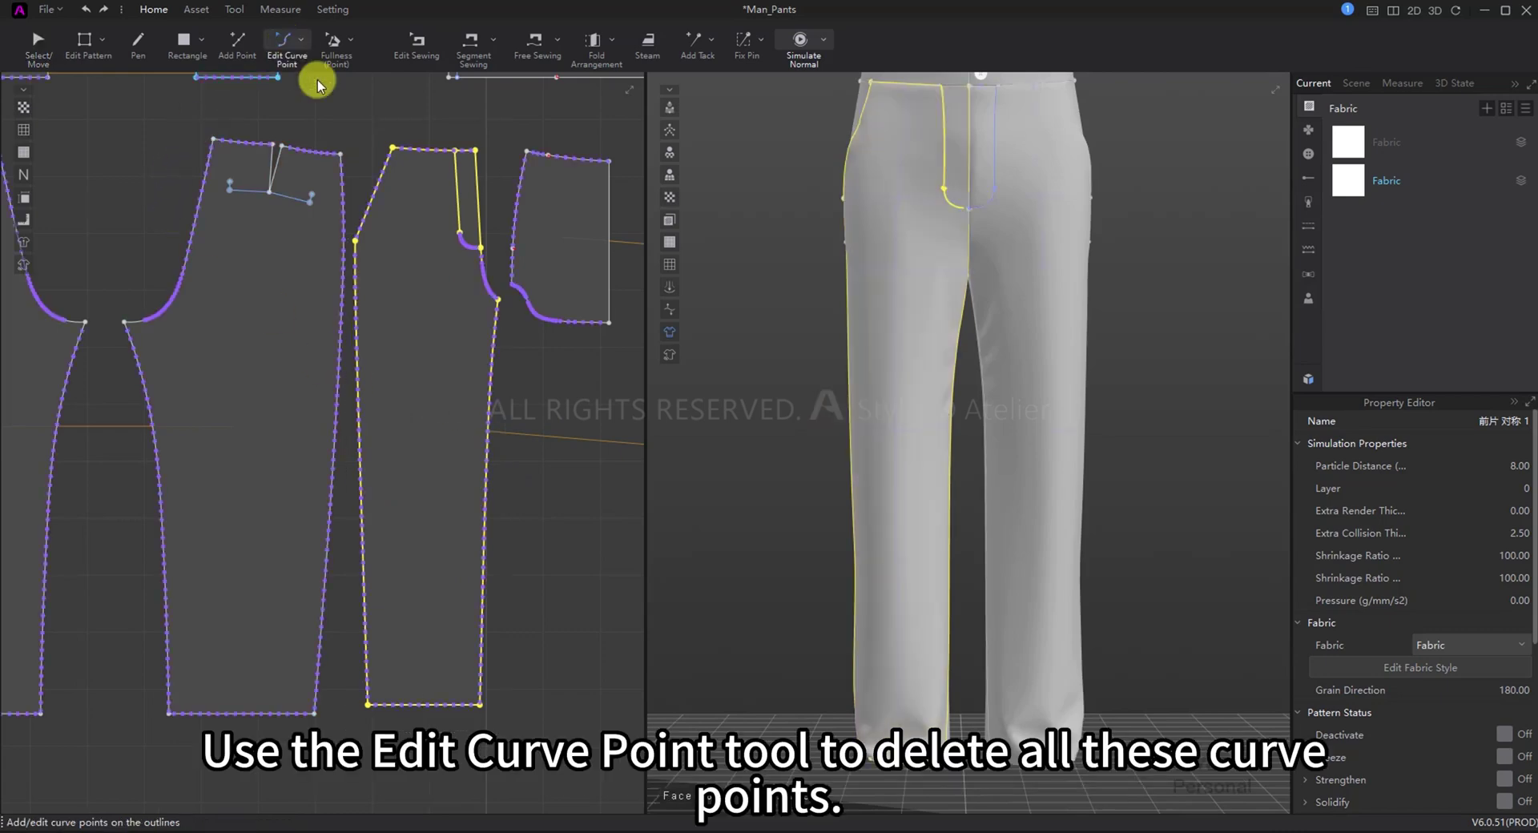
{"action": "left_click", "coordinate": [513, 314]}
{"action": "left_click_drag", "start_coordinate": [451, 540], "coordinate": [472, 703]}
{"action": "key", "text": "Delete"}
{"action": "scroll", "coordinate": [474, 704], "scroll_direction": "up", "scroll_amount": 4}
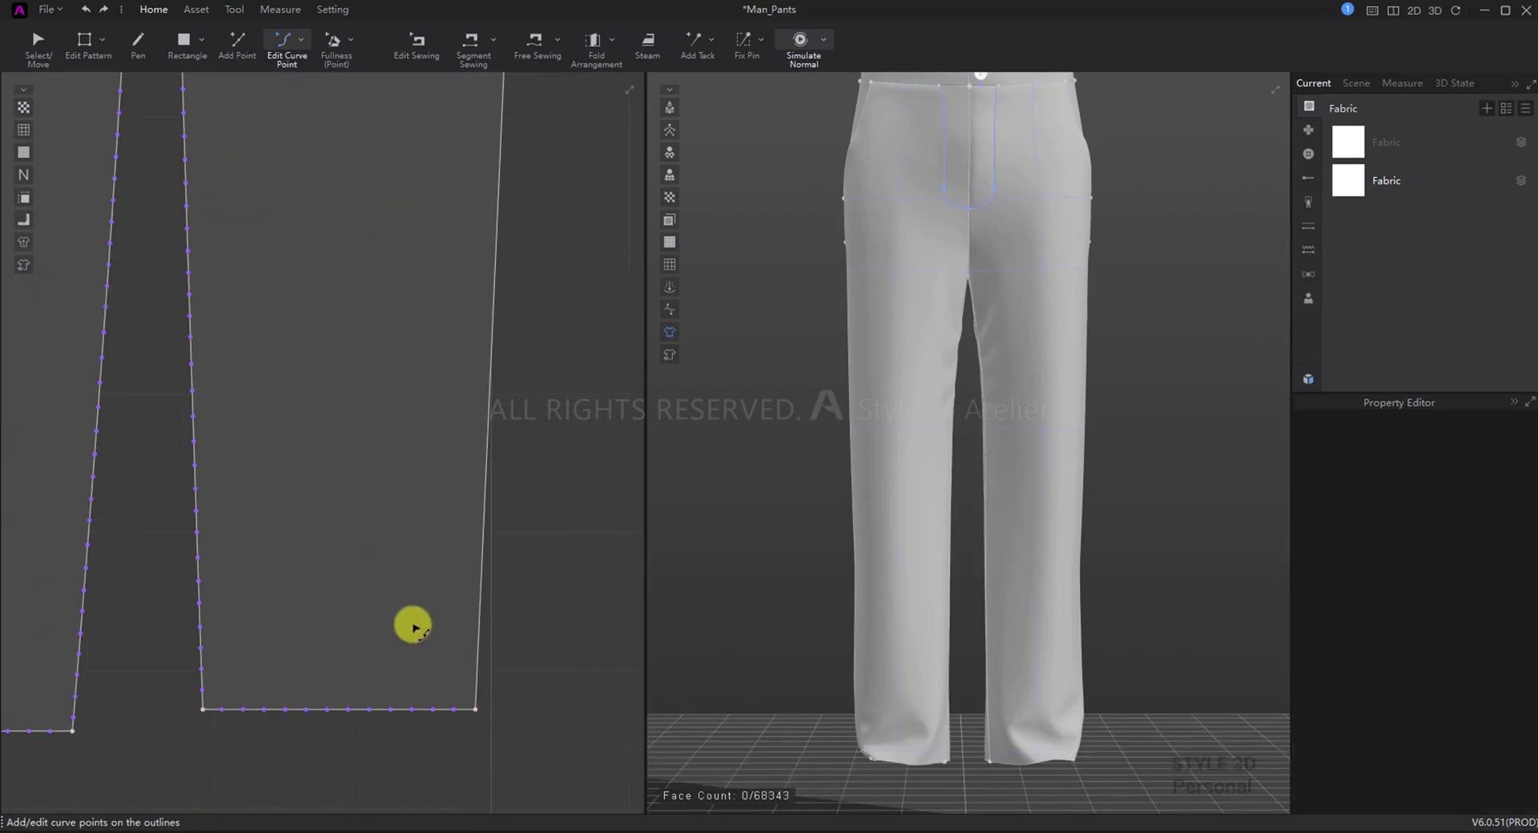
Step: Straighten the back panels' inner leg edges by deleting all of their curve points
{"action": "scroll", "coordinate": [413, 628], "scroll_direction": "down", "scroll_amount": 5}
{"action": "scroll", "coordinate": [333, 388], "scroll_direction": "up", "scroll_amount": 2}
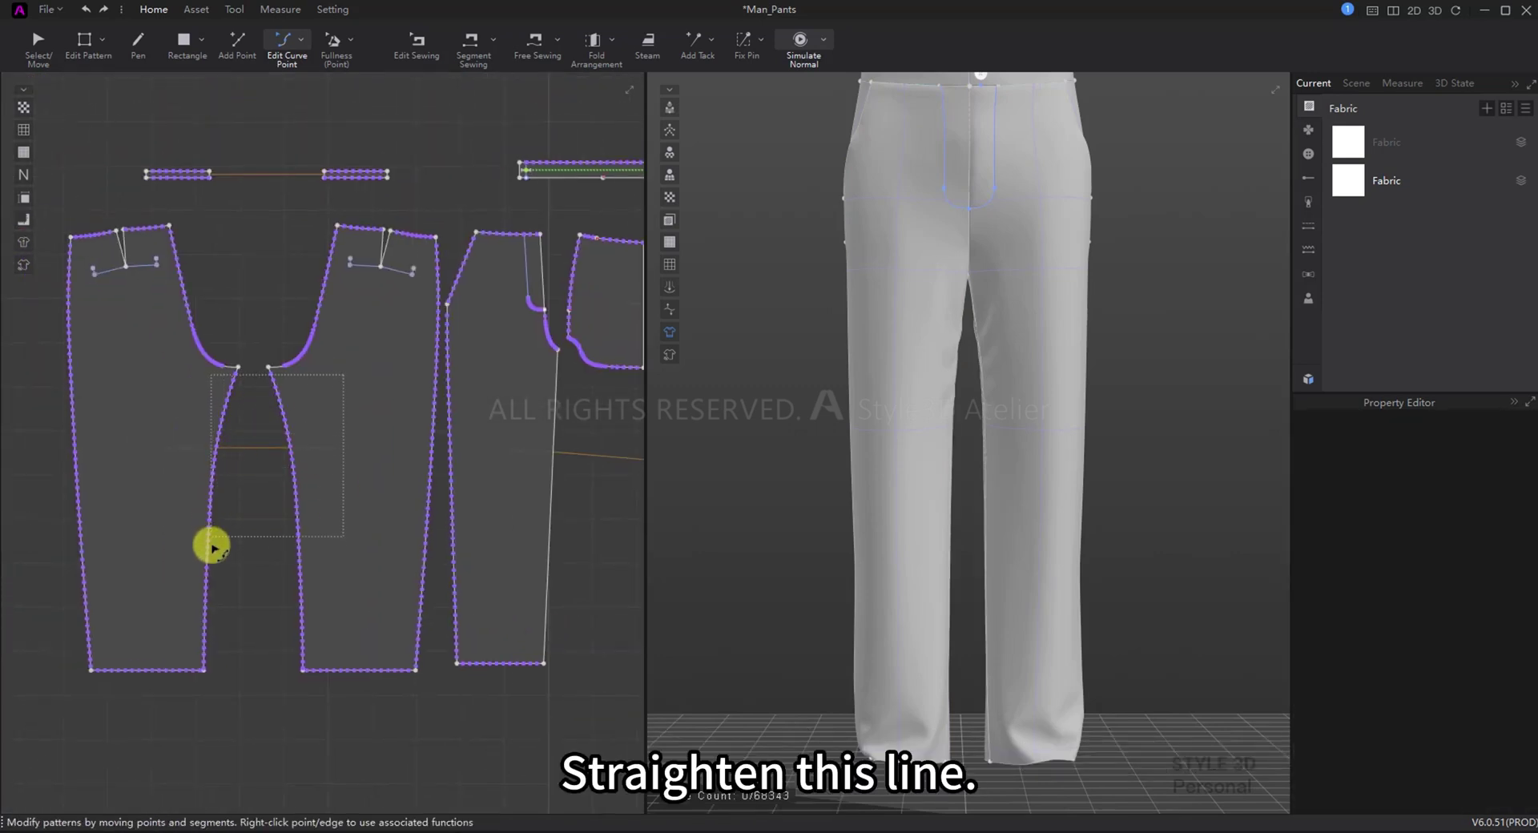
{"action": "left_click_drag", "start_coordinate": [212, 547], "coordinate": [205, 565]}
{"action": "key", "text": "Delete"}
{"action": "scroll", "coordinate": [302, 558], "scroll_direction": "up", "scroll_amount": 3}
{"action": "left_click_drag", "start_coordinate": [367, 526], "coordinate": [275, 774]}
{"action": "key", "text": "Delete"}
{"action": "left_click_drag", "start_coordinate": [255, 196], "coordinate": [225, 211]}
{"action": "key", "text": "Delete"}
{"action": "scroll", "coordinate": [387, 497], "scroll_direction": "down", "scroll_amount": 3}
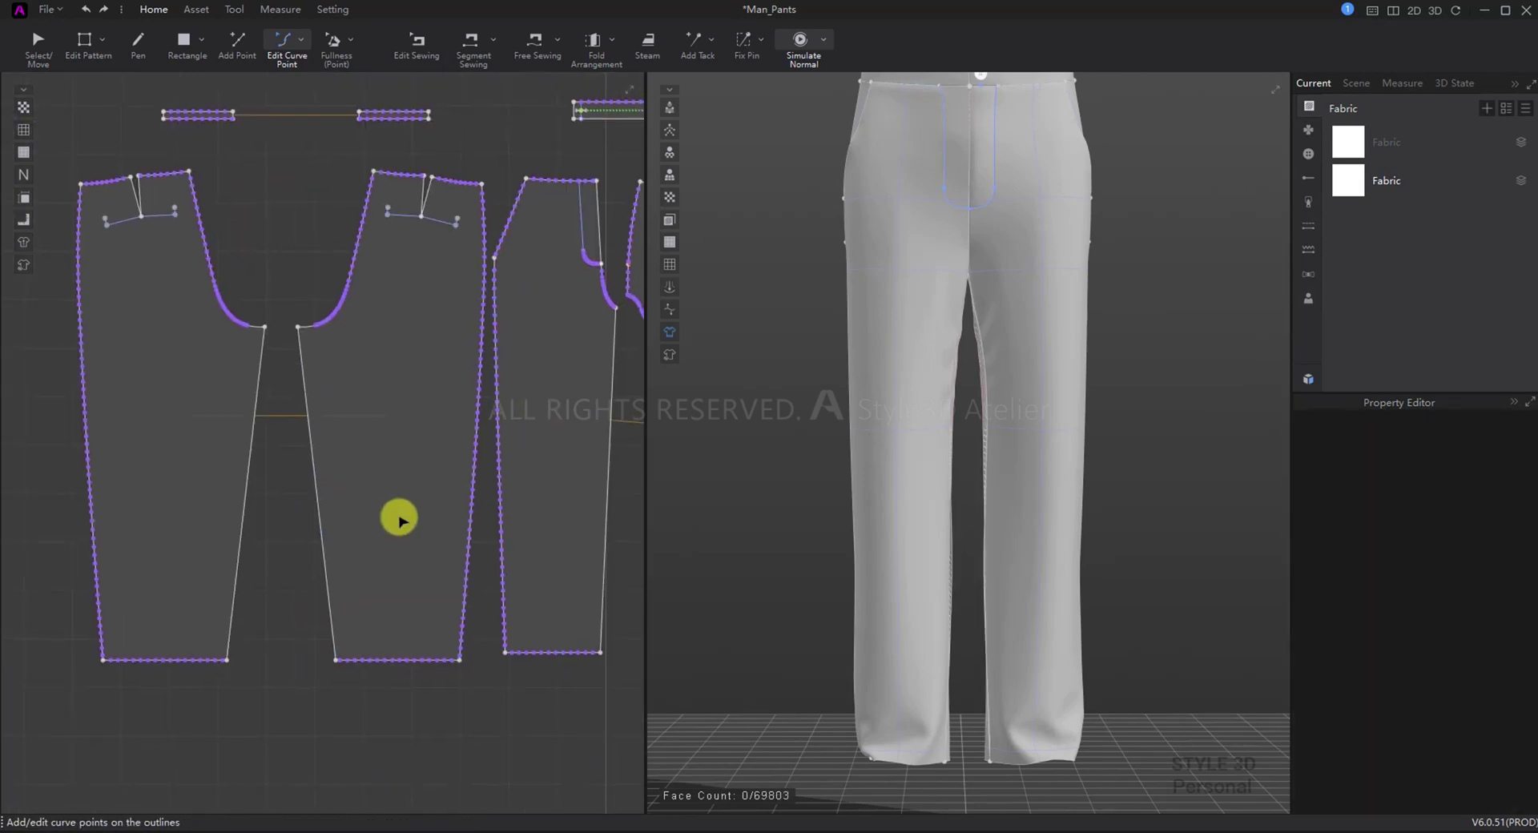
Step: Simulate the pants with the straightened inner leg edges, and return to editing curve points
{"action": "key", "text": "a"}
{"action": "key", "text": "space"}
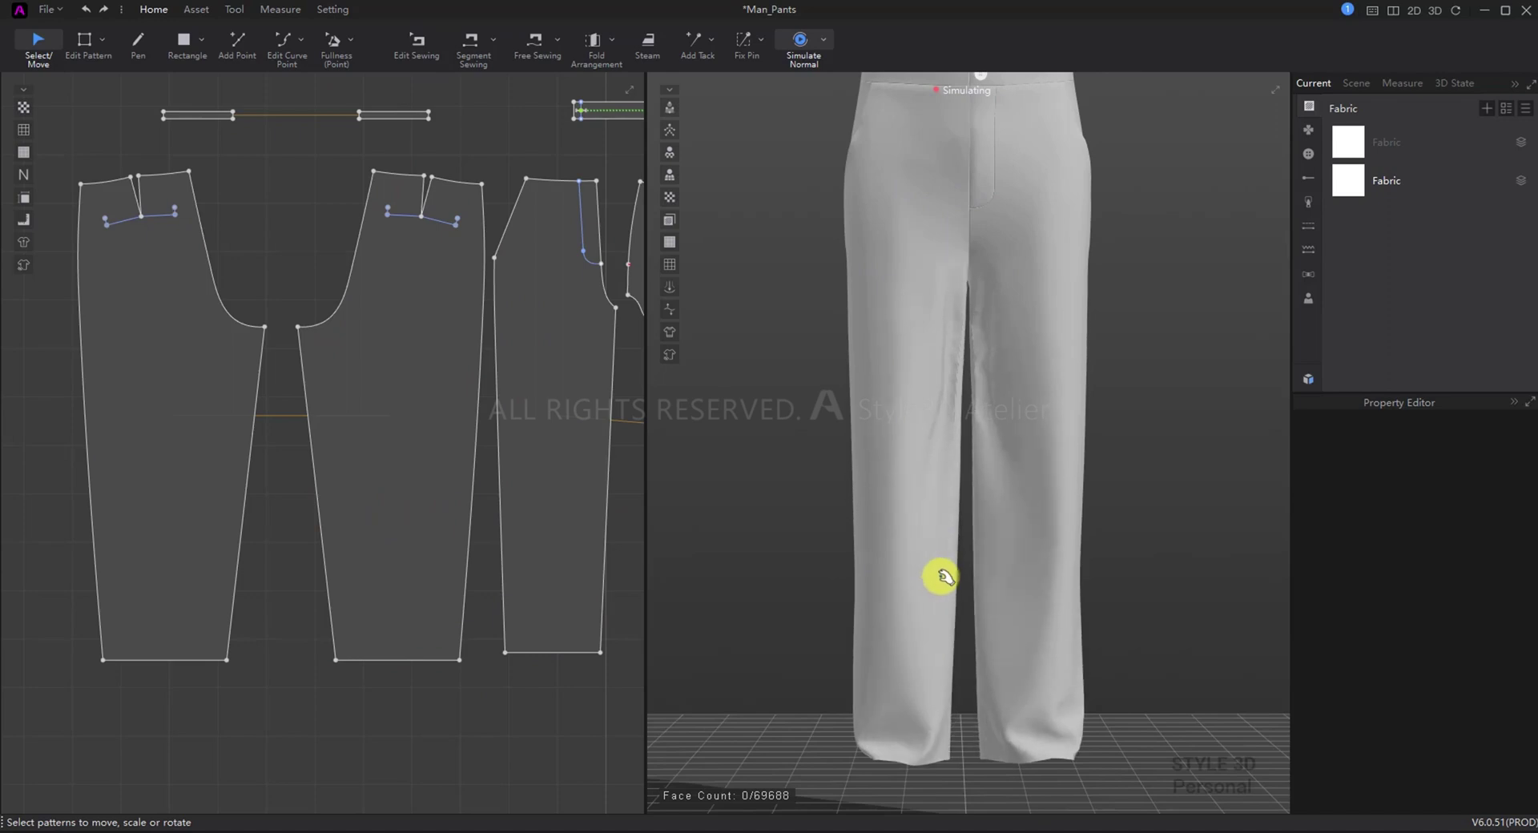
{"action": "key", "text": "space"}
{"action": "key", "text": "v"}
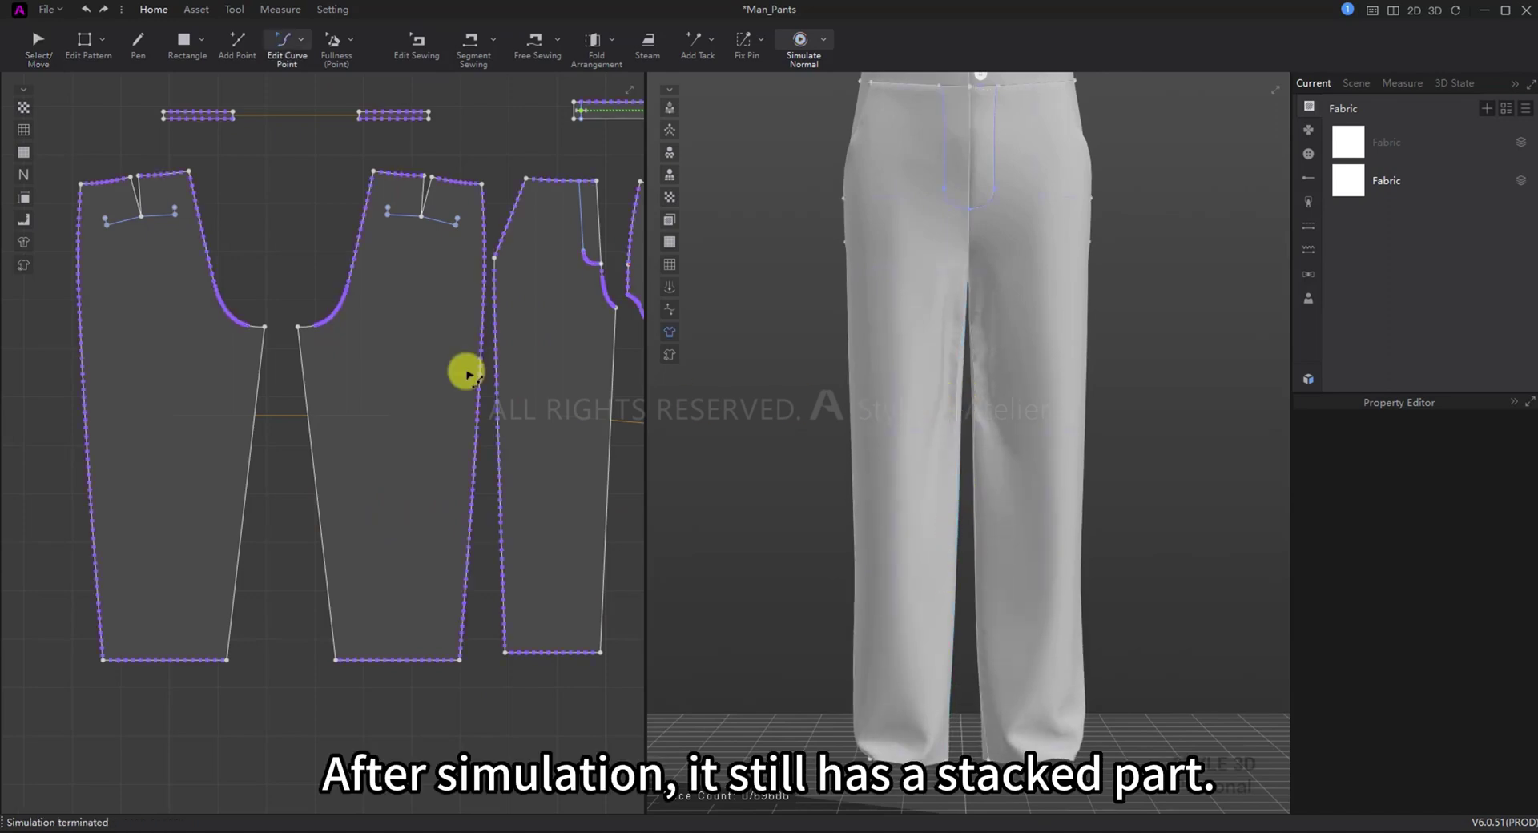
Step: Delete the existing sewing between the front and back panels' inner leg edges with Edit Sewing
{"action": "left_click", "coordinate": [417, 40]}
{"action": "left_click", "coordinate": [302, 371]}
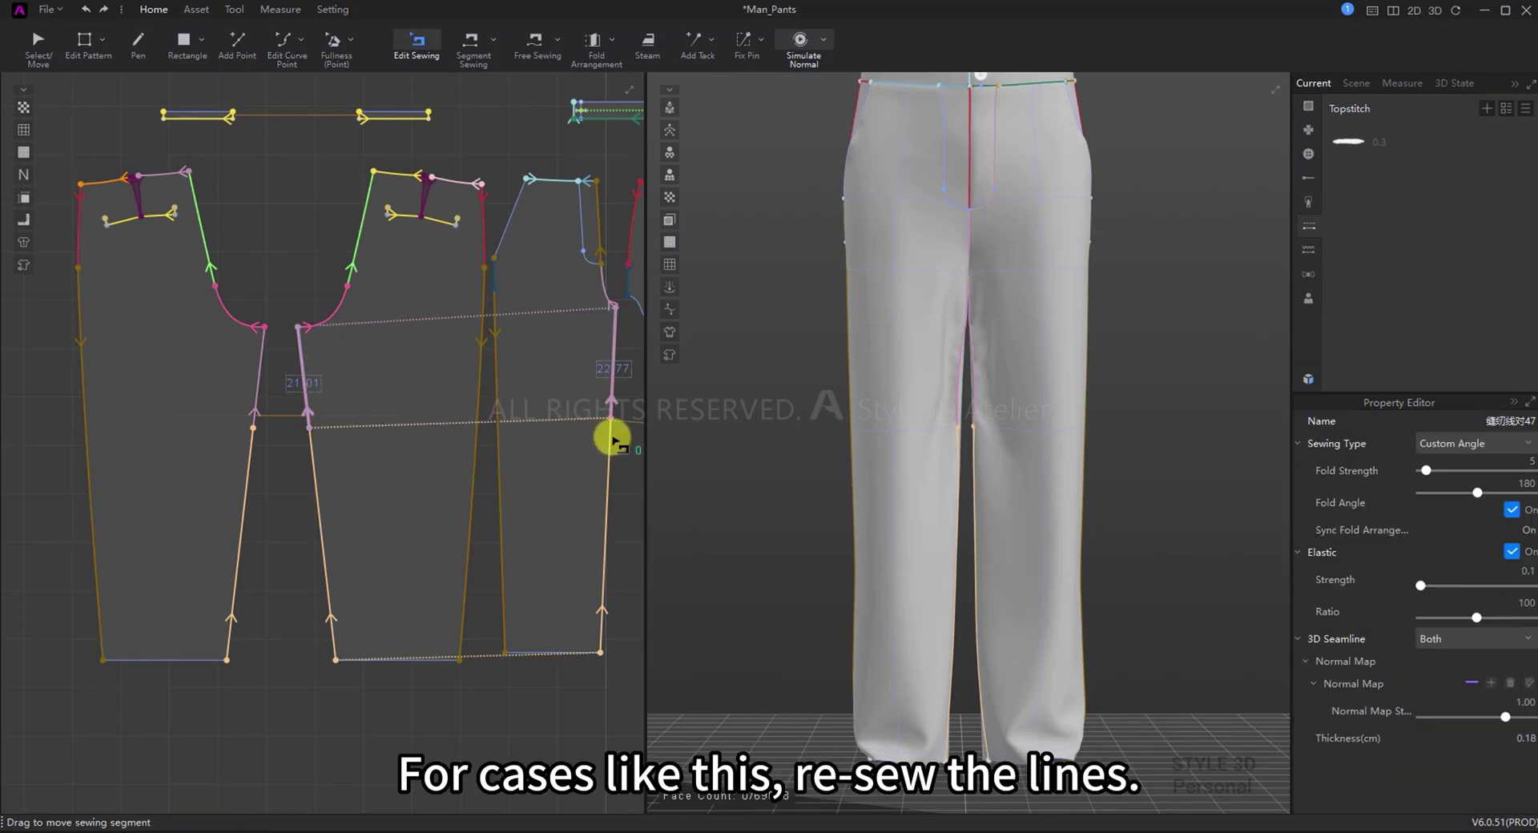
{"action": "key", "text": "Delete"}
{"action": "scroll", "coordinate": [556, 425], "scroll_direction": "down", "scroll_amount": 2}
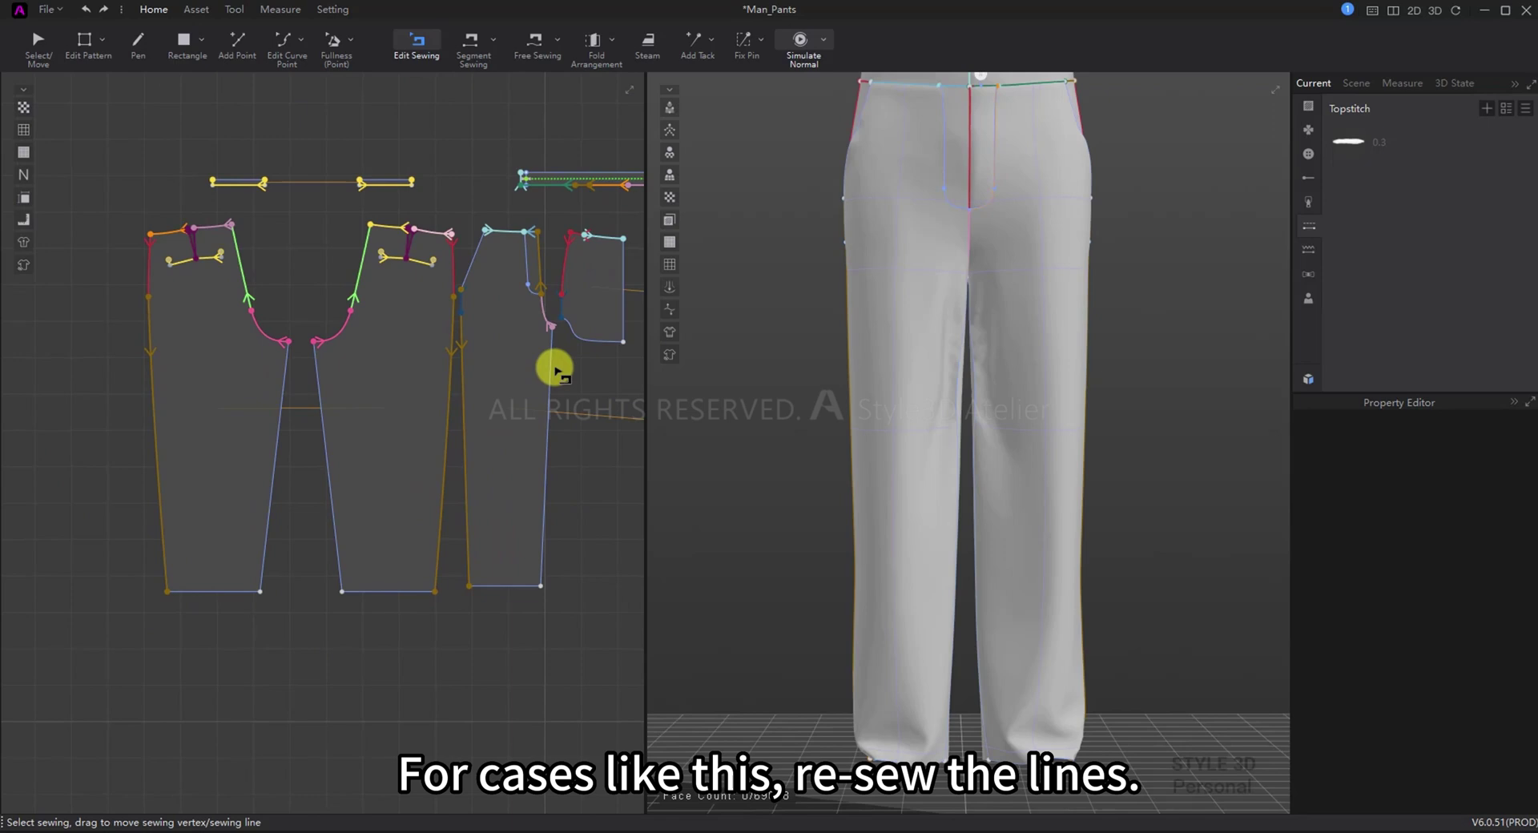
{"action": "left_click_drag", "start_coordinate": [558, 341], "coordinate": [558, 336]}
Step: Re-sew the full inner leg edge of the back panel to the front panel's with Free Sewing
{"action": "left_click", "coordinate": [531, 56]}
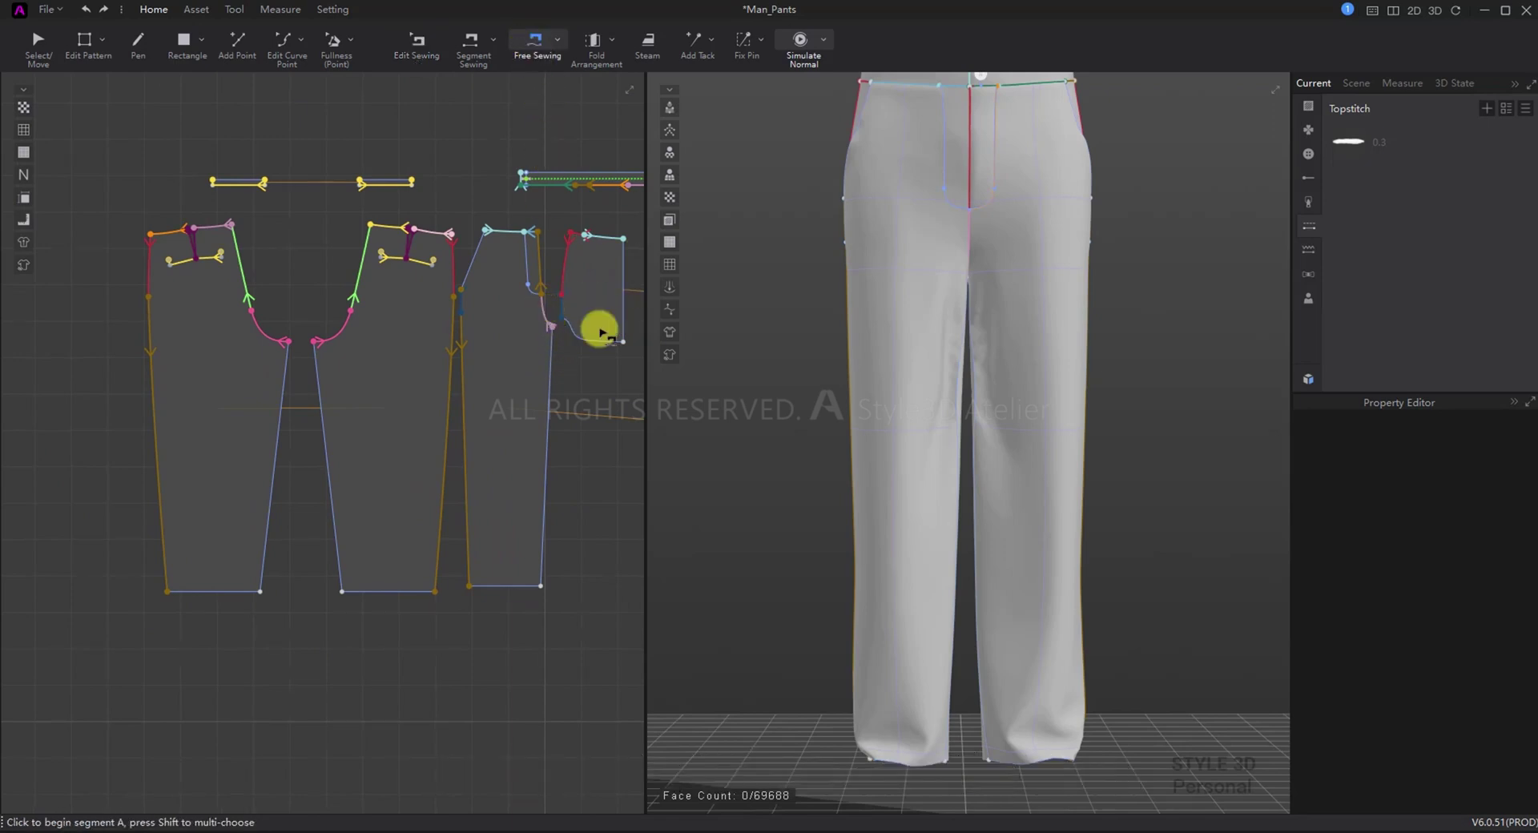
{"action": "left_click", "coordinate": [317, 352]}
{"action": "left_click", "coordinate": [343, 590]}
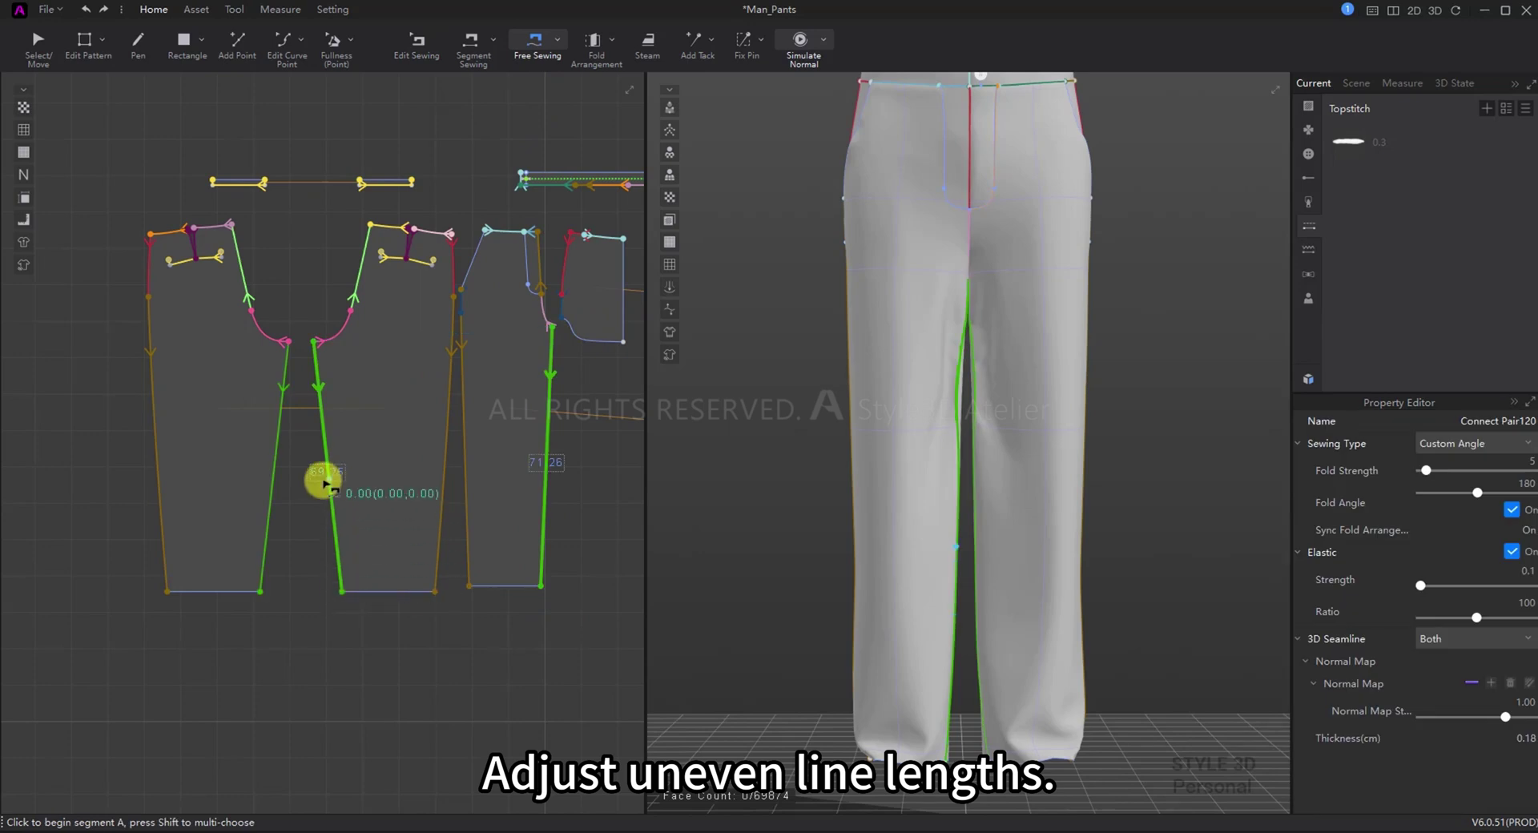
Step: Change the length of the front panel's inner leg edge to 69.25 cm, adjusting from the Start direction
{"action": "right_click", "coordinate": [553, 440]}
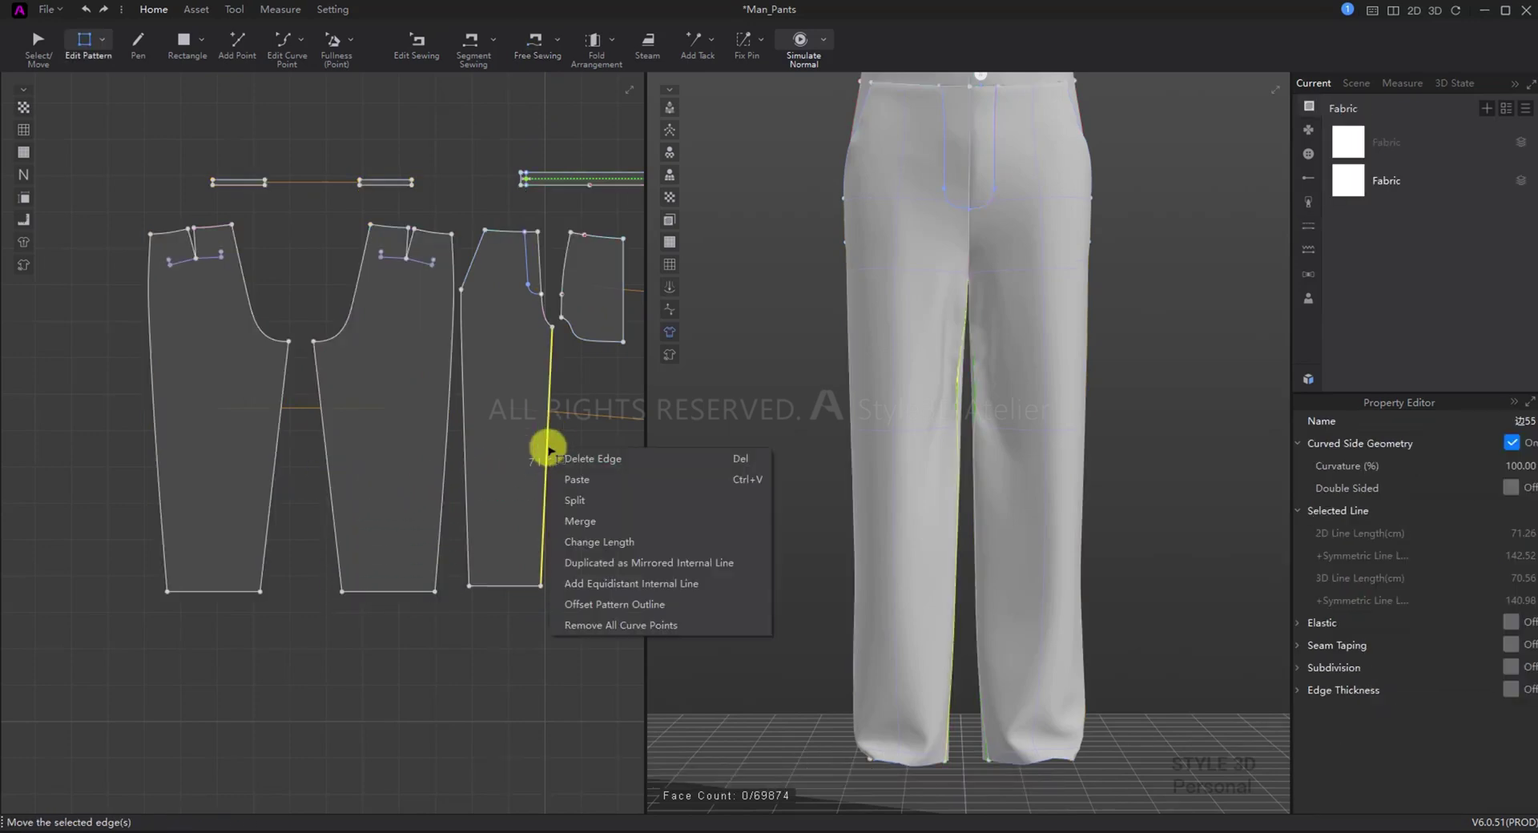
{"action": "left_click", "coordinate": [647, 541]}
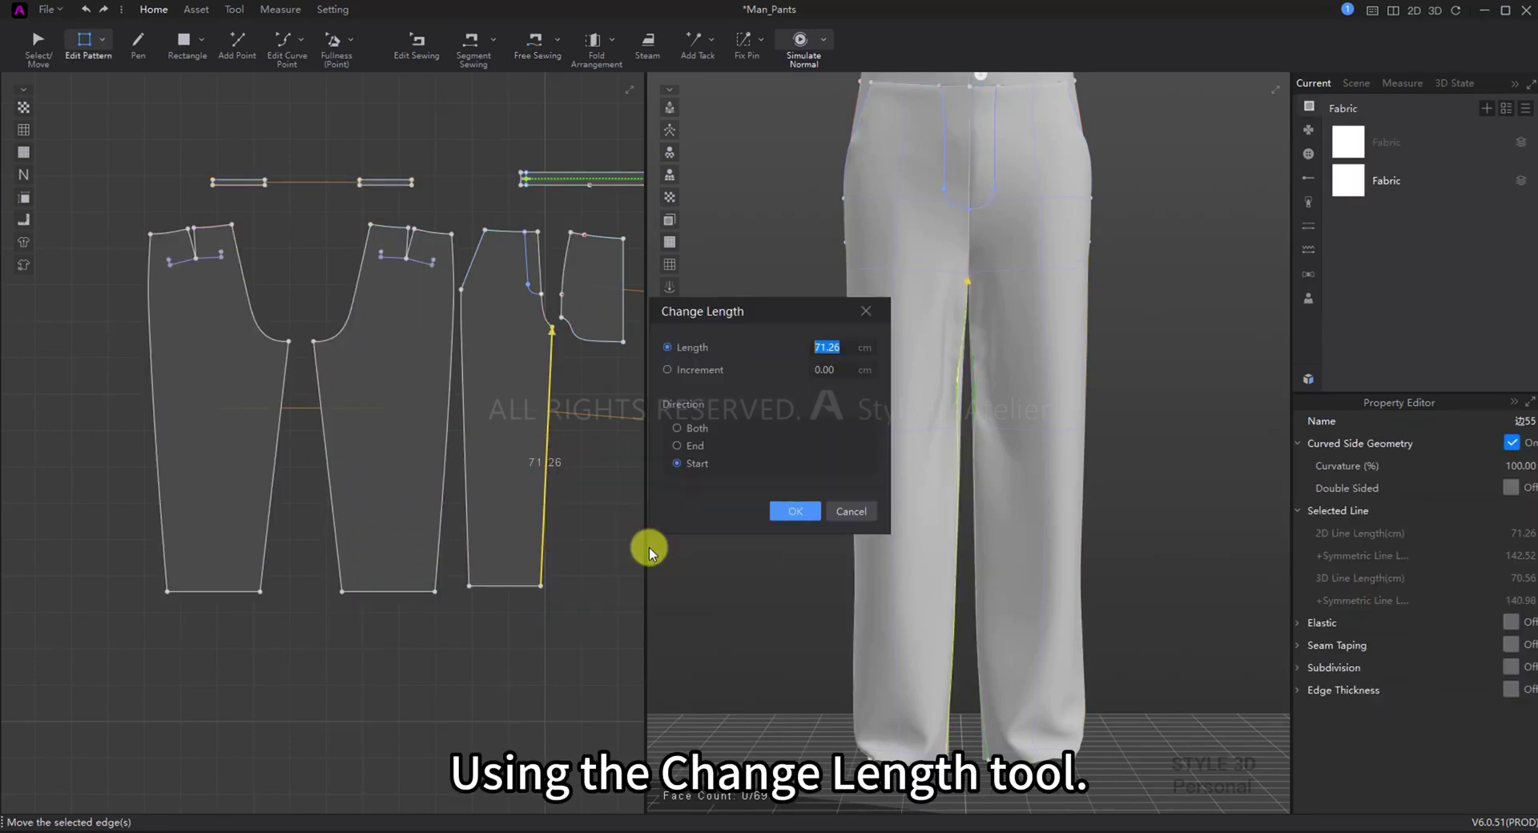
{"action": "type", "text": "69.25"}
{"action": "key", "text": "Return"}
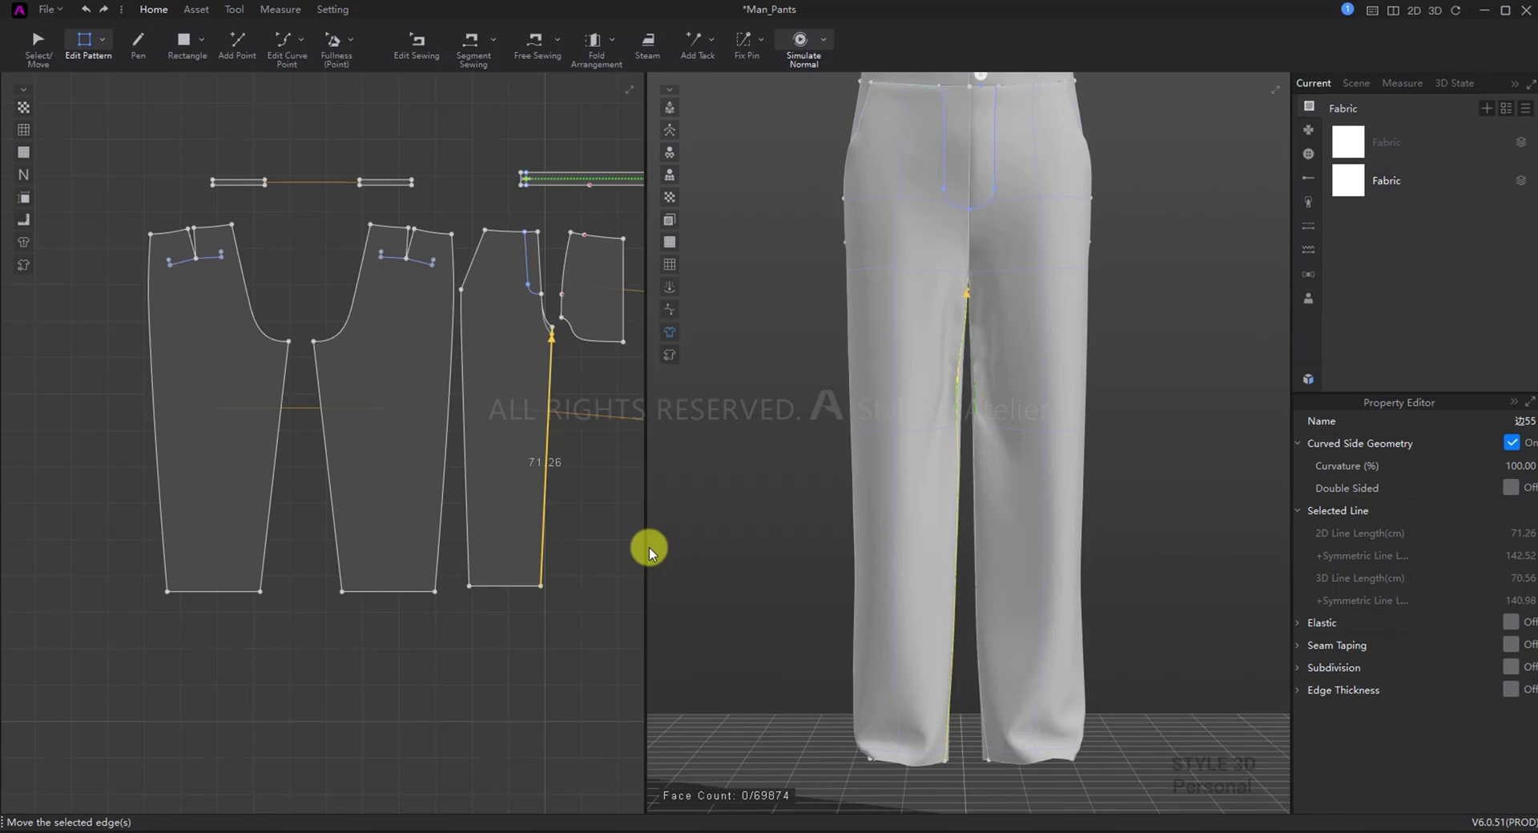
Step: Simulate the pants and pull the back panel's fabric at the inner leg to settle the re-sewn seam
{"action": "key", "text": "a"}
{"action": "key", "text": "space"}
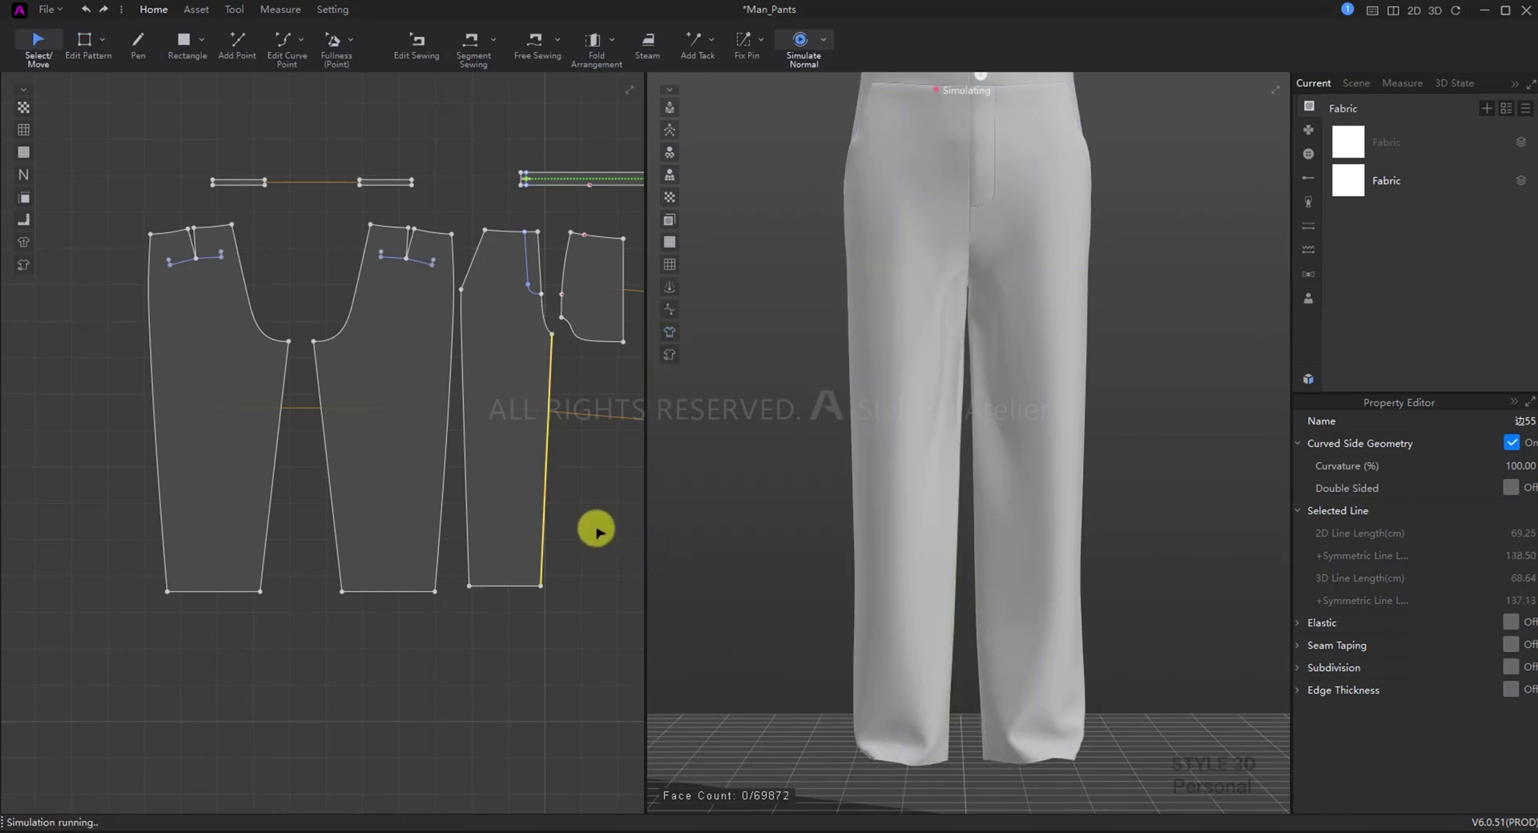
{"action": "left_click", "coordinate": [965, 478]}
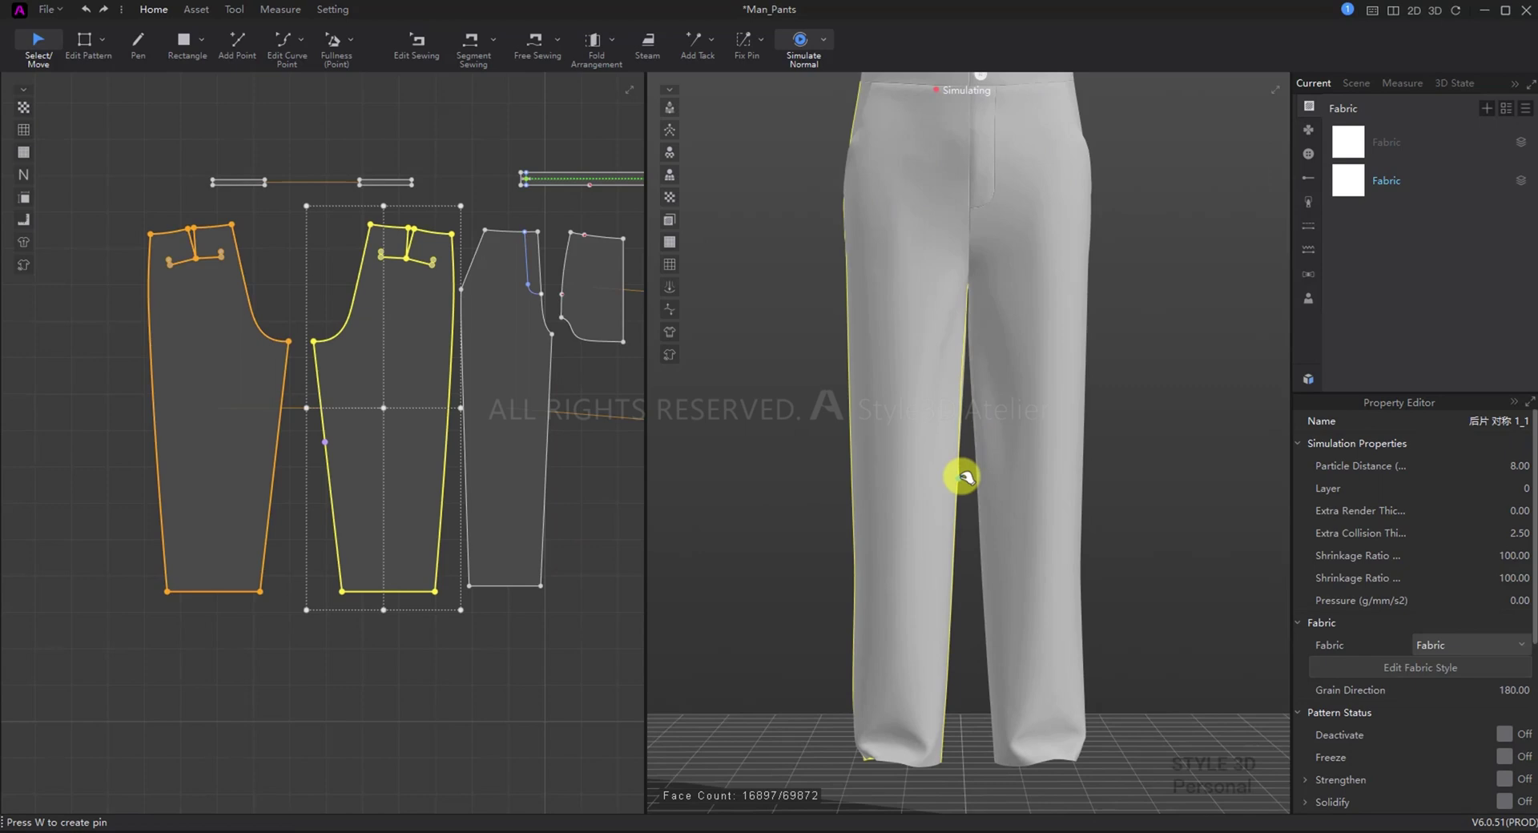
Step: Check the pocket piece's curved side length, and split the back panel's outer edge 17.27 cm below the waist with Add Point
{"action": "scroll", "coordinate": [478, 536], "scroll_direction": "up", "scroll_amount": 2}
{"action": "left_click_drag", "start_coordinate": [509, 548], "coordinate": [514, 487]}
{"action": "left_click", "coordinate": [446, 210]}
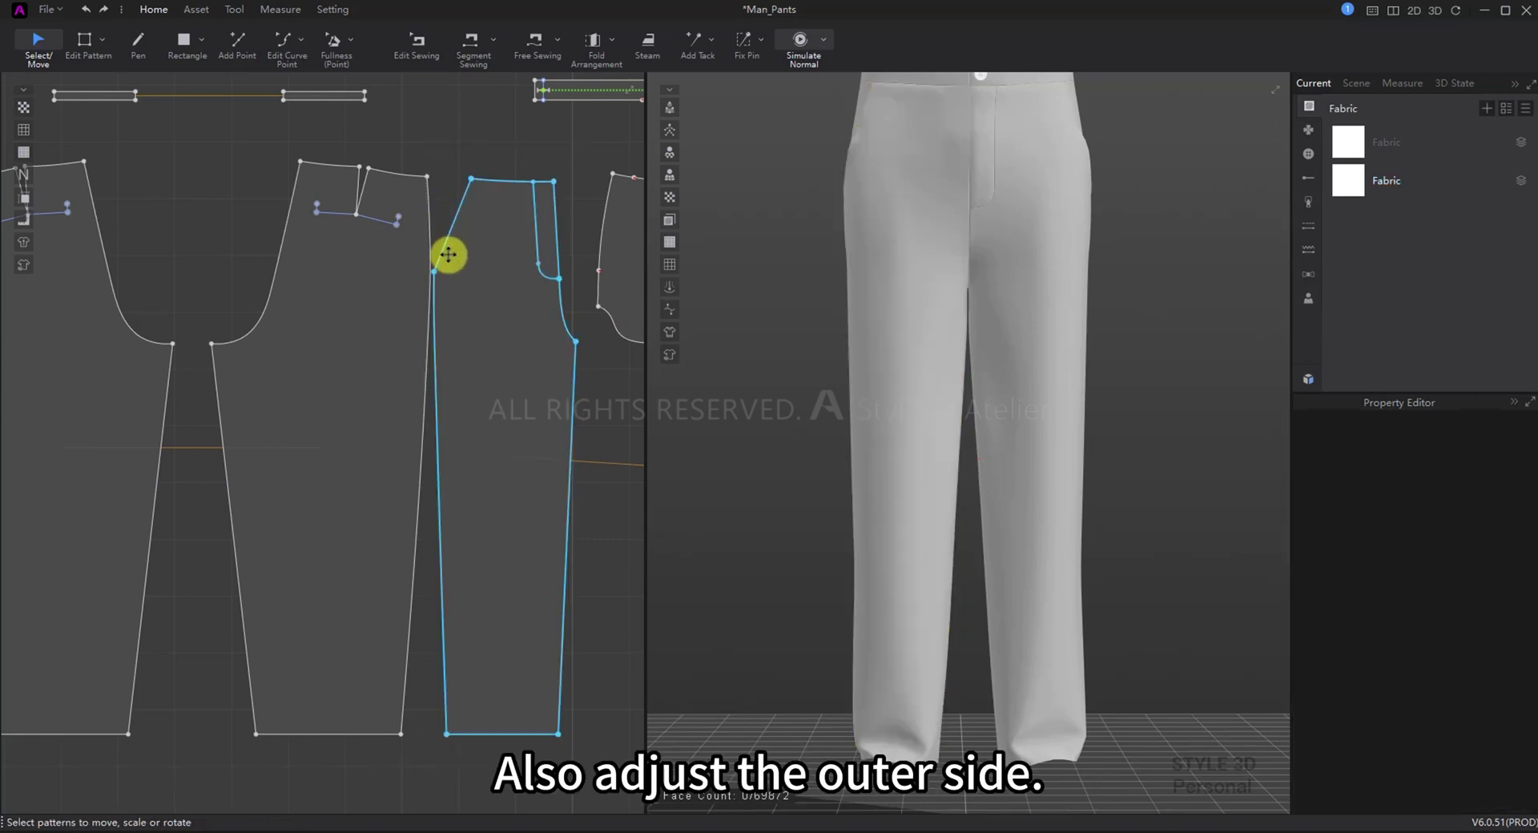
{"action": "middle_click_drag", "start_coordinate": [446, 254], "coordinate": [383, 395]}
{"action": "scroll", "coordinate": [384, 395], "scroll_direction": "up", "scroll_amount": 1}
{"action": "key", "text": "z"}
{"action": "left_click", "coordinate": [581, 350]}
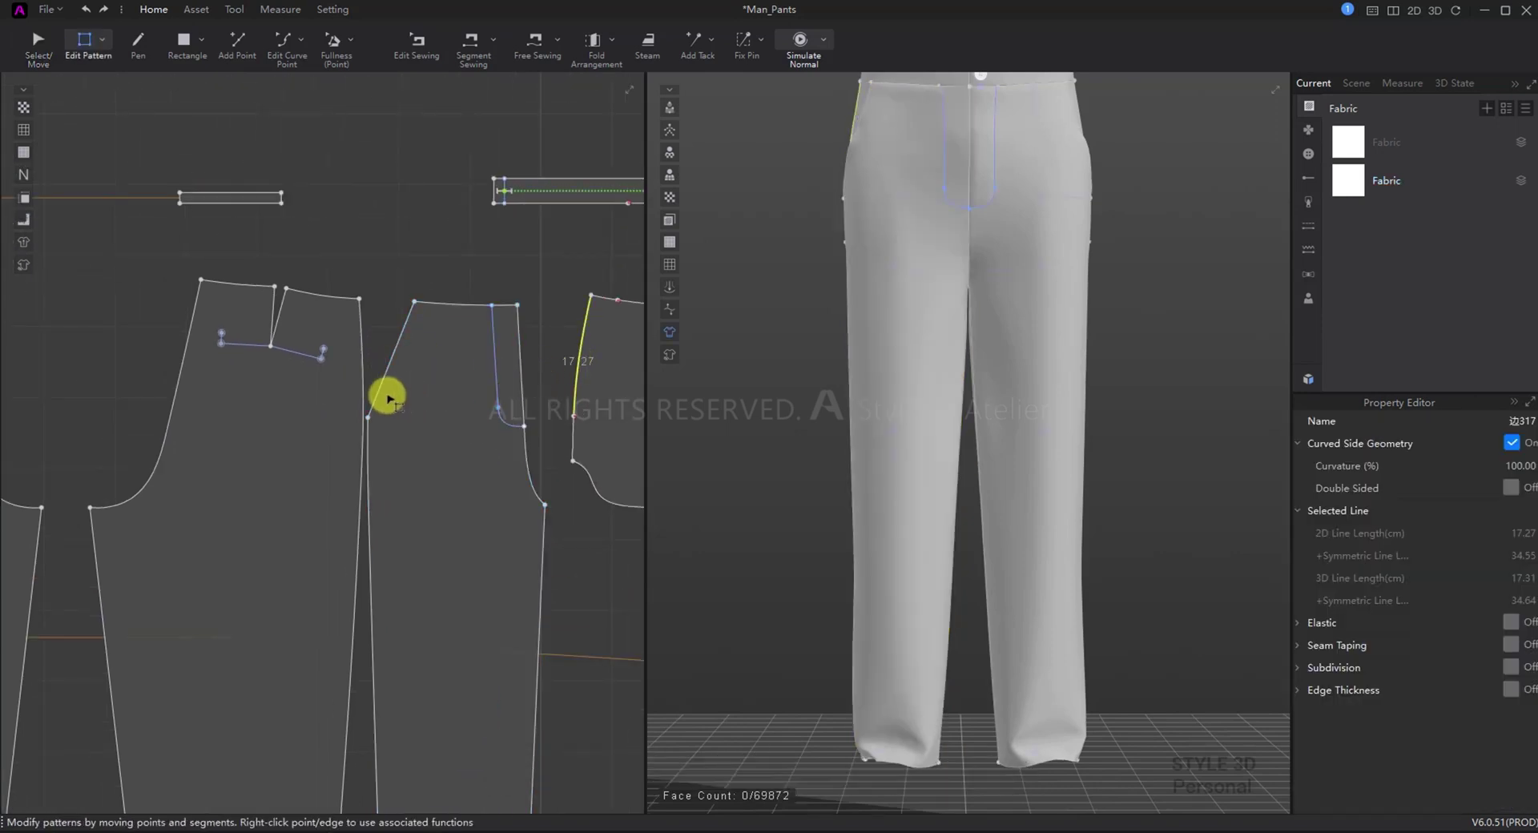
{"action": "key", "text": "x"}
{"action": "right_click", "coordinate": [370, 375]}
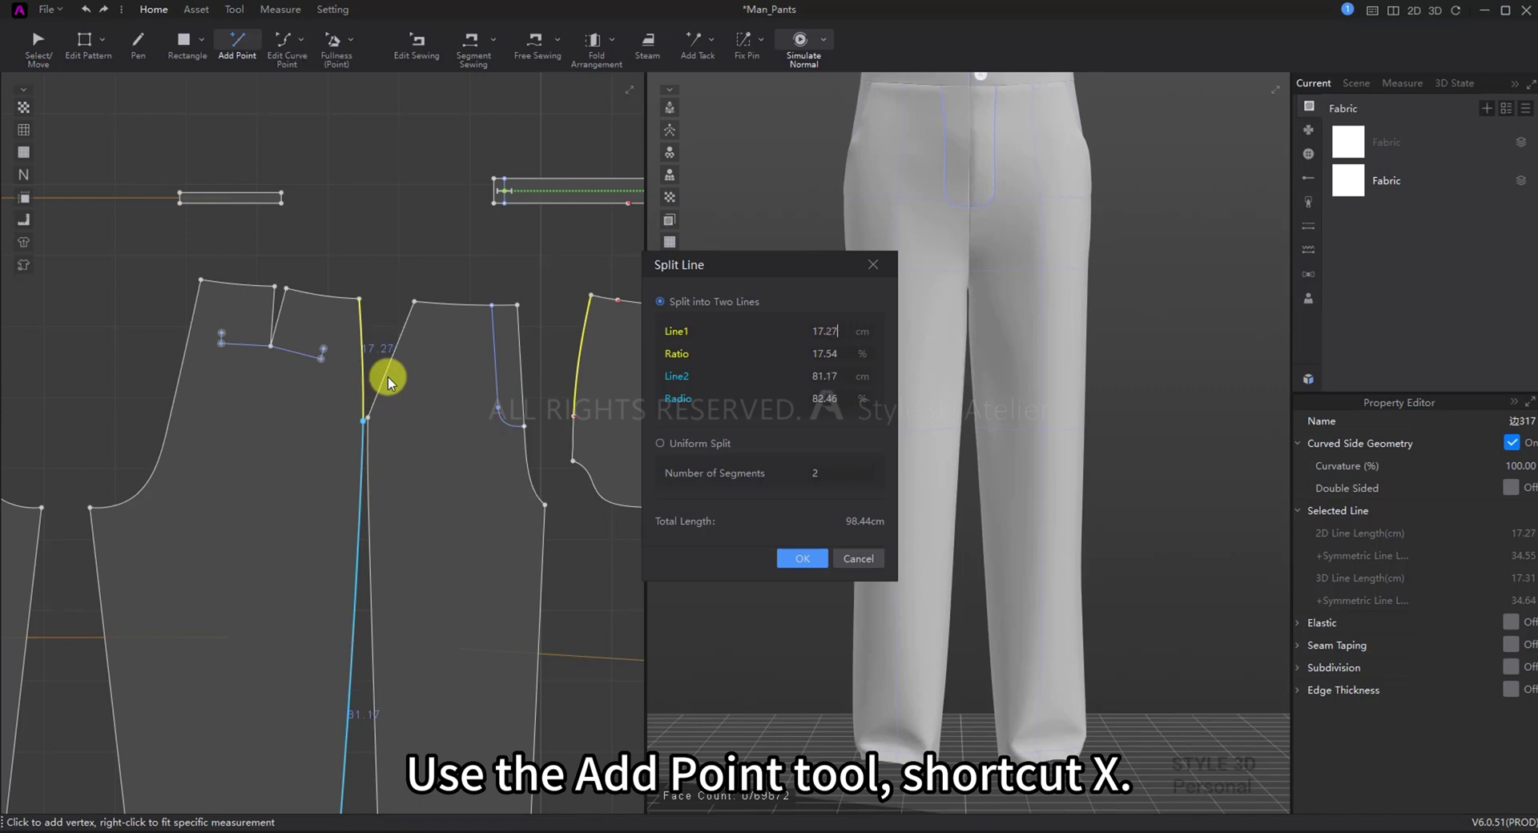
{"action": "key", "text": "Return"}
Step: Delete the curve points on the back and front panels' outer leg edges below the pocket to straighten them
{"action": "scroll", "coordinate": [378, 405], "scroll_direction": "down", "scroll_amount": 2}
{"action": "key", "text": "v"}
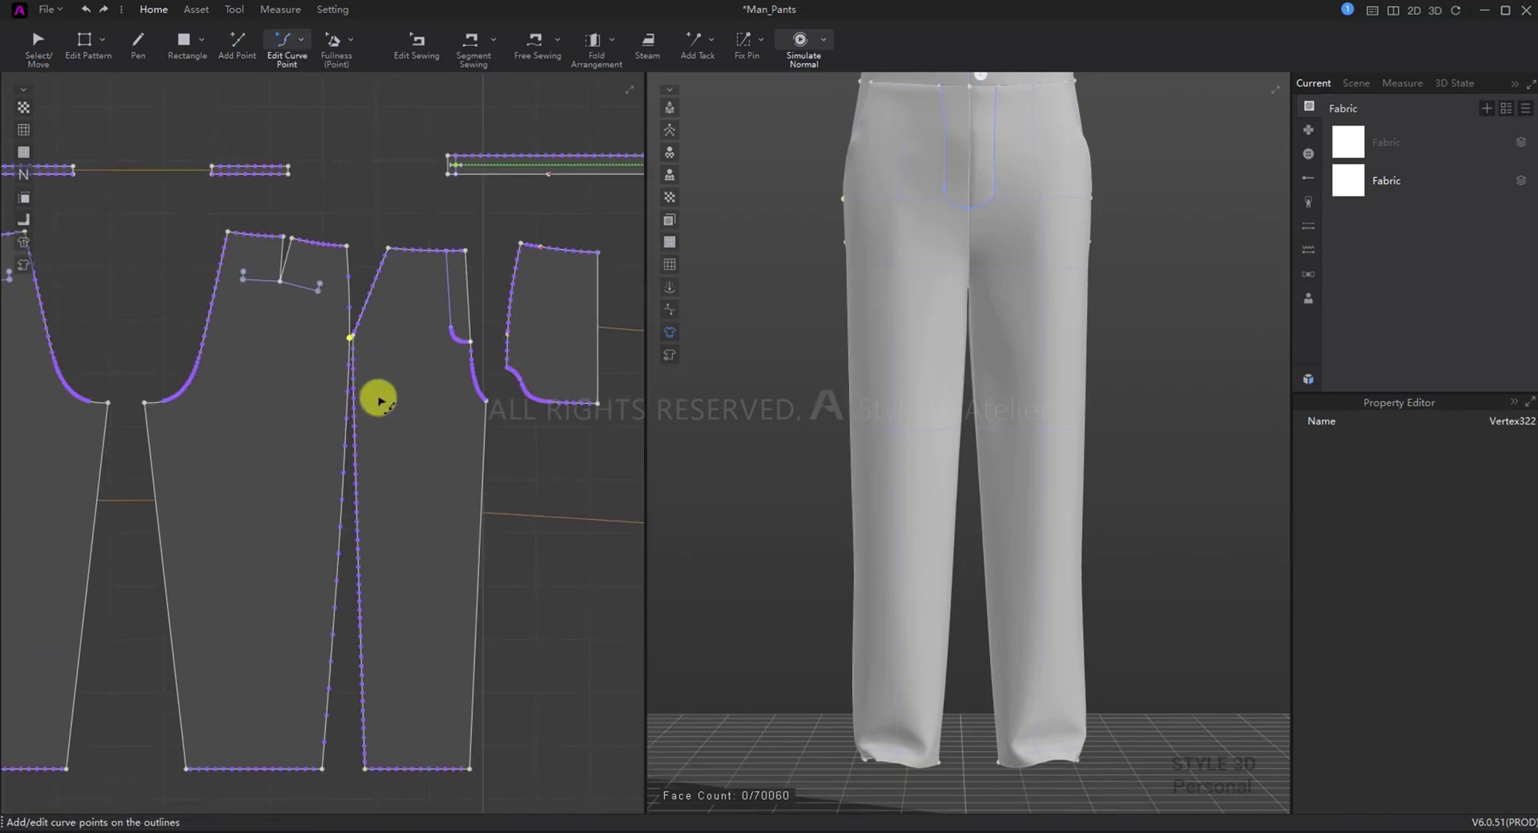
{"action": "left_click_drag", "start_coordinate": [382, 347], "coordinate": [303, 761]}
{"action": "key", "text": "Delete"}
{"action": "scroll", "coordinate": [374, 750], "scroll_direction": "up", "scroll_amount": 2}
{"action": "left_click", "coordinate": [354, 737]}
{"action": "key", "text": "Delete"}
{"action": "scroll", "coordinate": [364, 687], "scroll_direction": "down", "scroll_amount": 2}
{"action": "middle_click_drag", "start_coordinate": [370, 626], "coordinate": [374, 718]}
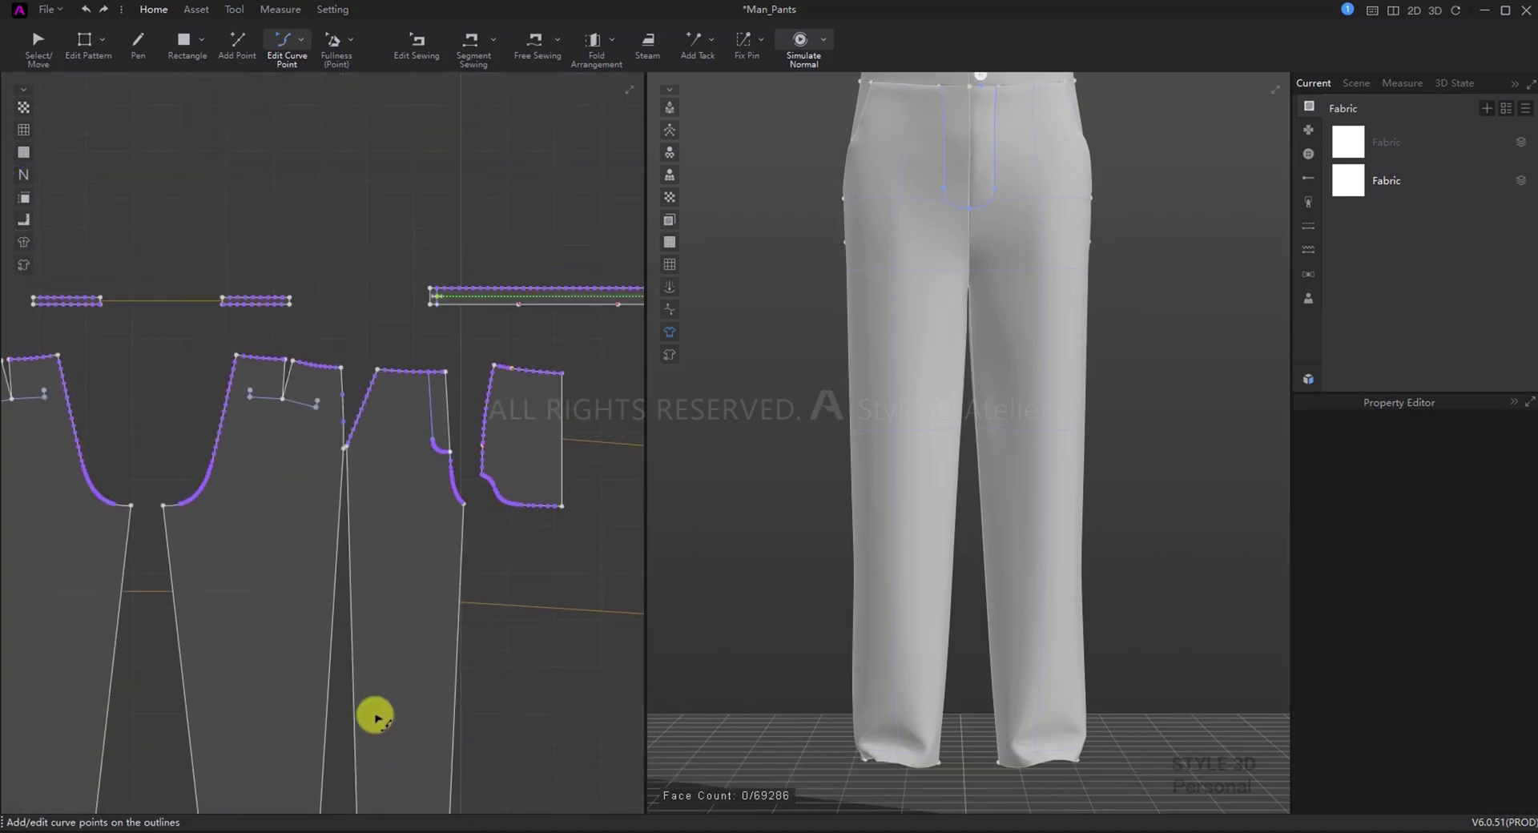
Step: Align the outer leg seam's sewing start with the added point on the back panel using Edit Sewing
{"action": "scroll", "coordinate": [356, 497], "scroll_direction": "up", "scroll_amount": 1}
{"action": "scroll", "coordinate": [355, 503], "scroll_direction": "up", "scroll_amount": 2}
{"action": "middle_click_drag", "start_coordinate": [355, 503], "coordinate": [388, 584]}
{"action": "key", "text": "b"}
{"action": "scroll", "coordinate": [365, 487], "scroll_direction": "up", "scroll_amount": 3}
{"action": "left_click_drag", "start_coordinate": [366, 508], "coordinate": [402, 583]}
{"action": "scroll", "coordinate": [359, 481], "scroll_direction": "up", "scroll_amount": 2}
{"action": "scroll", "coordinate": [398, 429], "scroll_direction": "down", "scroll_amount": 4}
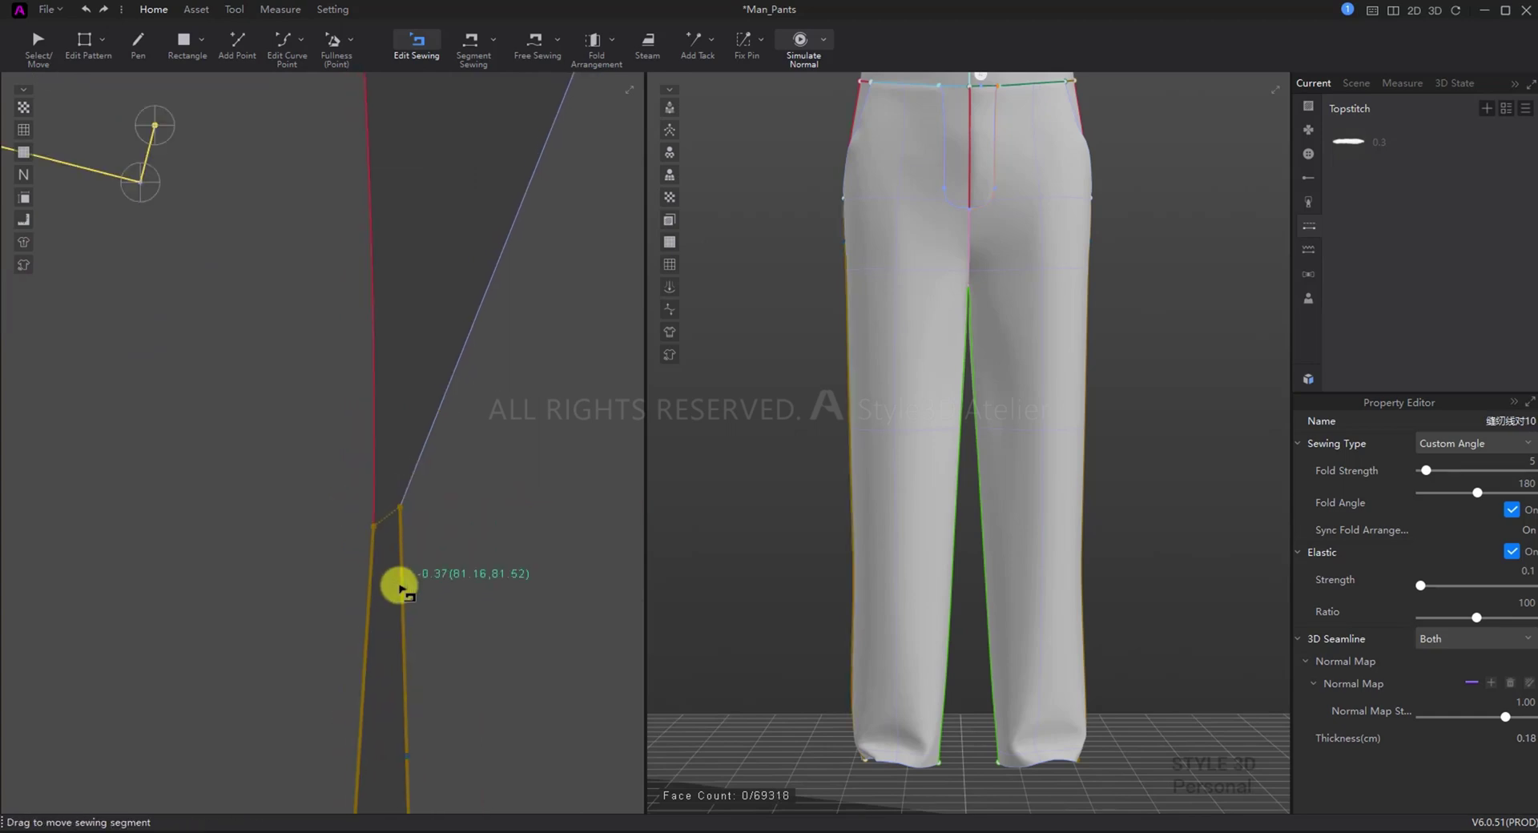
{"action": "middle_click_drag", "start_coordinate": [421, 400], "coordinate": [420, 358]}
{"action": "left_click", "coordinate": [398, 645]}
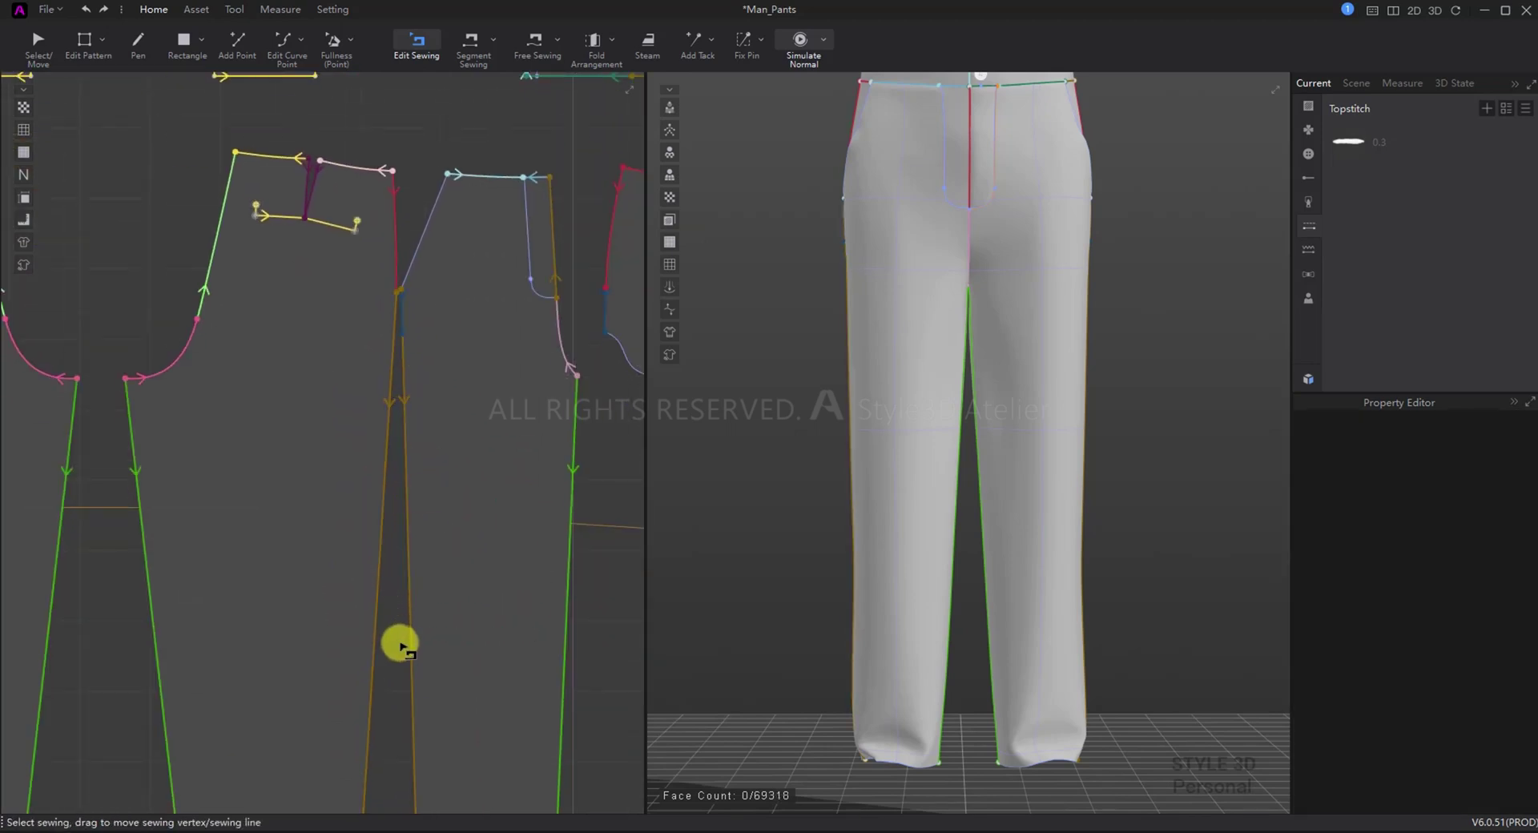
Step: Simulate the pants with the straightened outer leg seams
{"action": "scroll", "coordinate": [398, 646], "scroll_direction": "down", "scroll_amount": 3}
{"action": "middle_click_drag", "start_coordinate": [399, 646], "coordinate": [372, 481]}
{"action": "key", "text": "space"}
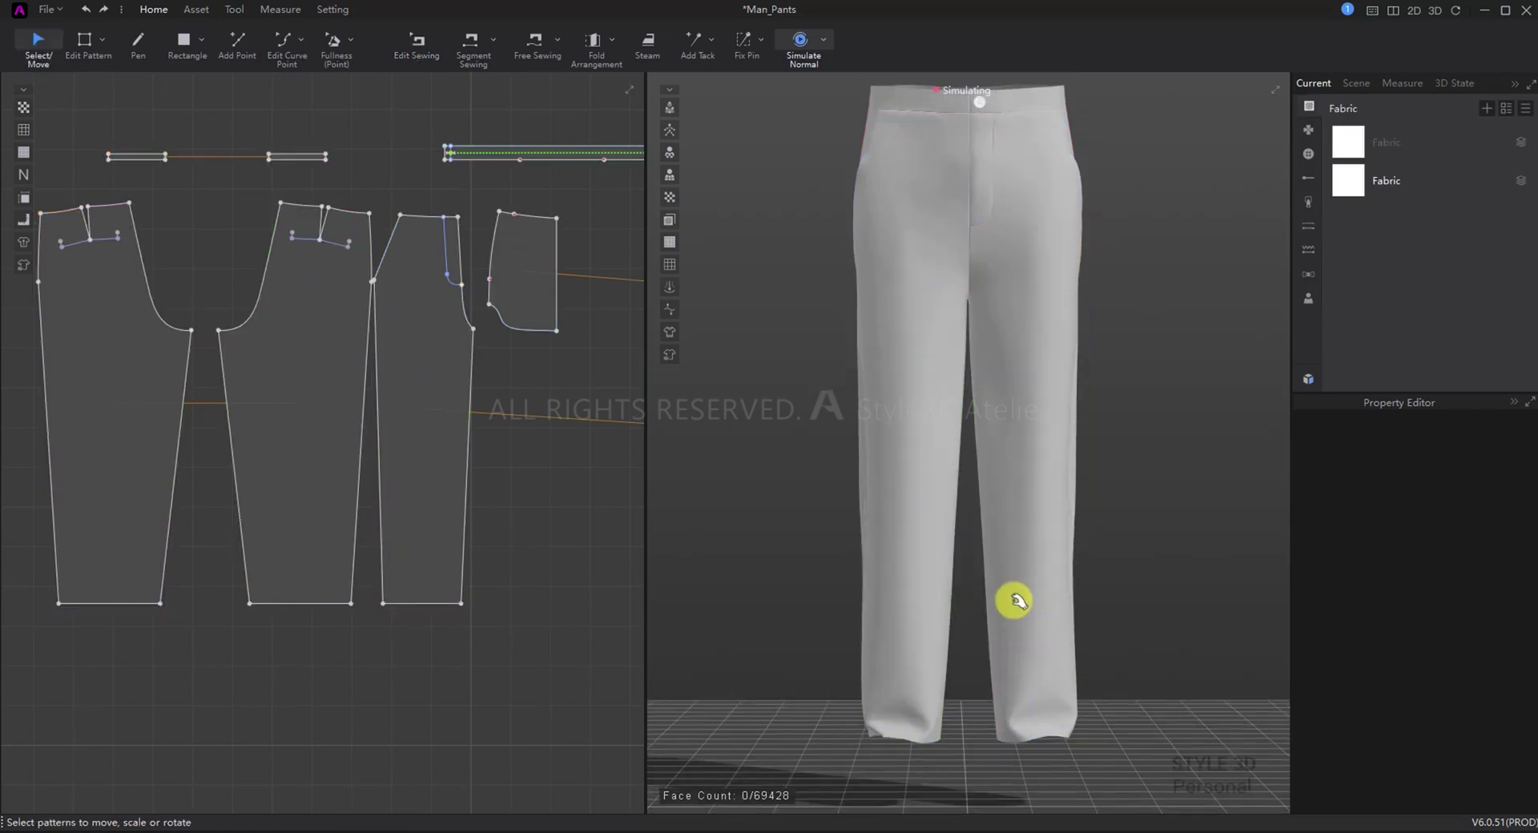
Step: Move the back panel's outer hem corner outward, and place the front panel against the back panel's outer edge
{"action": "key", "text": "z"}
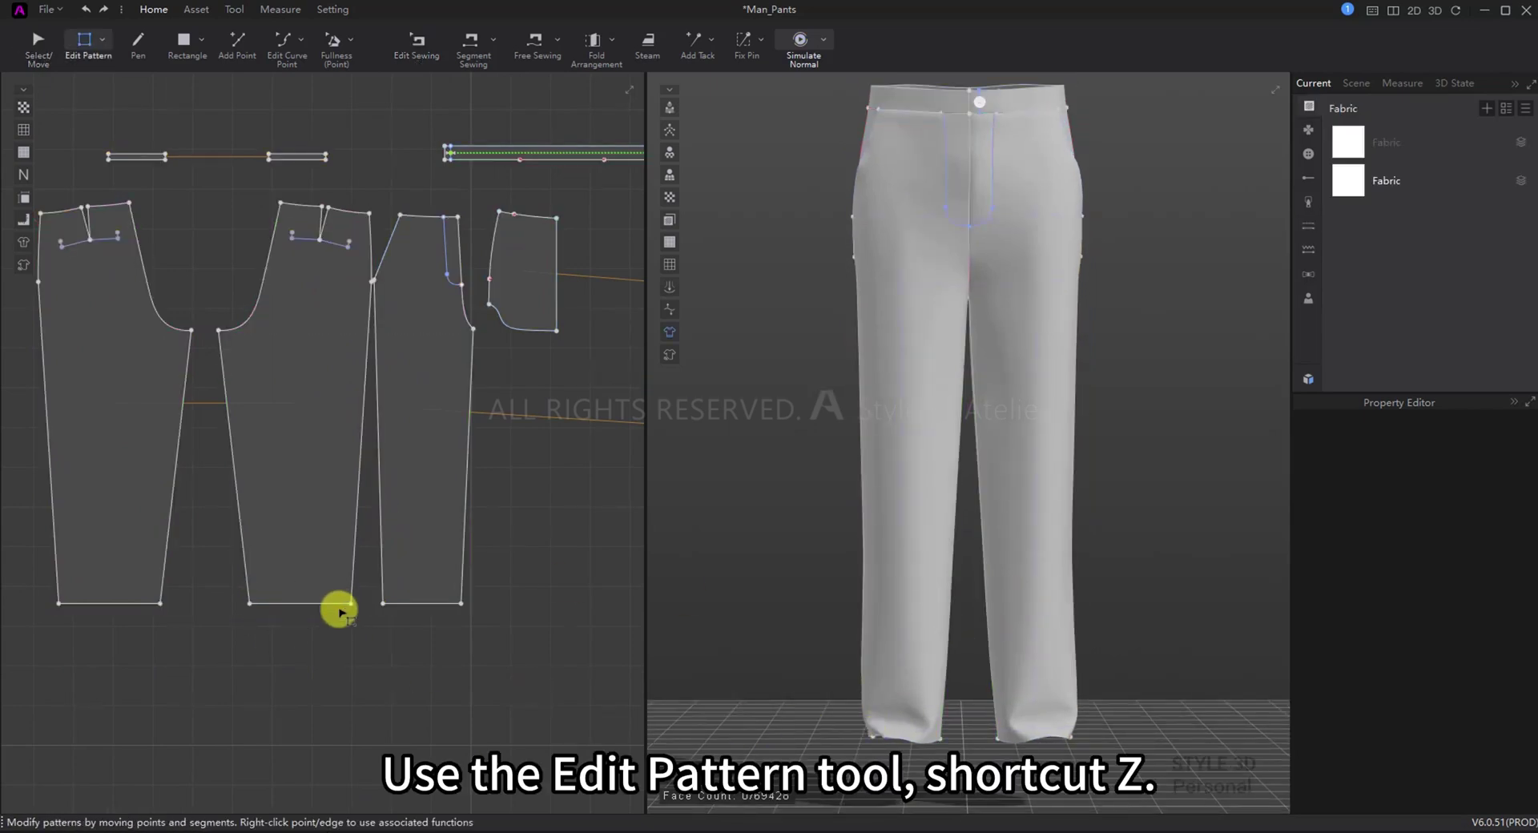
{"action": "left_click_drag", "start_coordinate": [350, 609], "coordinate": [370, 604]}
{"action": "scroll", "coordinate": [390, 341], "scroll_direction": "up", "scroll_amount": 4}
{"action": "key", "text": "a"}
{"action": "left_click_drag", "start_coordinate": [392, 335], "coordinate": [385, 337]}
{"action": "scroll", "coordinate": [404, 352], "scroll_direction": "down", "scroll_amount": 4}
{"action": "left_click", "coordinate": [409, 570]}
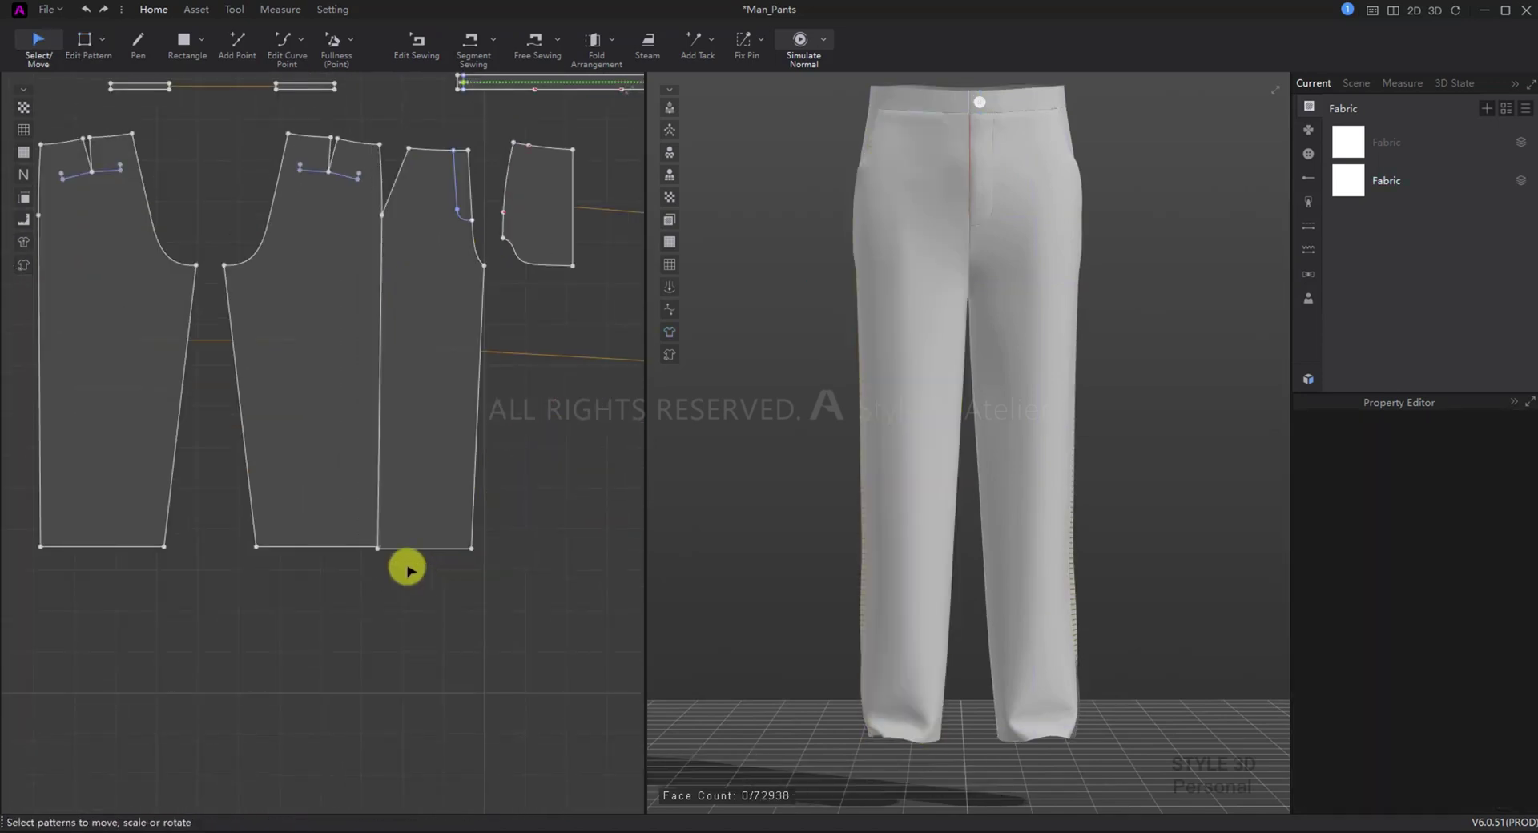
Step: Align the front panel's outer hem corner with the back panel's hem corner and simulate the pants
{"action": "key", "text": "z"}
{"action": "scroll", "coordinate": [400, 565], "scroll_direction": "up", "scroll_amount": 5}
{"action": "left_click", "coordinate": [385, 521]}
{"action": "left_click", "coordinate": [379, 544]}
{"action": "scroll", "coordinate": [385, 609], "scroll_direction": "down", "scroll_amount": 5}
{"action": "key", "text": "space"}
{"action": "left_click", "coordinate": [858, 722]}
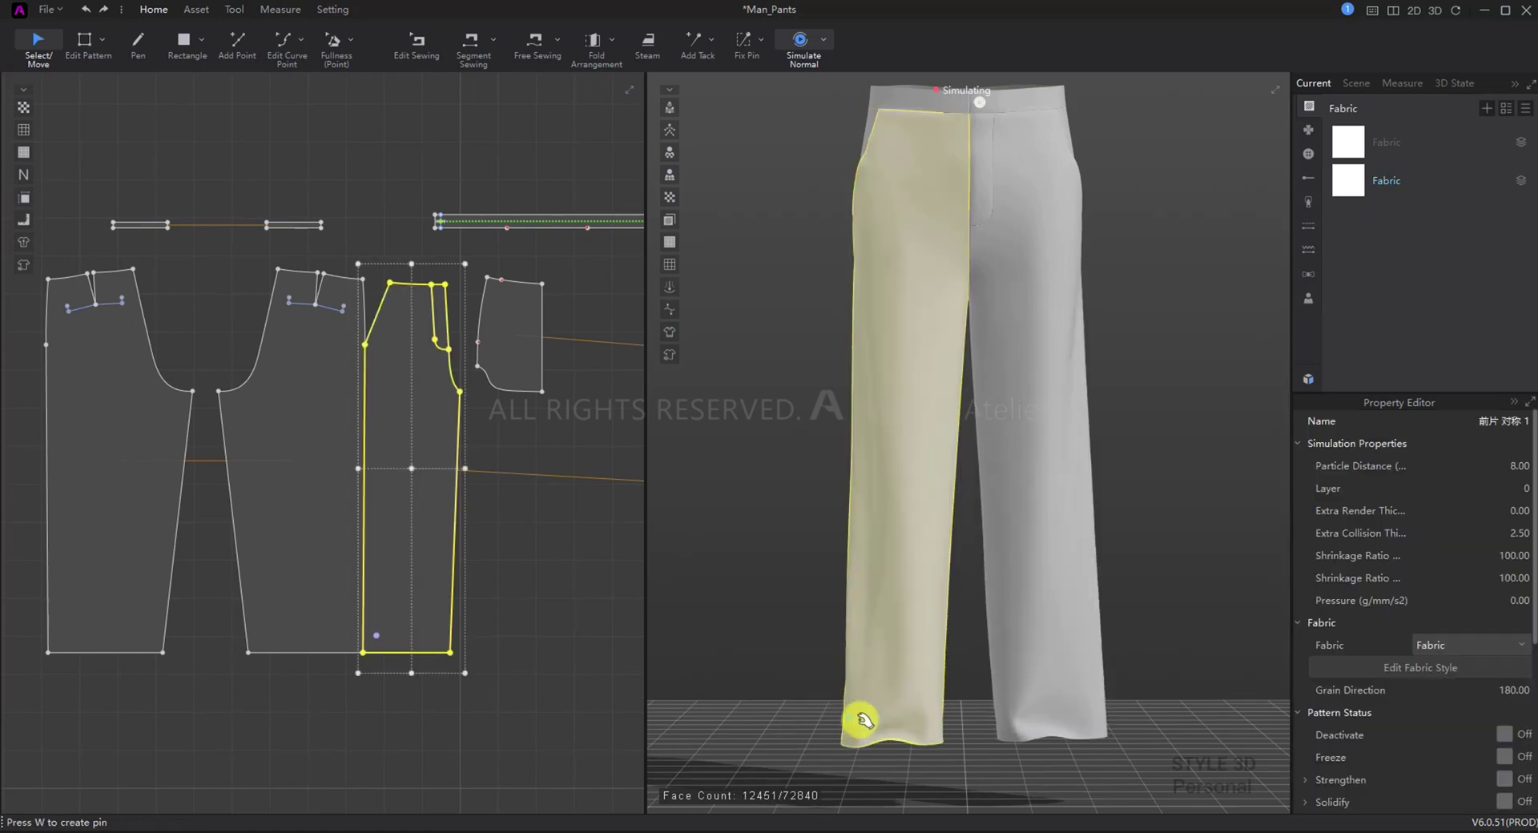
{"action": "key", "text": "space"}
Step: Straighten the inner leg lines by moving the back and front panels' inner hem corners directly below the crotch points
{"action": "key", "text": "z"}
{"action": "left_click_drag", "start_coordinate": [248, 653], "coordinate": [220, 652]}
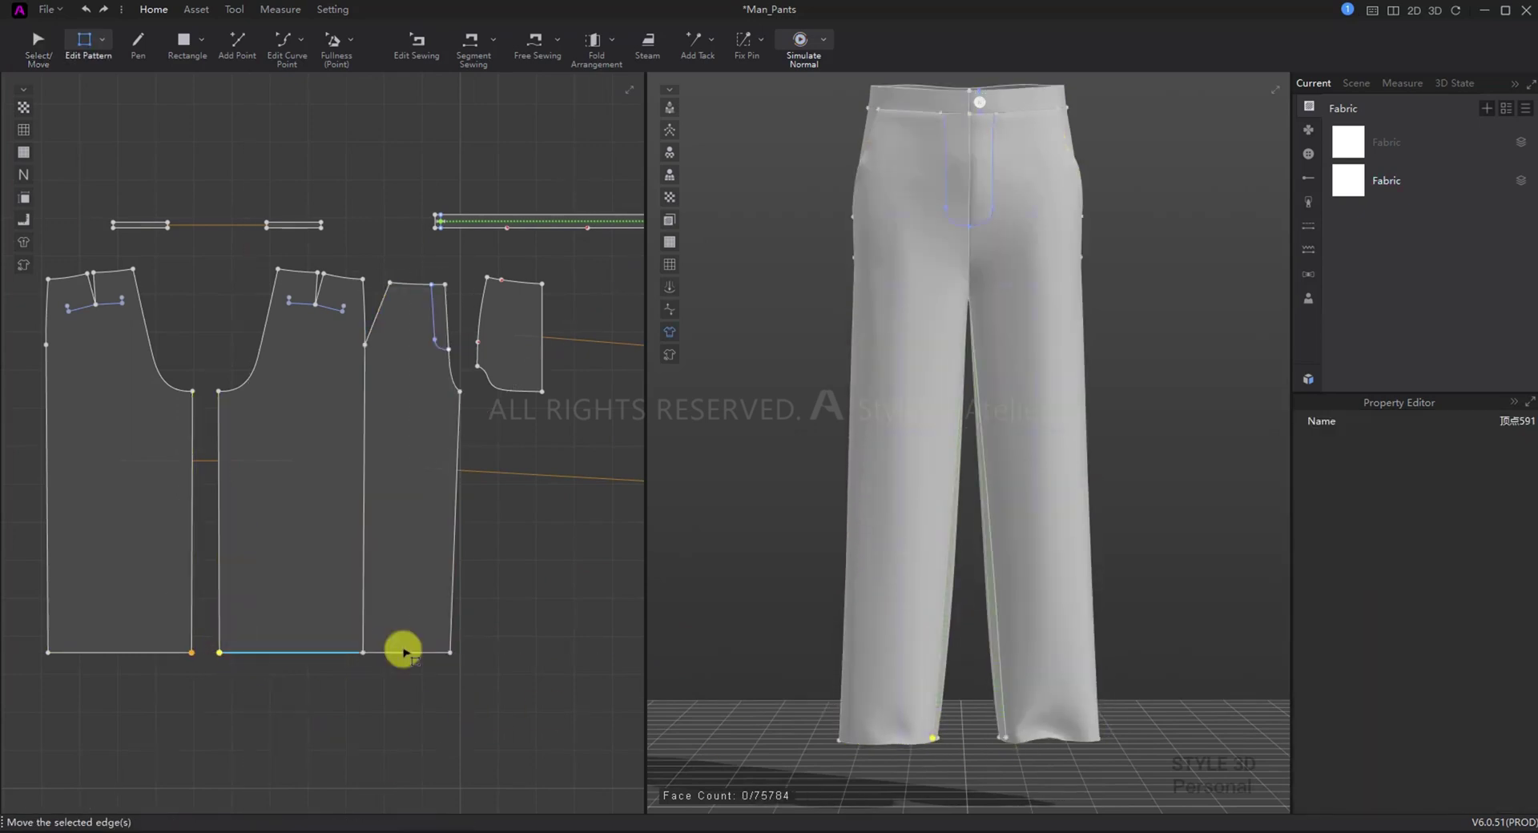
{"action": "left_click_drag", "start_coordinate": [450, 652], "coordinate": [460, 653]}
{"action": "left_click", "coordinate": [517, 648]}
Step: Simulate the straightened legs, pulling the fabric into place, and show the avatar
{"action": "key", "text": "space"}
{"action": "left_click_drag", "start_coordinate": [958, 701], "coordinate": [858, 745]}
{"action": "left_click", "coordinate": [990, 714]}
{"action": "key", "text": "z"}
{"action": "key", "text": "space"}
{"action": "middle_click_drag", "start_coordinate": [1146, 667], "coordinate": [1155, 696]}
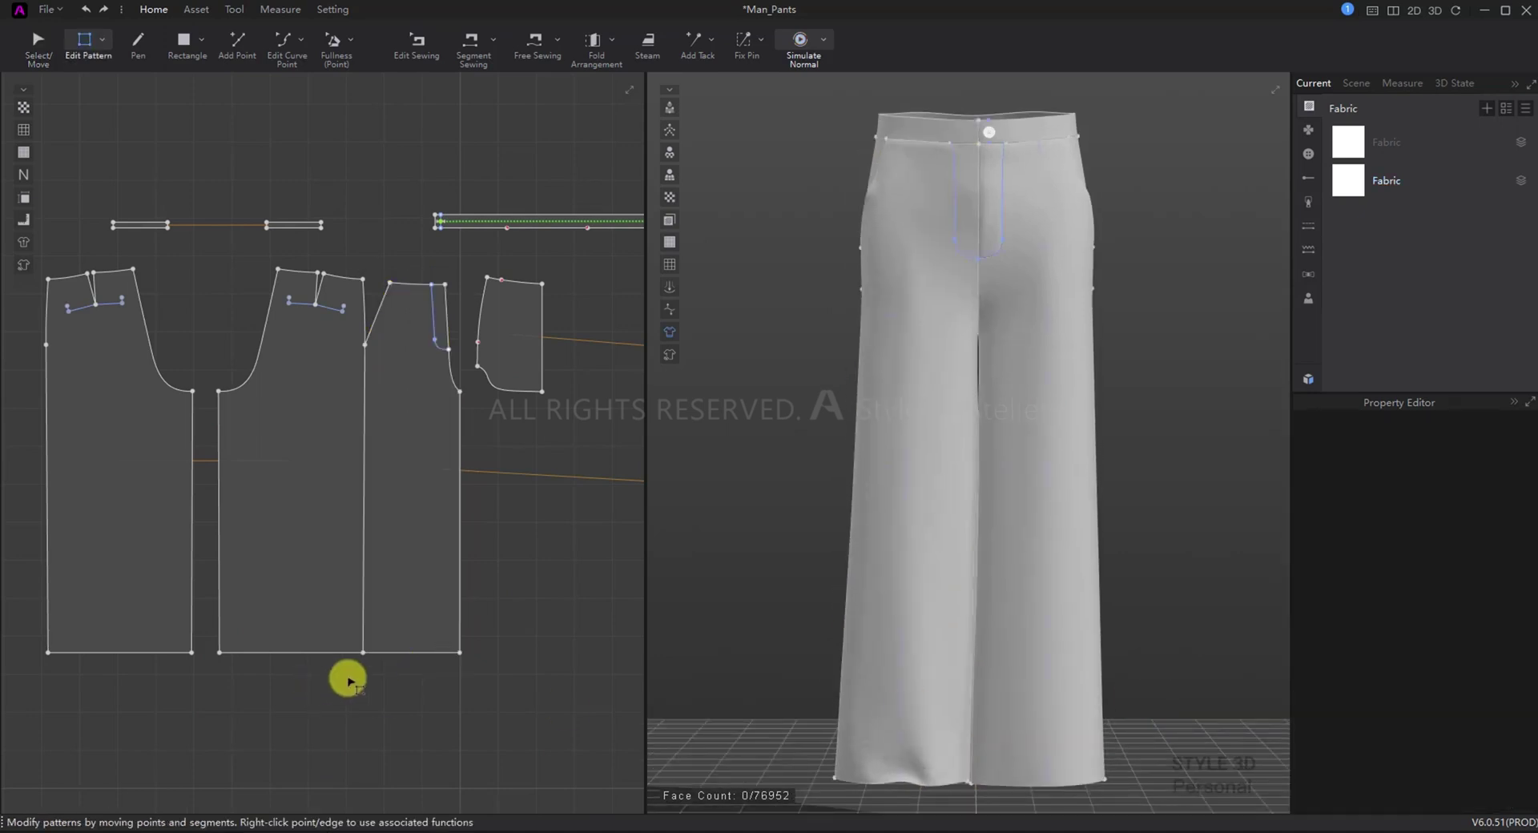
{"action": "key", "text": "shift+a"}
Step: Move the back and front panels' hem lines up 6 cm together and simulate the shortened legs
{"action": "left_click", "coordinate": [309, 651]}
{"action": "left_click", "coordinate": [402, 651], "text": "shift"}
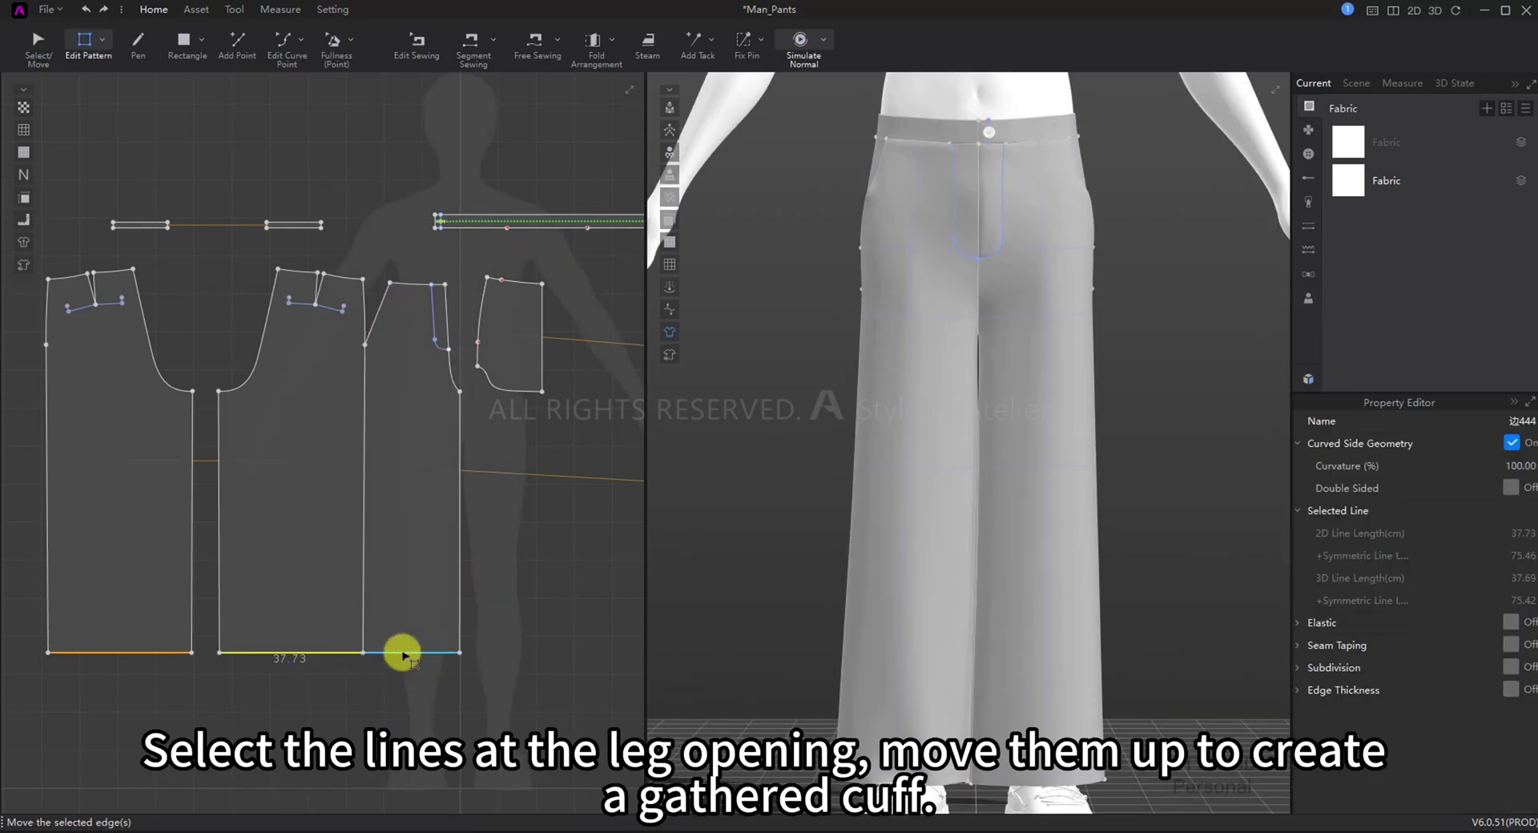
{"action": "left_click_drag", "start_coordinate": [402, 652], "coordinate": [407, 618]}
{"action": "type", "text": "6"}
{"action": "key", "text": "Return"}
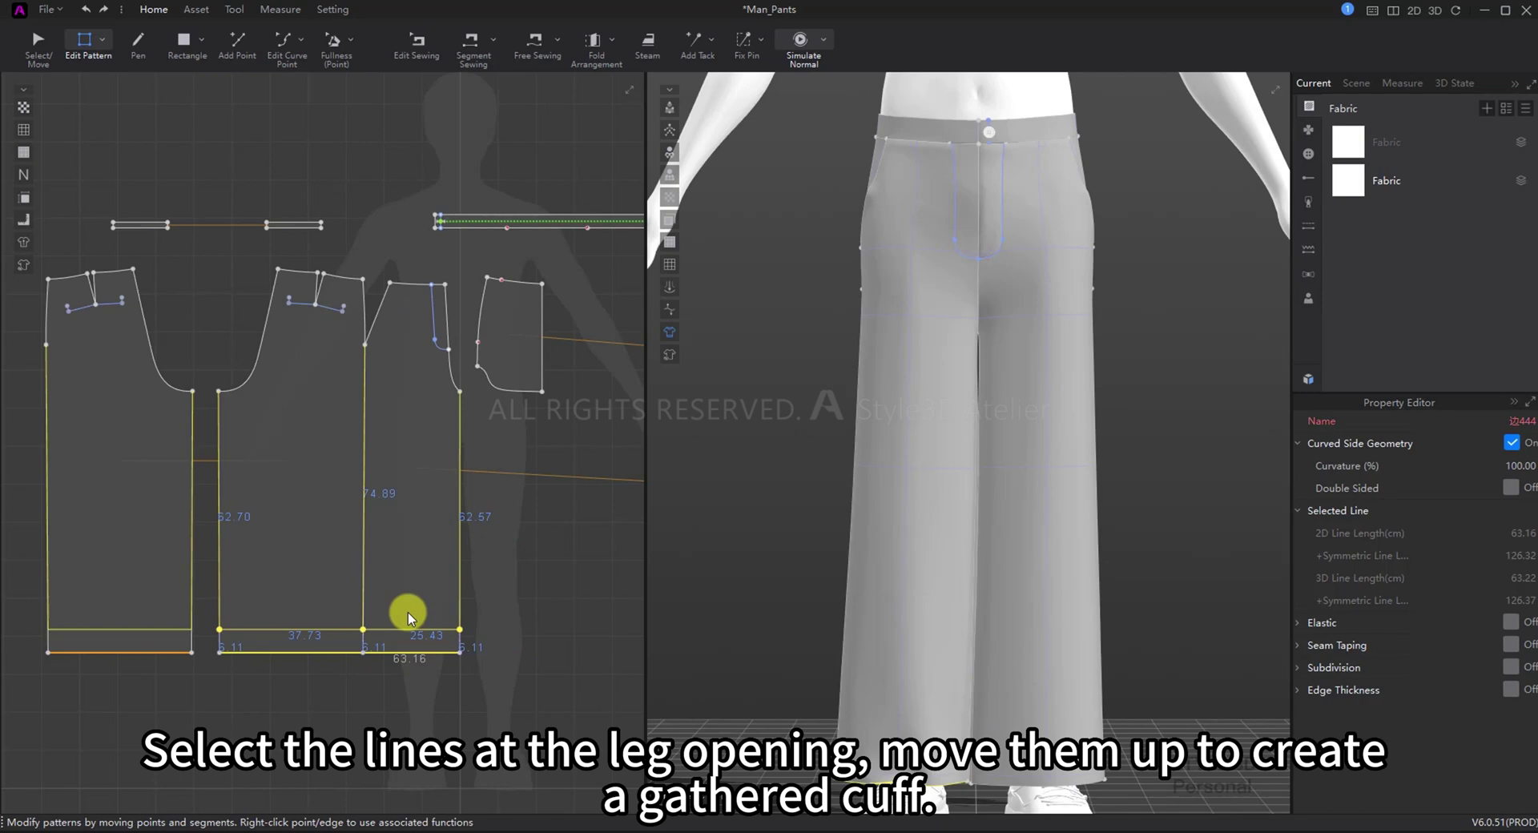
{"action": "key", "text": "space"}
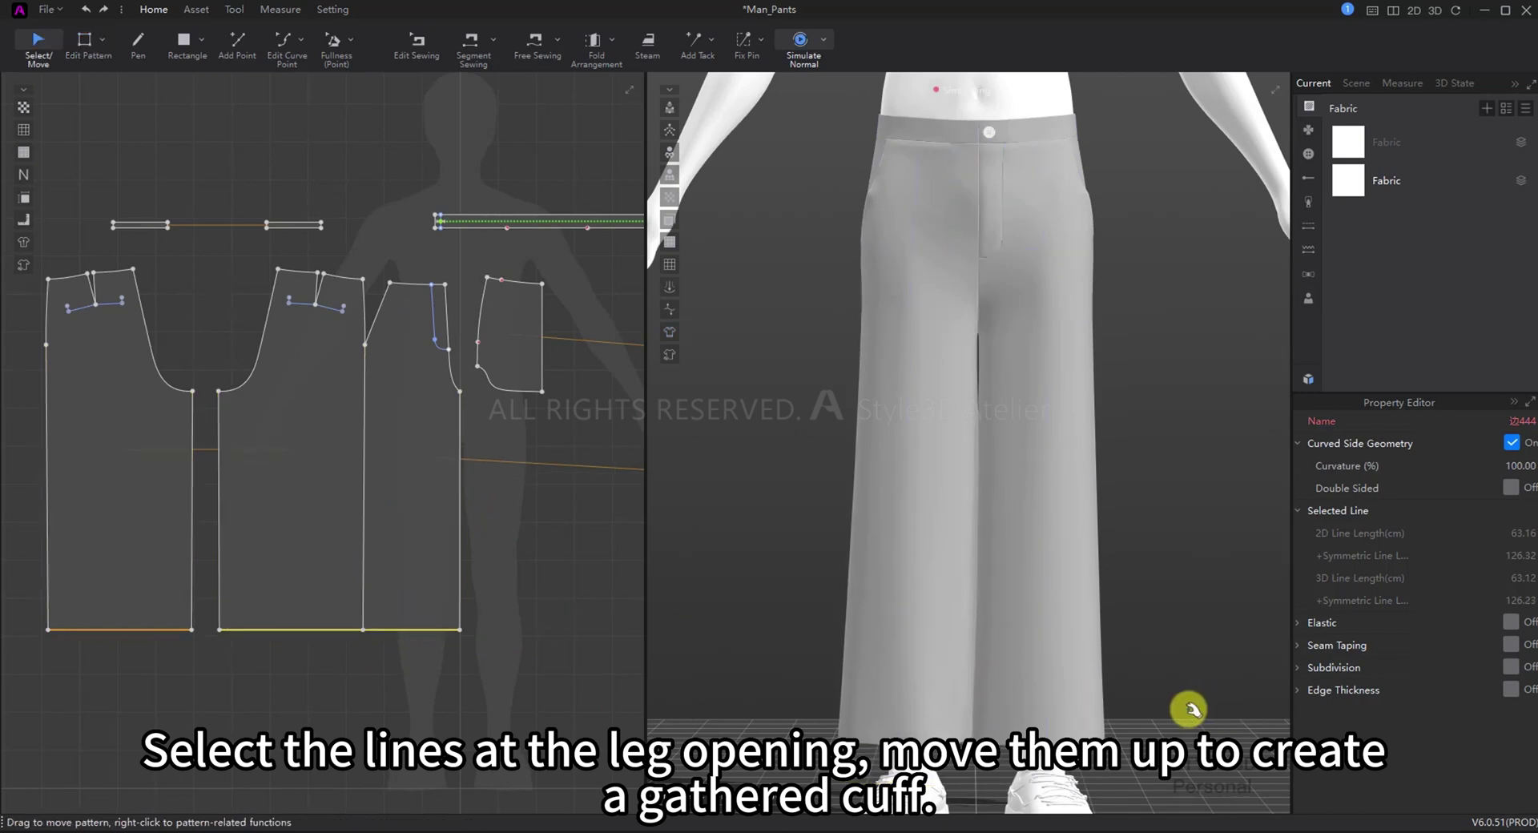
{"action": "key", "text": "space"}
{"action": "key", "text": "z"}
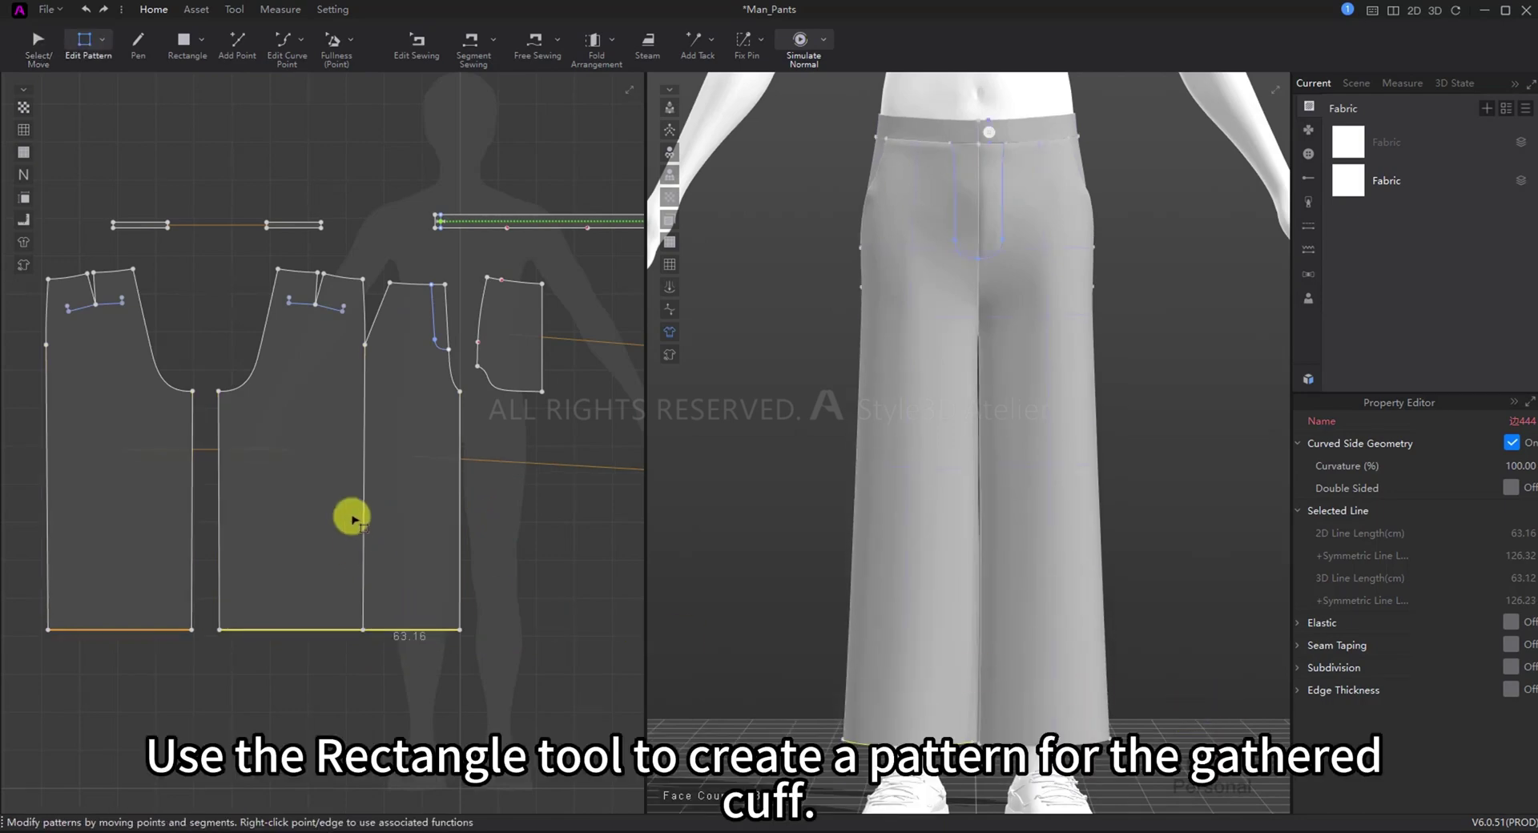
Step: Create a 30 × 6 cm rectangle pattern below the leg hem for the gathered cuff
{"action": "left_click", "coordinate": [182, 48]}
{"action": "left_click", "coordinate": [345, 667]}
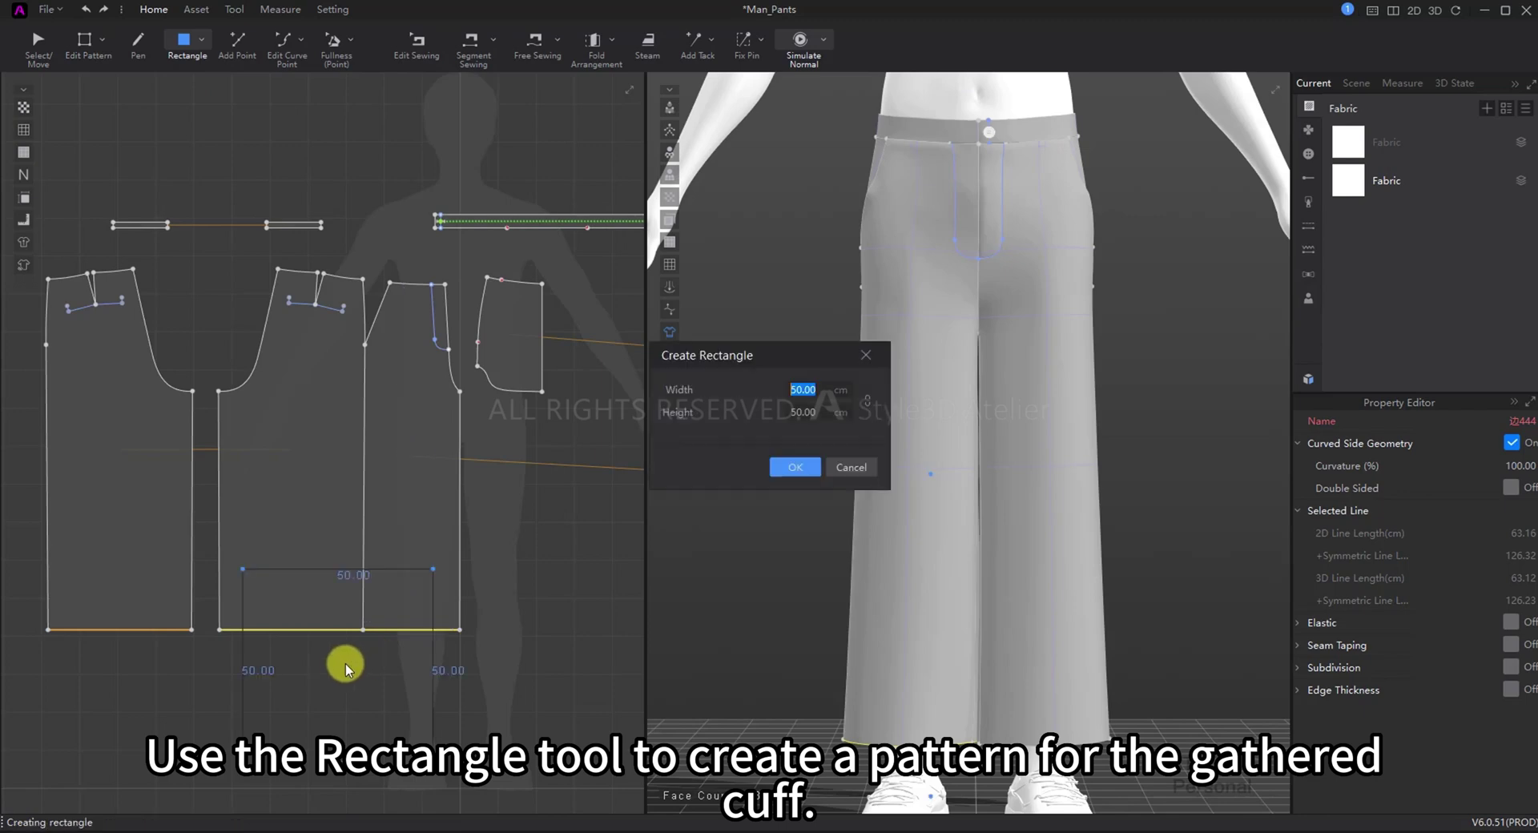
{"action": "type", "text": "6"}
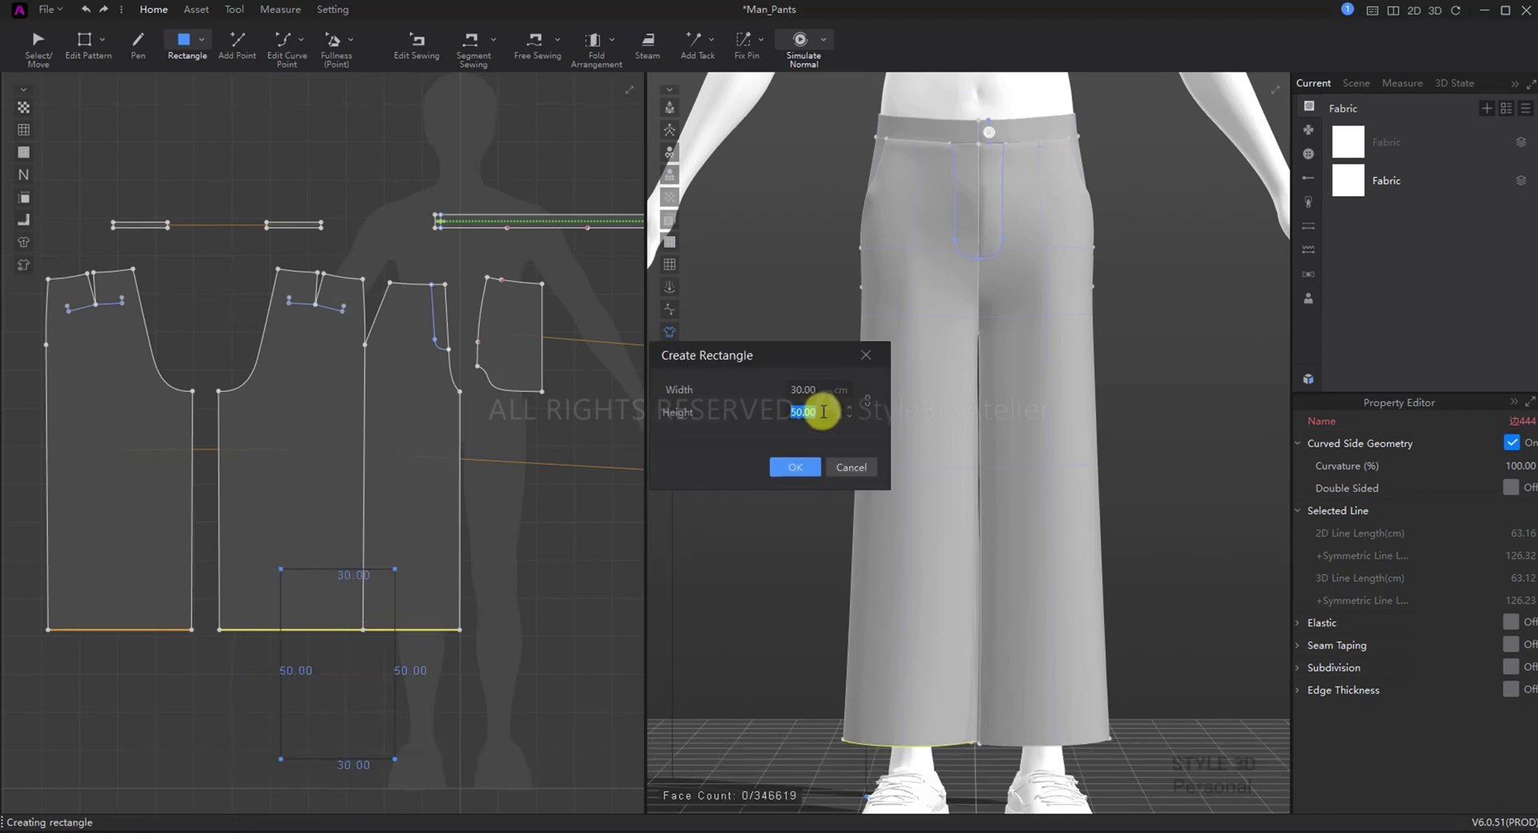
{"action": "key", "text": "Return"}
Step: Sew the cuff's upper edge to the front and back panels' hem lines with Segment Sewing
{"action": "key", "text": "n"}
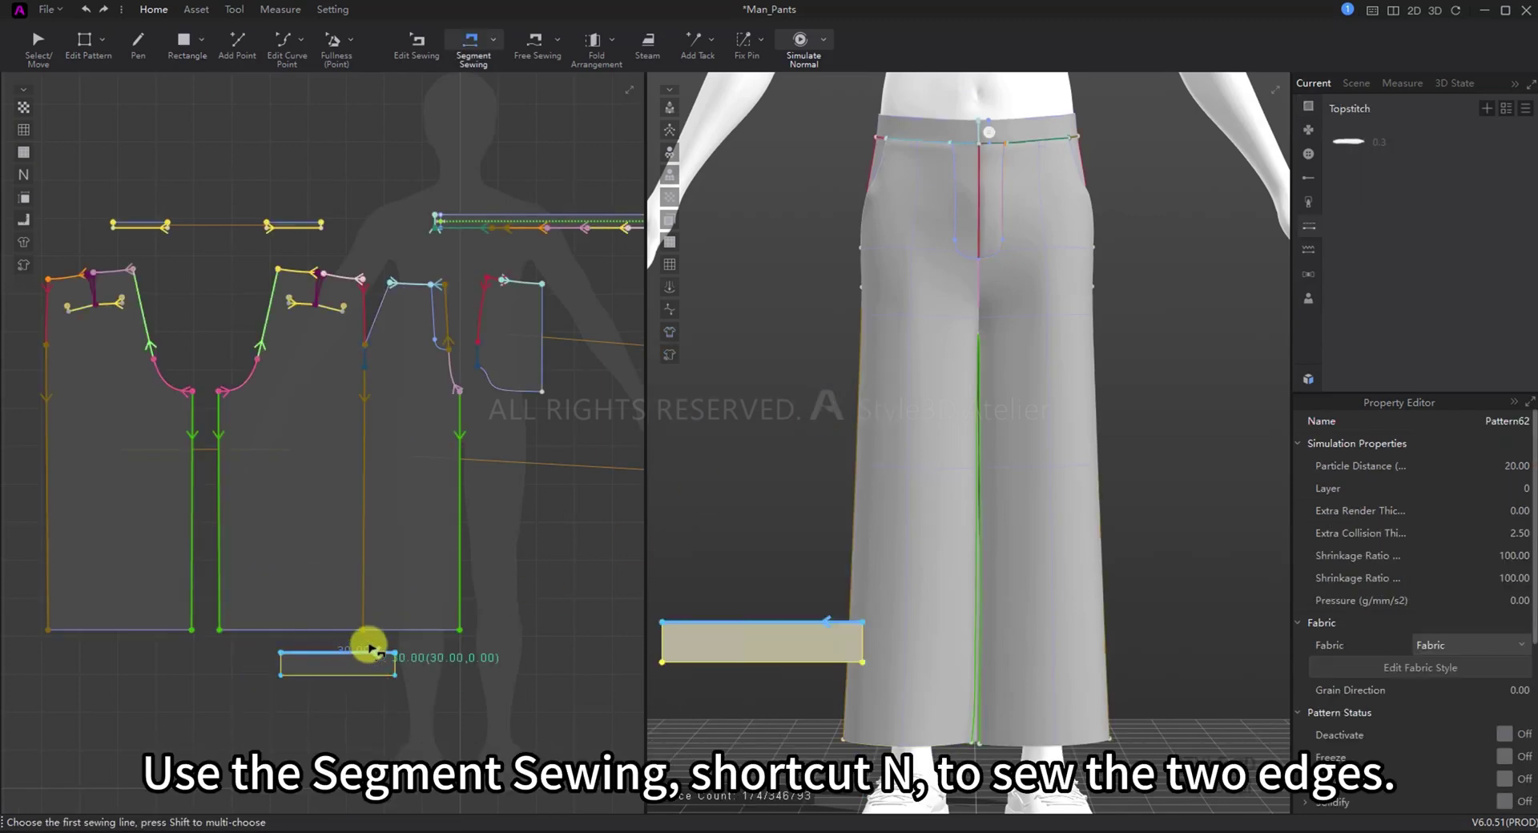
{"action": "left_click", "coordinate": [369, 652]}
{"action": "left_click", "coordinate": [426, 629], "text": "shift"}
{"action": "left_click", "coordinate": [344, 630], "text": "shift"}
Step: Place the cuff pattern at the avatar's ankle using the arrangement points, and adjust its position below the hem
{"action": "key", "text": "q"}
{"action": "left_click", "coordinate": [361, 663]}
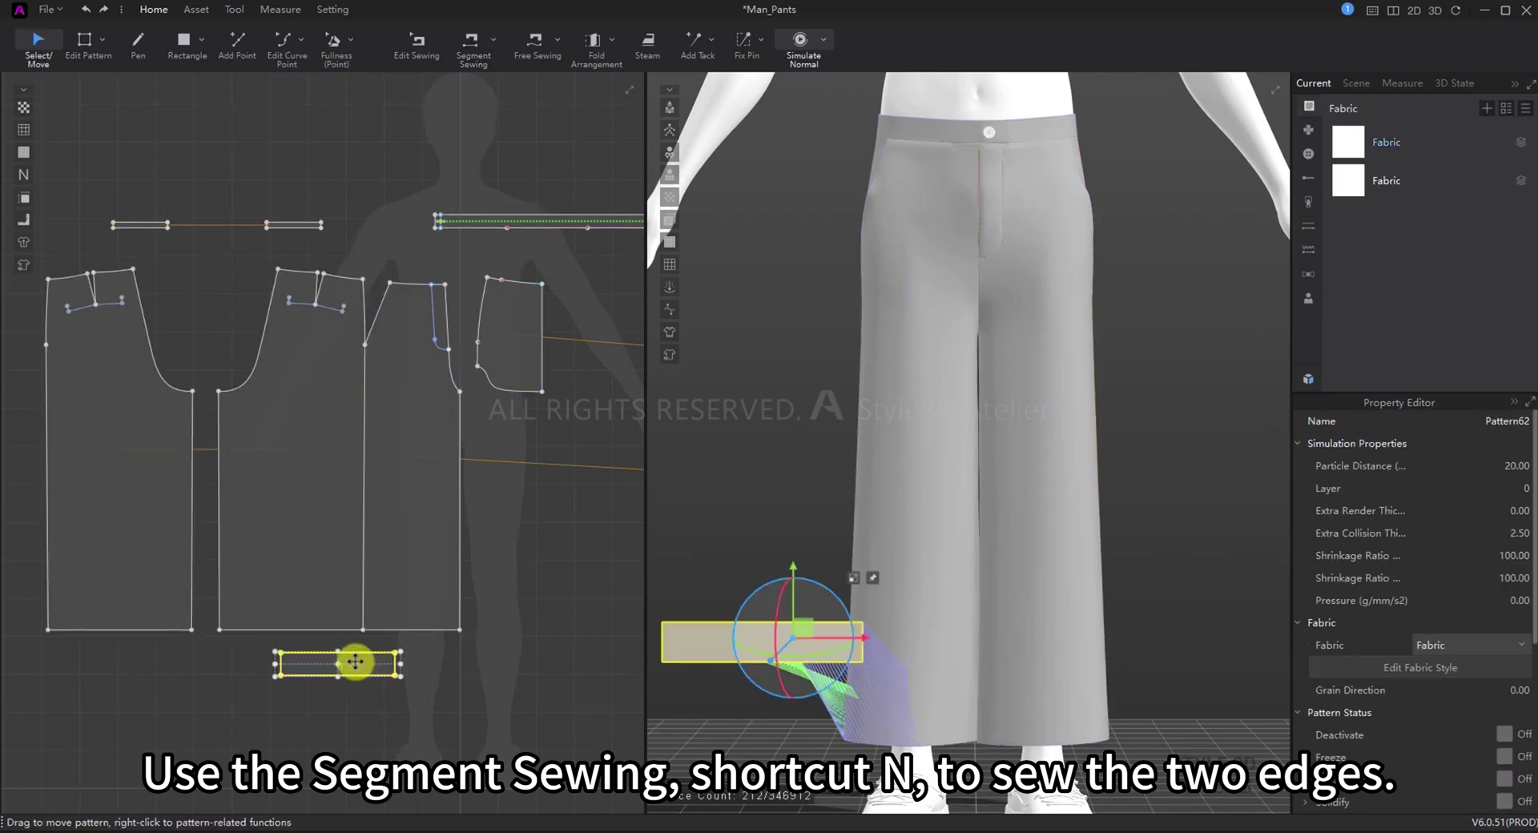
{"action": "scroll", "coordinate": [887, 622], "scroll_direction": "up", "scroll_amount": 5}
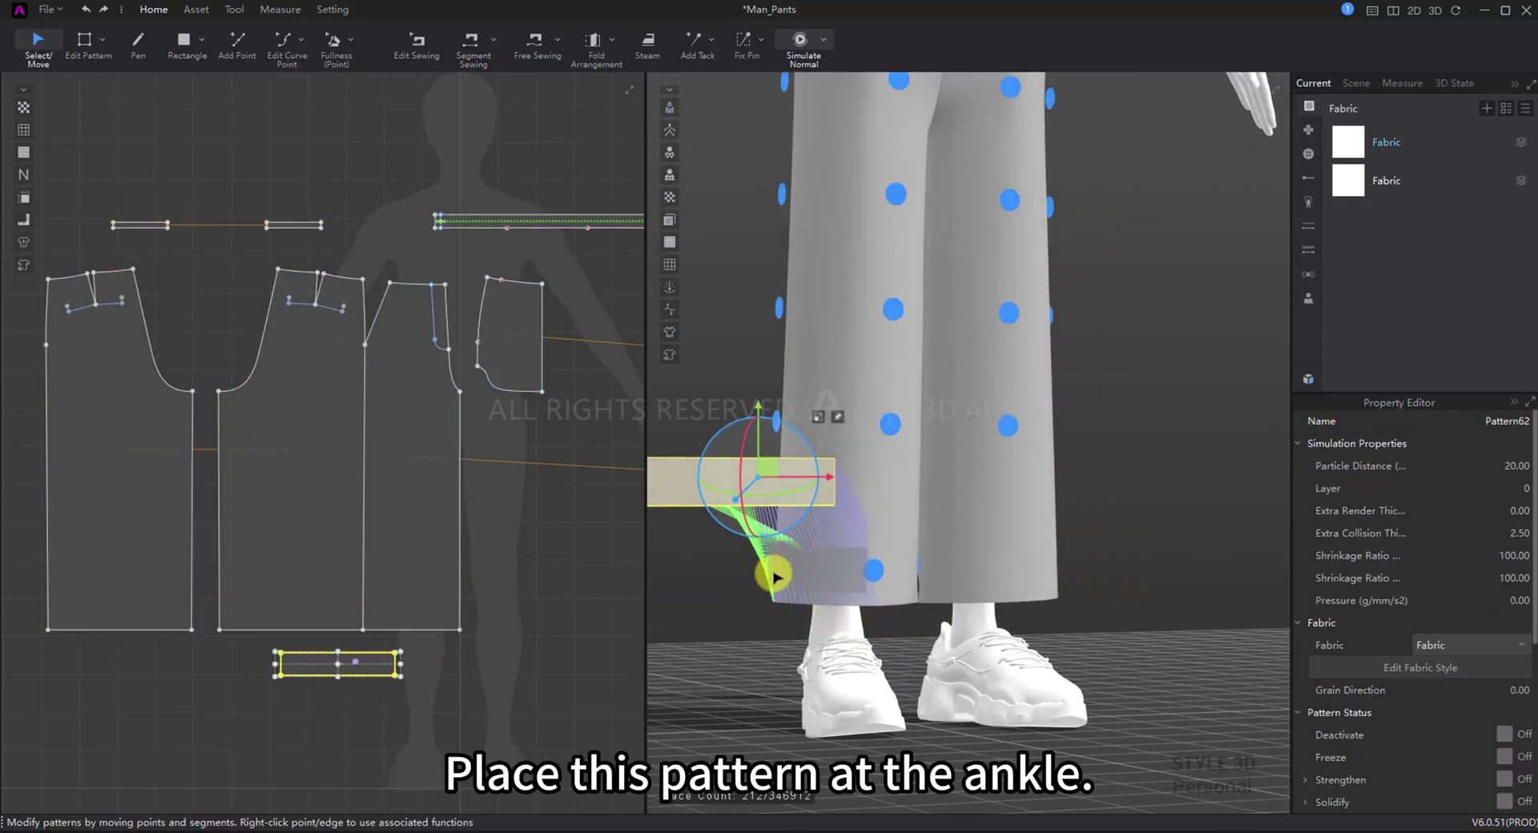
{"action": "left_click", "coordinate": [771, 568]}
{"action": "left_click_drag", "start_coordinate": [802, 557], "coordinate": [836, 601]}
{"action": "right_click_drag", "start_coordinate": [835, 602], "coordinate": [851, 655]}
Step: Sew the cuff's two short ends together with Segment Sewing and simulate the gathered leg opening
{"action": "key", "text": "n"}
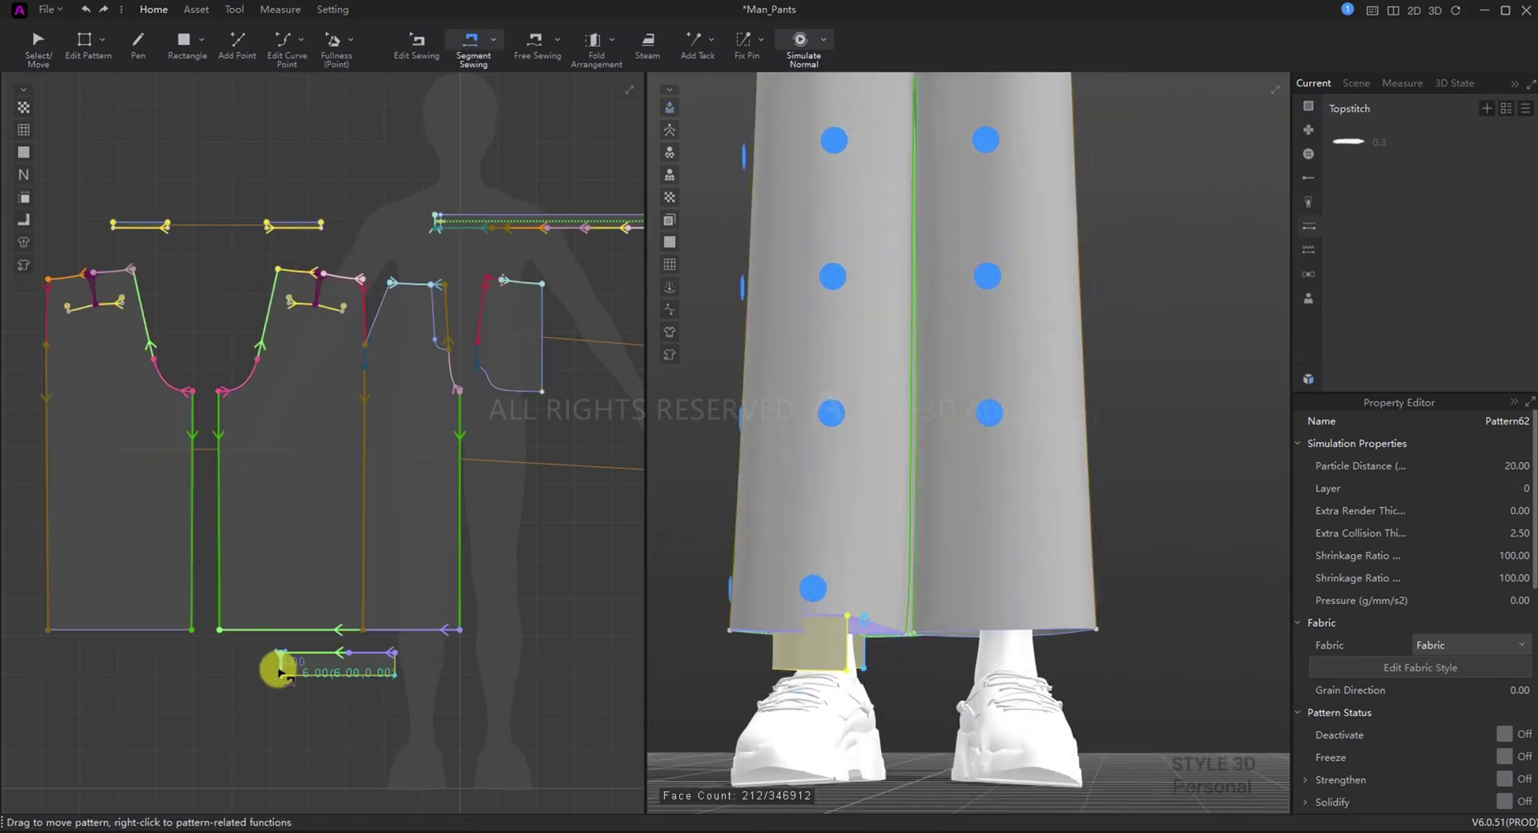
{"action": "left_click", "coordinate": [279, 665]}
{"action": "left_click", "coordinate": [395, 661]}
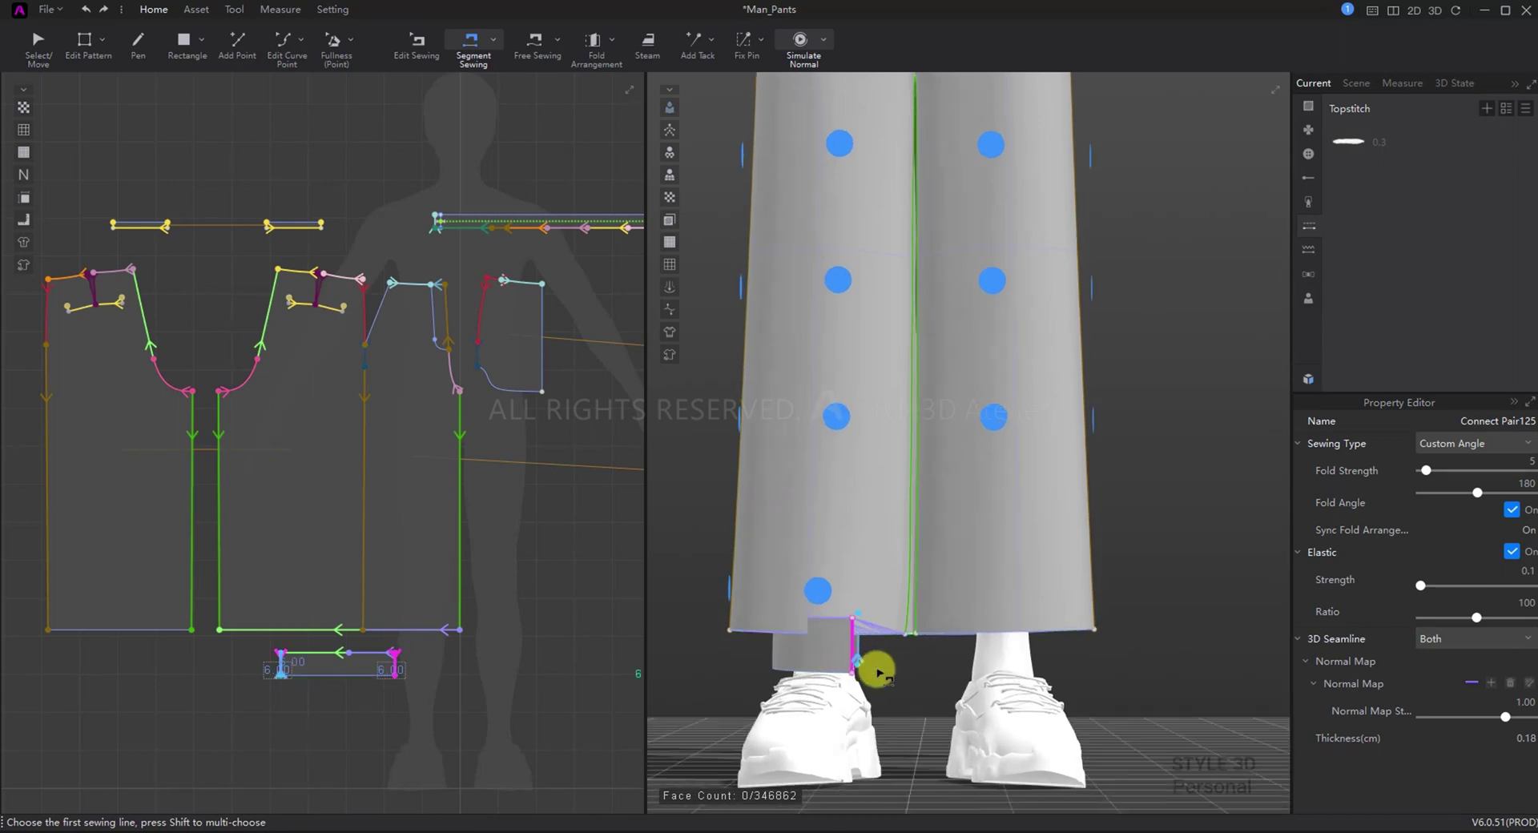
{"action": "scroll", "coordinate": [876, 670], "scroll_direction": "up", "scroll_amount": 3}
{"action": "key", "text": "space"}
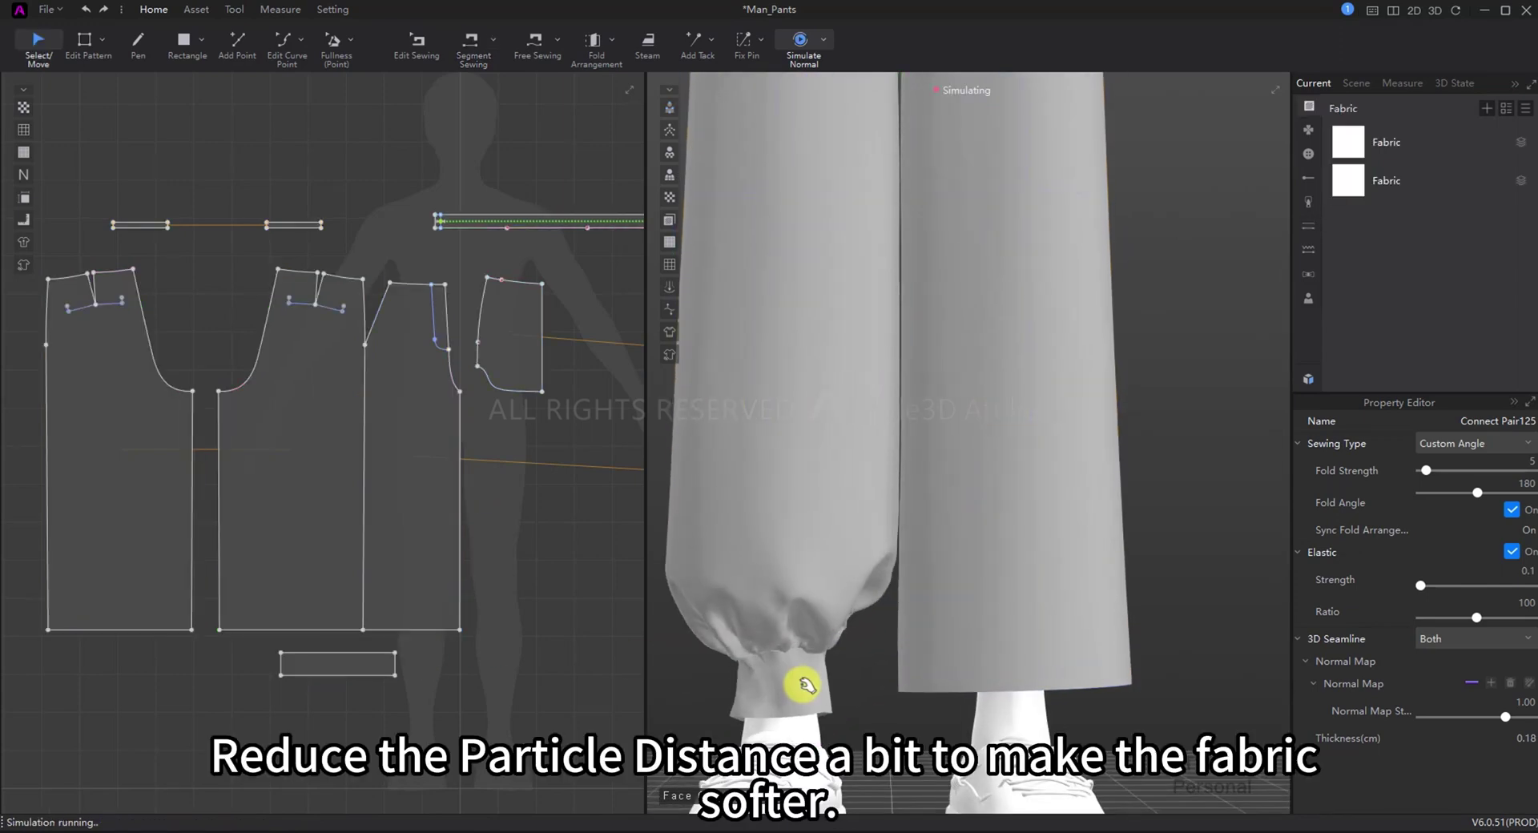
Step: Set the cuff's Particle Distance to 10 and Extra Collision Thickness to 0, and resume the simulation
{"action": "left_click", "coordinate": [805, 679]}
{"action": "left_click", "coordinate": [1502, 465]}
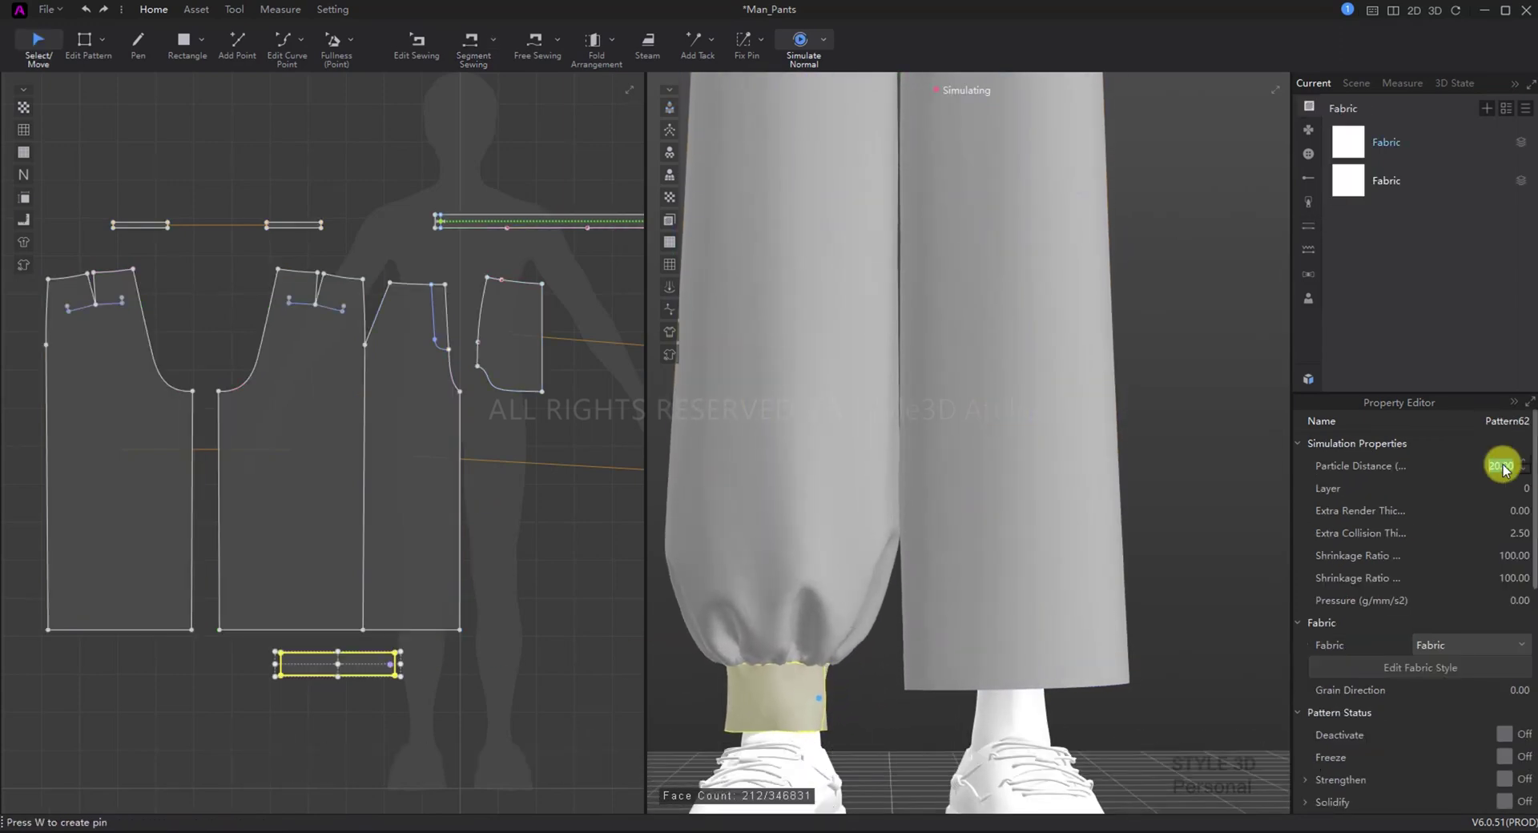
{"action": "type", "text": "10"}
{"action": "key", "text": "Return"}
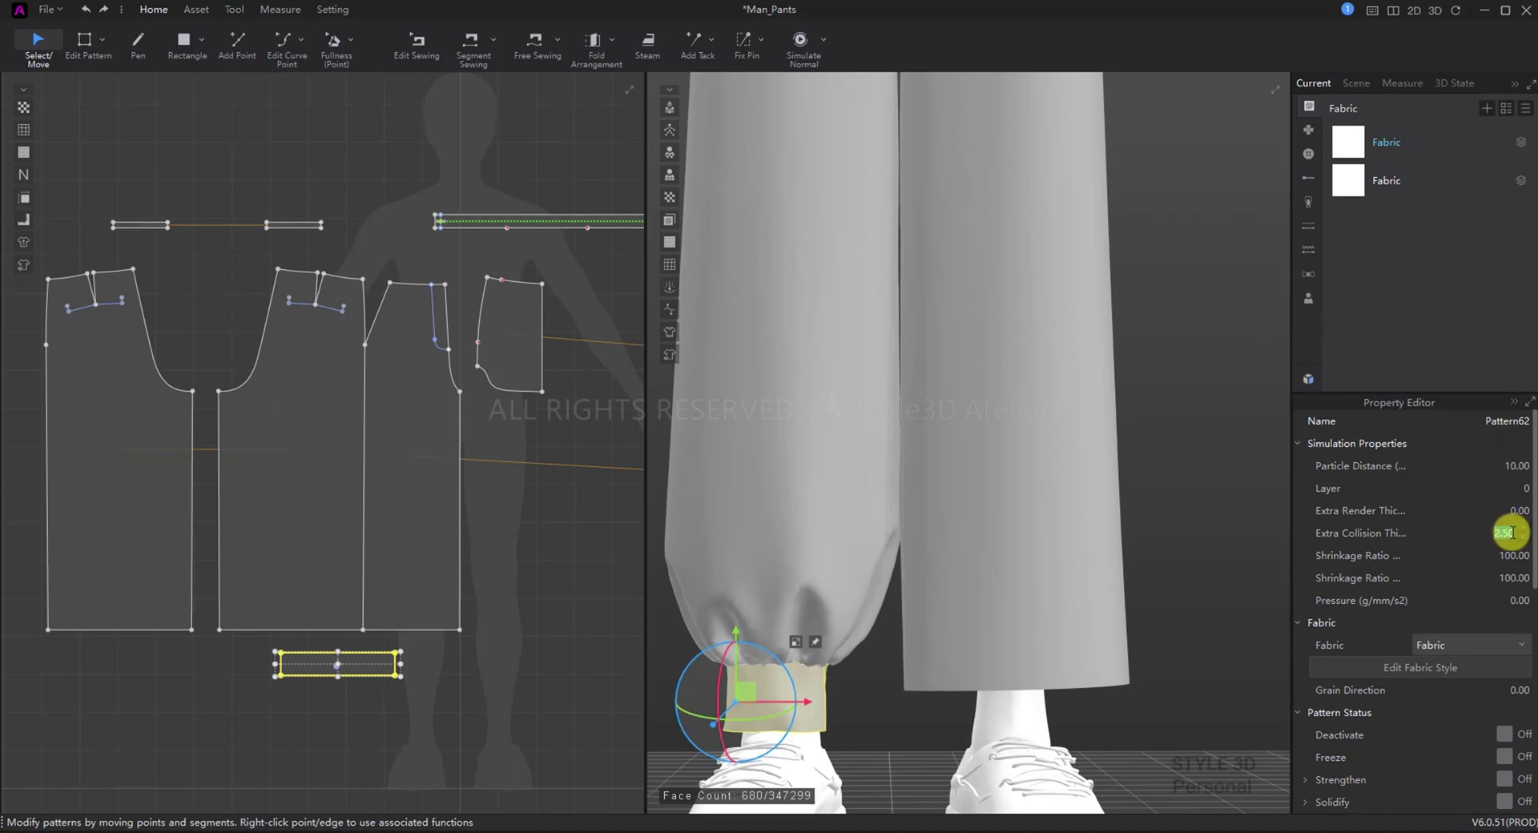
{"action": "key", "text": "space"}
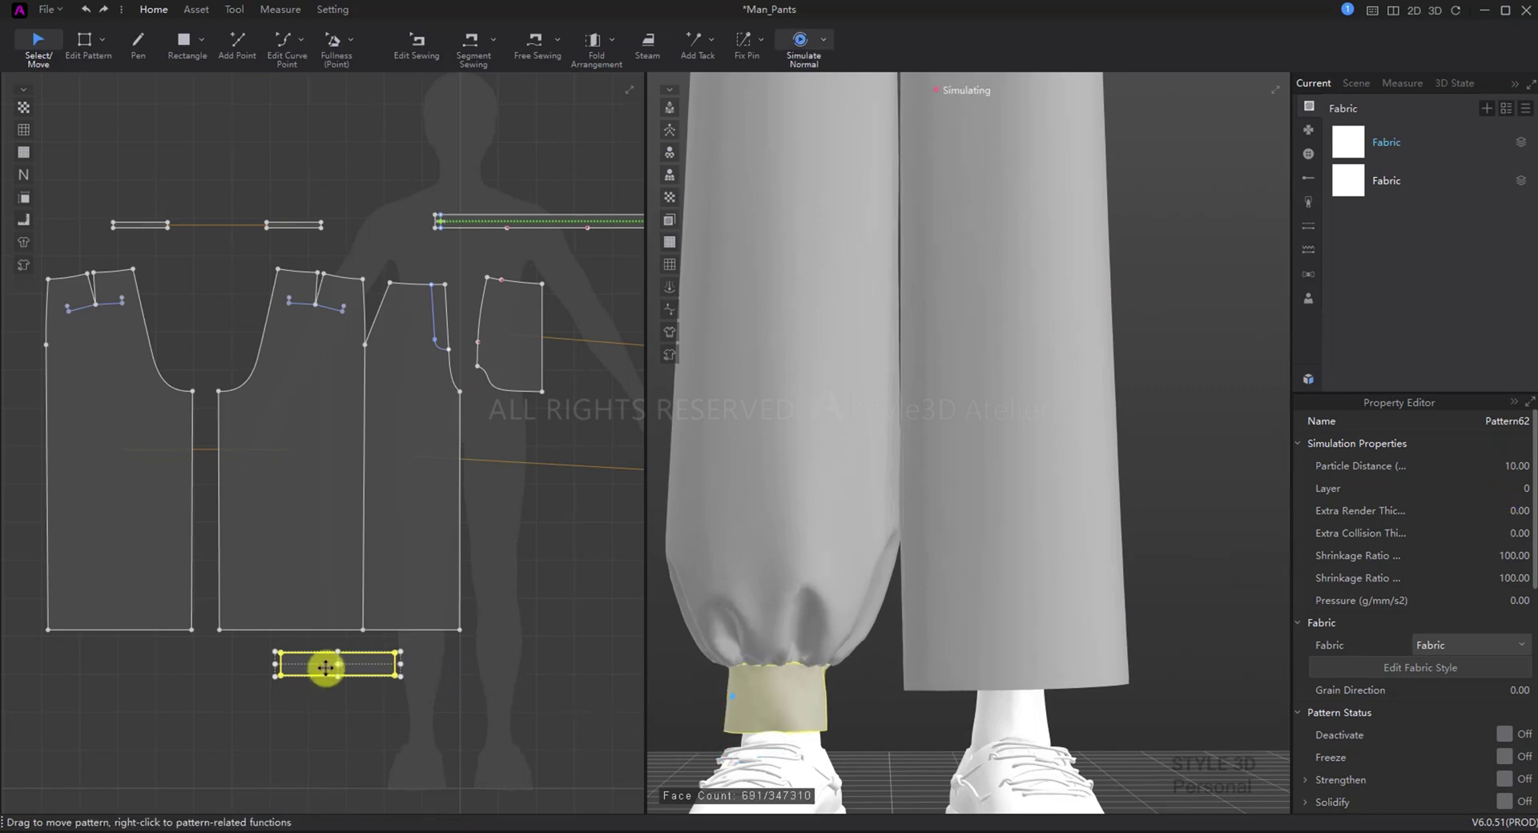
Step: Create the other leg's cuff with Symmetry Pattern with Seam, place it beside the original, and simulate
{"action": "scroll", "coordinate": [325, 666], "scroll_direction": "down", "scroll_amount": 3}
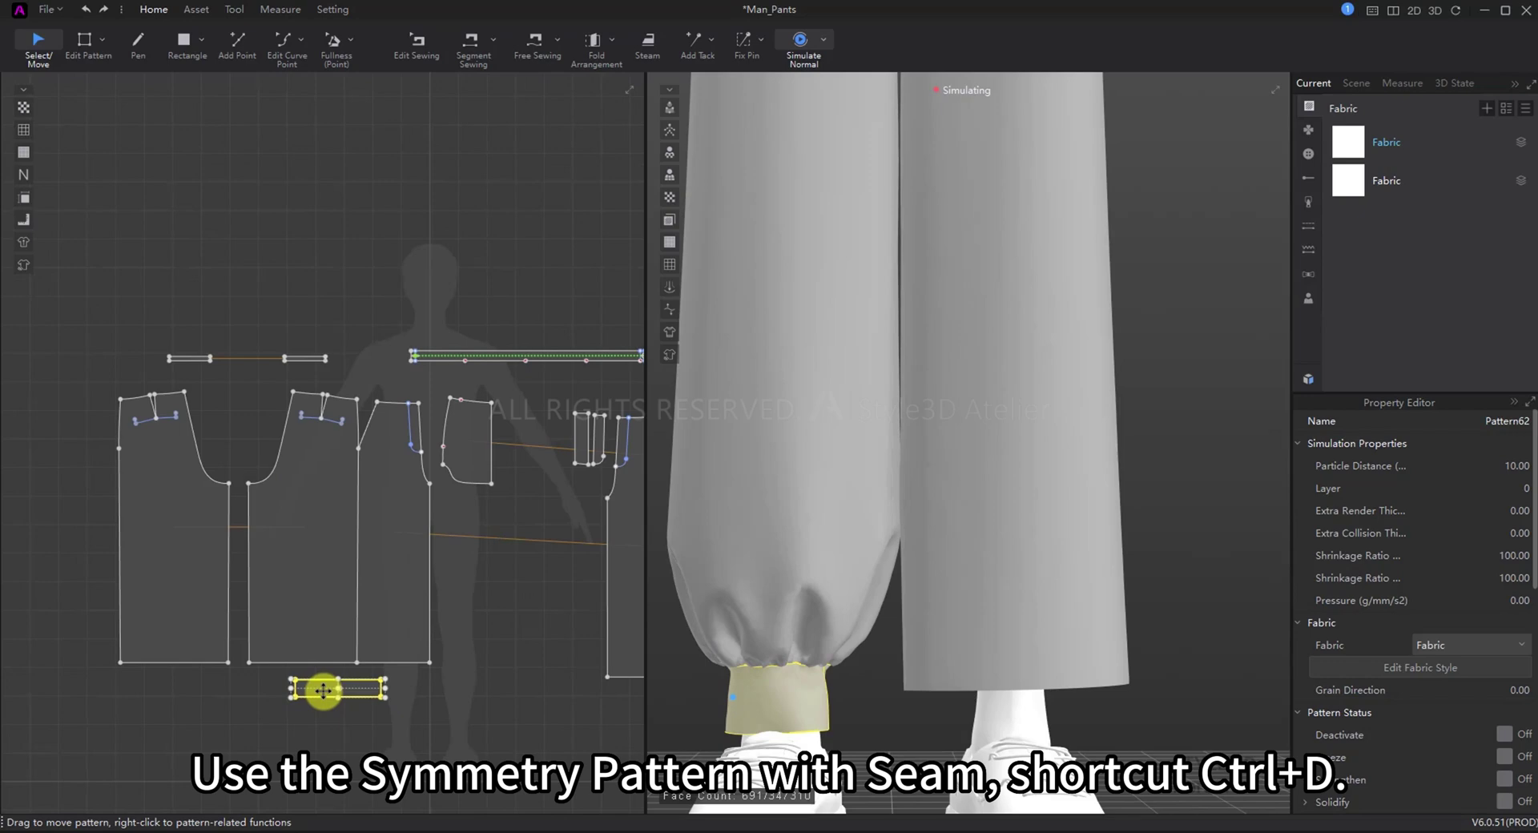
{"action": "key", "text": "ctrl+d"}
{"action": "left_click", "coordinate": [416, 668]}
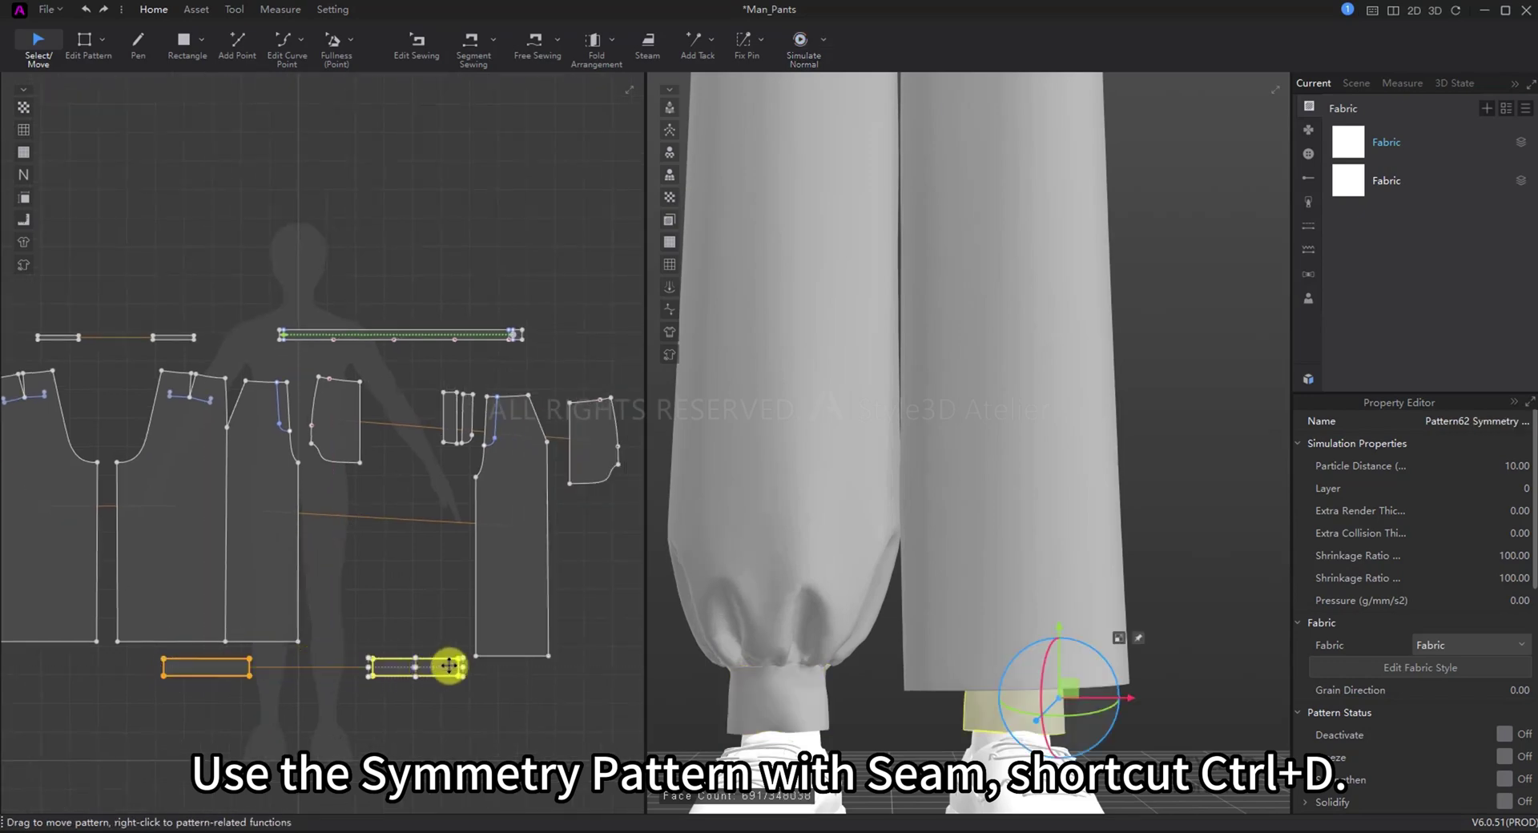
{"action": "key", "text": "space"}
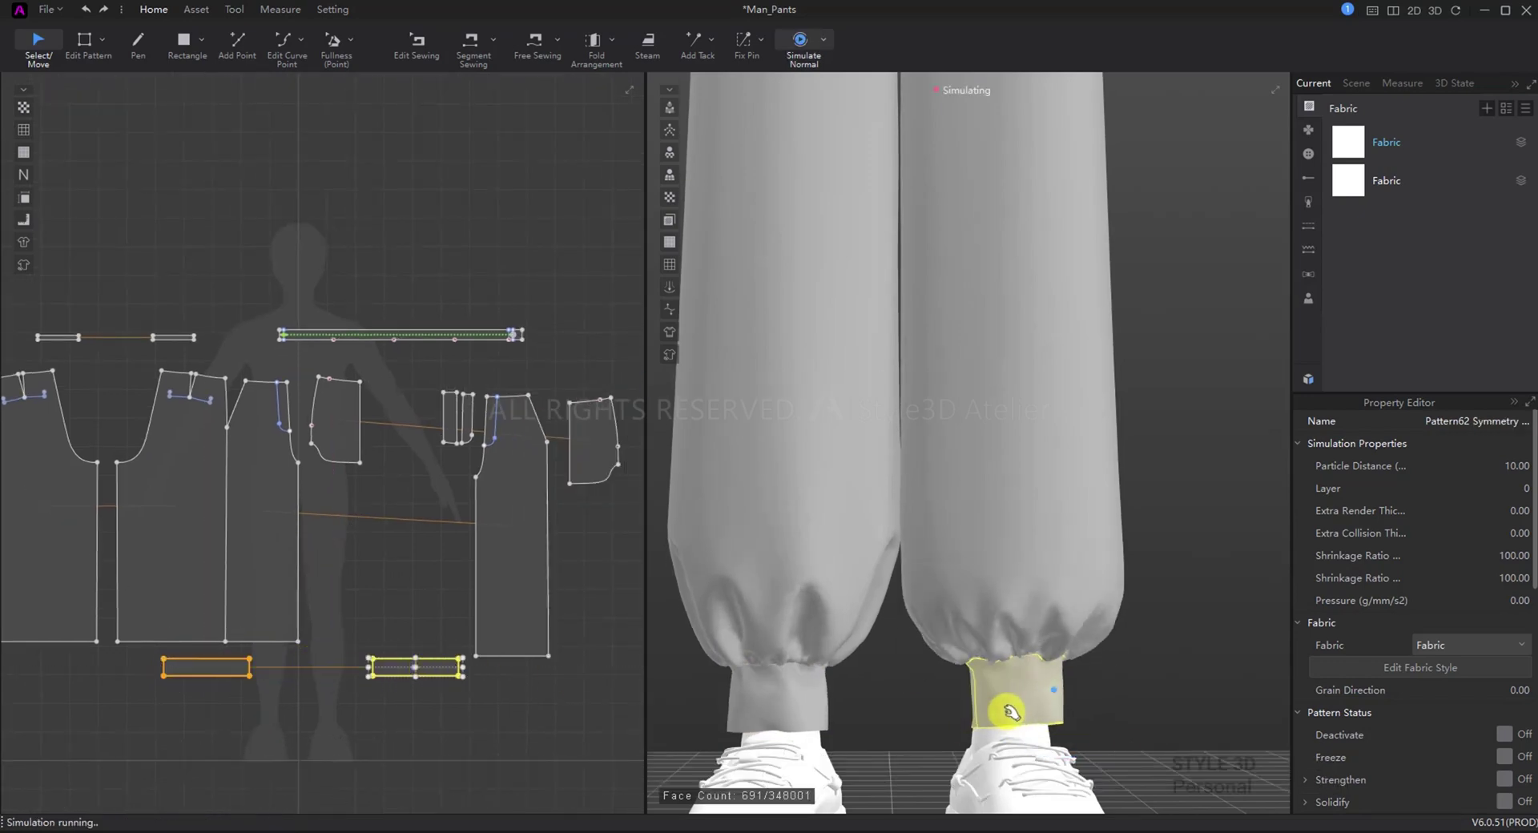
Step: Move the mirrored front panel, its pocket piece and the fly pieces closer to the original front panel
{"action": "left_click_drag", "start_coordinate": [632, 412], "coordinate": [445, 504]}
{"action": "left_click_drag", "start_coordinate": [520, 540], "coordinate": [489, 529]}
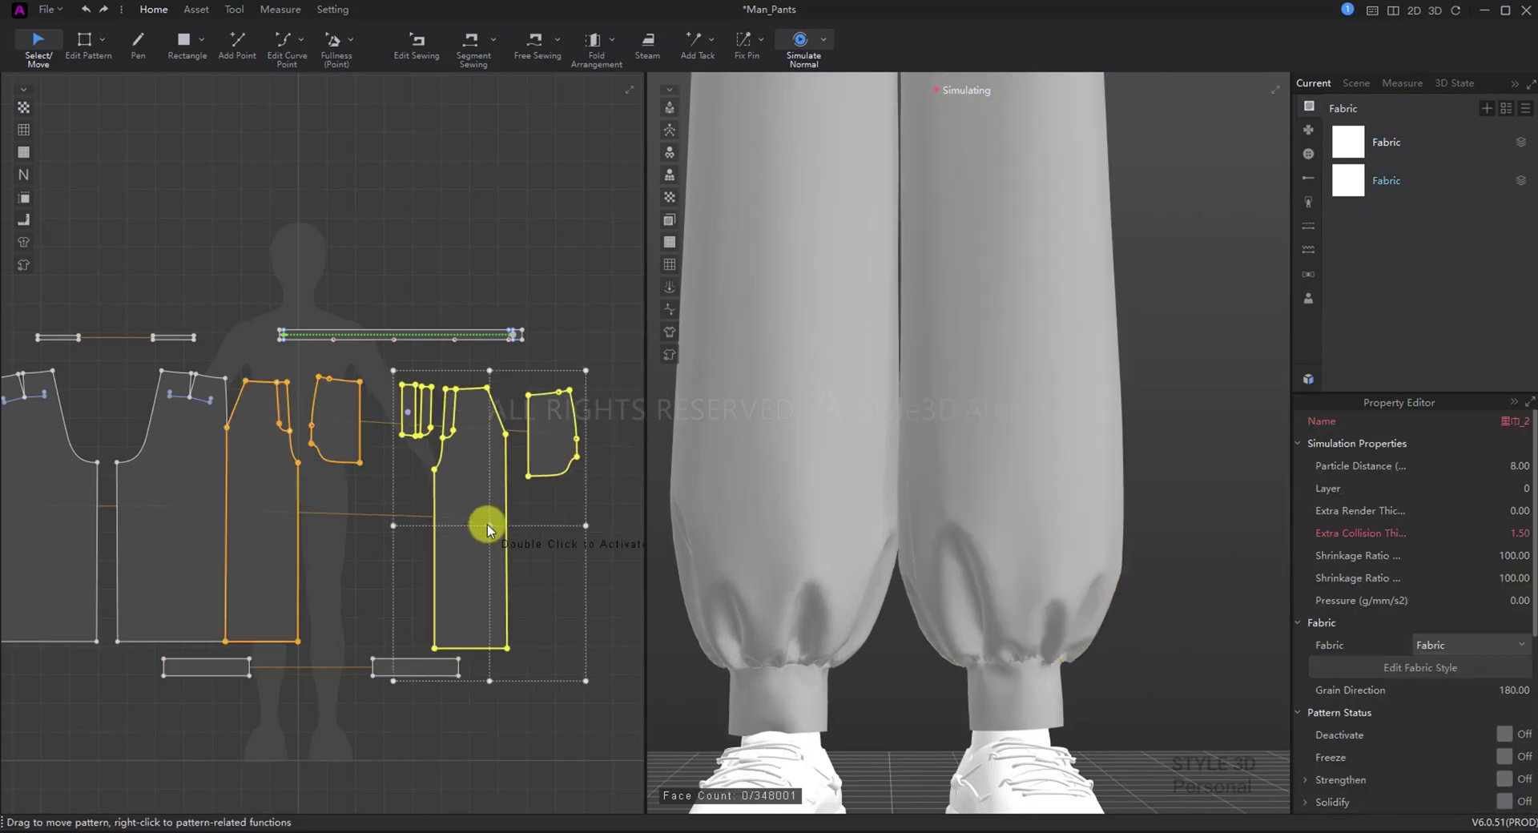
{"action": "key", "text": "Escape"}
{"action": "scroll", "coordinate": [529, 556], "scroll_direction": "up", "scroll_amount": 2}
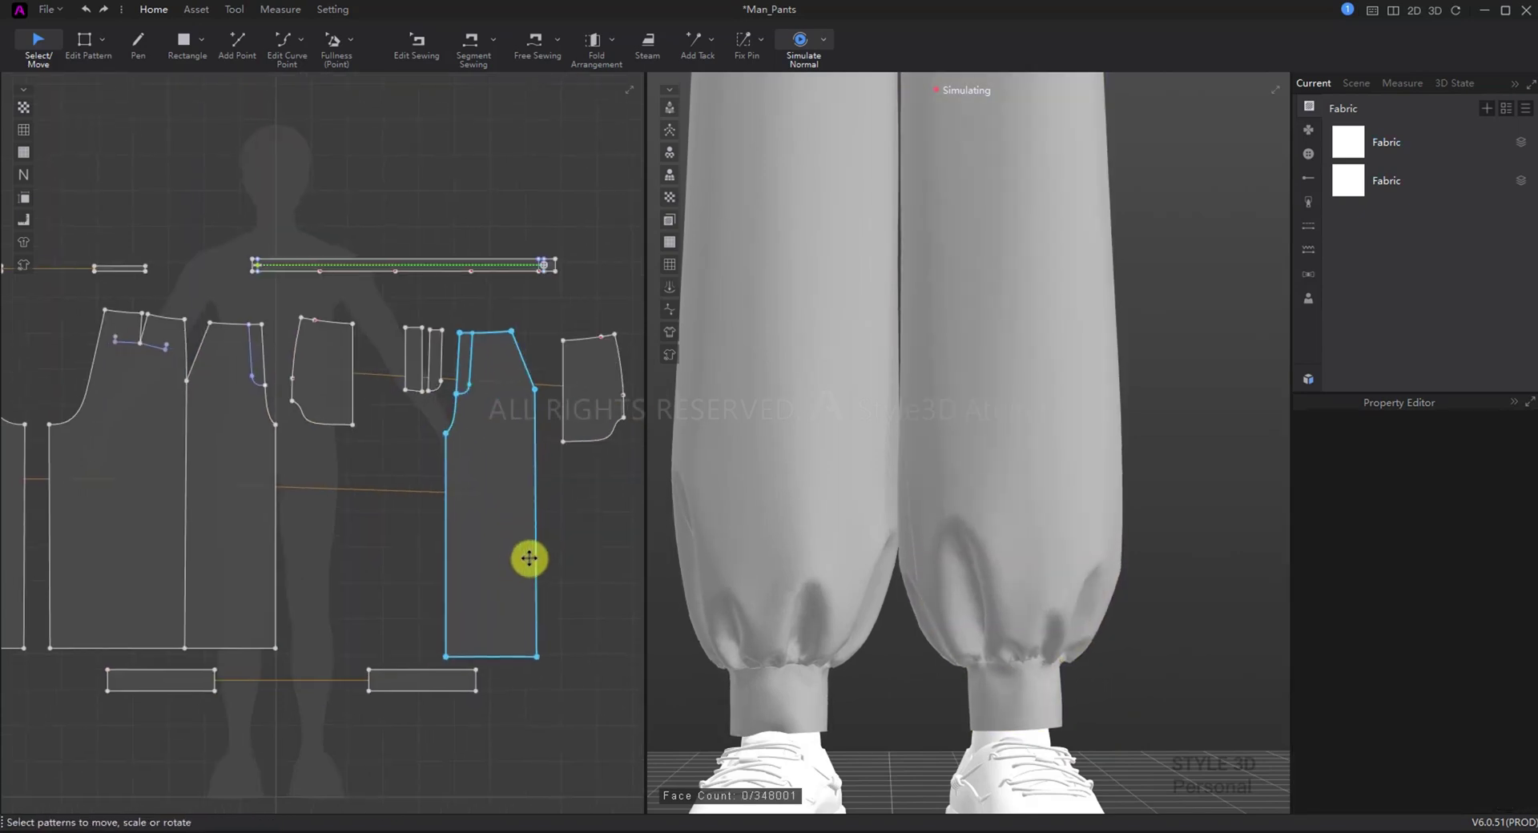
Step: Examine the simulated pants with both gathered cuffs on the whole avatar from the front
{"action": "left_click", "coordinate": [1031, 709]}
{"action": "key", "text": "2"}
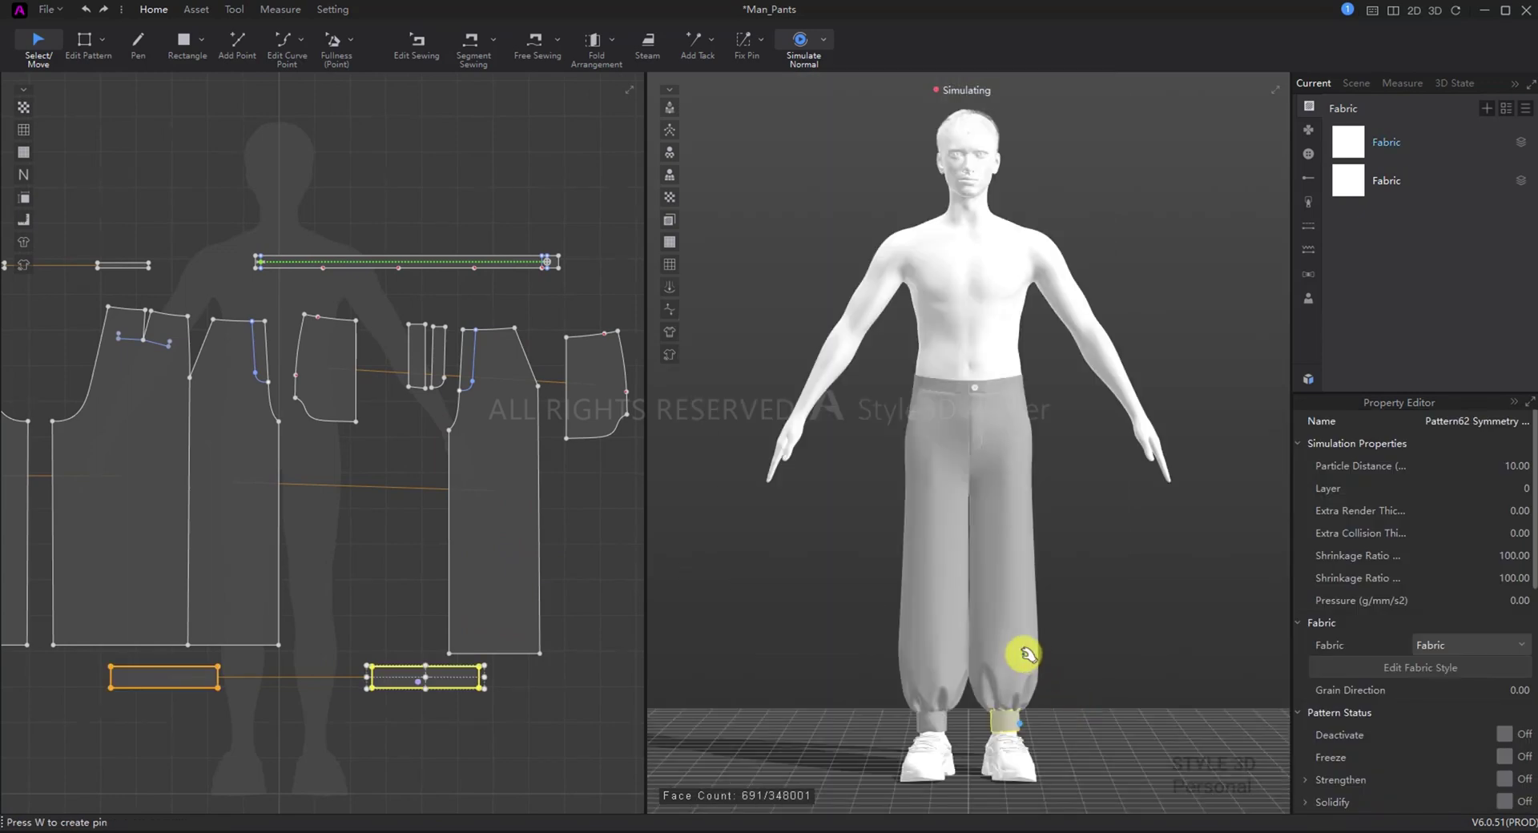
{"action": "left_click", "coordinate": [900, 680]}
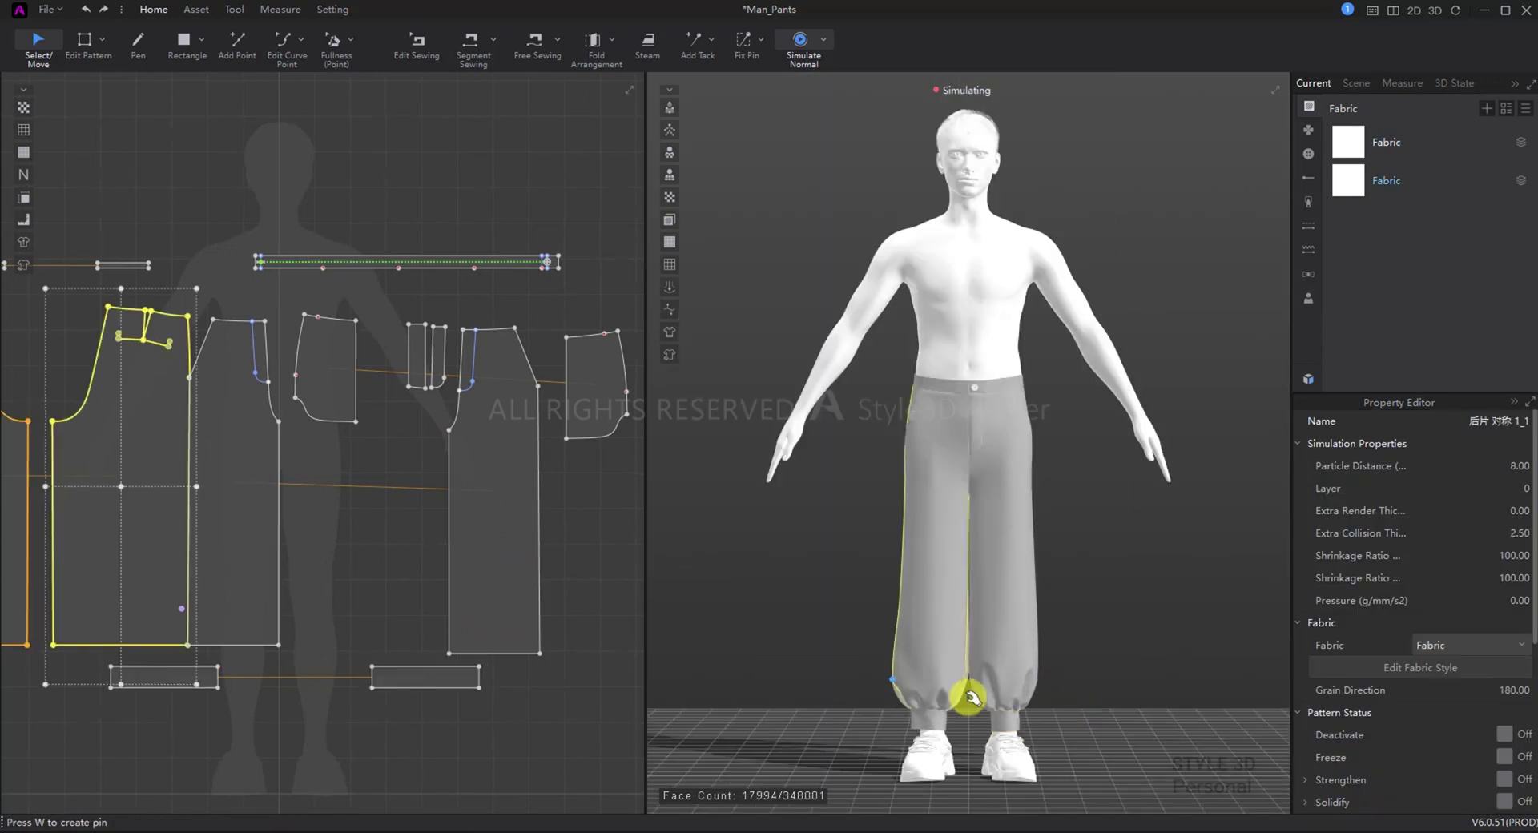
{"action": "key", "text": "z"}
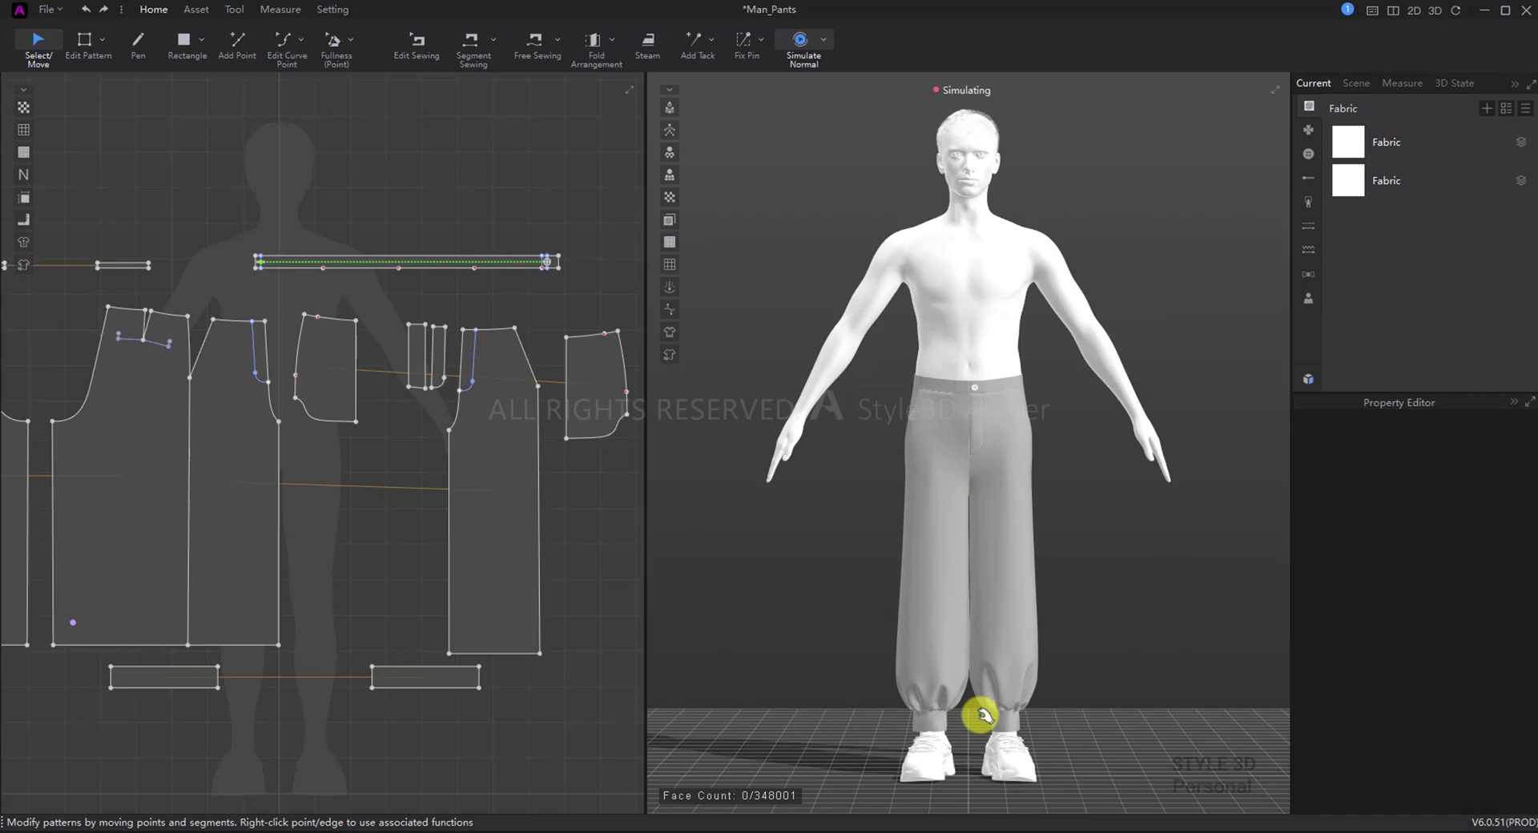
{"action": "key", "text": "n"}
{"action": "key", "text": "q"}
{"action": "scroll", "coordinate": [979, 720], "scroll_direction": "up", "scroll_amount": 1}
{"action": "mouse_move", "coordinate": [918, 699]}
{"action": "right_mouse_down"}
{"action": "mouse_move", "coordinate": [959, 689]}
{"action": "mouse_move", "coordinate": [927, 694]}
{"action": "right_mouse_up"}
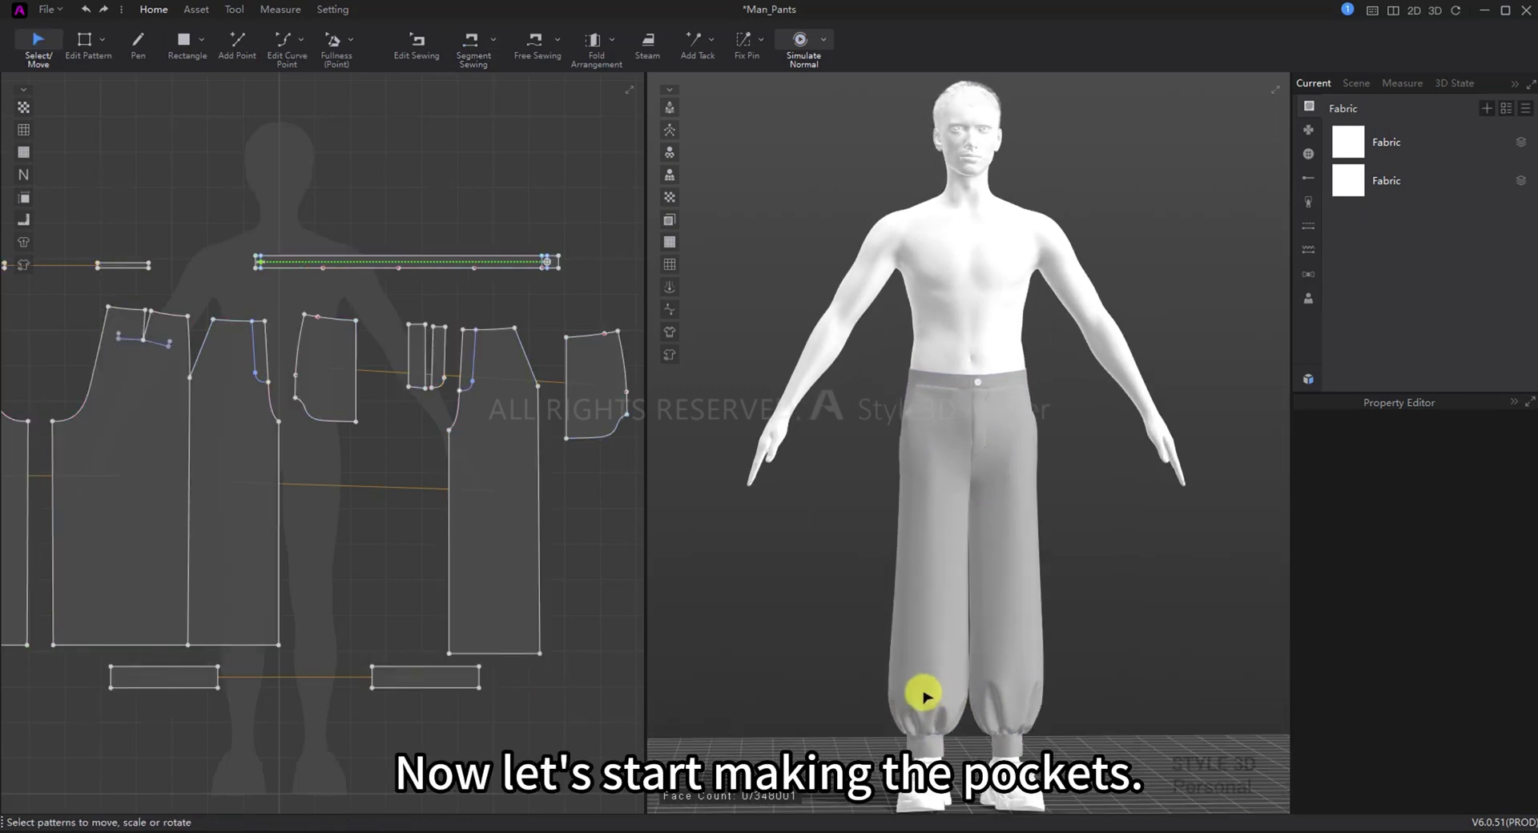
Step: Create a 16 × 18 cm internal rectangle on the front panel below the slant pocket
{"action": "scroll", "coordinate": [217, 498], "scroll_direction": "up", "scroll_amount": 3}
{"action": "left_click", "coordinate": [217, 498]}
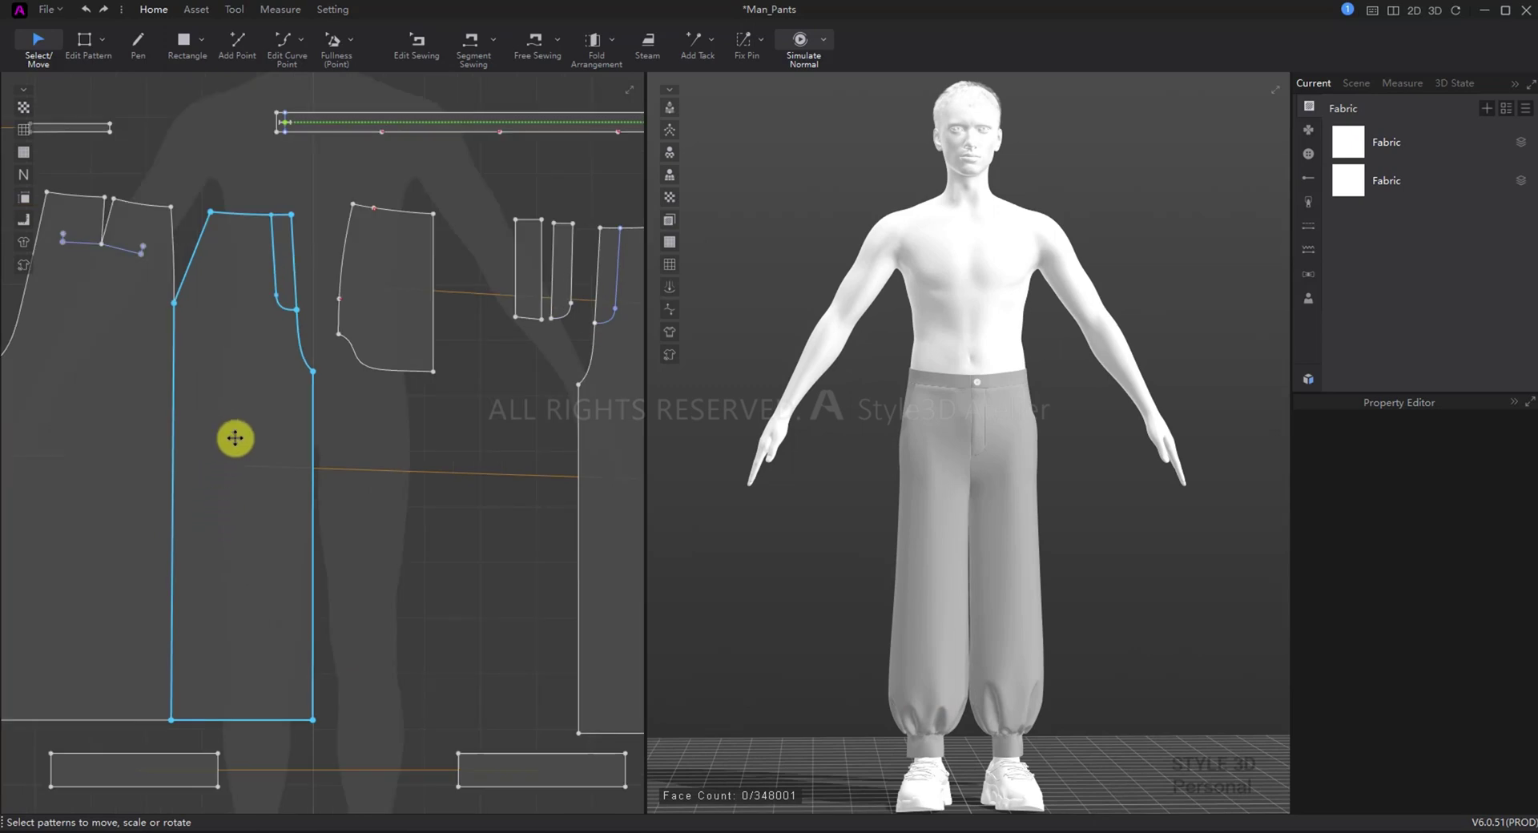
{"action": "scroll", "coordinate": [235, 438], "scroll_direction": "up", "scroll_amount": 2}
{"action": "left_click", "coordinate": [184, 42]}
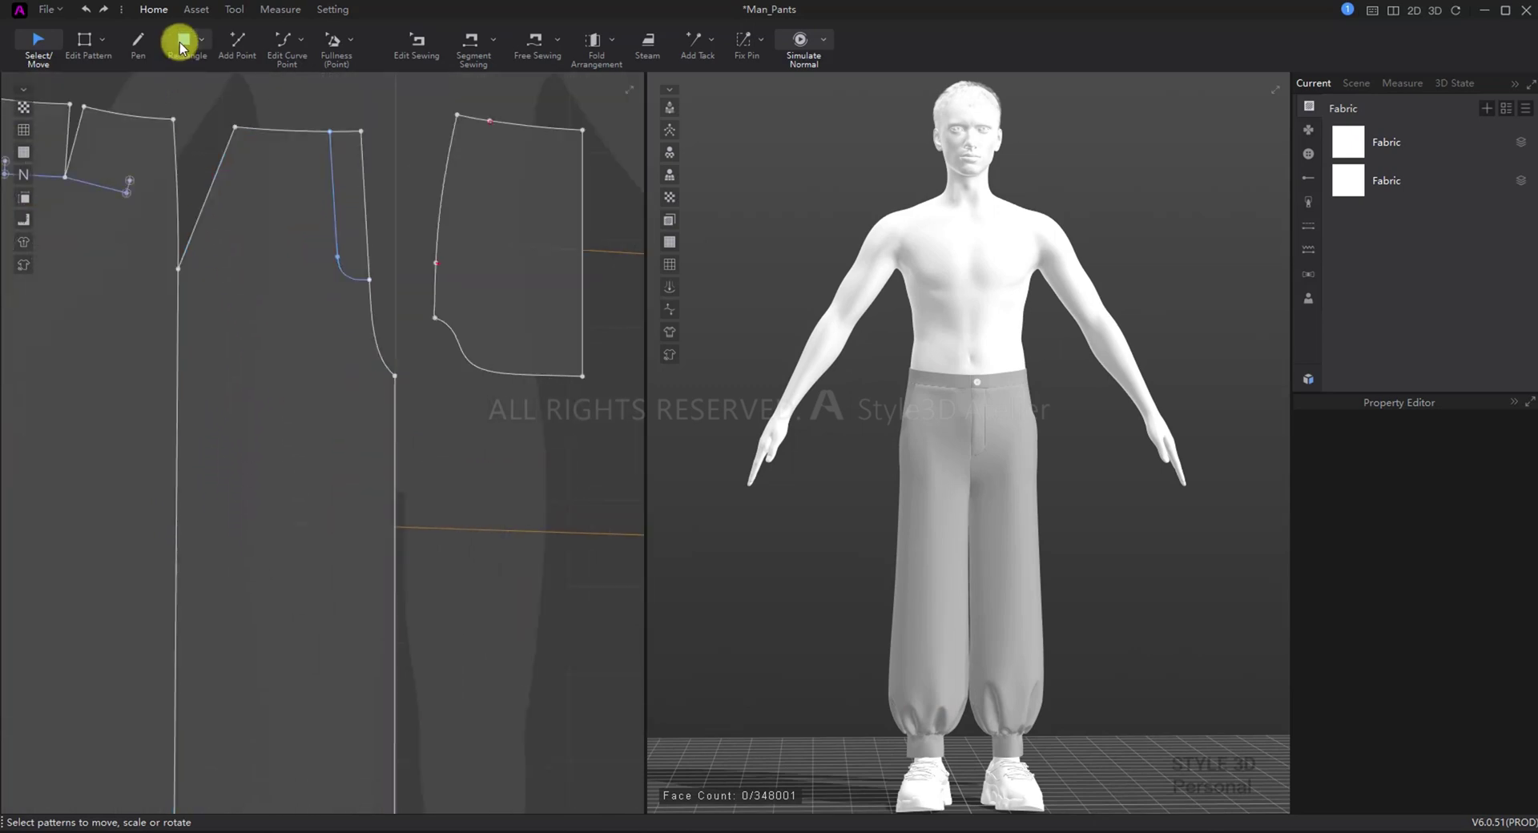
{"action": "left_click", "coordinate": [267, 373]}
{"action": "type", "text": "16"}
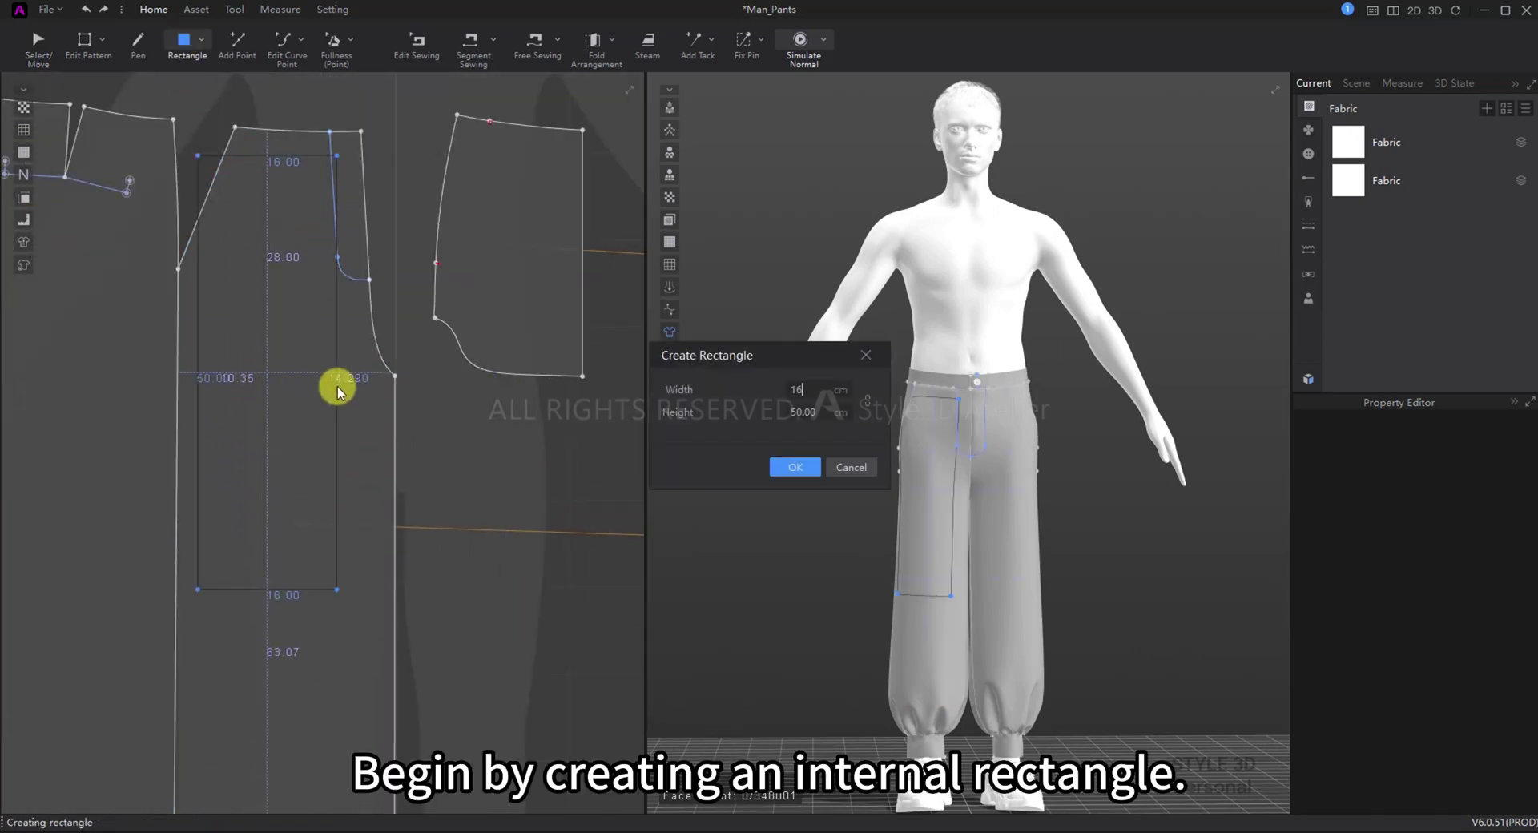
{"action": "type", "text": "18"}
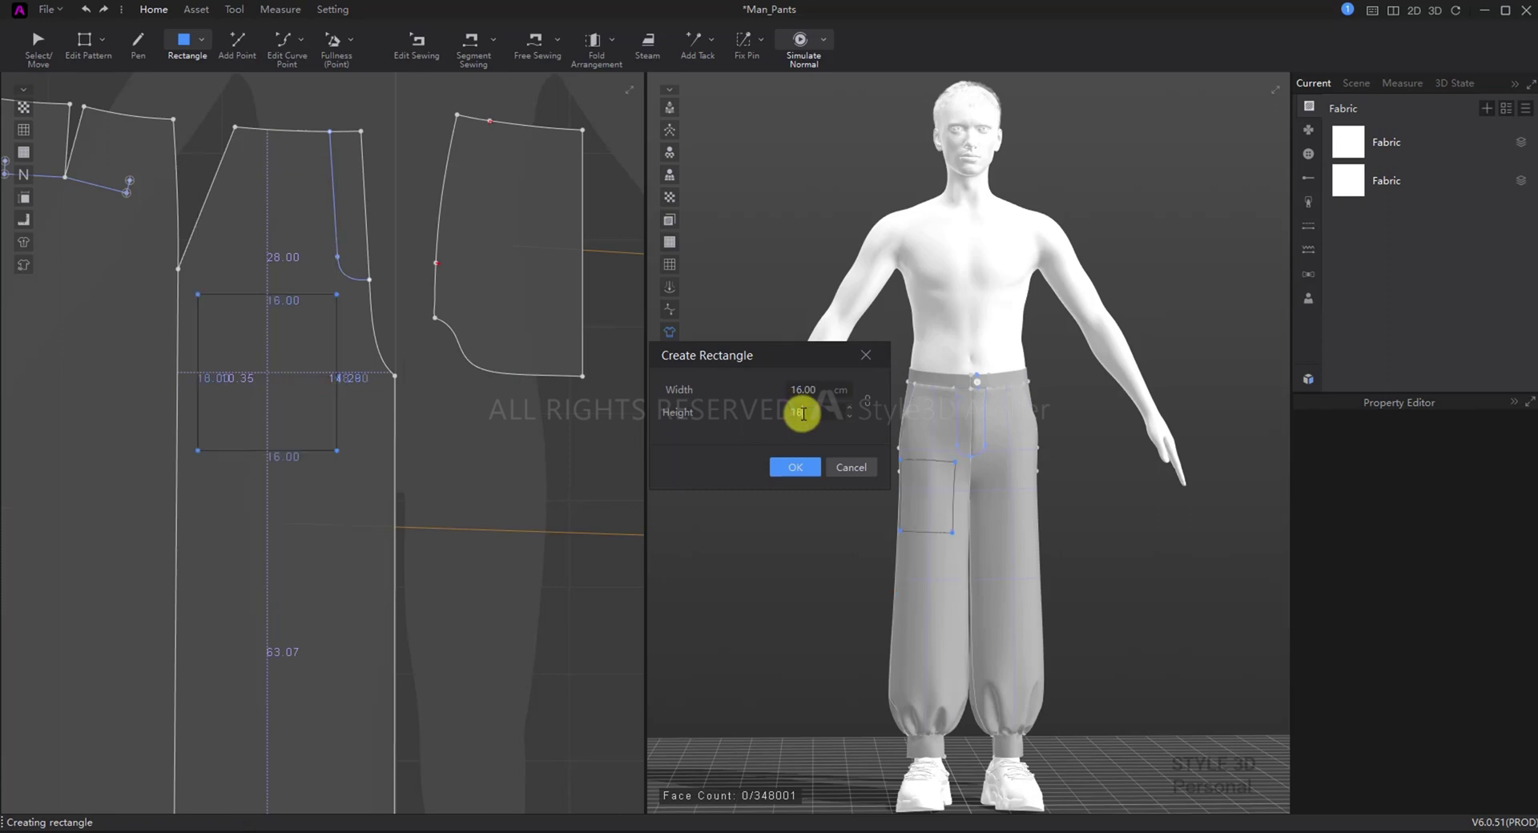
{"action": "key", "text": "Return"}
Step: Move the internal pocket rectangle lower and closer to the front panel's outer edge
{"action": "key", "text": "z"}
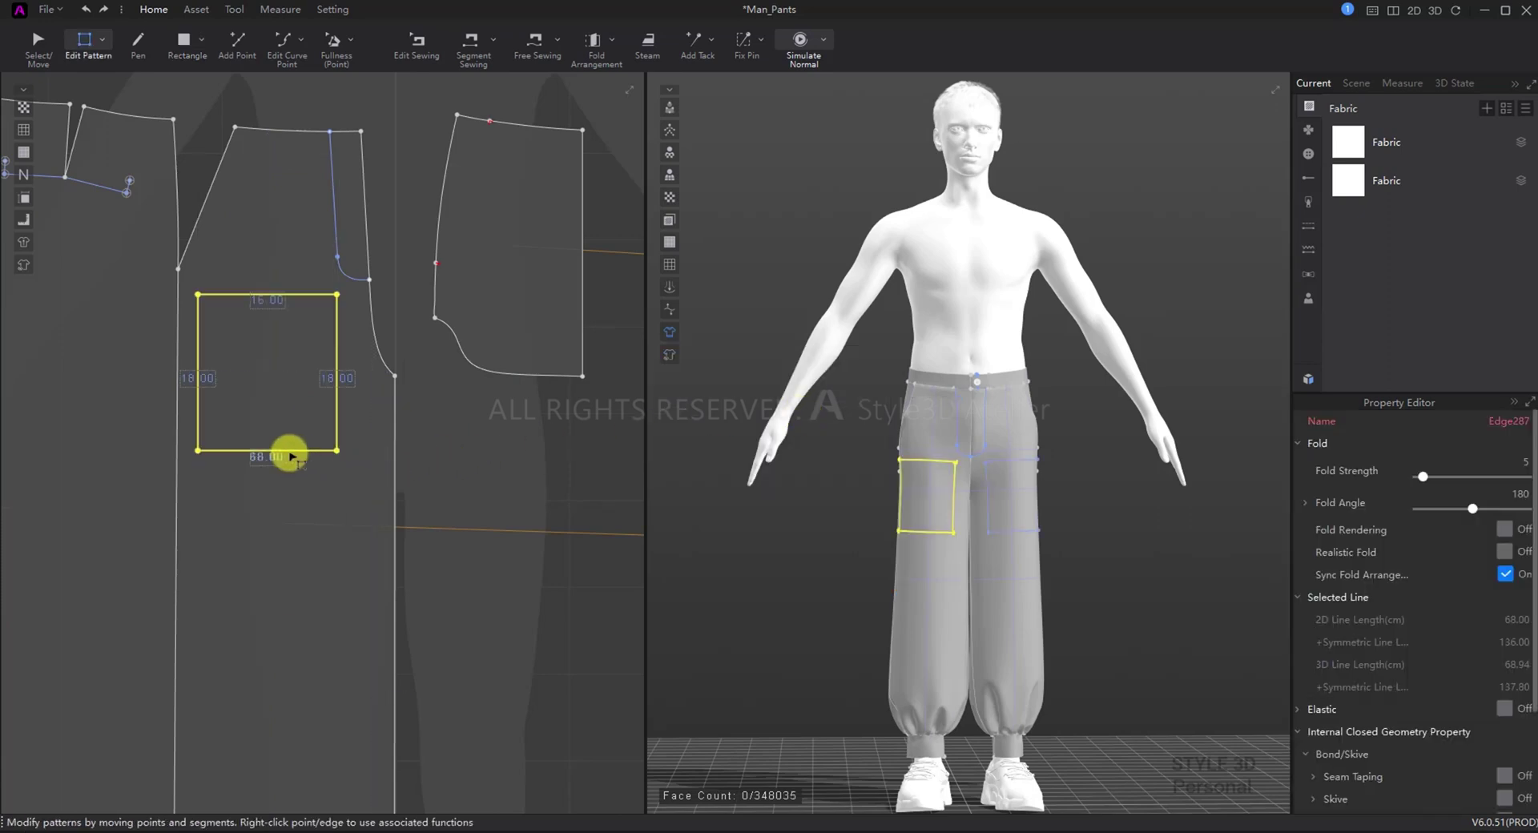
{"action": "left_click", "coordinate": [286, 452]}
{"action": "left_click_drag", "start_coordinate": [286, 452], "coordinate": [290, 486]}
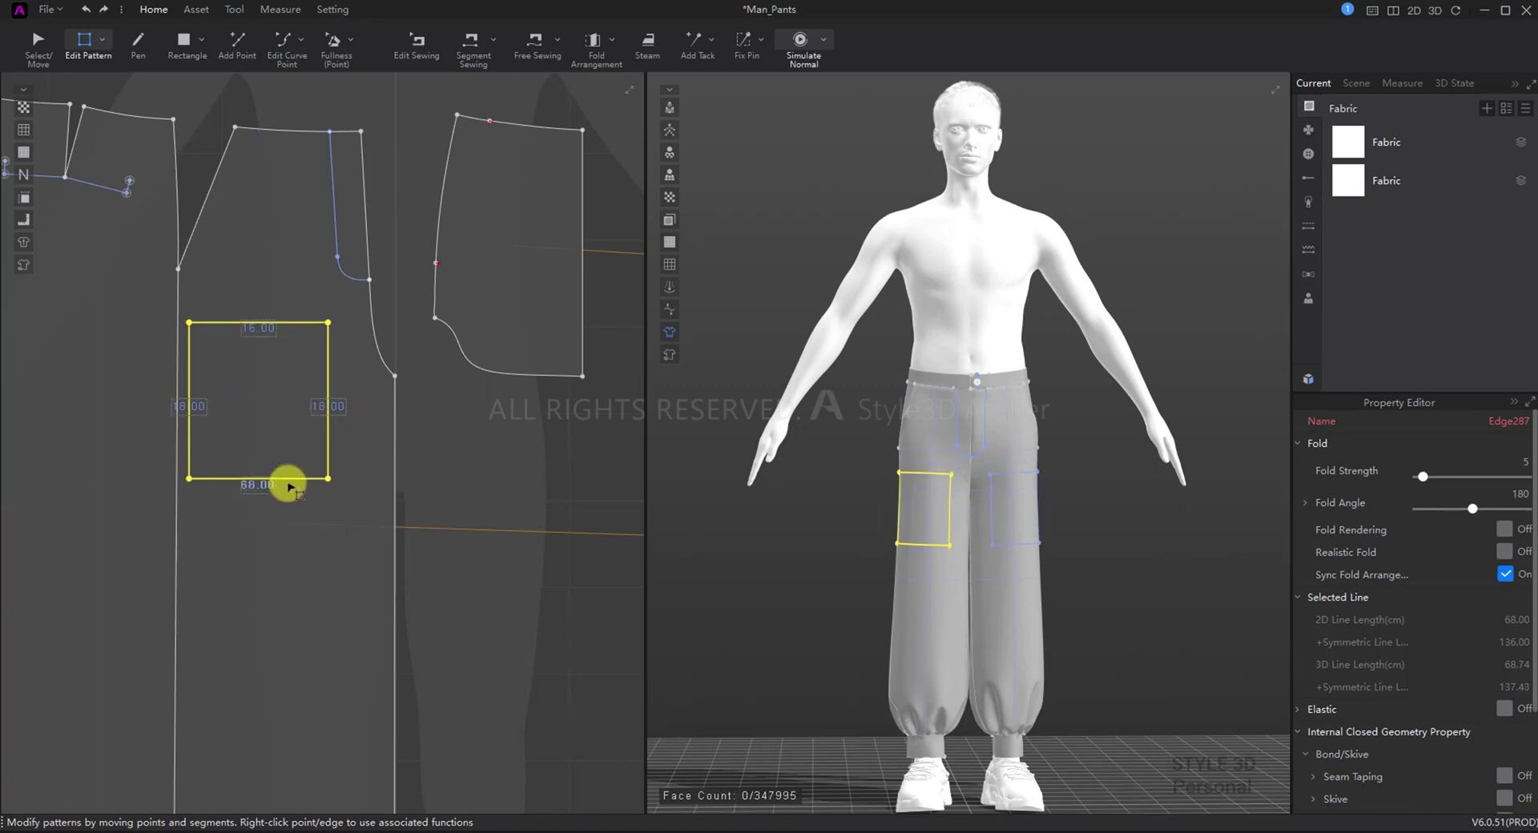
Step: Trace the internal pocket rectangle as a separate pattern piece and place it beside the front panel, below the slant pocket piece
{"action": "left_click", "coordinate": [473, 544]}
{"action": "scroll", "coordinate": [848, 605], "scroll_direction": "down", "scroll_amount": 2}
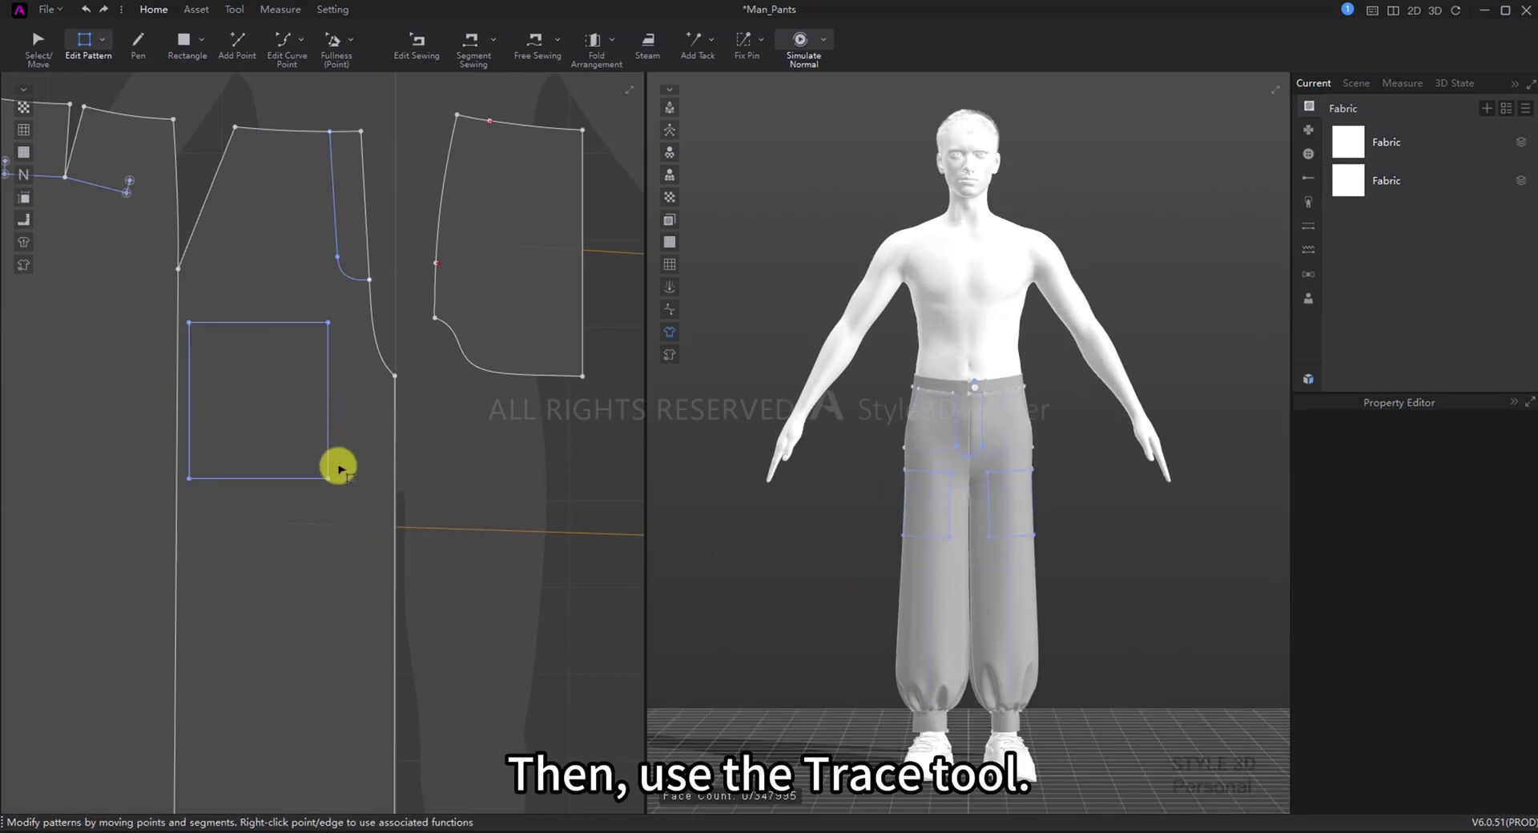
{"action": "left_click", "coordinate": [102, 40]}
{"action": "left_click", "coordinate": [113, 76]}
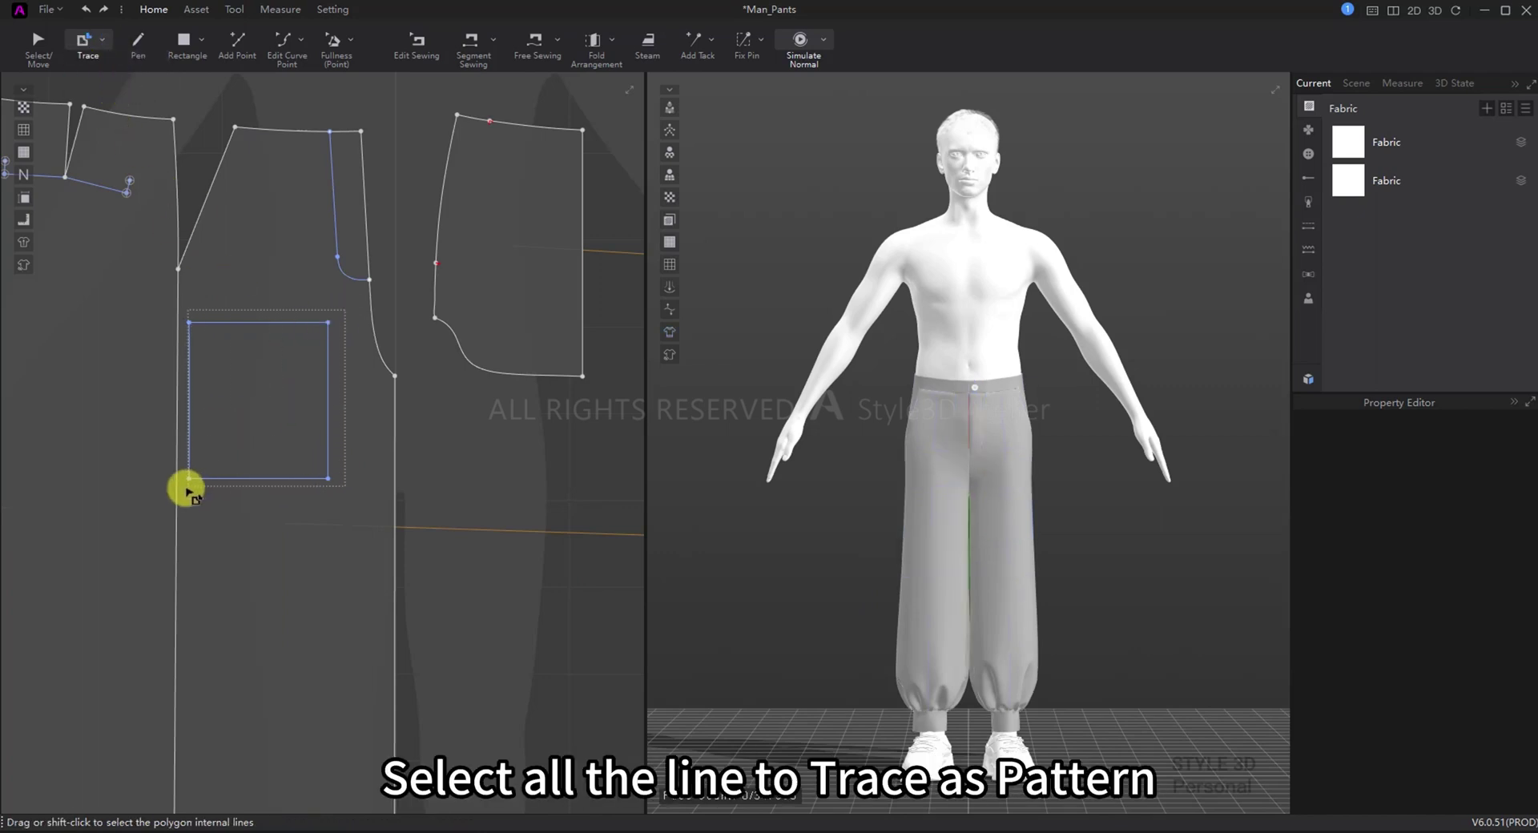
{"action": "left_click_drag", "start_coordinate": [188, 491], "coordinate": [192, 490]}
{"action": "right_click", "coordinate": [230, 491]}
{"action": "left_click", "coordinate": [264, 492]}
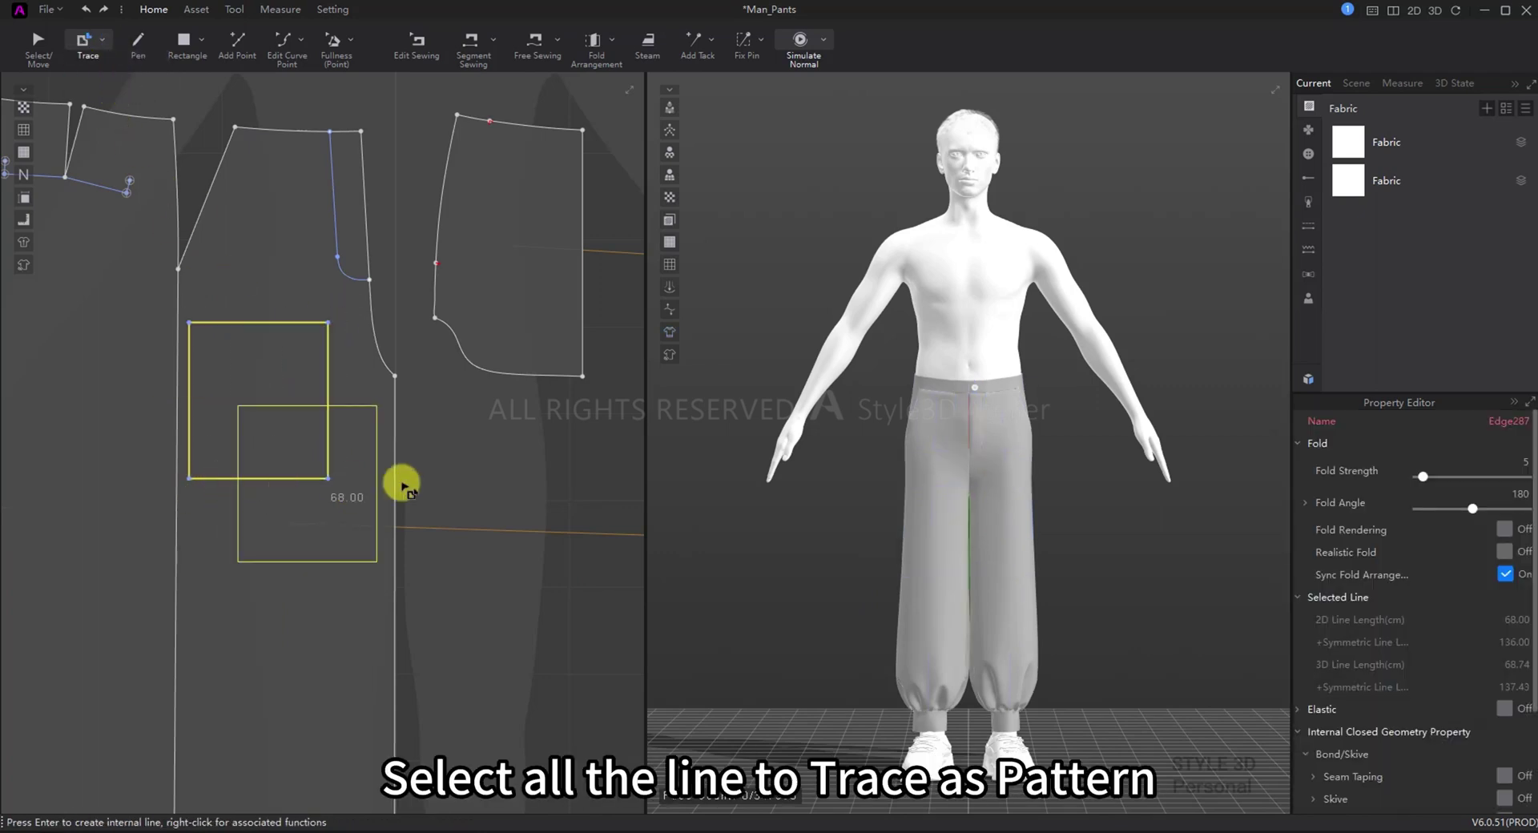
{"action": "left_click", "coordinate": [501, 491]}
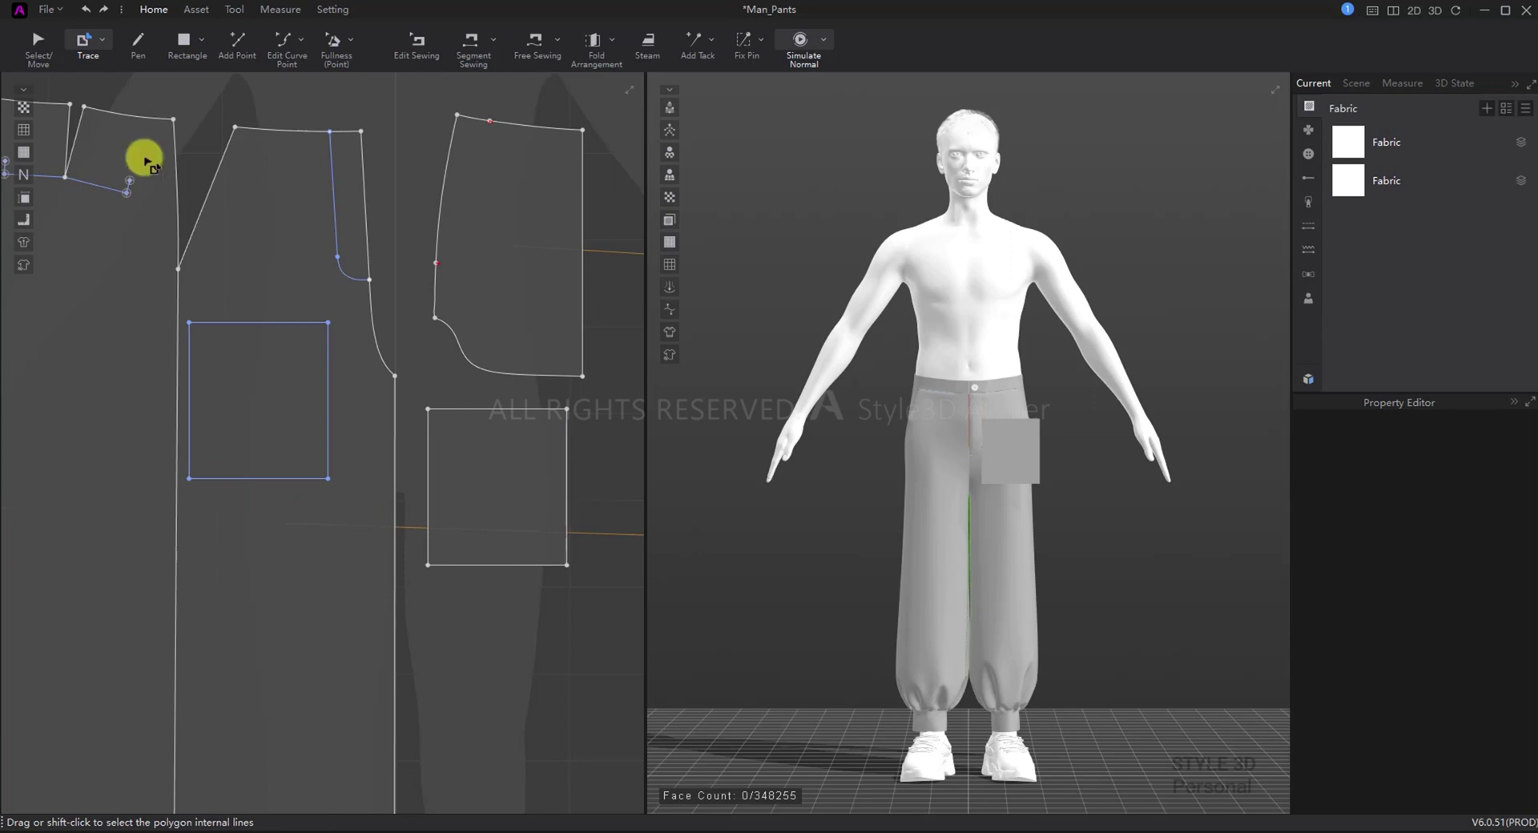
Step: Measure the combined length of the traced pocket piece's two sides and lower edge
{"action": "left_click", "coordinate": [102, 38]}
{"action": "left_click", "coordinate": [124, 86]}
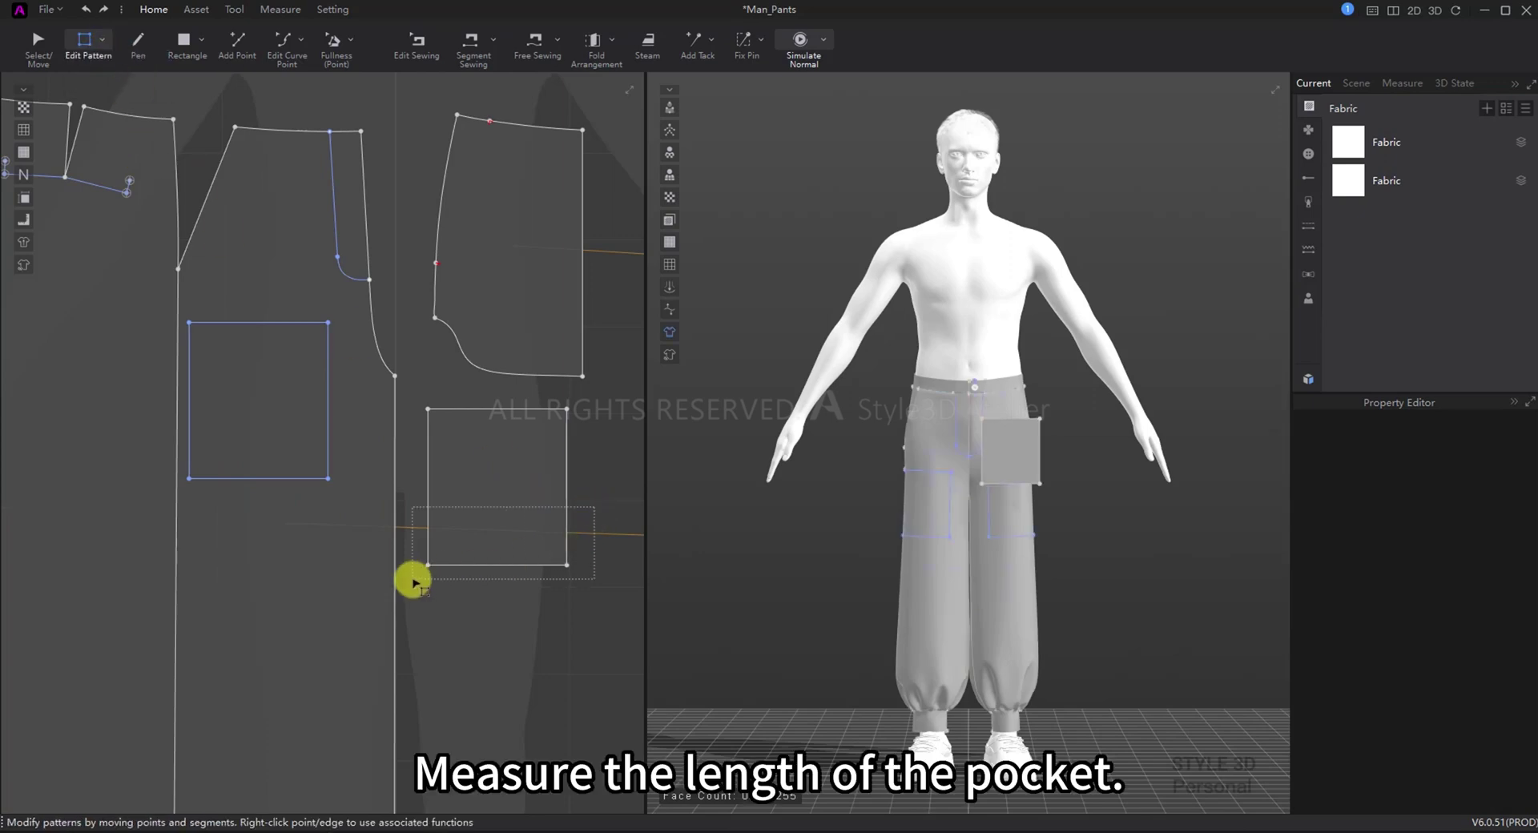
{"action": "left_click_drag", "start_coordinate": [412, 582], "coordinate": [413, 581]}
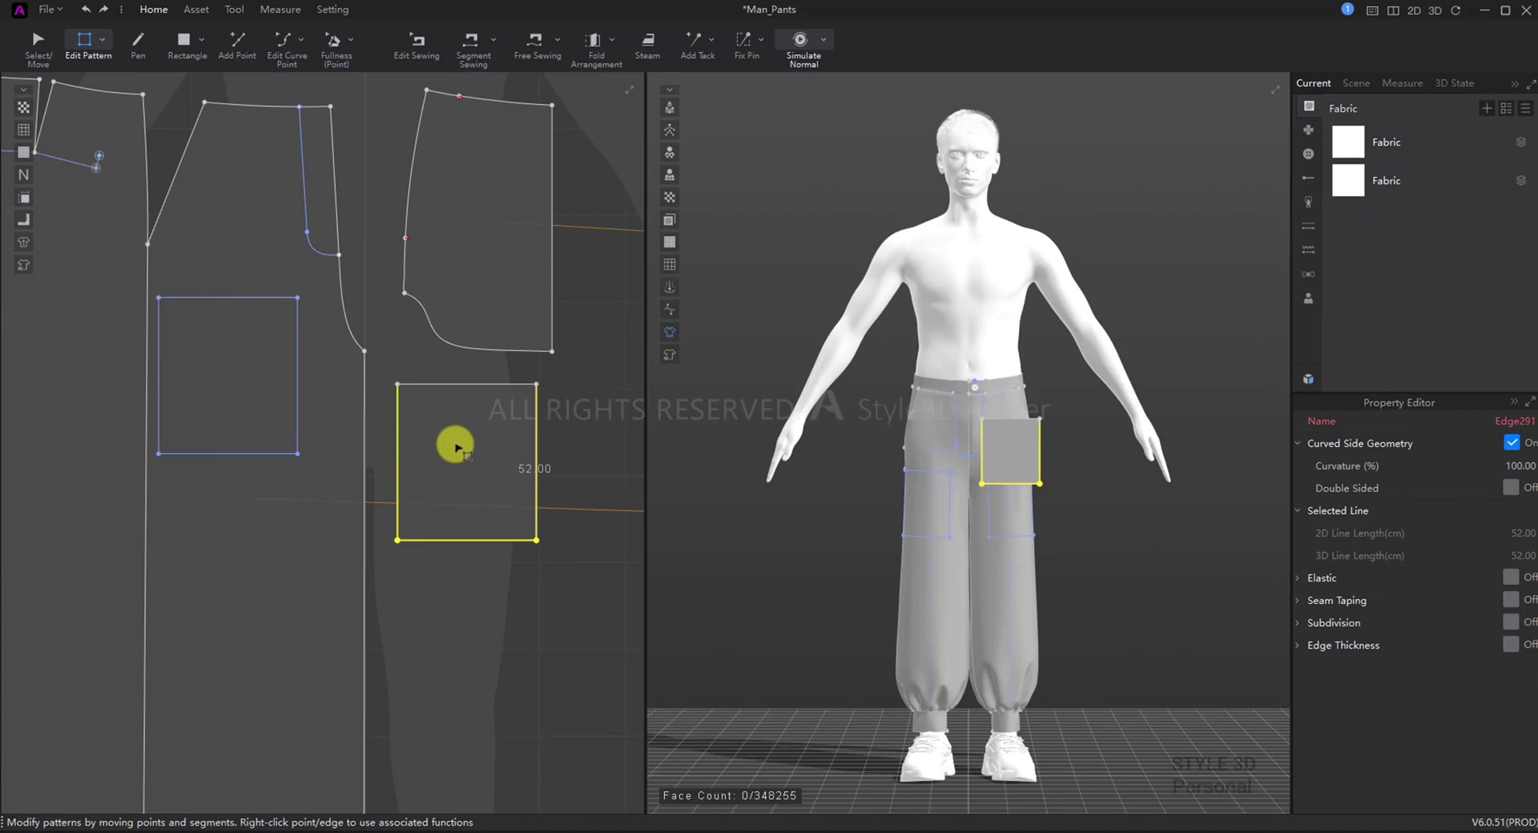
Step: Create a 52 × 3 cm rectangular side strip and place it below the pocket piece, clear of the front panel
{"action": "left_click", "coordinate": [183, 40]}
{"action": "left_click", "coordinate": [474, 576]}
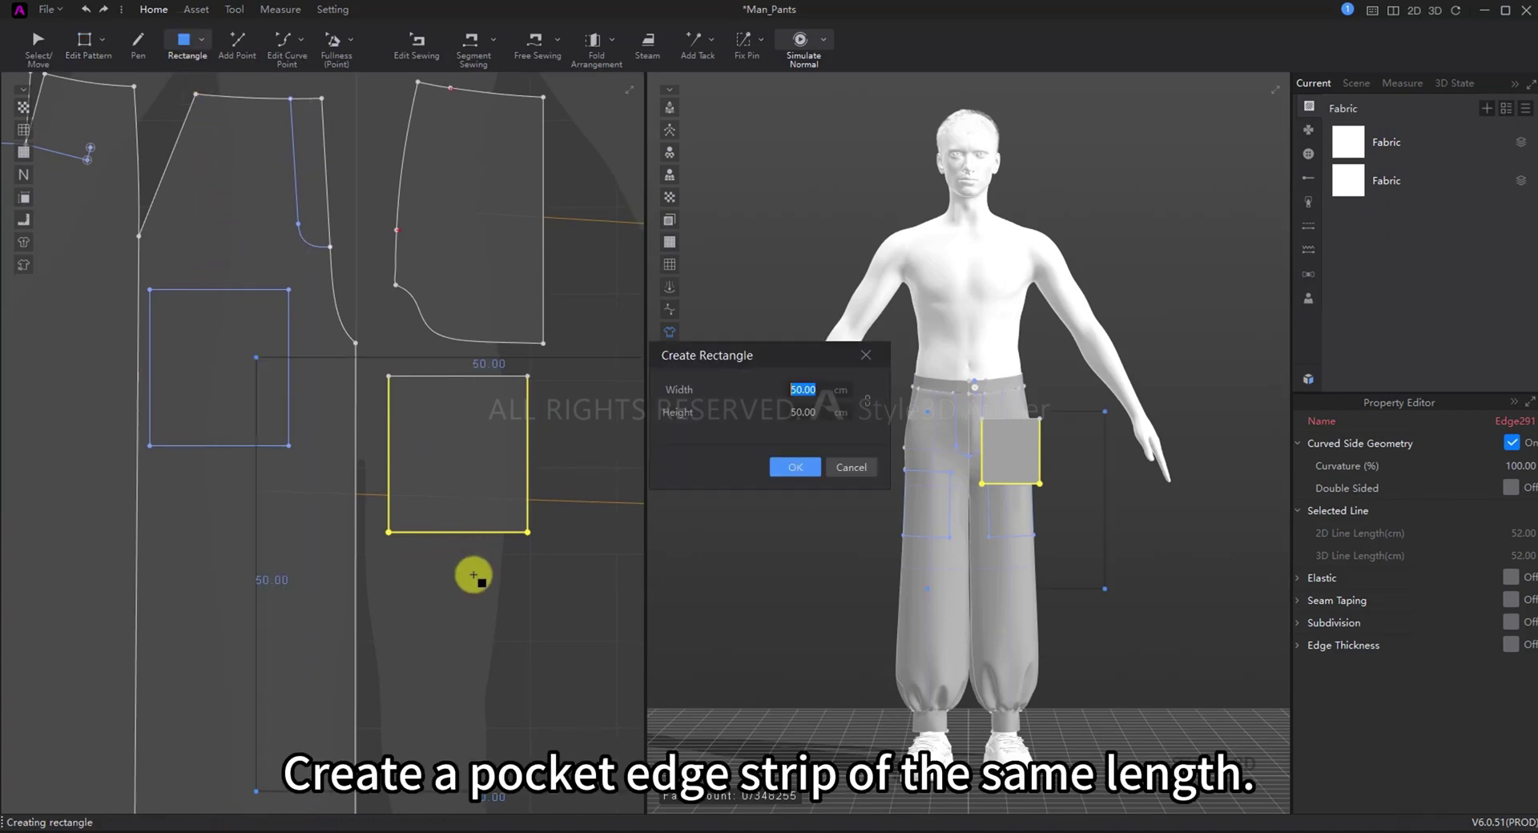
{"action": "type", "text": "52"}
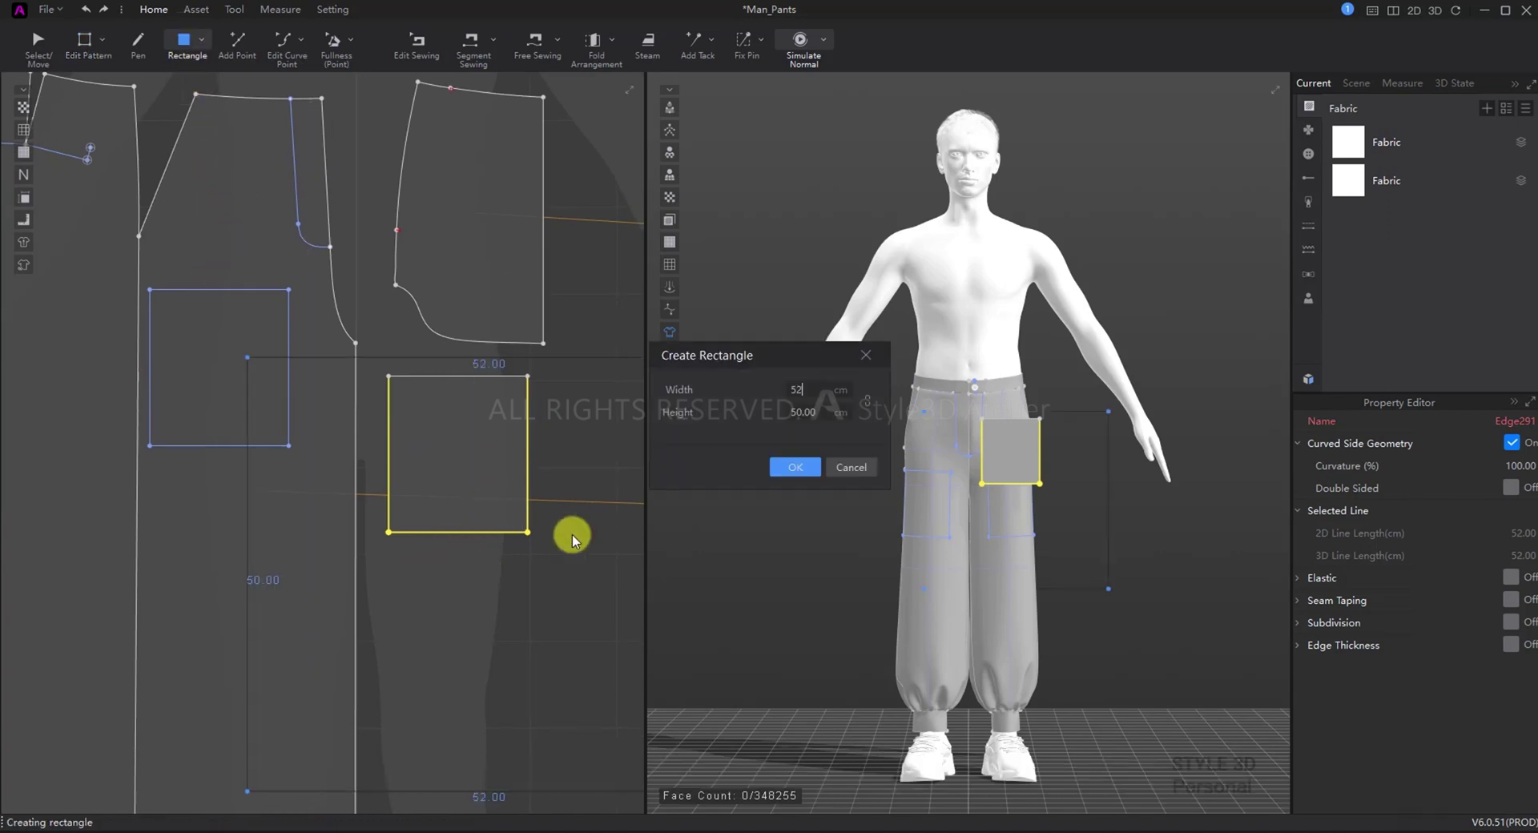
{"action": "left_click", "coordinate": [802, 409]}
{"action": "type", "text": "3"}
{"action": "key", "text": "Return"}
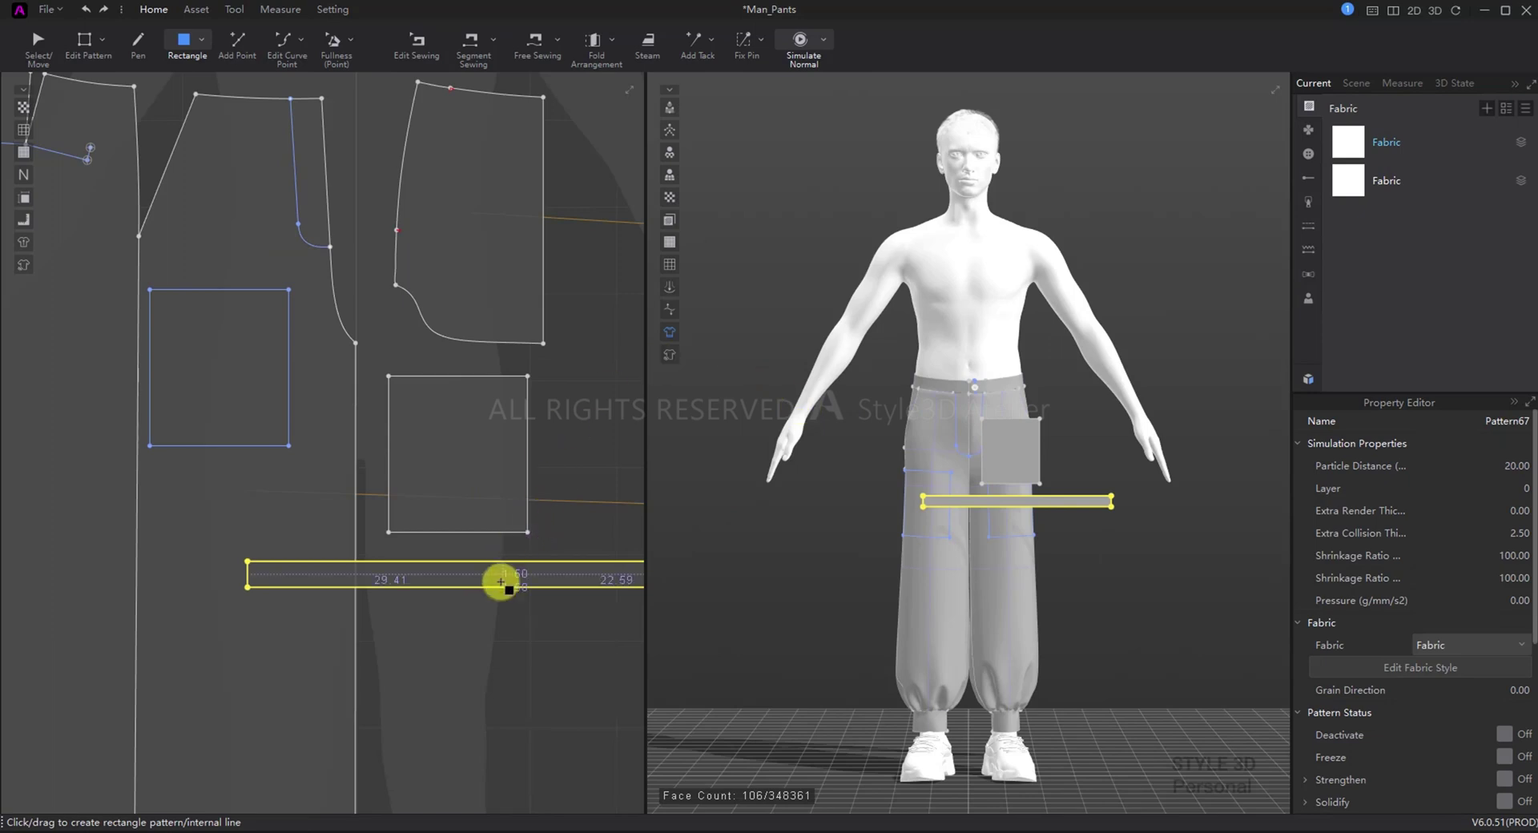
{"action": "key", "text": "a"}
{"action": "left_click_drag", "start_coordinate": [464, 577], "coordinate": [584, 578]}
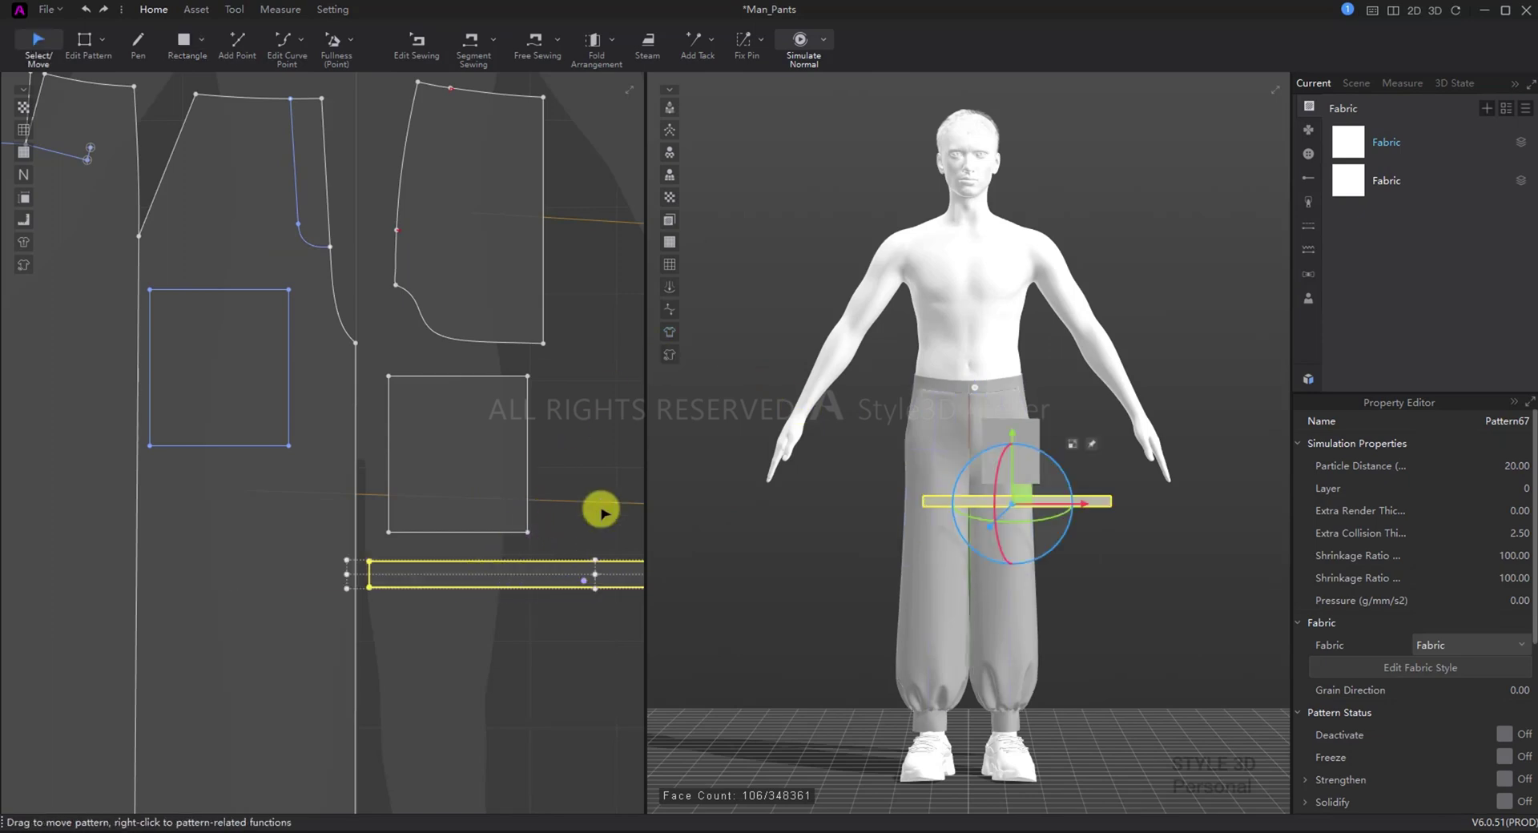
{"action": "left_click", "coordinate": [596, 510]}
Step: Arrange the pocket piece in front of the avatar's right thigh using the arrangement points
{"action": "left_click", "coordinate": [446, 474]}
{"action": "key", "text": "shift+f"}
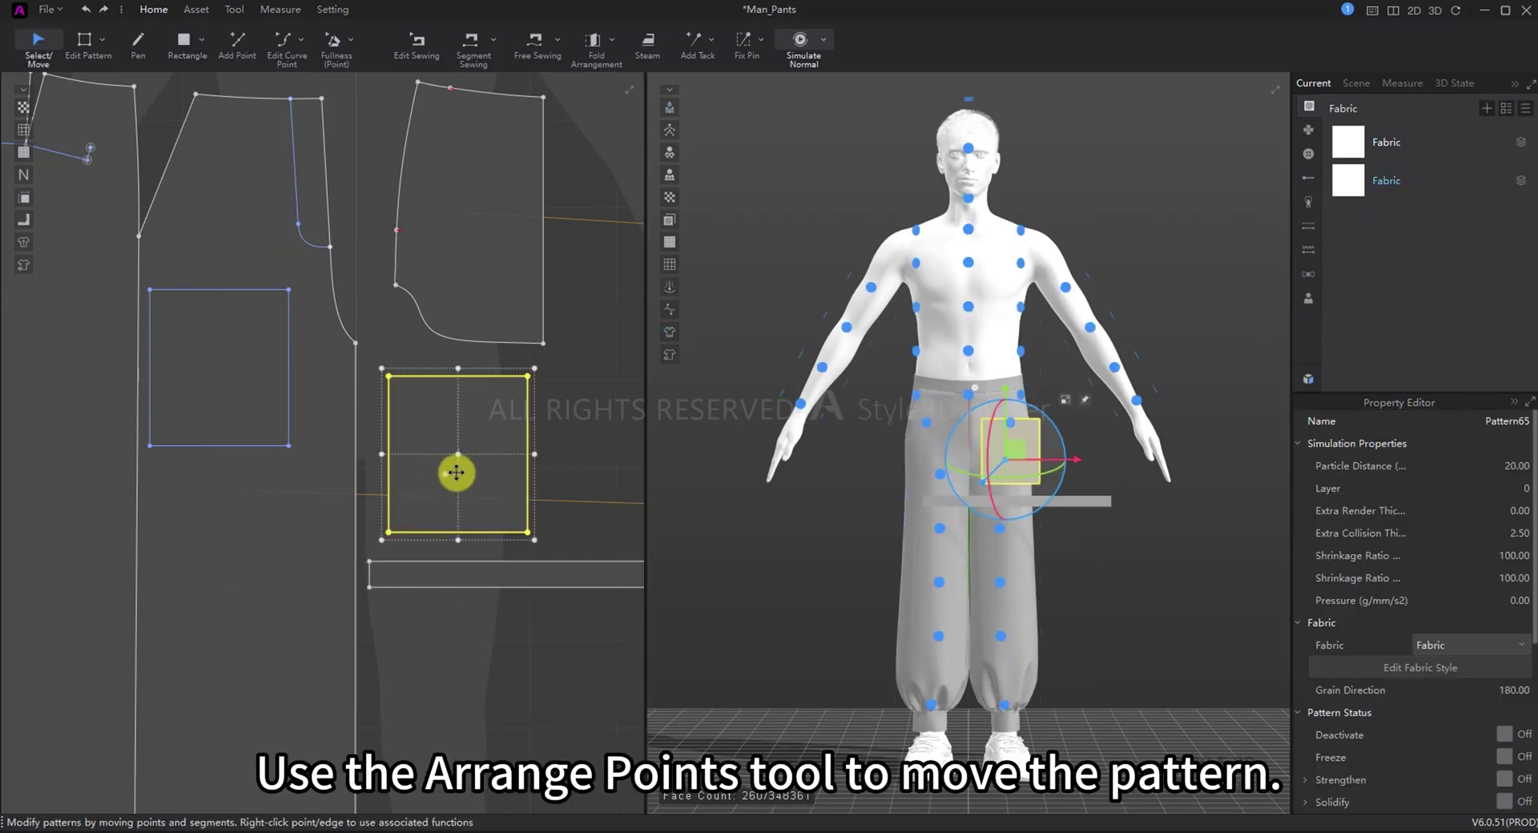
{"action": "left_click", "coordinate": [937, 476]}
{"action": "scroll", "coordinate": [934, 475], "scroll_direction": "up", "scroll_amount": 3}
{"action": "scroll", "coordinate": [970, 487], "scroll_direction": "up", "scroll_amount": 2}
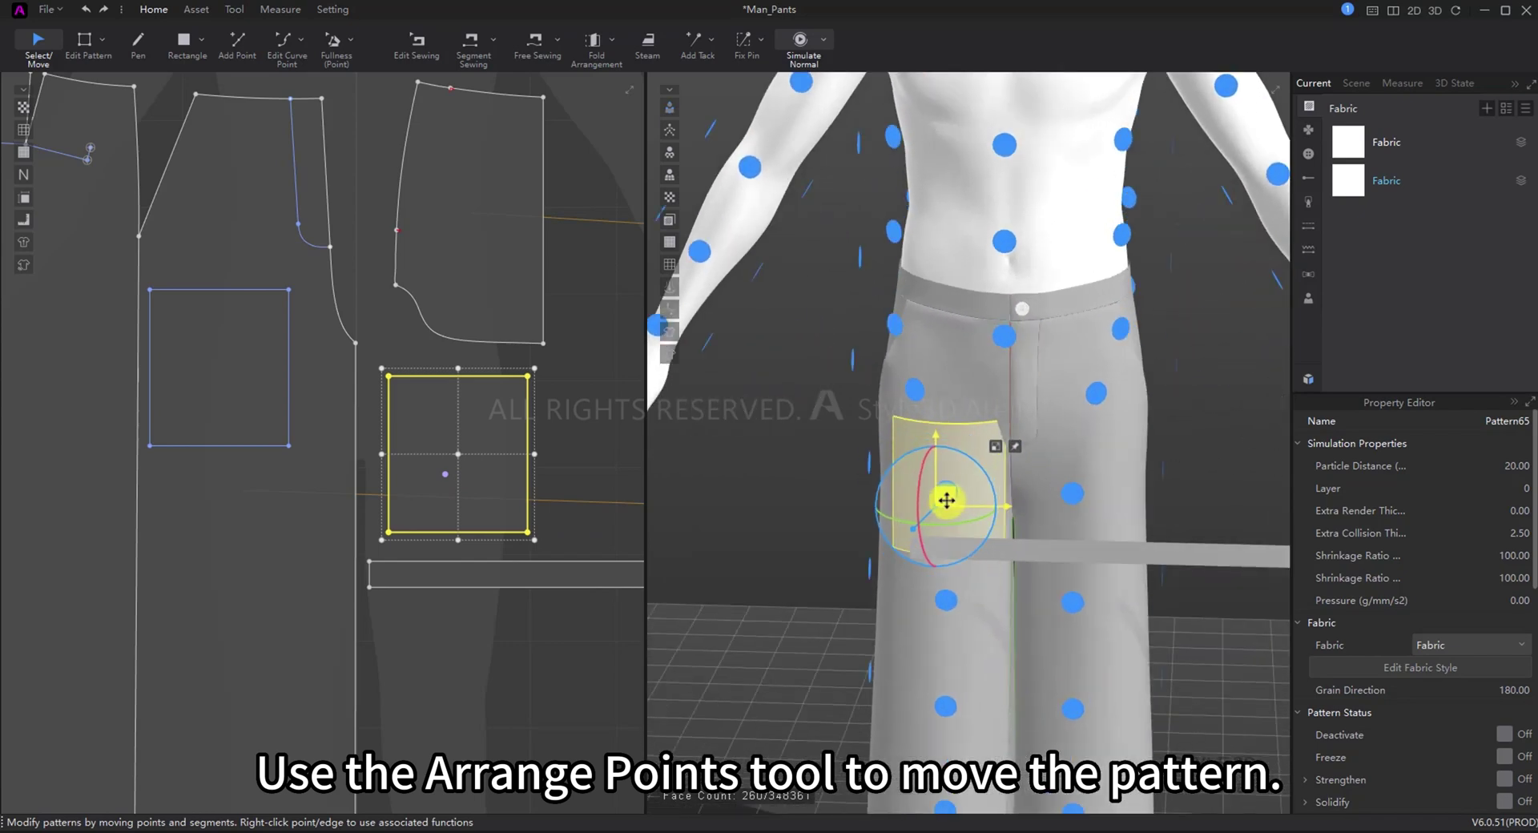
{"action": "mouse_move", "coordinate": [946, 498]}
{"action": "left_mouse_down"}
{"action": "mouse_move", "coordinate": [900, 526]}
{"action": "mouse_move", "coordinate": [965, 480]}
{"action": "left_mouse_up"}
{"action": "left_click", "coordinate": [1209, 460]}
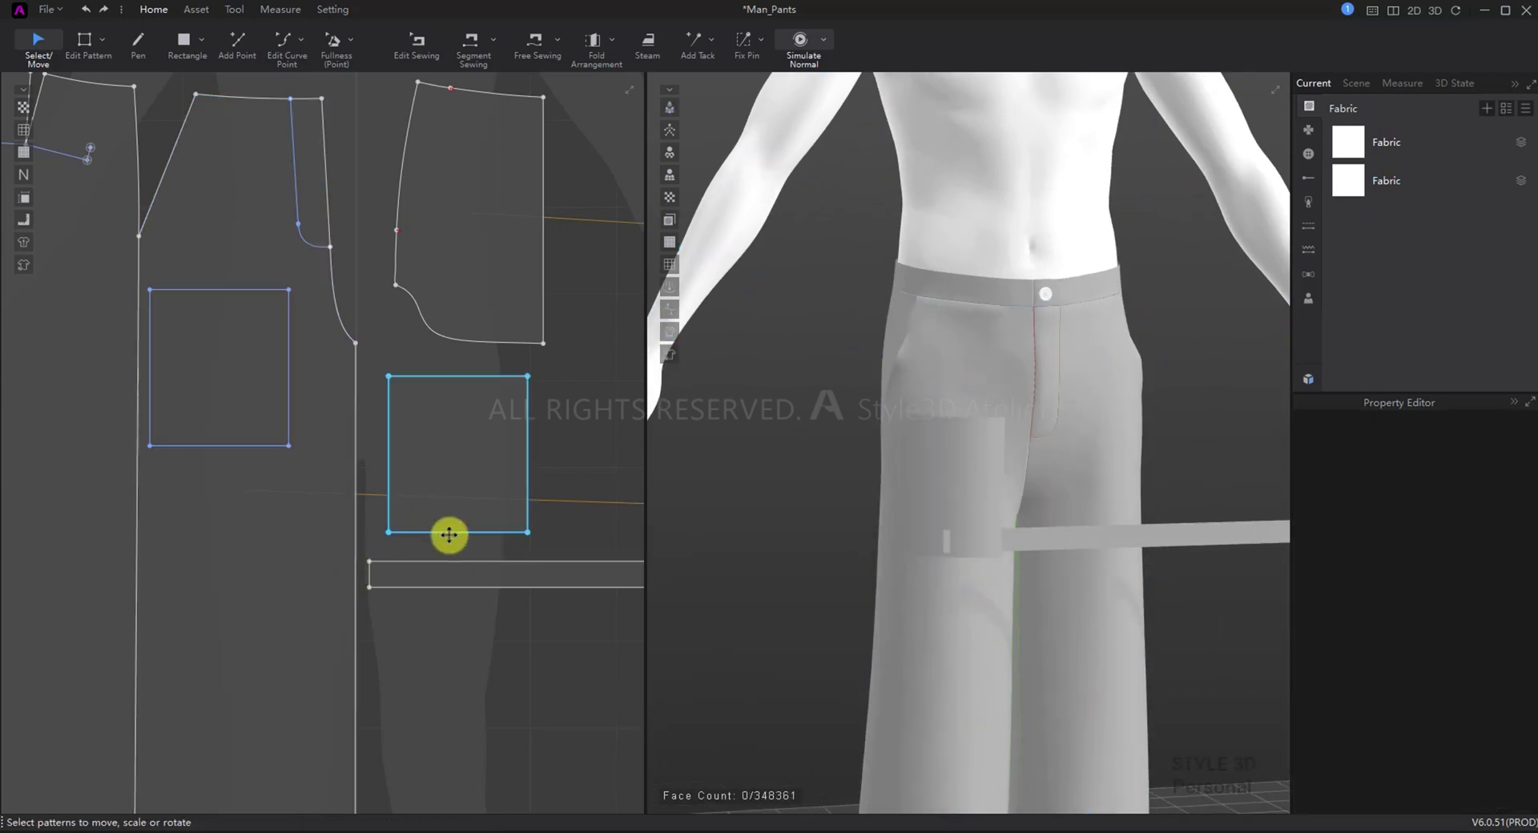
Step: Free-sew the strip's long edges to the sides and lower edge of the pocket piece and of the front panel's internal rectangle
{"action": "scroll", "coordinate": [417, 523], "scroll_direction": "down", "scroll_amount": 2}
{"action": "key", "text": "m"}
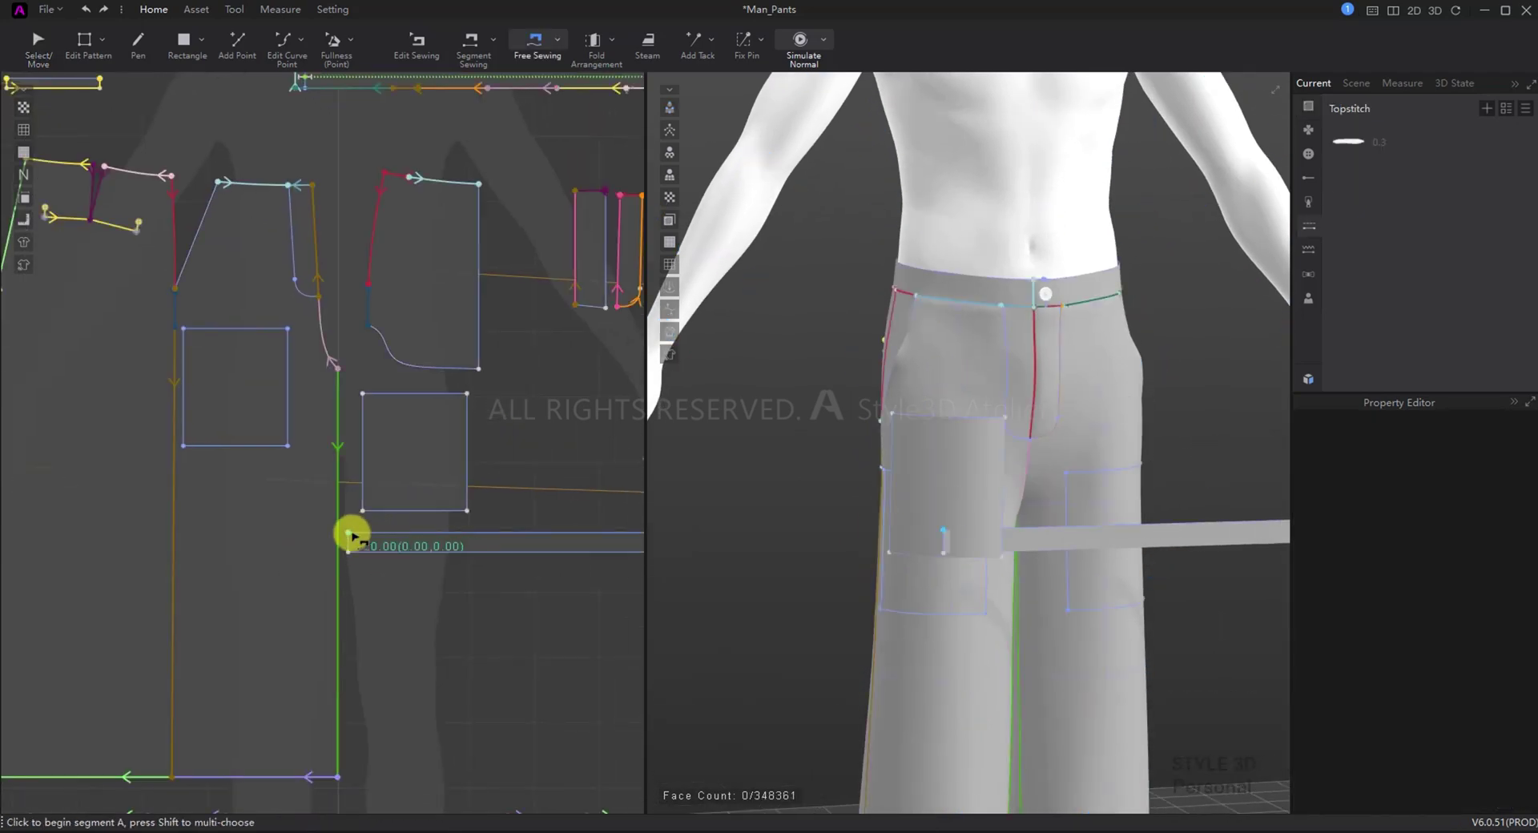
{"action": "scroll", "coordinate": [479, 540], "scroll_direction": "down", "scroll_amount": 3}
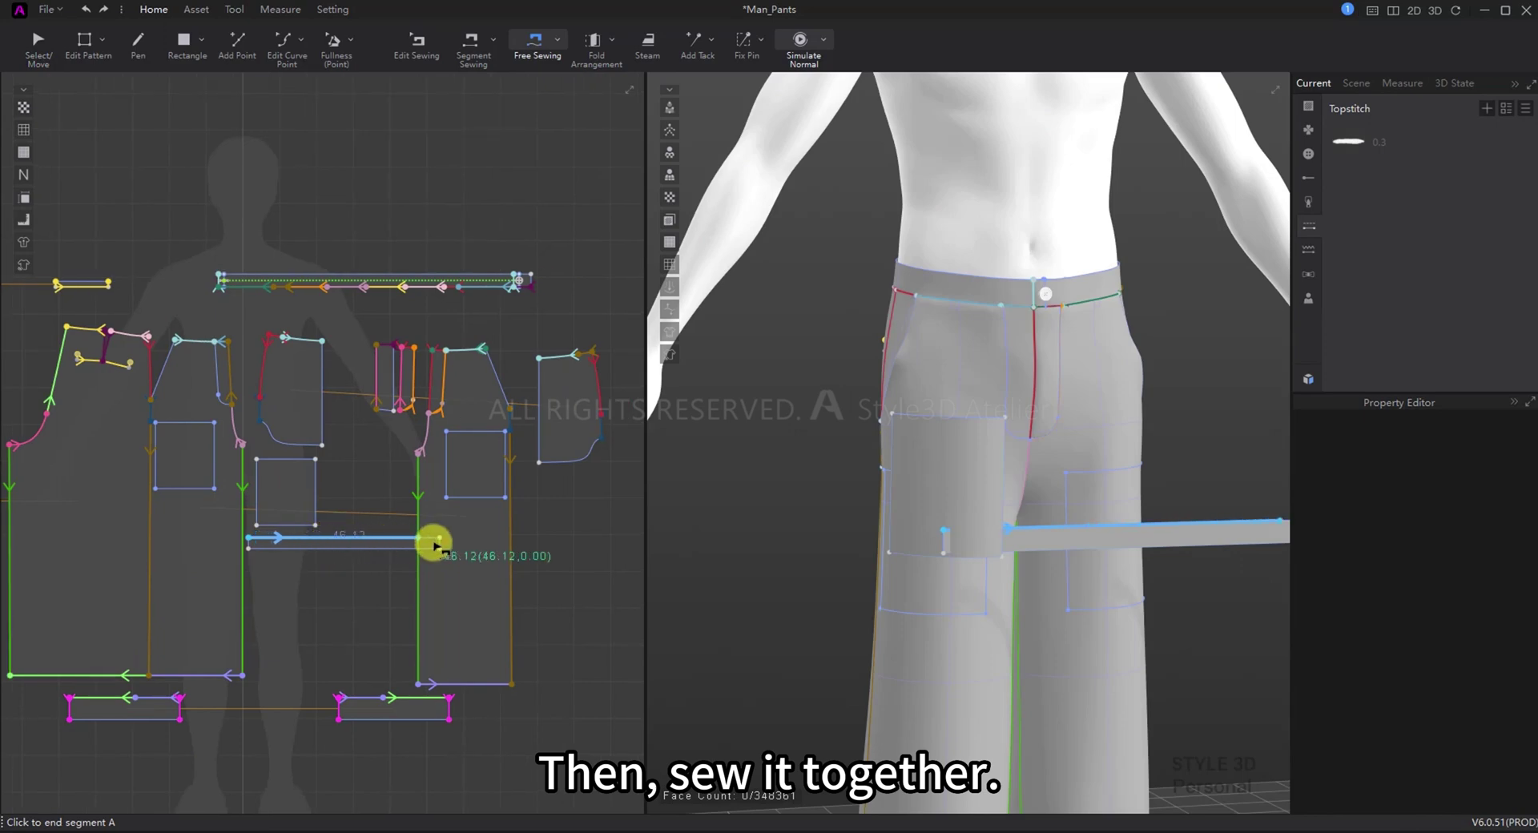
{"action": "left_click", "coordinate": [256, 460]}
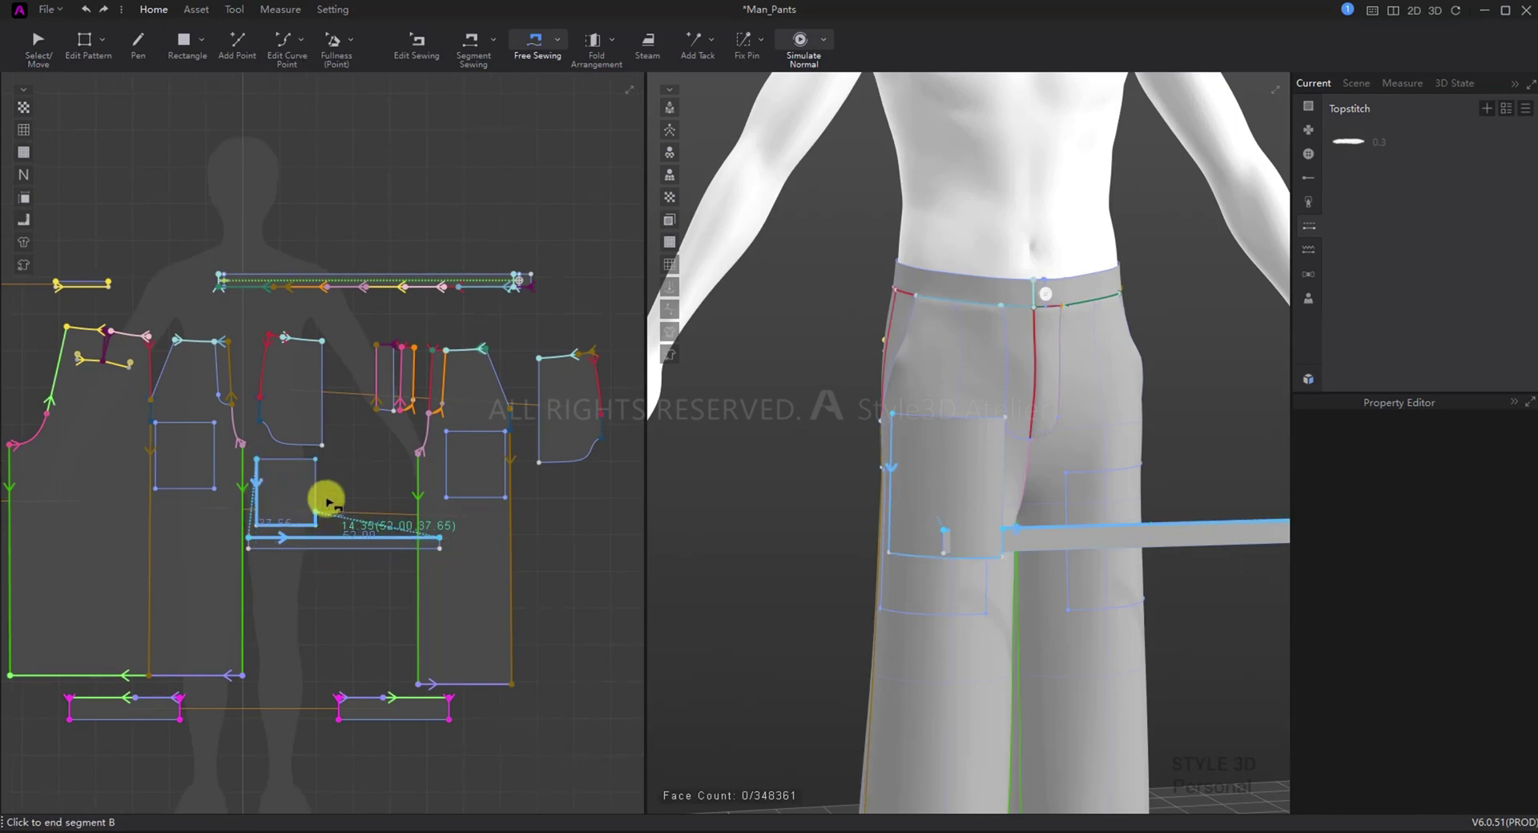
{"action": "left_click", "coordinate": [315, 460]}
{"action": "left_click", "coordinate": [255, 551]}
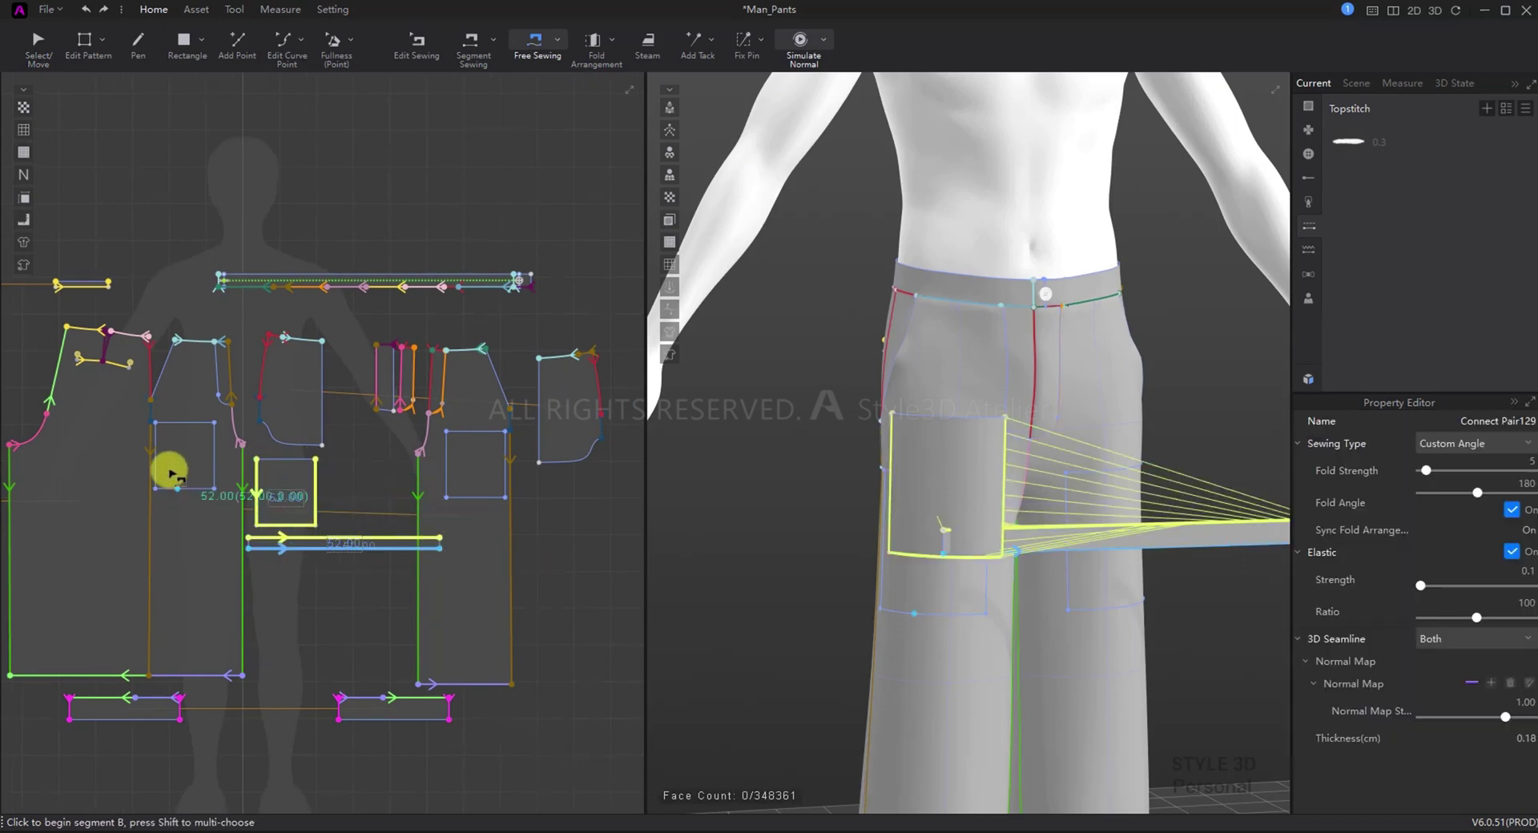
{"action": "left_click", "coordinate": [215, 424]}
Step: Move the pocket piece over the thigh's internal rectangle in 3D and place the side strip with Superimpose (Over)
{"action": "key", "text": "q"}
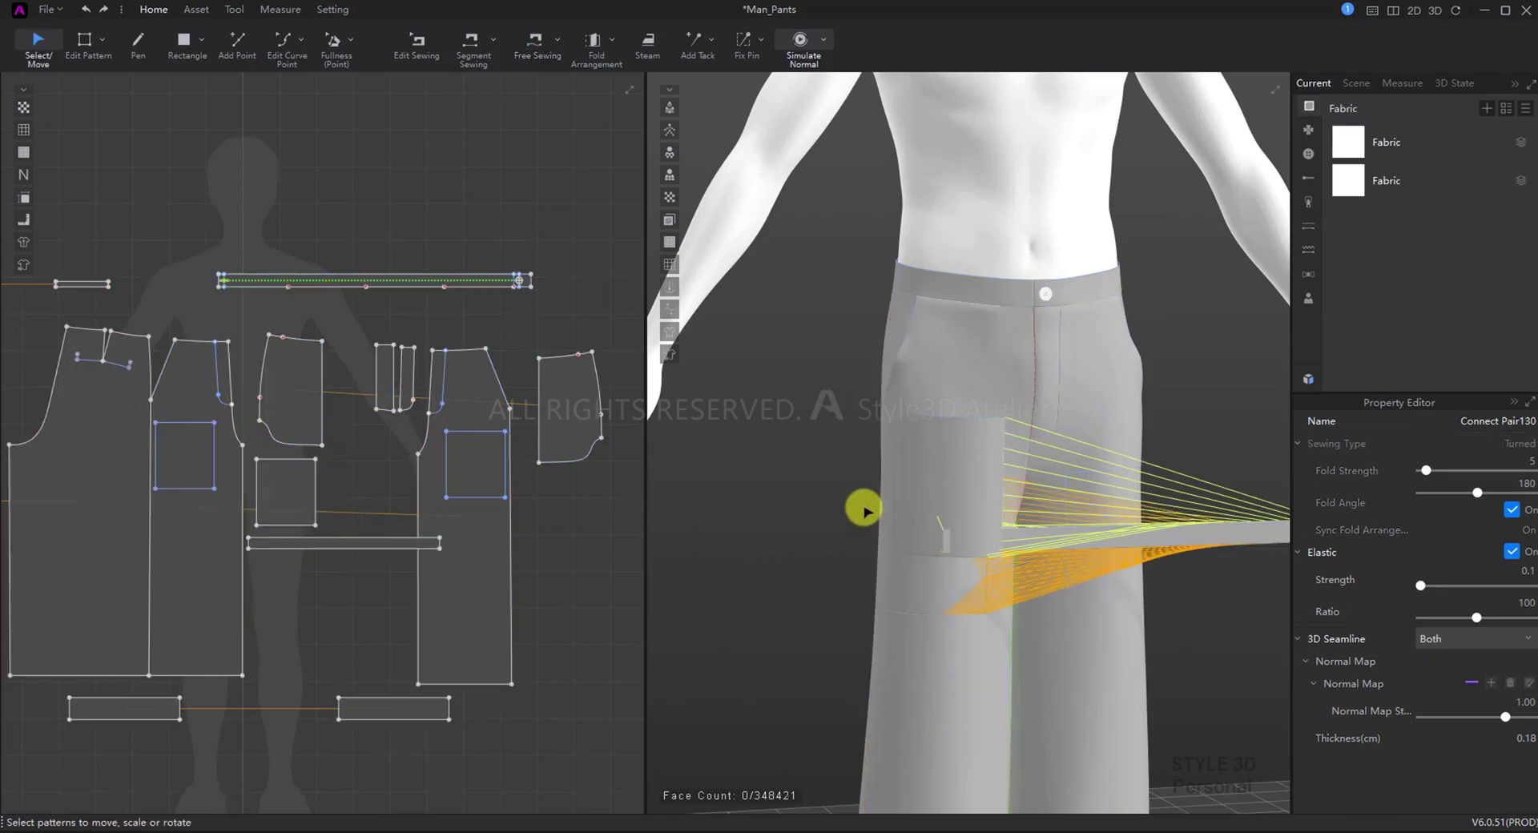
{"action": "left_click", "coordinate": [955, 486]}
{"action": "left_click_drag", "start_coordinate": [955, 485], "coordinate": [941, 537]}
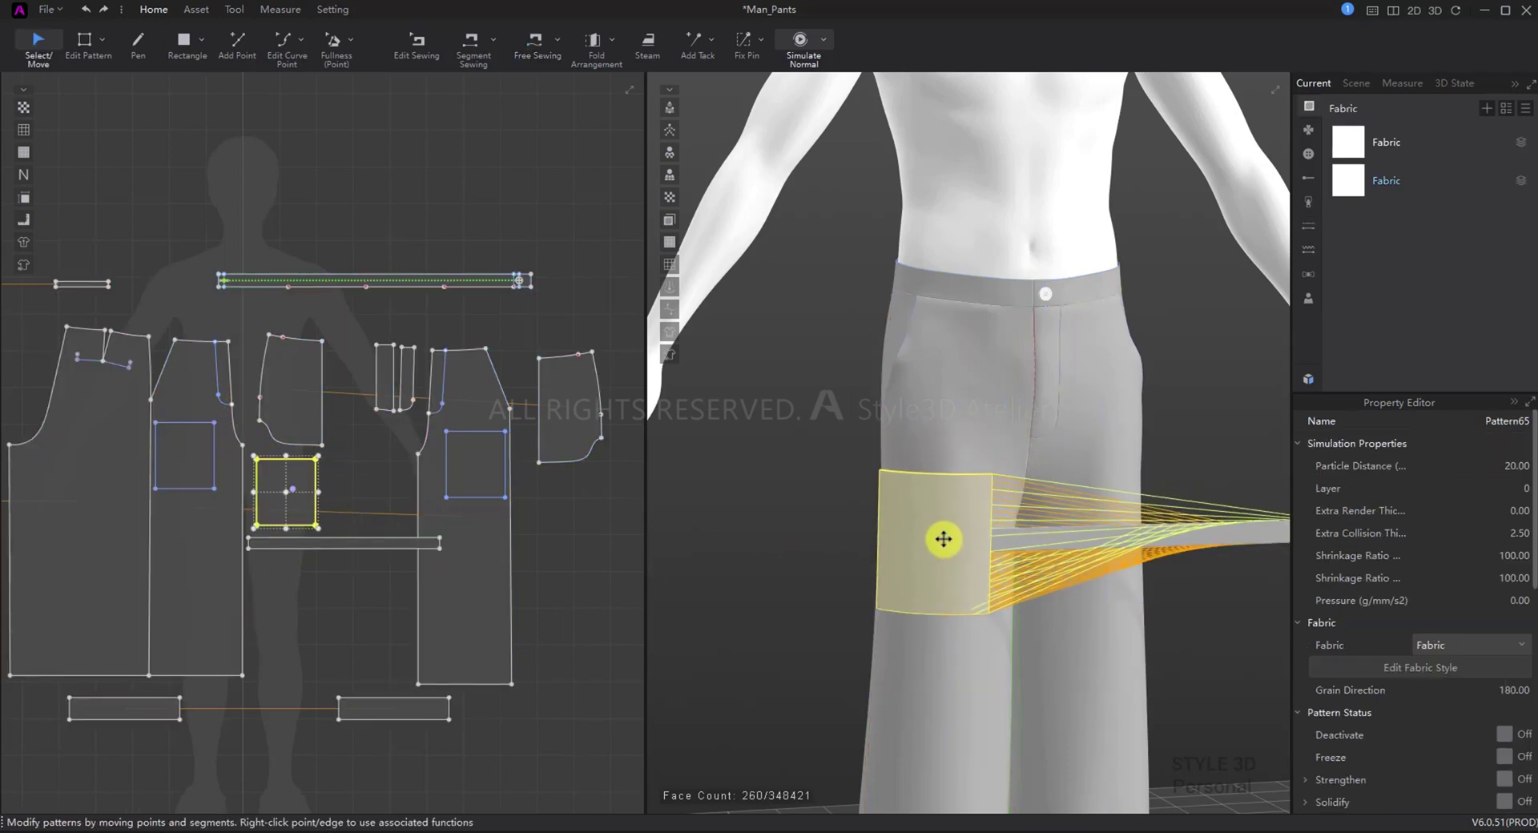
{"action": "right_click", "coordinate": [1080, 547]}
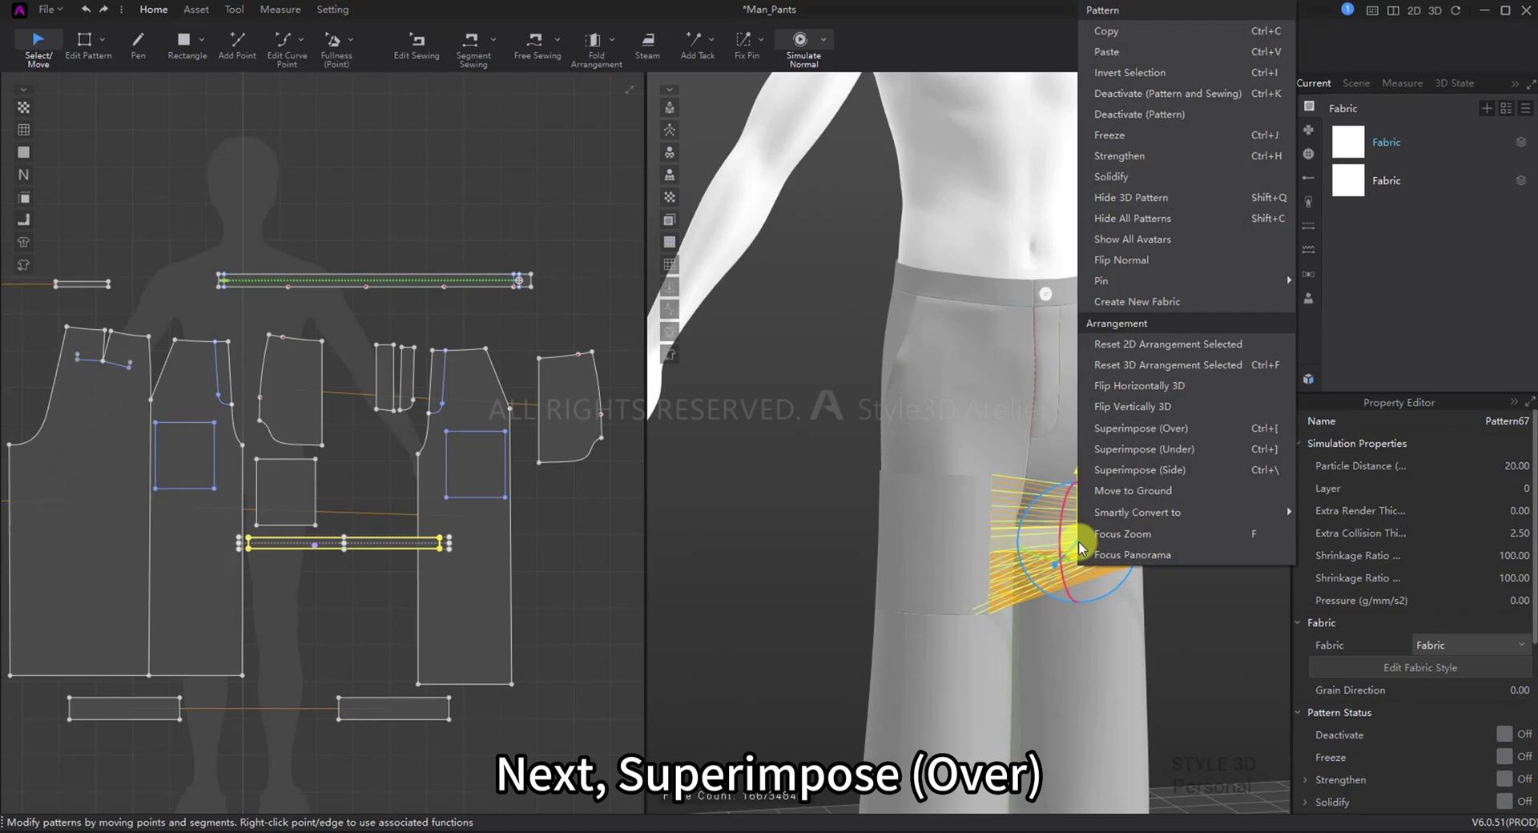
{"action": "left_click", "coordinate": [1151, 441]}
{"action": "right_click_drag", "start_coordinate": [1048, 543], "coordinate": [1006, 553]}
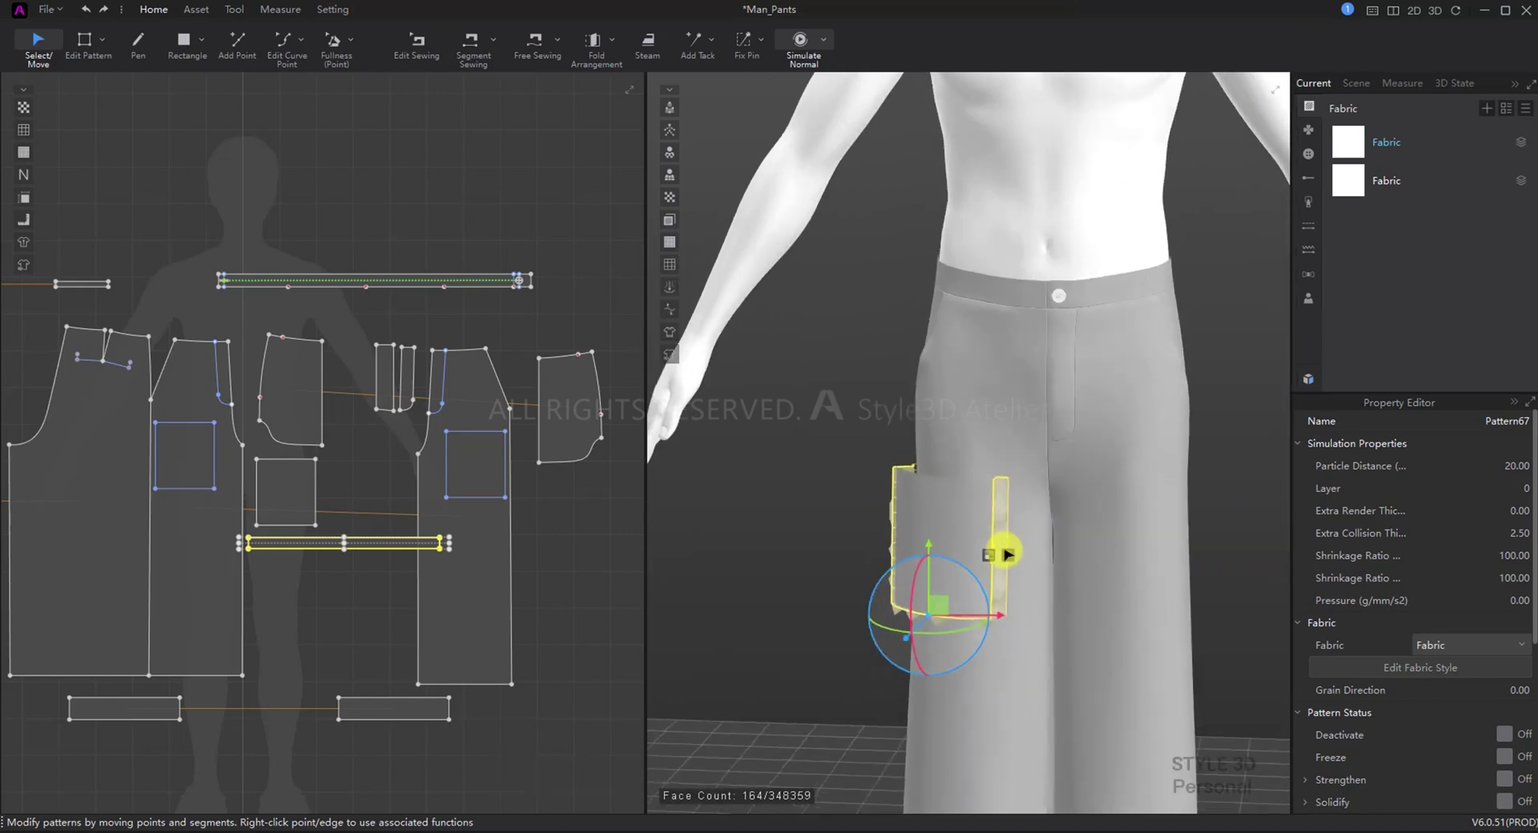
Step: Set the pocket piece and side strip to particle distance 10 and extra collision thickness 0
{"action": "left_click", "coordinate": [337, 490]}
{"action": "left_click", "coordinate": [306, 524]}
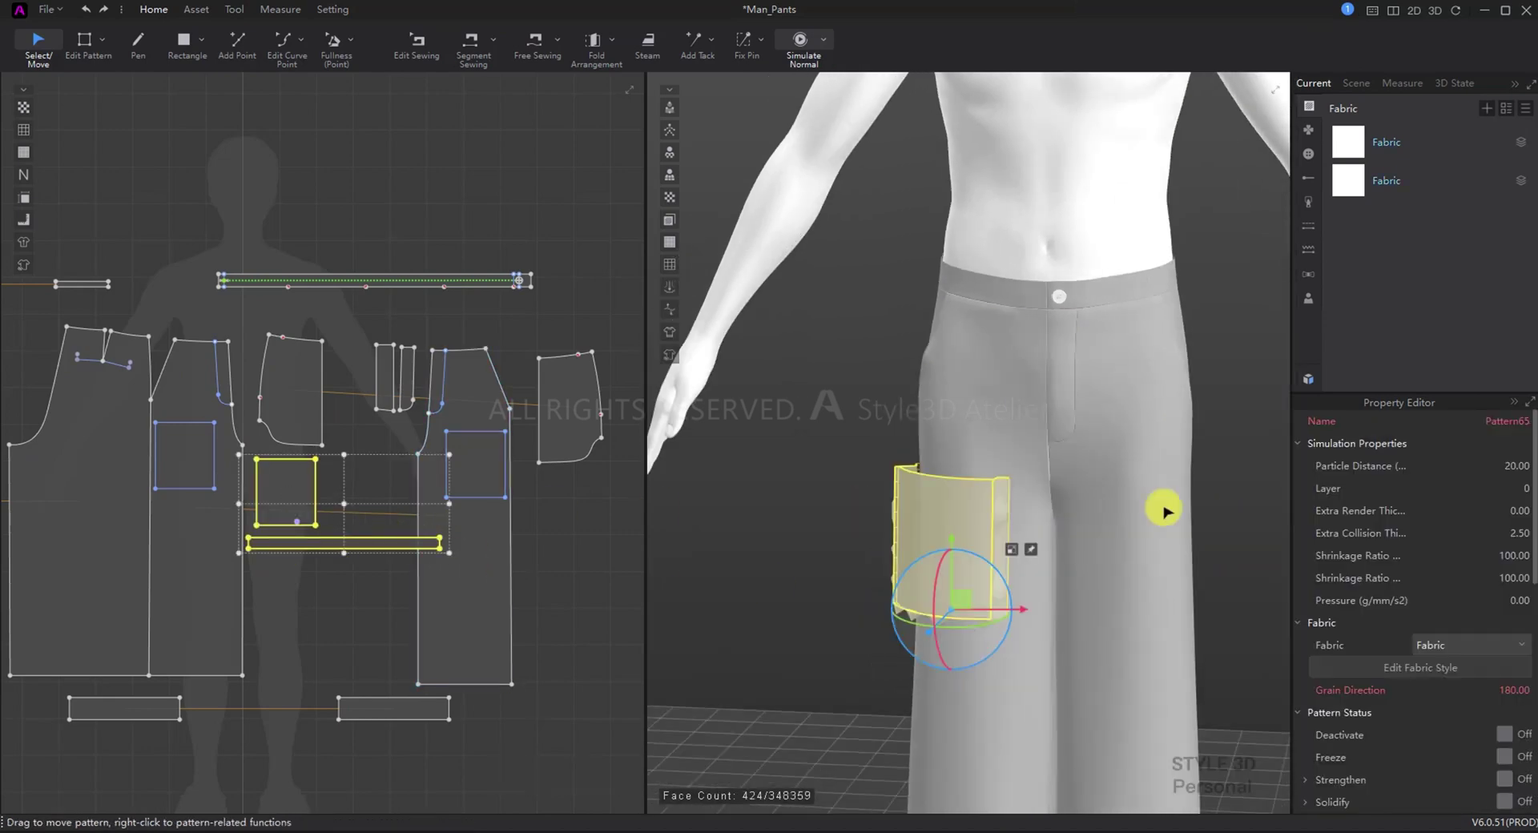
{"action": "left_click", "coordinate": [1503, 468]}
{"action": "type", "text": "10"}
{"action": "key", "text": "Return"}
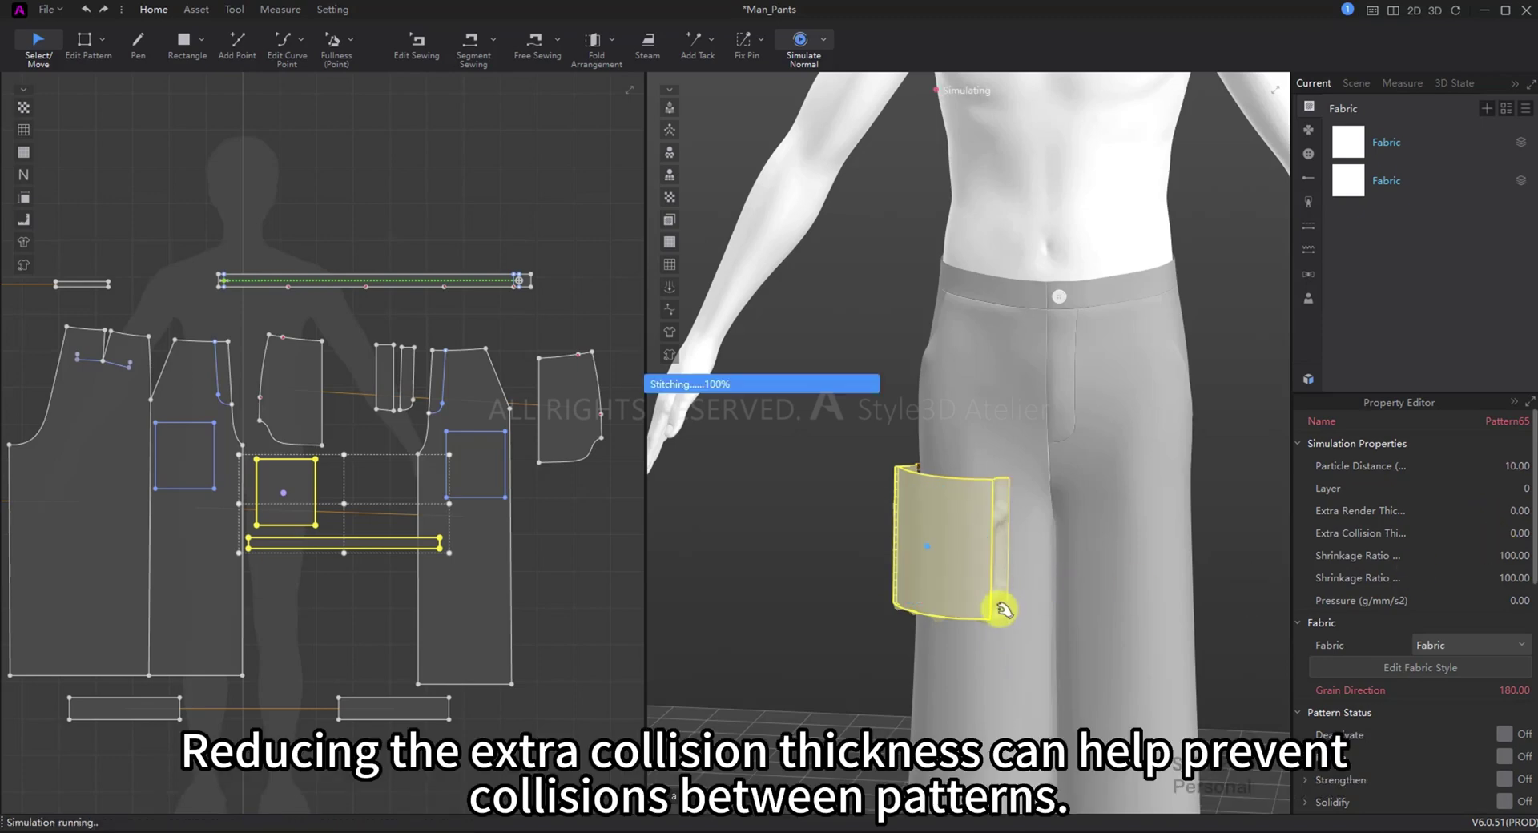
Step: Simulate the sewn pocket and pull its upper corner toward the outer side of the leg
{"action": "scroll", "coordinate": [1066, 615], "scroll_direction": "up", "scroll_amount": 2}
{"action": "right_click_drag", "start_coordinate": [992, 618], "coordinate": [833, 548]}
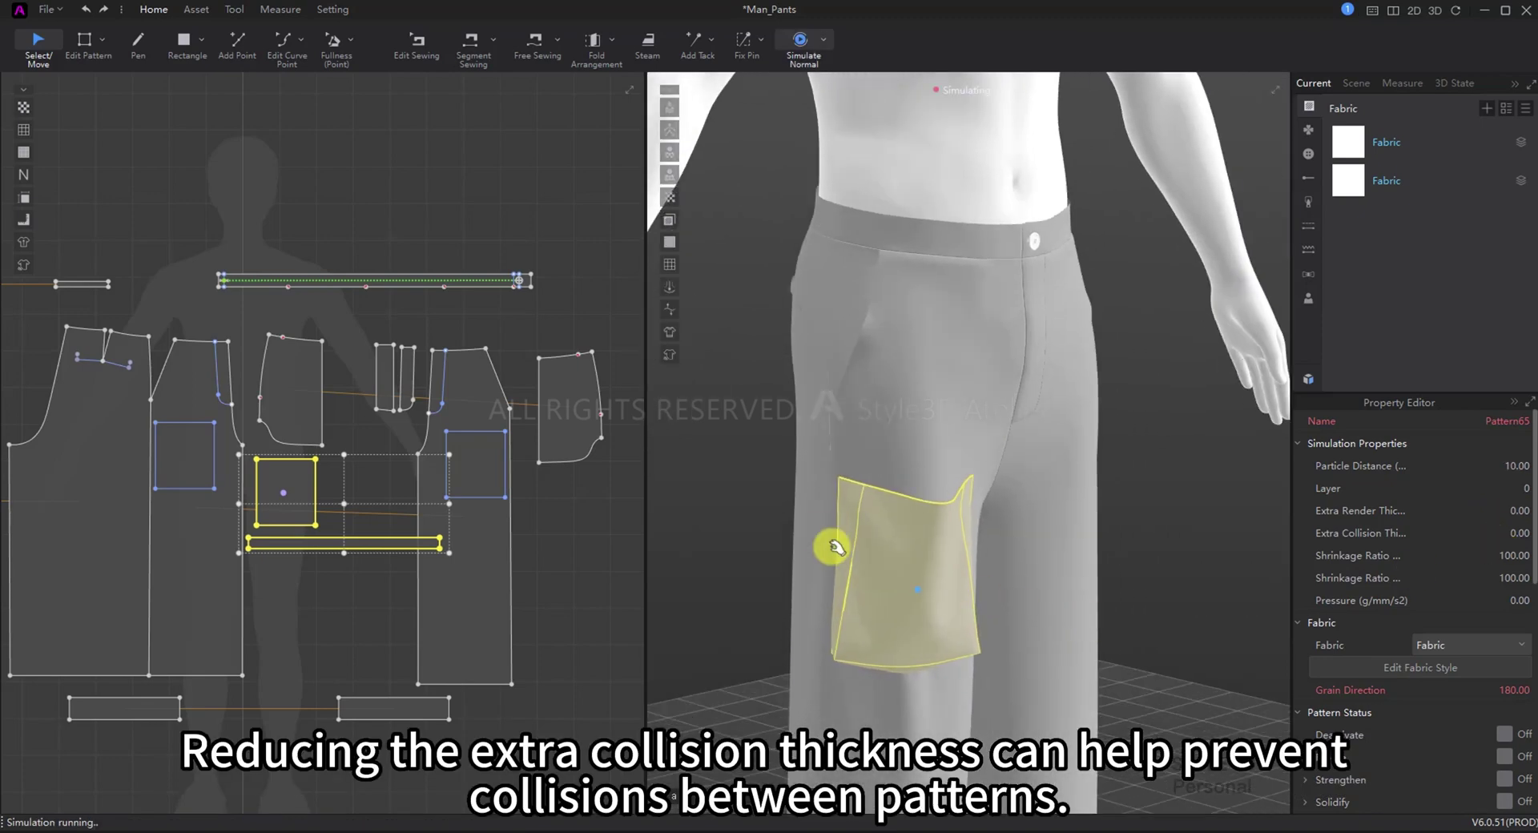
{"action": "left_click_drag", "start_coordinate": [871, 517], "coordinate": [852, 515]}
{"action": "key", "text": "space"}
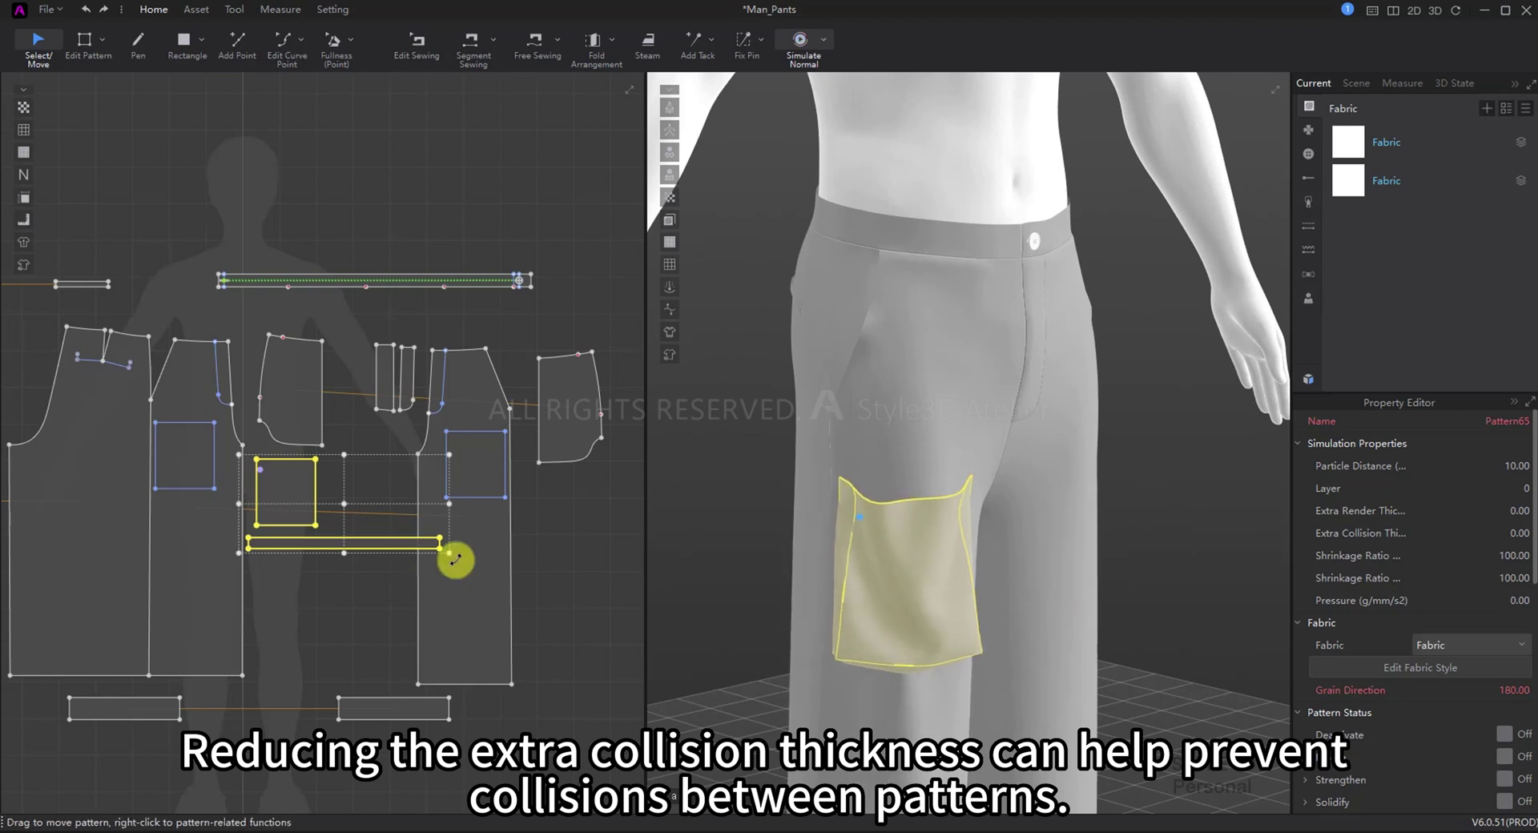
Step: Move the mirrored front panel and the fly pieces farther from the original front panel to clear space around the strip
{"action": "left_click", "coordinate": [617, 509]}
{"action": "left_click_drag", "start_coordinate": [425, 473], "coordinate": [471, 481]}
{"action": "left_click_drag", "start_coordinate": [423, 705], "coordinate": [527, 710]}
{"action": "left_click", "coordinate": [320, 588]}
Step: Draw an internal line along the full length of the side strip, through the middle of its width
{"action": "scroll", "coordinate": [253, 540], "scroll_direction": "up", "scroll_amount": 2}
{"action": "scroll", "coordinate": [289, 549], "scroll_direction": "up", "scroll_amount": 2}
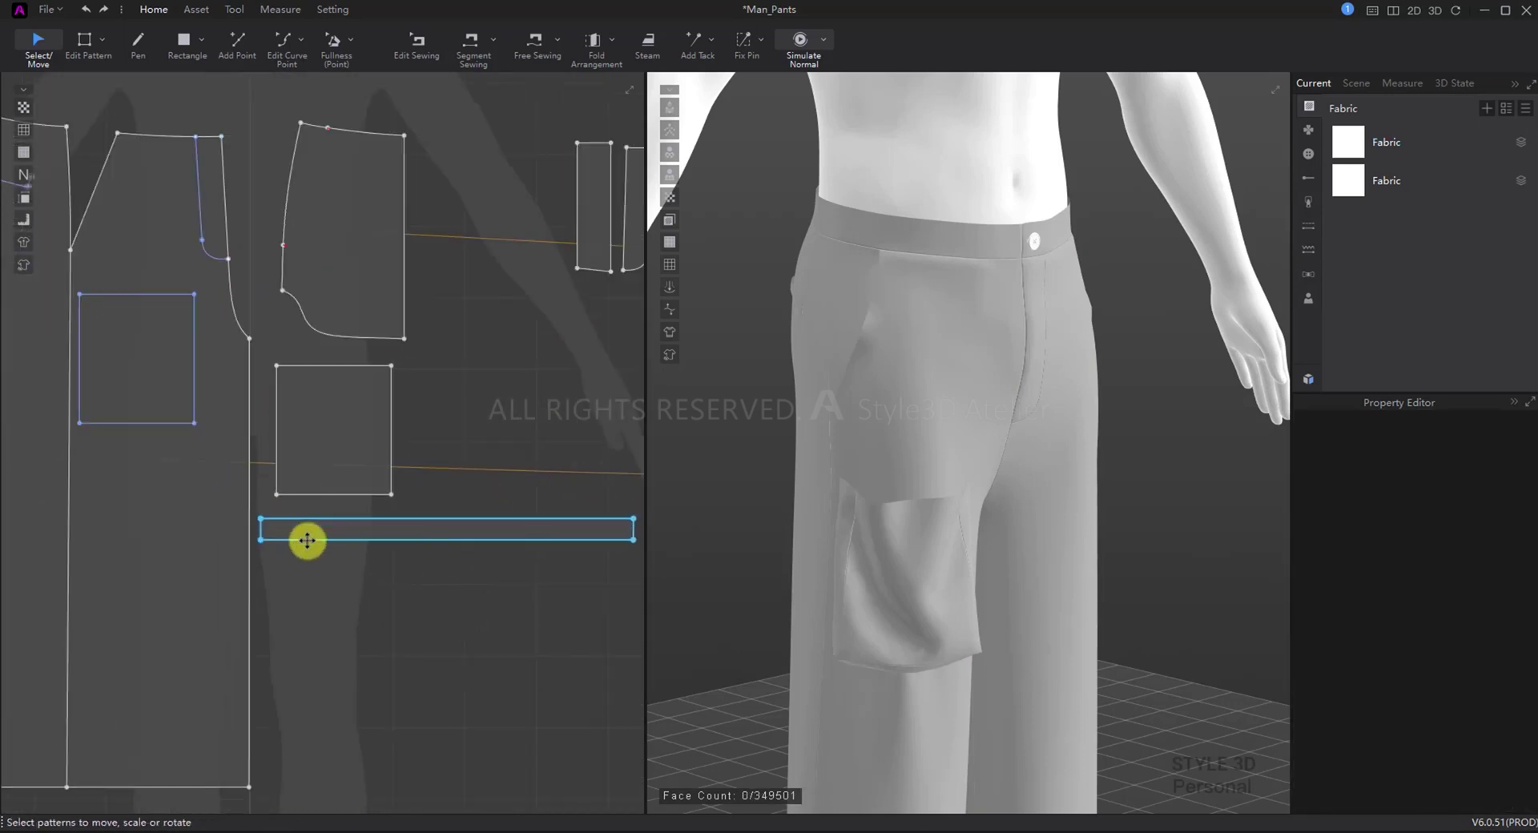
{"action": "key", "text": "d"}
{"action": "left_click", "coordinate": [261, 529]}
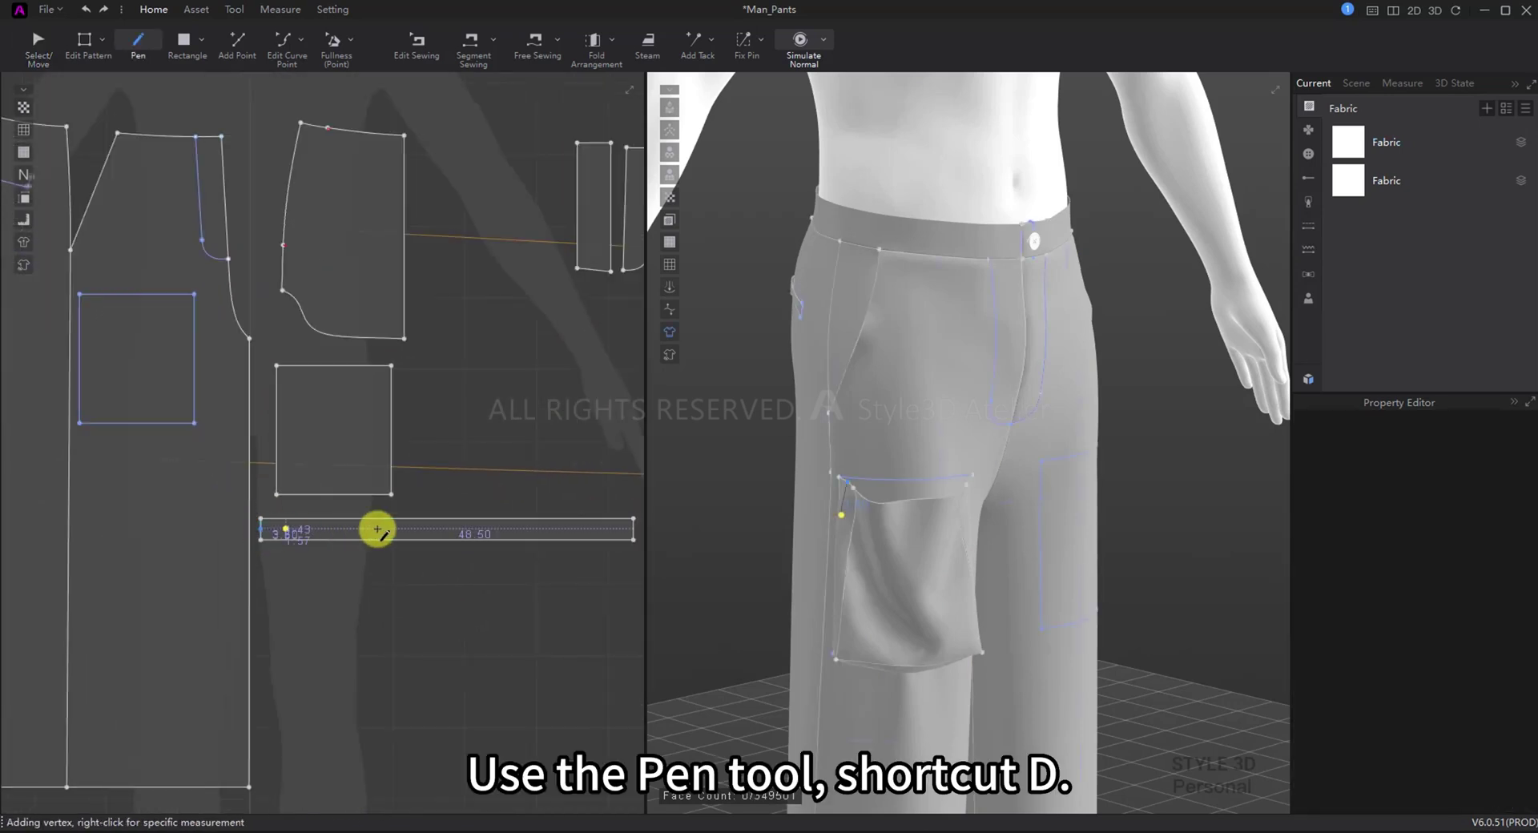
{"action": "left_click", "coordinate": [499, 529]}
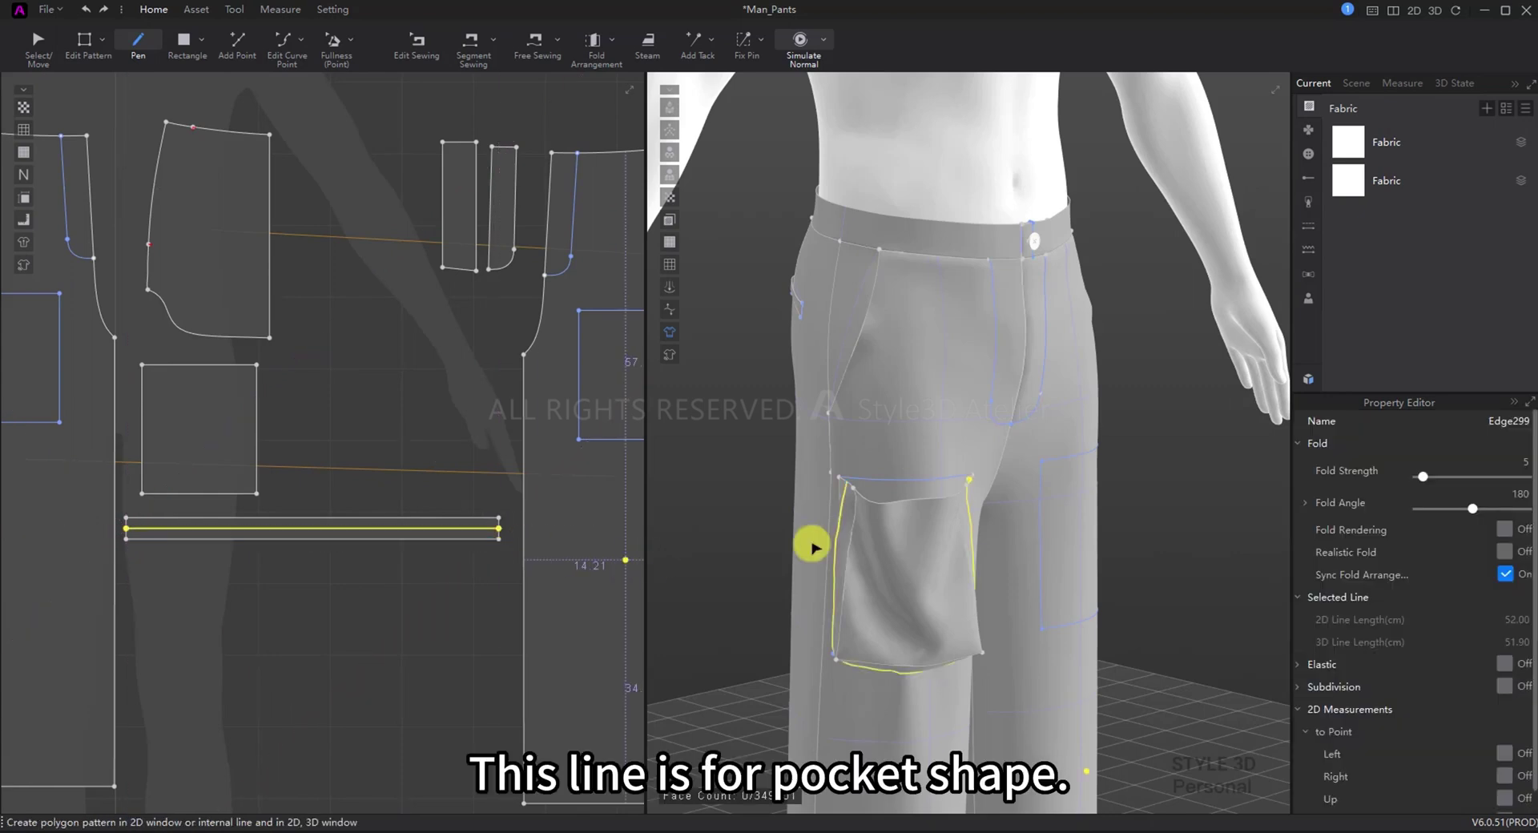
Step: Enable Realistic Fold on the strip's centre line and set its fold angle to 360 and fold strength to 100 while simulating
{"action": "key", "text": "space"}
{"action": "left_click", "coordinate": [1505, 552]}
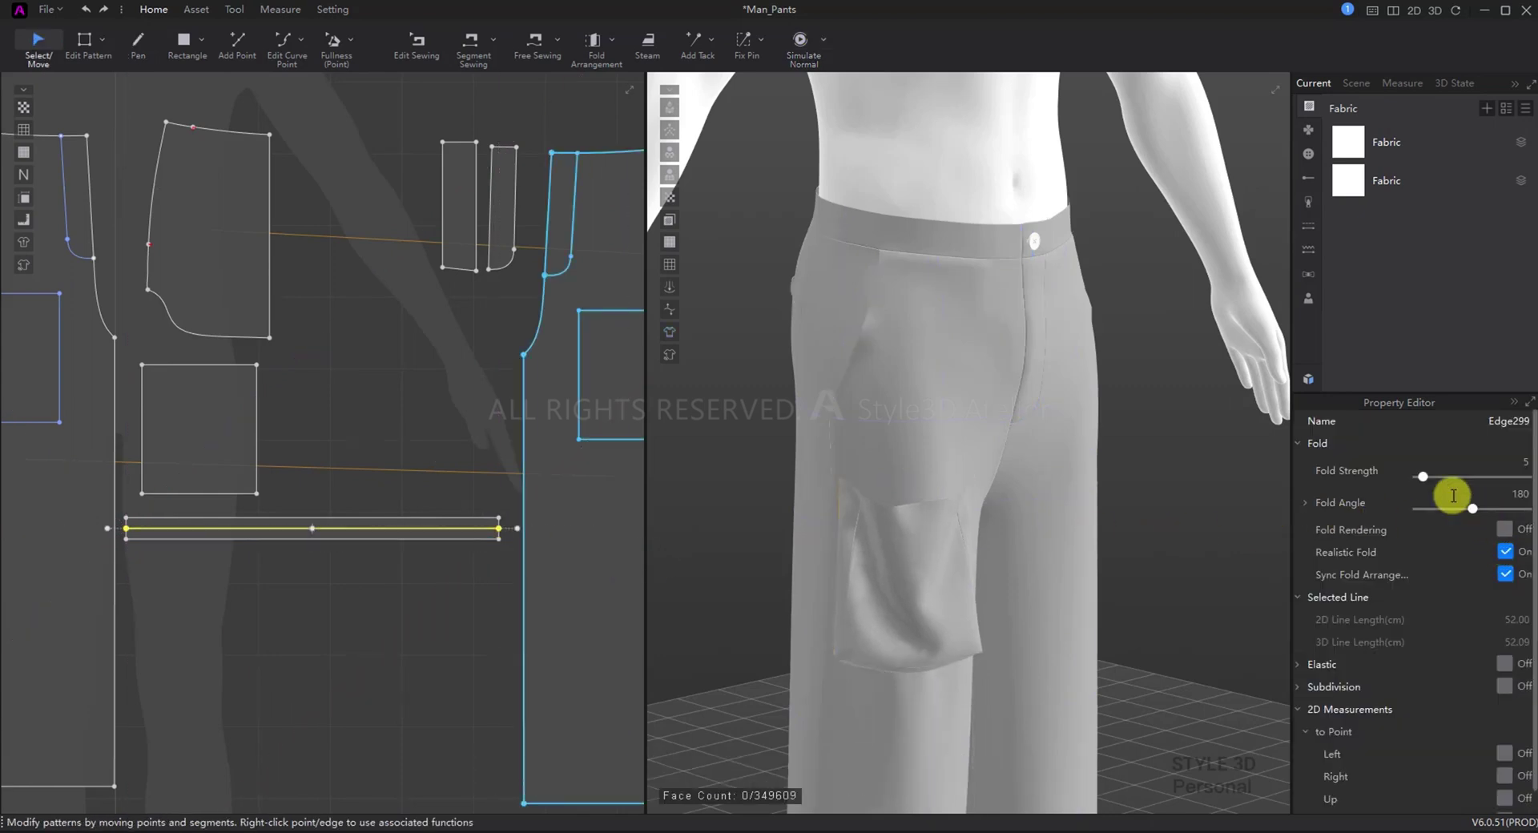
{"action": "key", "text": "space"}
{"action": "left_click_drag", "start_coordinate": [1497, 511], "coordinate": [1531, 510]}
{"action": "left_click_drag", "start_coordinate": [1432, 471], "coordinate": [1528, 476]}
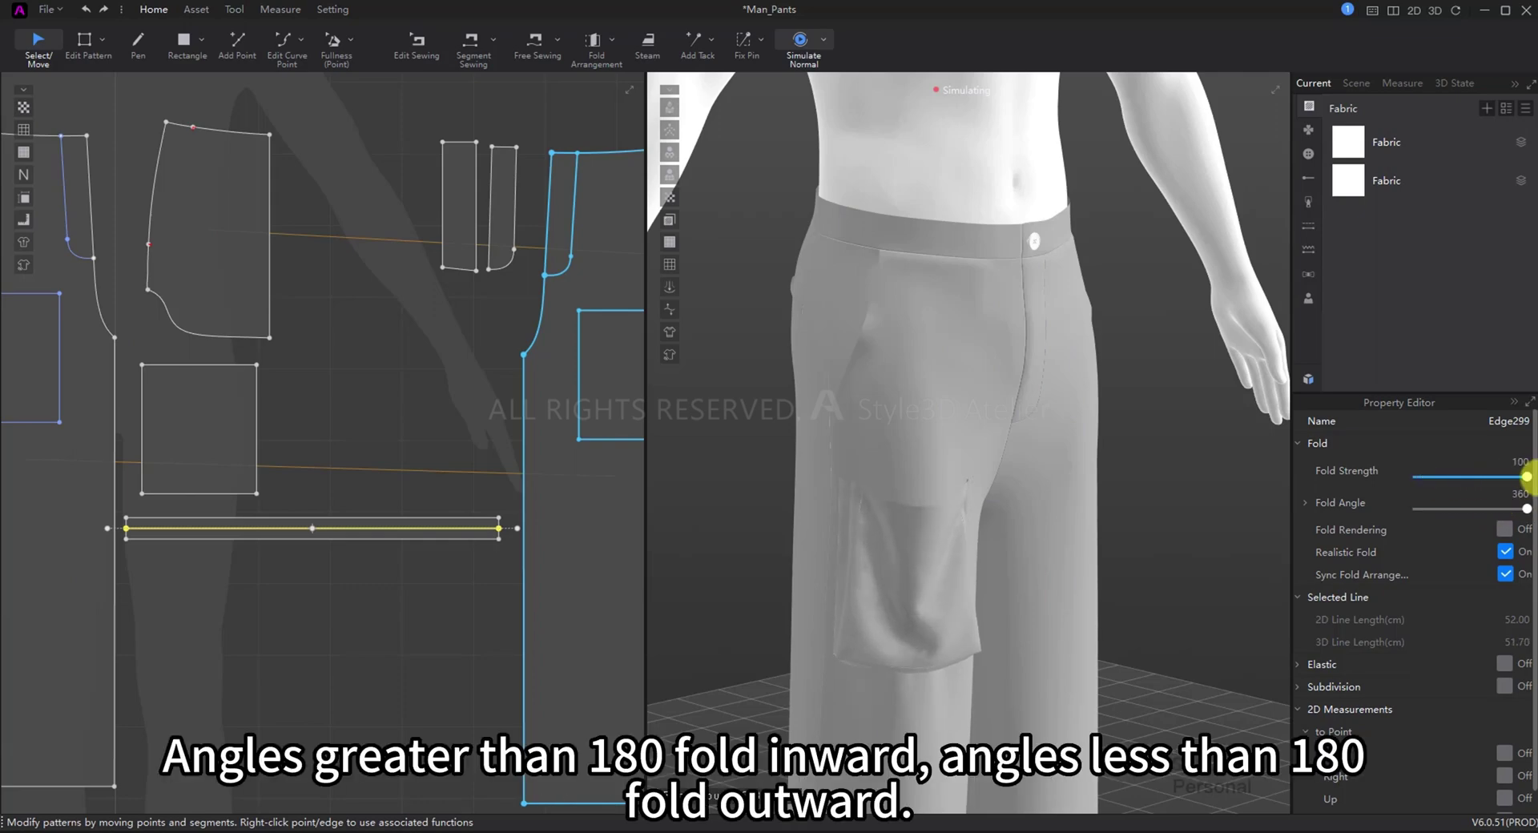
Step: Pull the pocket's upper outer corner and side strip into shape during simulation so the strip folds inward
{"action": "right_click_drag", "start_coordinate": [850, 565], "coordinate": [886, 576]}
{"action": "scroll", "coordinate": [886, 576], "scroll_direction": "up", "scroll_amount": 3}
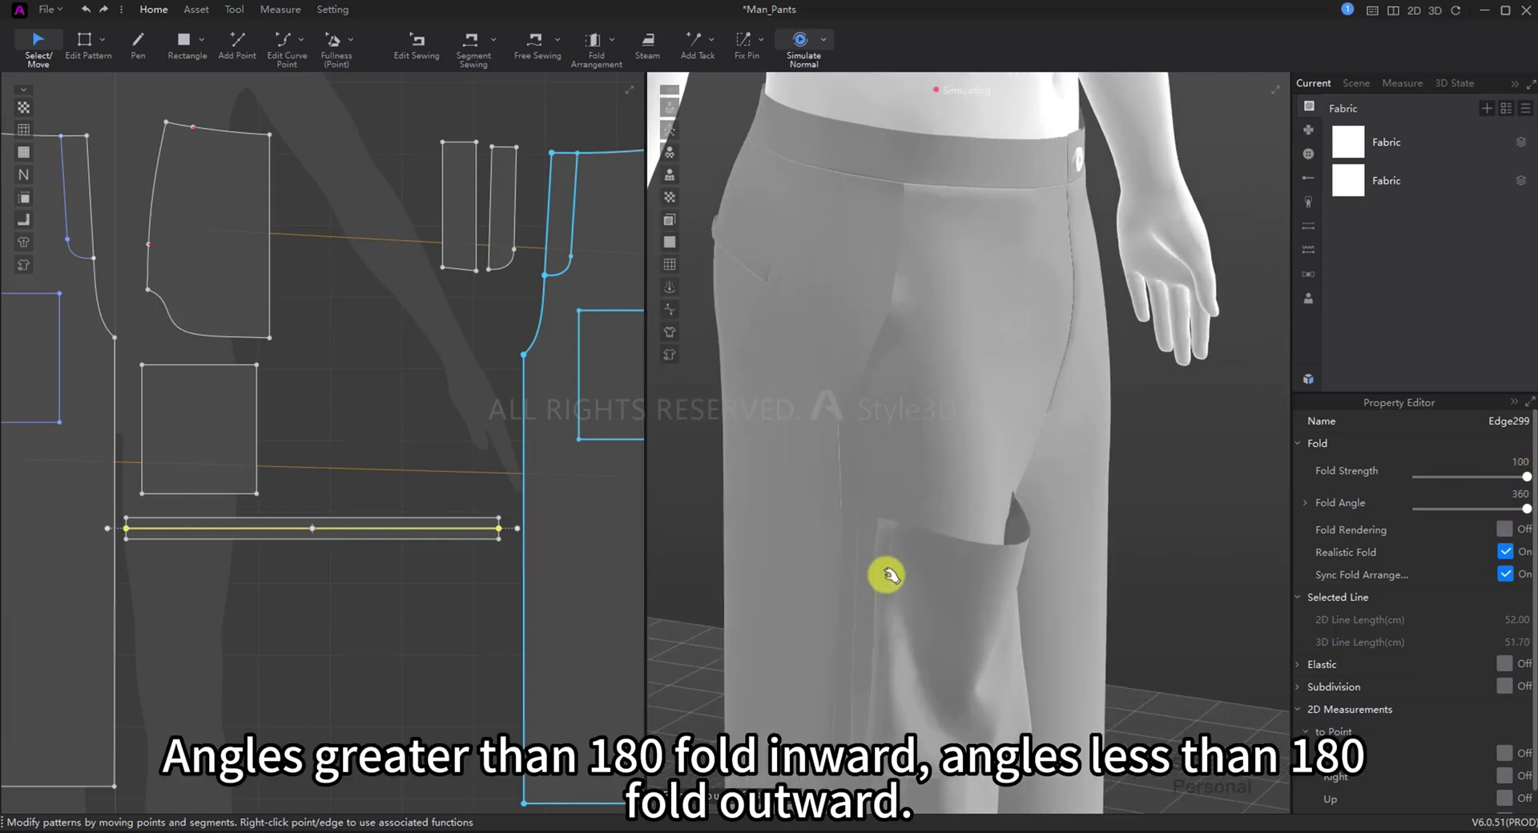
{"action": "left_click_drag", "start_coordinate": [888, 567], "coordinate": [857, 558]}
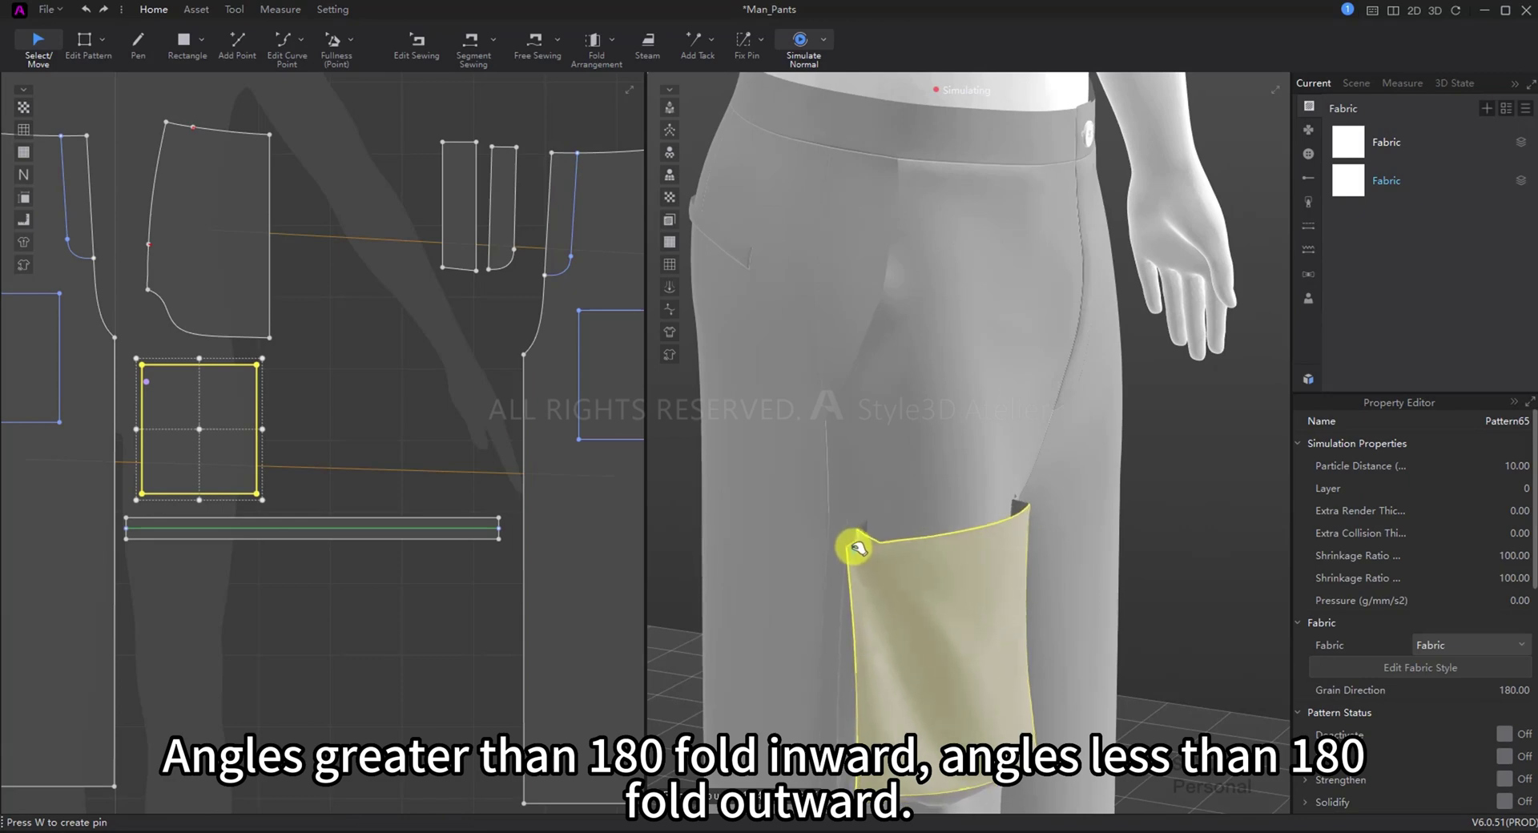
{"action": "left_click", "coordinate": [855, 539]}
{"action": "scroll", "coordinate": [877, 557], "scroll_direction": "up", "scroll_amount": 3}
{"action": "scroll", "coordinate": [889, 595], "scroll_direction": "up", "scroll_amount": 5}
{"action": "key", "text": "space"}
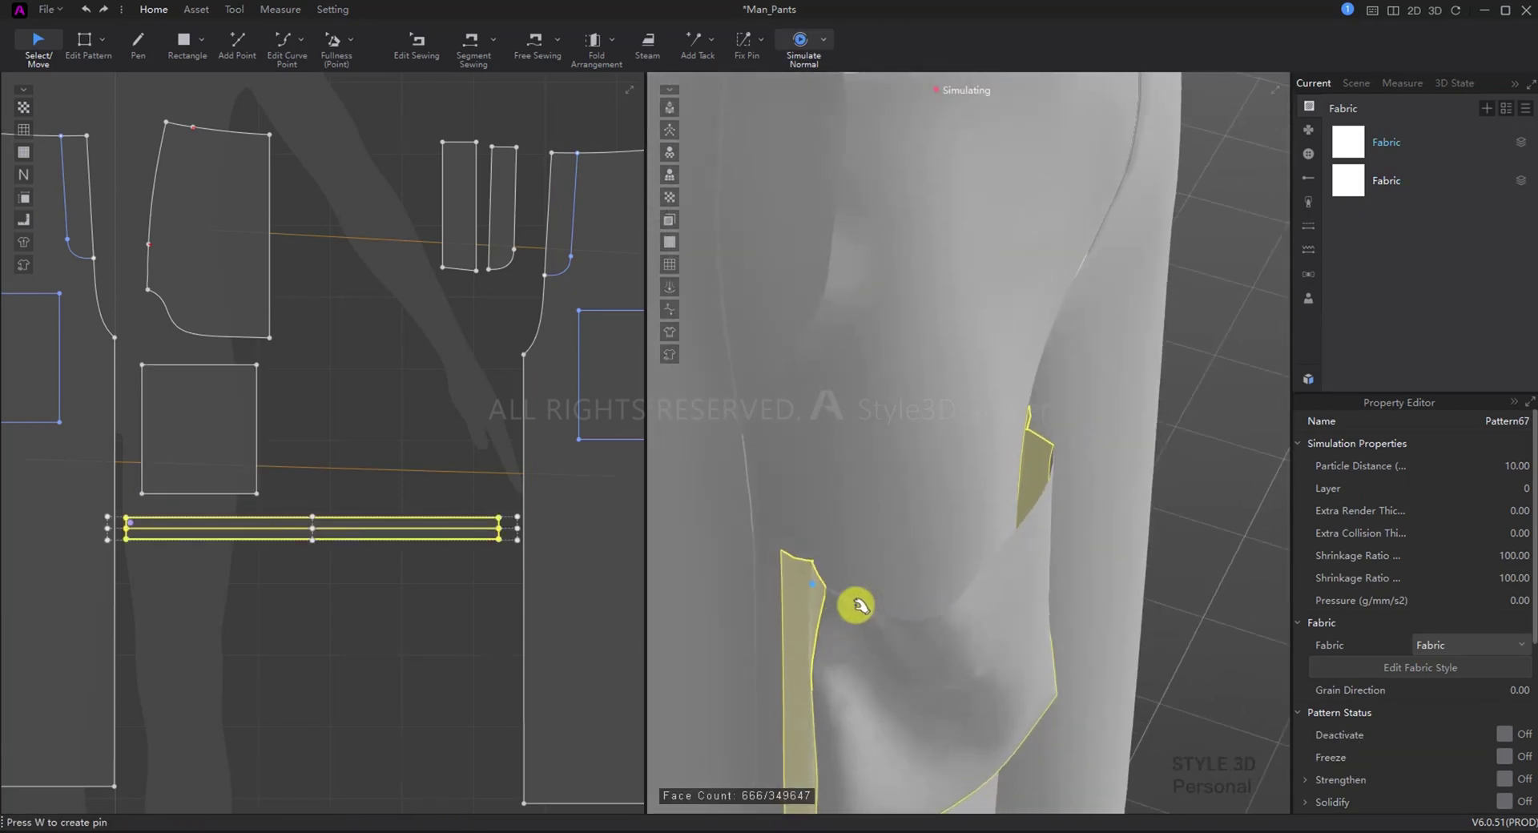
{"action": "left_click_drag", "start_coordinate": [910, 547], "coordinate": [822, 498]}
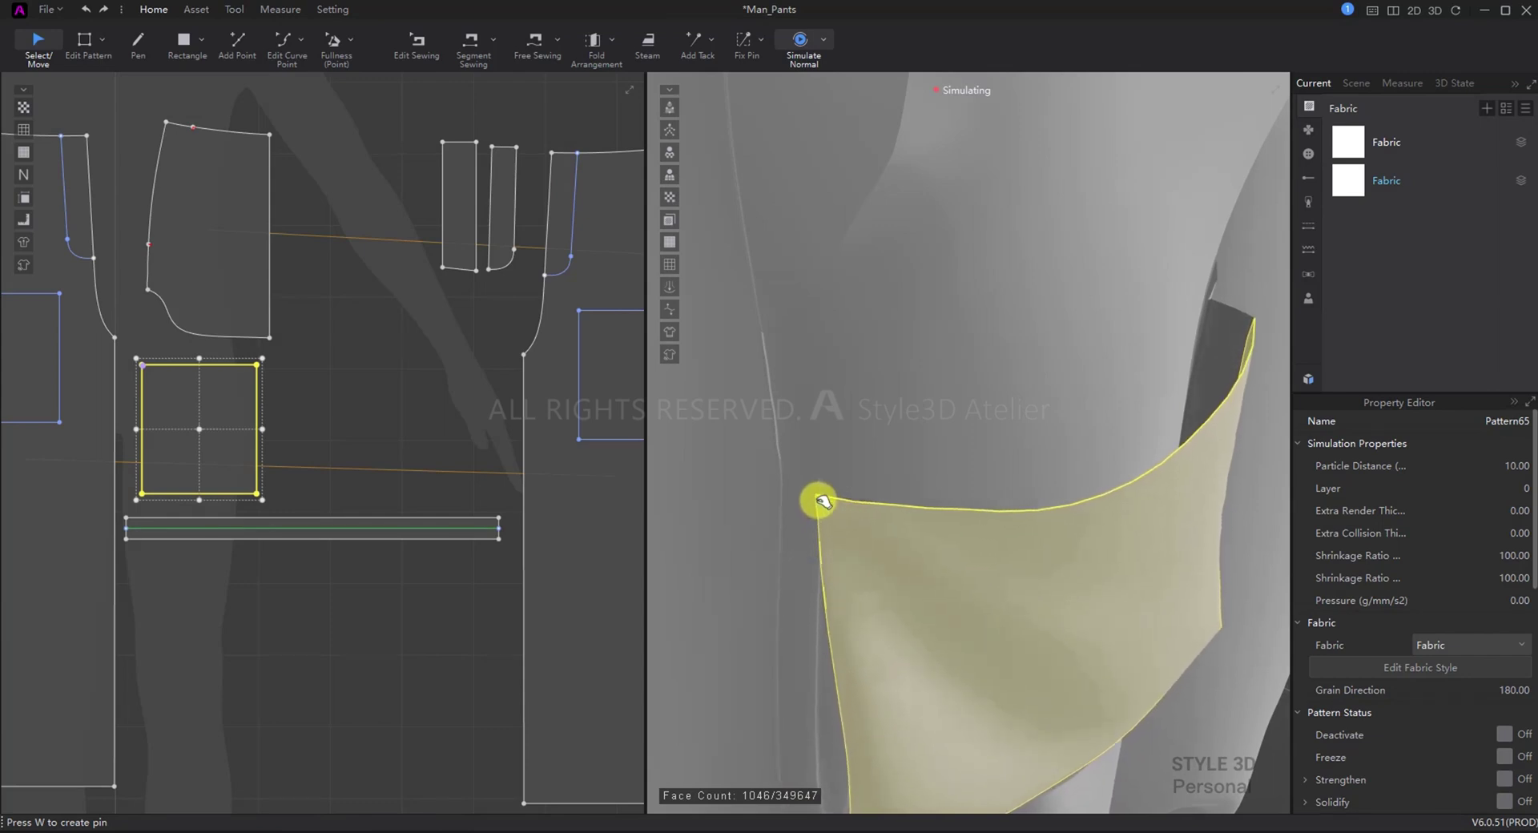
Step: Free-sew a 4 cm section at one end of the side strip's two long edges together, with sewing type Turned
{"action": "key", "text": "d"}
{"action": "scroll", "coordinate": [140, 507], "scroll_direction": "up", "scroll_amount": 3}
{"action": "key", "text": "m"}
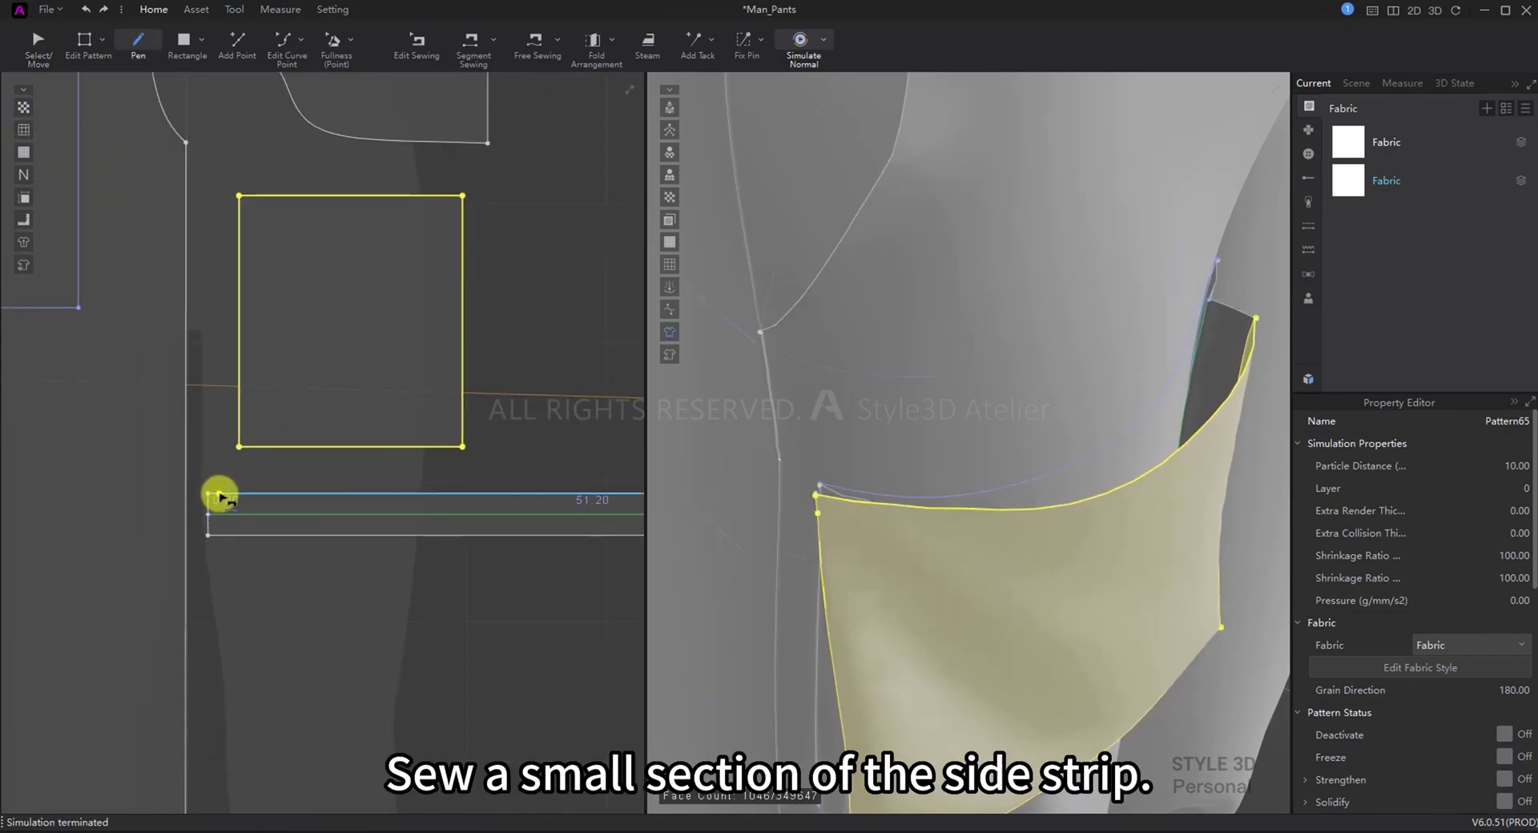
{"action": "left_click", "coordinate": [208, 494]}
{"action": "left_click", "coordinate": [266, 496]}
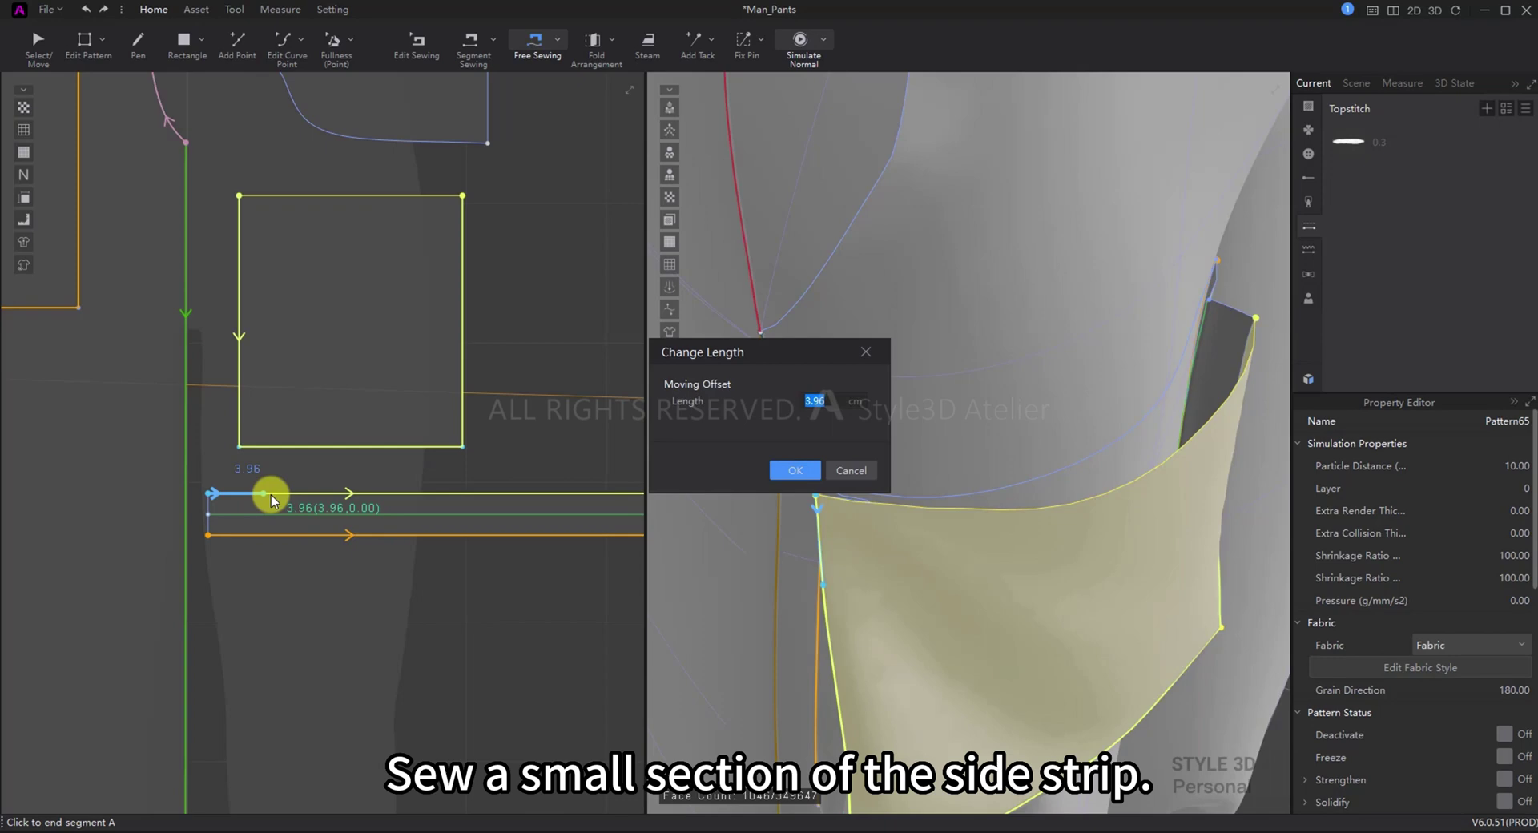
{"action": "type", "text": "4"}
{"action": "key", "text": "Return"}
{"action": "left_click", "coordinate": [208, 535]}
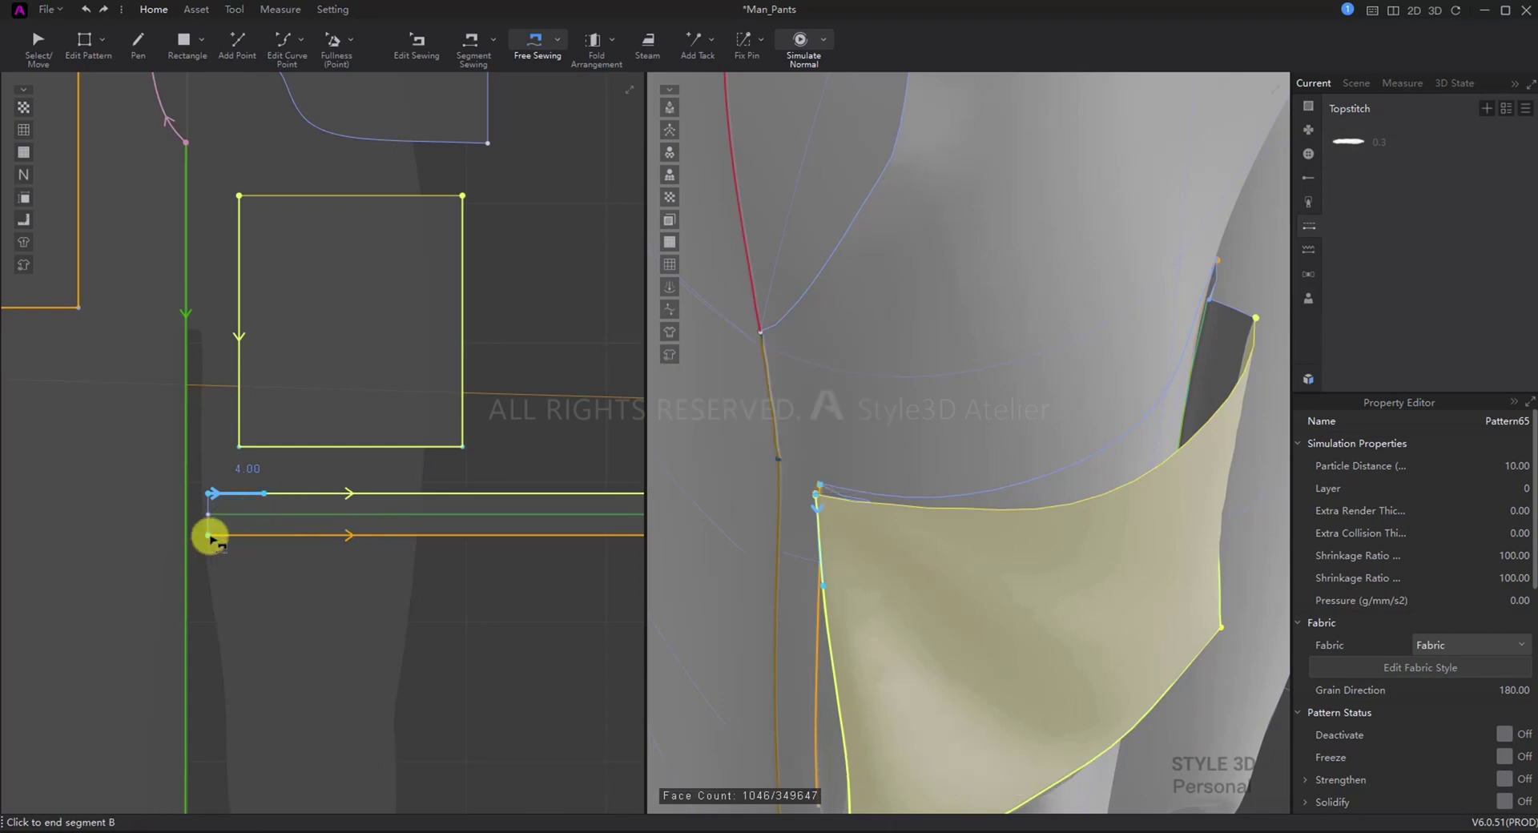
{"action": "left_click", "coordinate": [264, 537]}
{"action": "left_click", "coordinate": [1448, 451]}
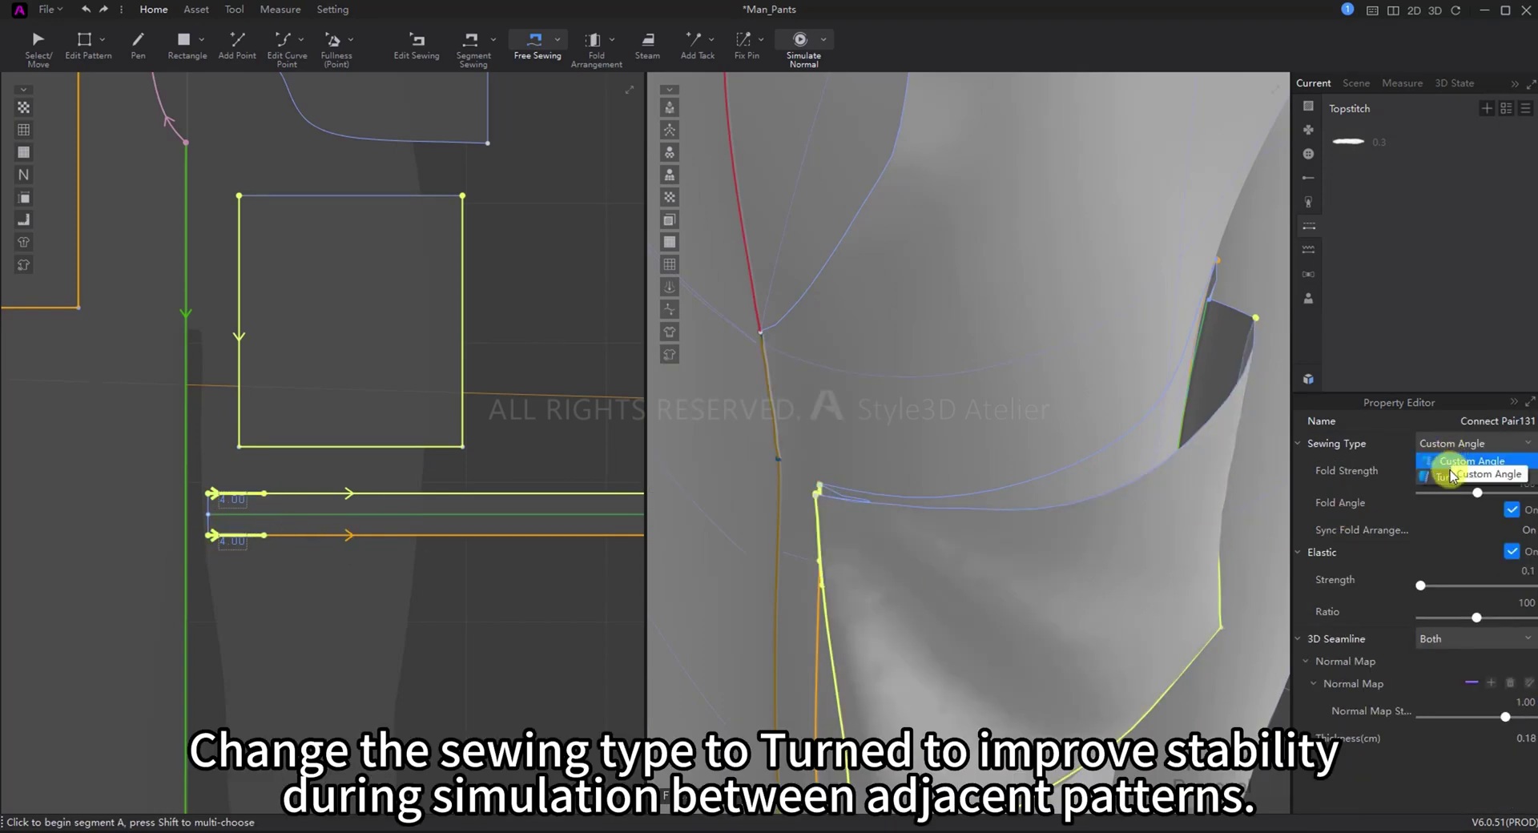
{"action": "left_click", "coordinate": [1426, 486]}
Step: Simulate and pull the side strip into shape around the pocket's newly sewn upper corner
{"action": "key", "text": "space"}
{"action": "right_click_drag", "start_coordinate": [881, 621], "coordinate": [916, 535]}
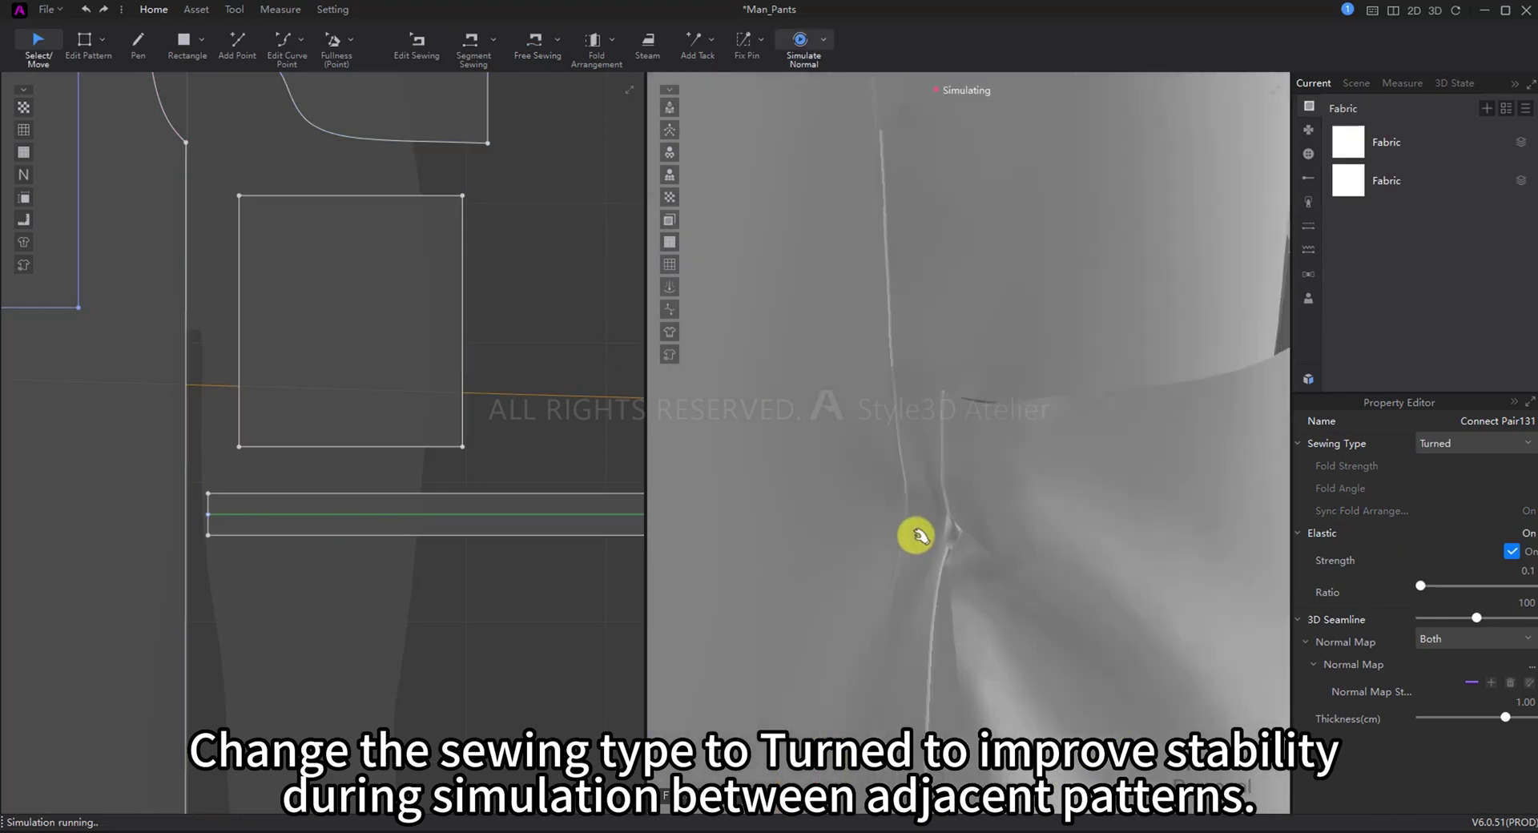
{"action": "left_click_drag", "start_coordinate": [939, 537], "coordinate": [991, 535]}
{"action": "left_click_drag", "start_coordinate": [890, 545], "coordinate": [853, 553]}
{"action": "left_click", "coordinate": [999, 552]}
{"action": "left_click", "coordinate": [989, 612]}
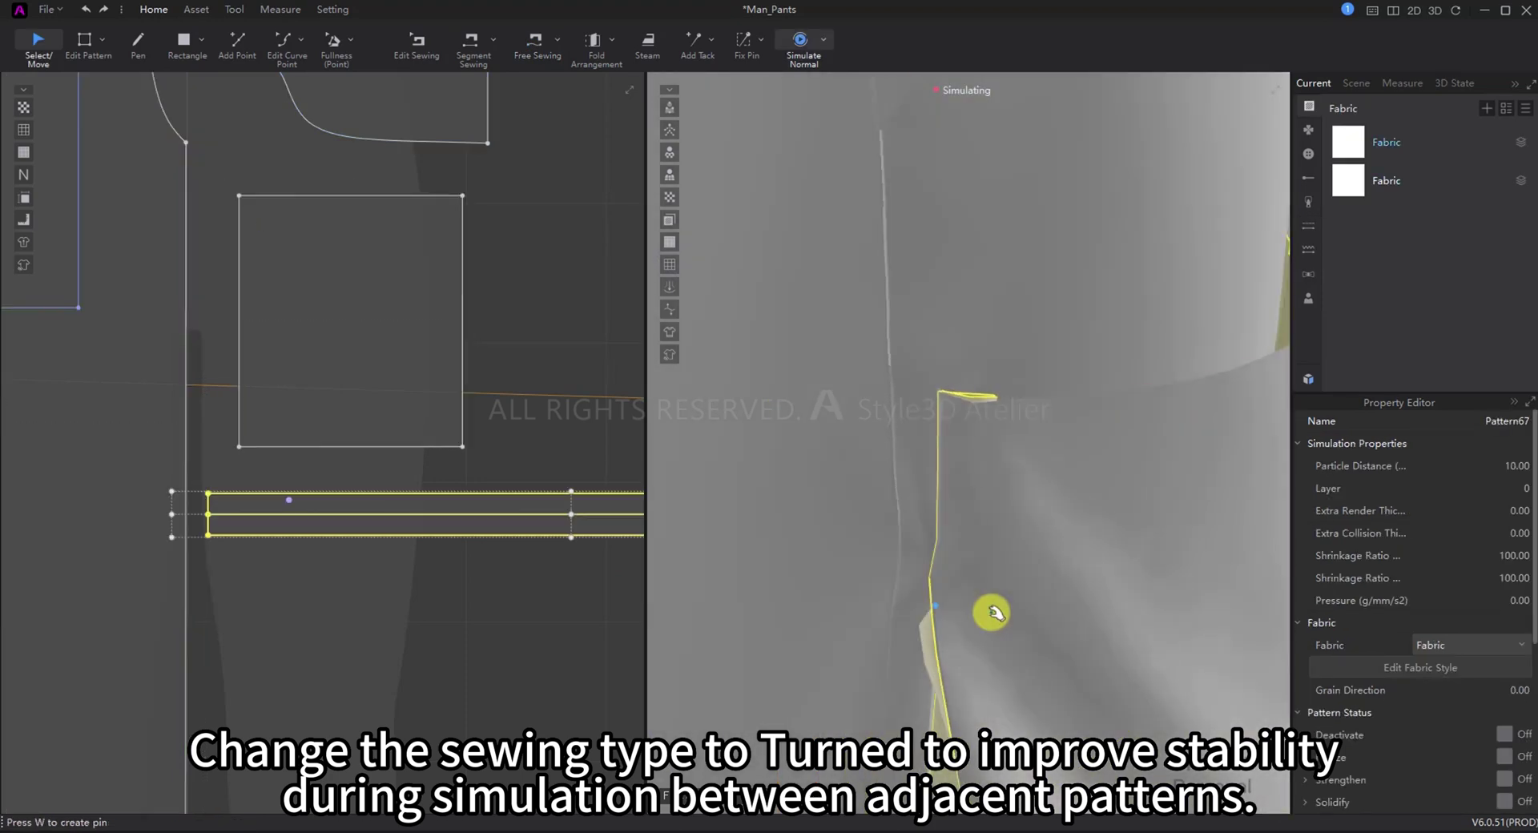
{"action": "left_click_drag", "start_coordinate": [925, 501], "coordinate": [927, 445]}
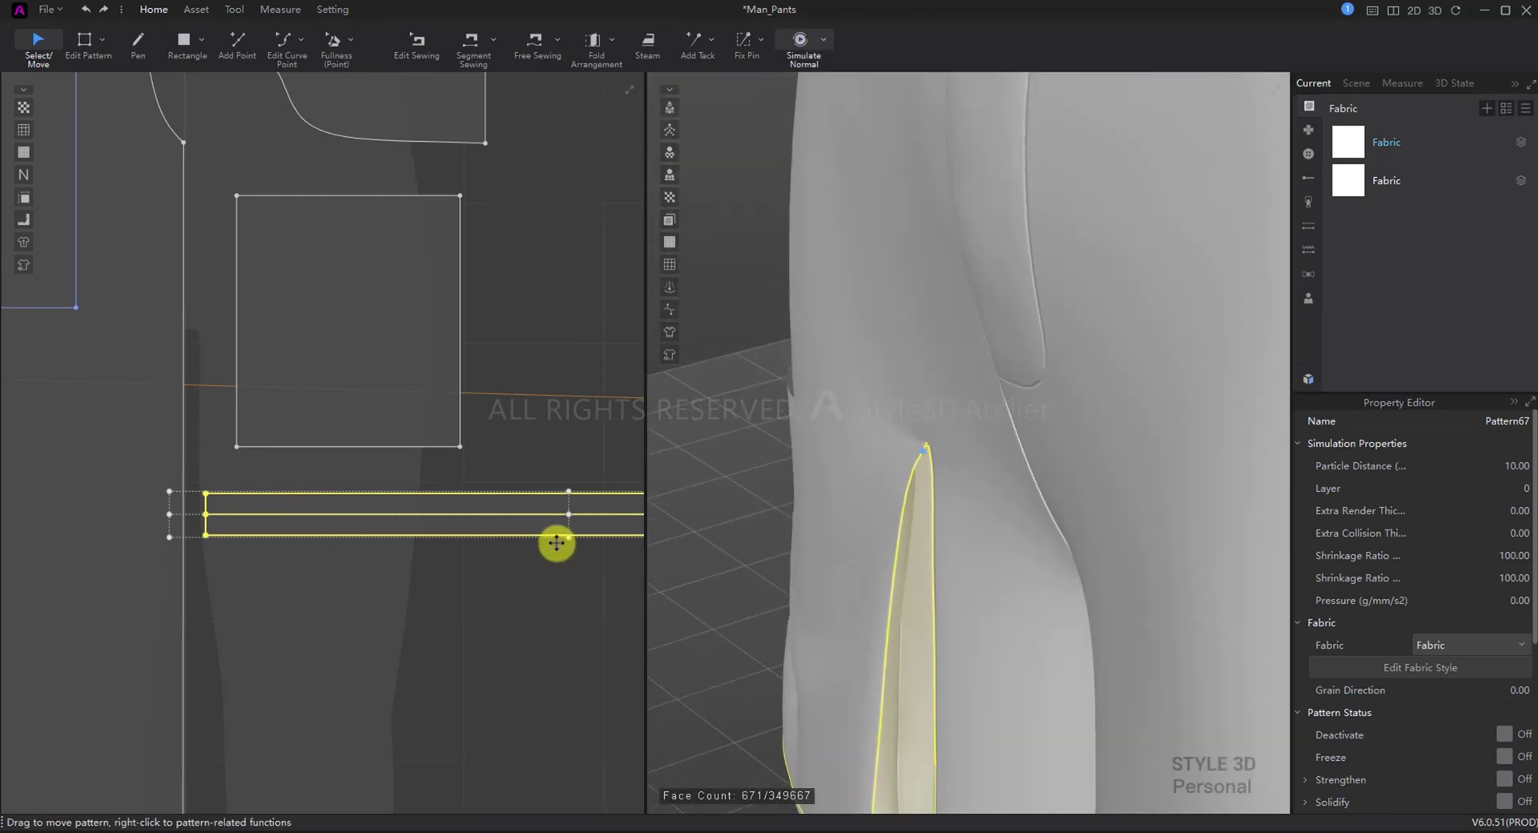
Step: Free-sew a 4 cm section at the strip's opposite end between its two long edges, with sewing type Turned
{"action": "scroll", "coordinate": [556, 541], "scroll_direction": "down", "scroll_amount": 3}
{"action": "middle_click_drag", "start_coordinate": [601, 529], "coordinate": [419, 567]}
{"action": "key", "text": "m"}
{"action": "left_click", "coordinate": [392, 566]}
{"action": "right_click", "coordinate": [359, 570]}
{"action": "key", "text": "Return"}
{"action": "left_click", "coordinate": [392, 589]}
{"action": "left_click", "coordinate": [353, 589]}
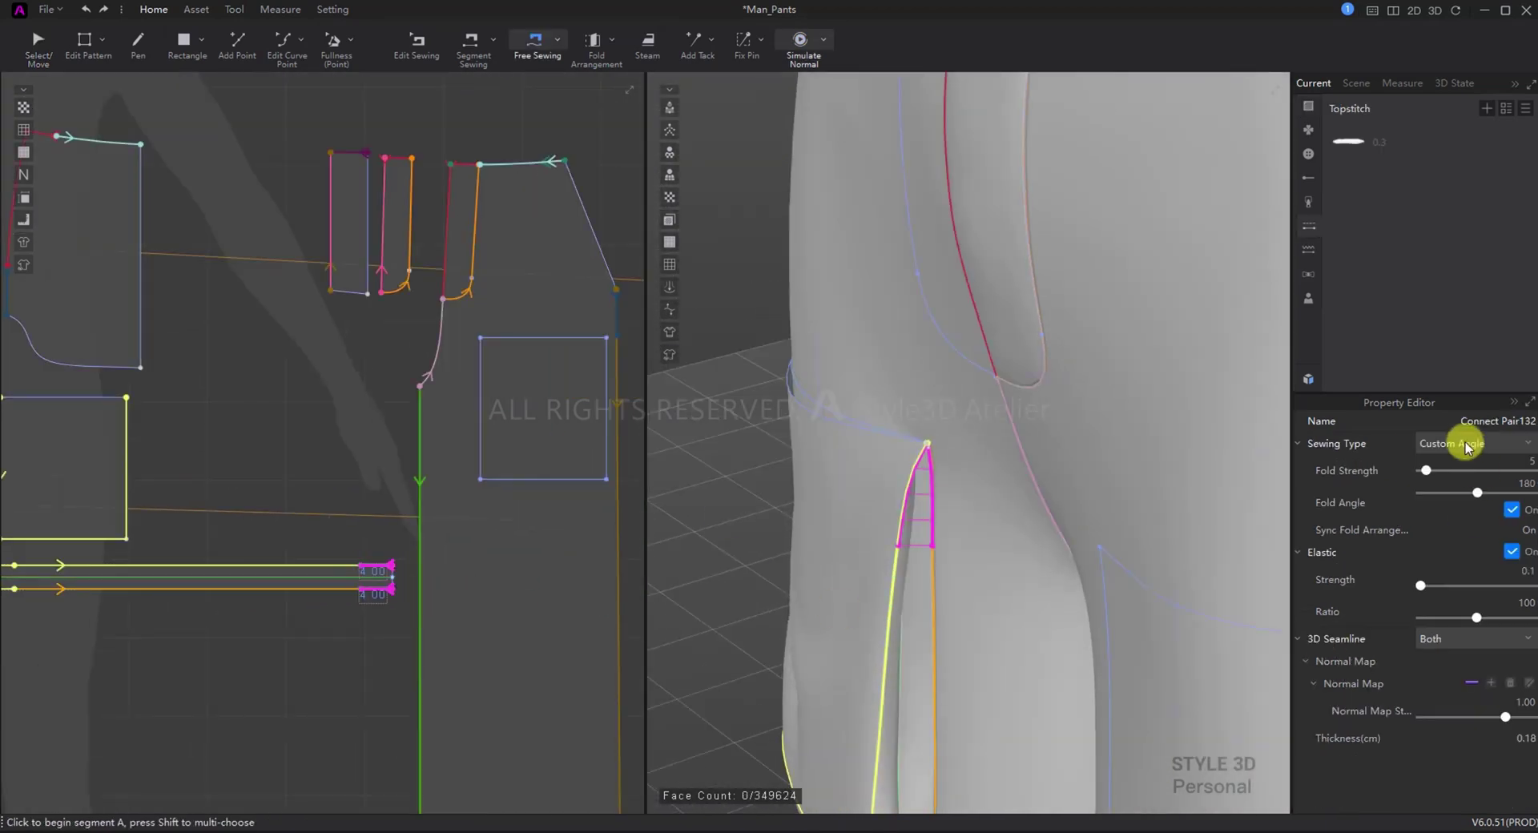
{"action": "left_click", "coordinate": [1470, 445]}
{"action": "left_click", "coordinate": [1447, 487]}
Step: Freeze the front panel behind the pocket during simulation and hide the pocket piece in 3D
{"action": "key", "text": "space"}
{"action": "left_click", "coordinate": [914, 570]}
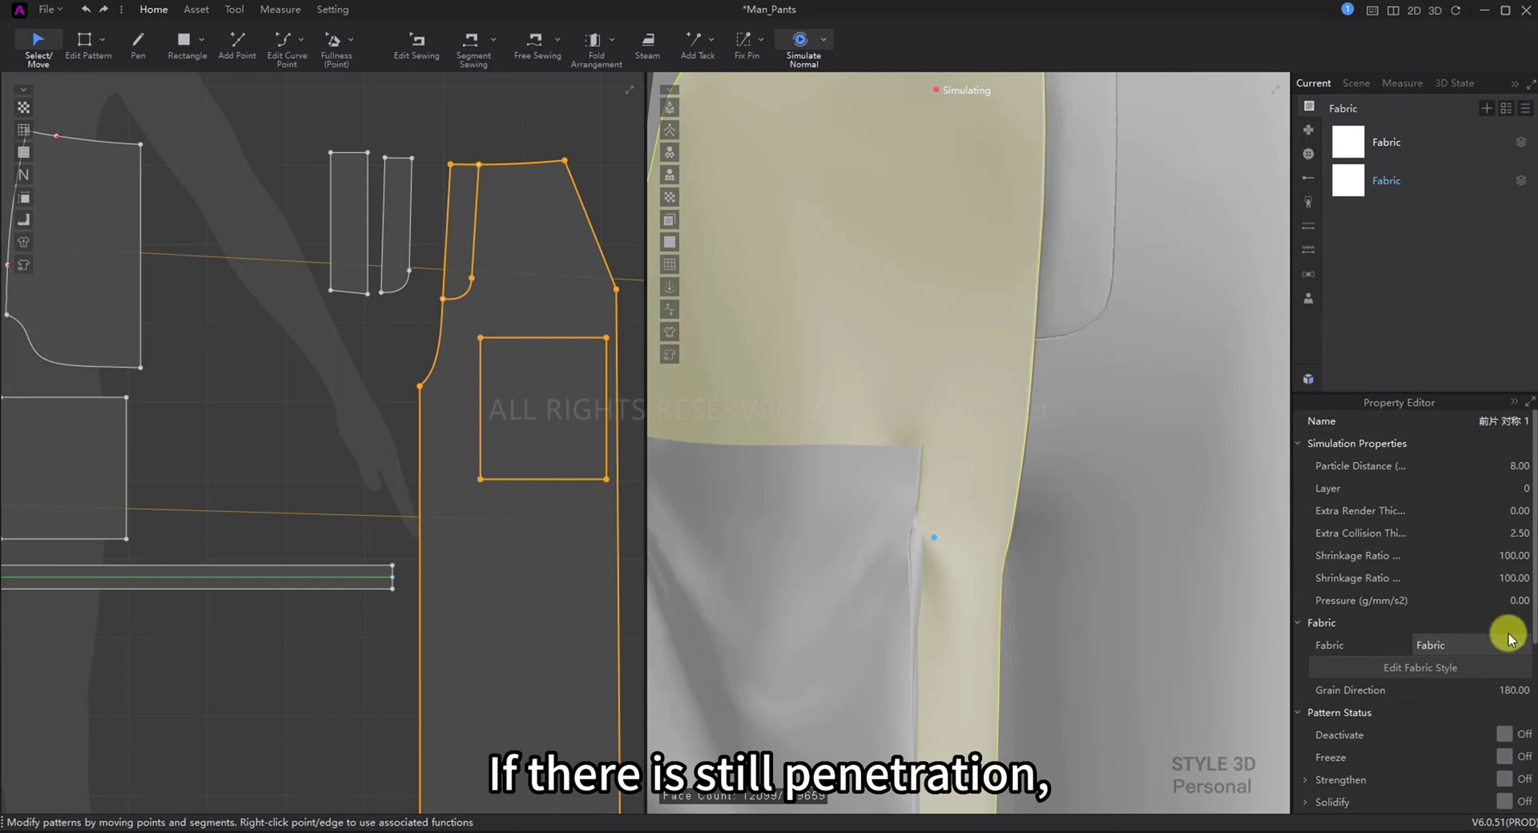
{"action": "scroll", "coordinate": [1504, 641], "scroll_direction": "down", "scroll_amount": 2}
{"action": "left_click", "coordinate": [1505, 624]}
{"action": "left_click", "coordinate": [831, 621]}
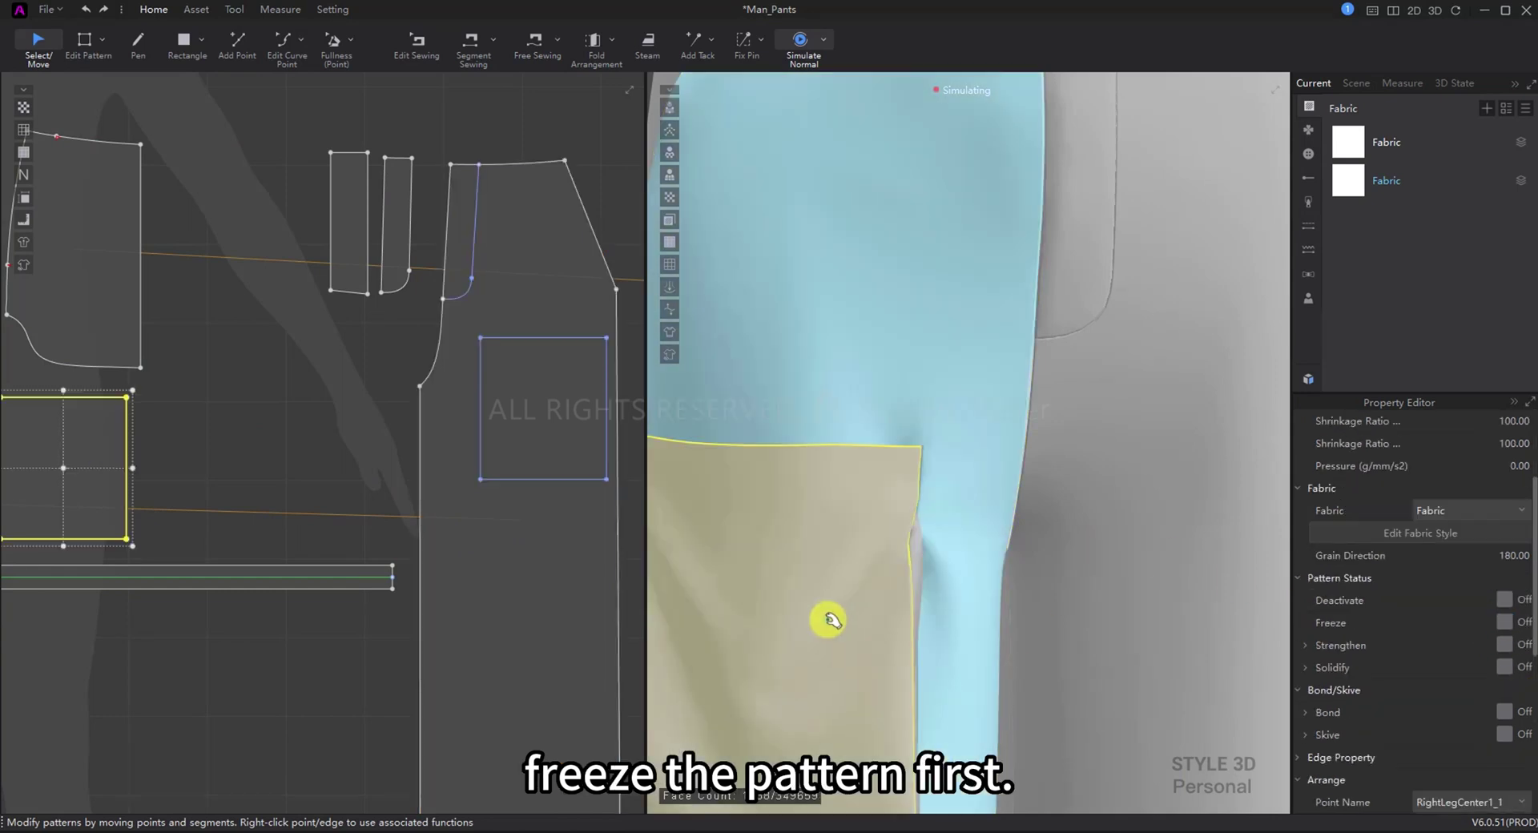
{"action": "middle_click_drag", "start_coordinate": [835, 618], "coordinate": [1075, 597]}
{"action": "key", "text": "shift+q"}
Step: Pull the exposed side strip straight along both sides of the pocket so it no longer penetrates the frozen panel
{"action": "left_click", "coordinate": [1108, 517]}
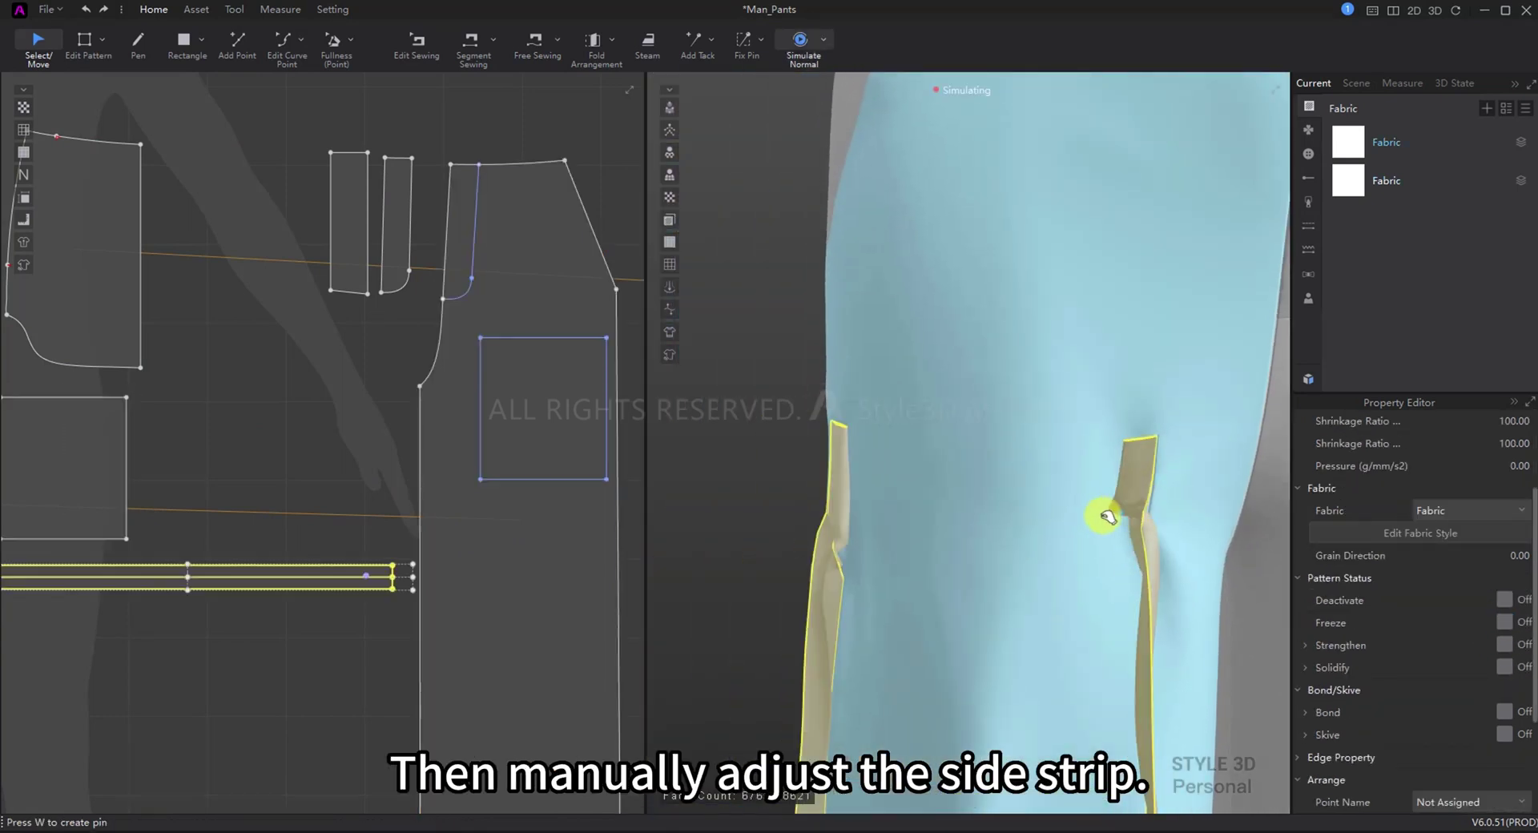
{"action": "right_click_drag", "start_coordinate": [1122, 498], "coordinate": [863, 535]}
{"action": "left_click_drag", "start_coordinate": [859, 535], "coordinate": [906, 538]}
{"action": "right_click_drag", "start_coordinate": [907, 538], "coordinate": [950, 541]}
{"action": "scroll", "coordinate": [906, 538], "scroll_direction": "up", "scroll_amount": 2}
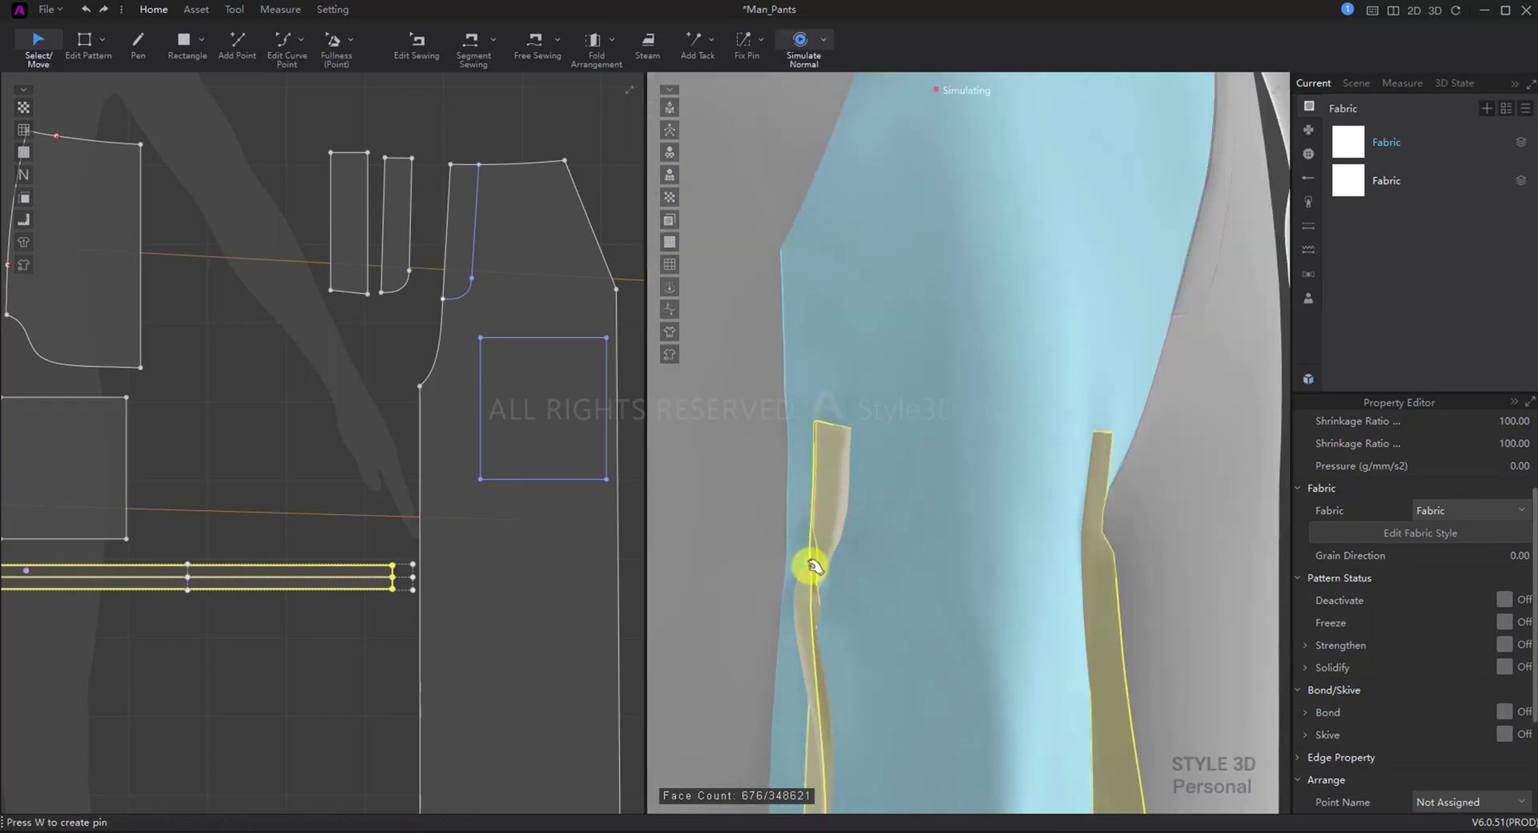
{"action": "left_click_drag", "start_coordinate": [813, 570], "coordinate": [848, 501]}
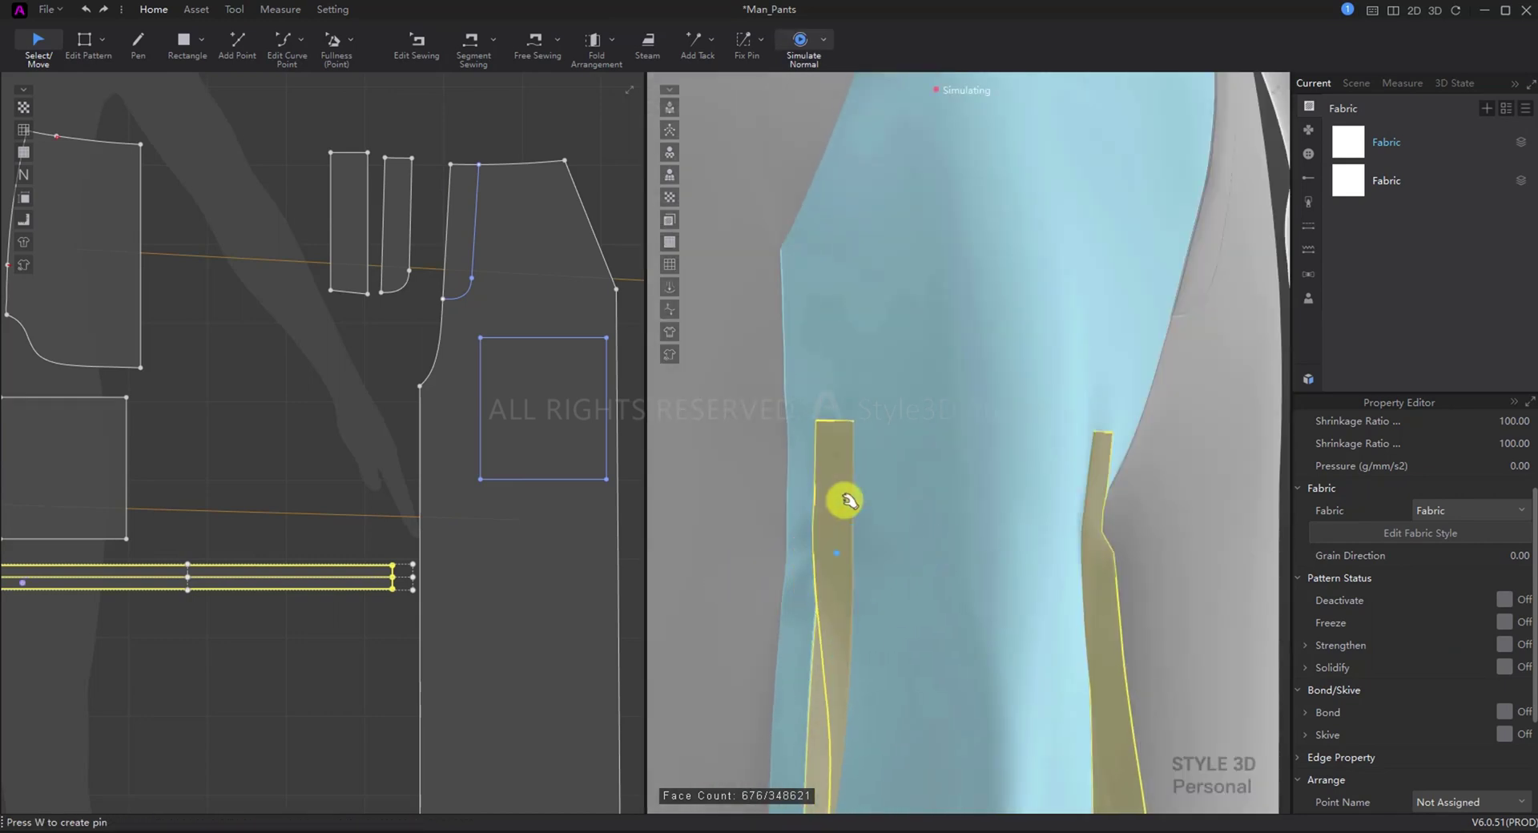
Step: Show all 3D patterns again and unfreeze the front panel
{"action": "right_click_drag", "start_coordinate": [849, 501], "coordinate": [982, 548]}
{"action": "key", "text": "shift+c"}
{"action": "left_click", "coordinate": [985, 549]}
{"action": "left_click", "coordinate": [1020, 392]}
{"action": "left_click", "coordinate": [1504, 623]}
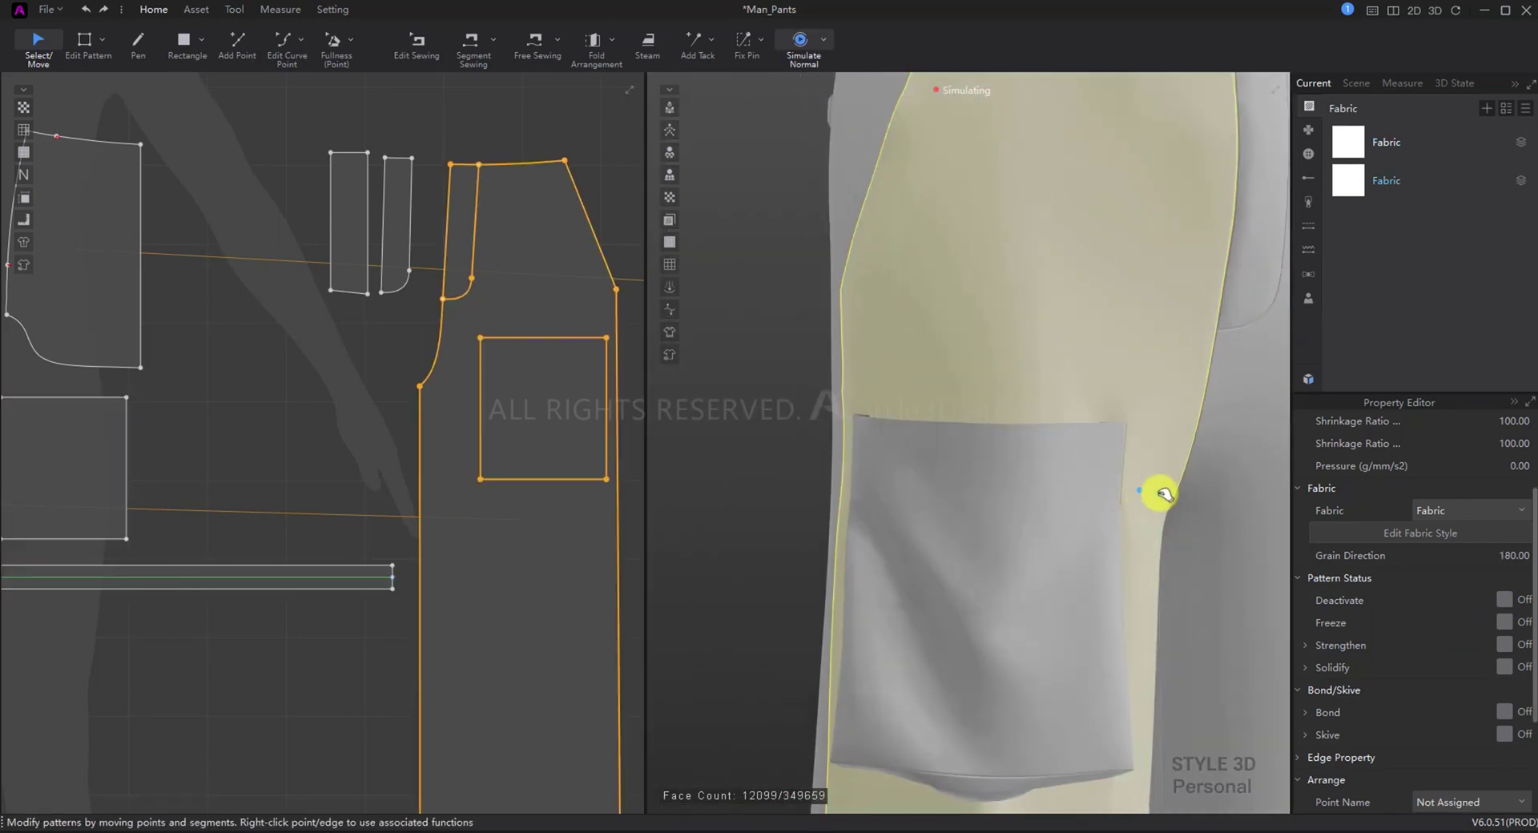
Step: Pull the side strip's lower corners and bottom section inward under the pocket while simulating
{"action": "left_click", "coordinate": [1034, 505]}
{"action": "right_click_drag", "start_coordinate": [1000, 711], "coordinate": [1002, 632]}
{"action": "left_click_drag", "start_coordinate": [1002, 632], "coordinate": [1020, 598]}
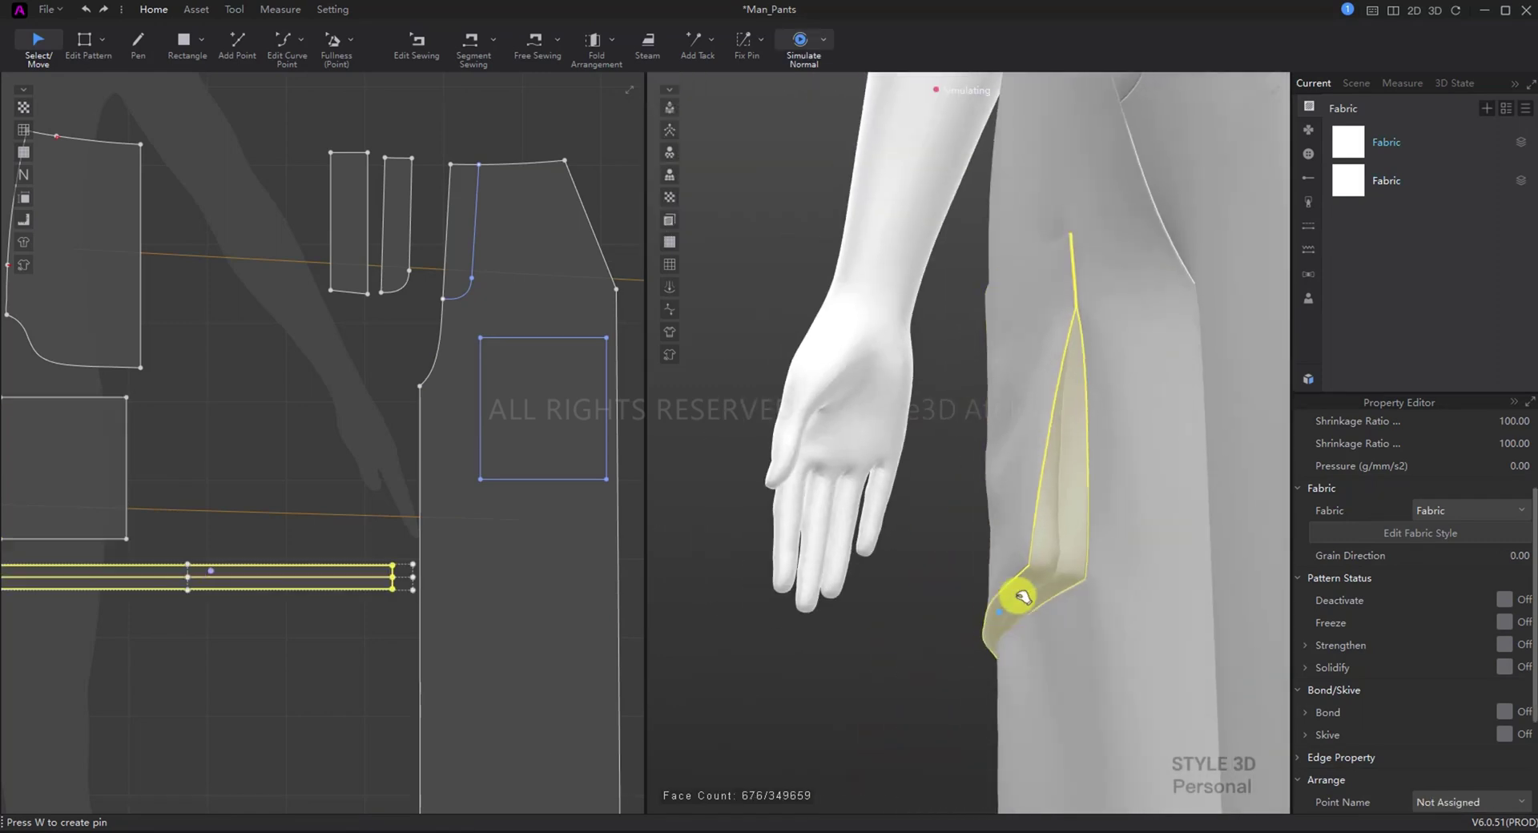
{"action": "right_click_drag", "start_coordinate": [1020, 598], "coordinate": [975, 611]}
{"action": "left_click_drag", "start_coordinate": [966, 589], "coordinate": [1002, 563]}
{"action": "left_click", "coordinate": [996, 600]}
{"action": "right_click_drag", "start_coordinate": [996, 600], "coordinate": [1061, 597]}
{"action": "left_click_drag", "start_coordinate": [1061, 597], "coordinate": [1096, 570]}
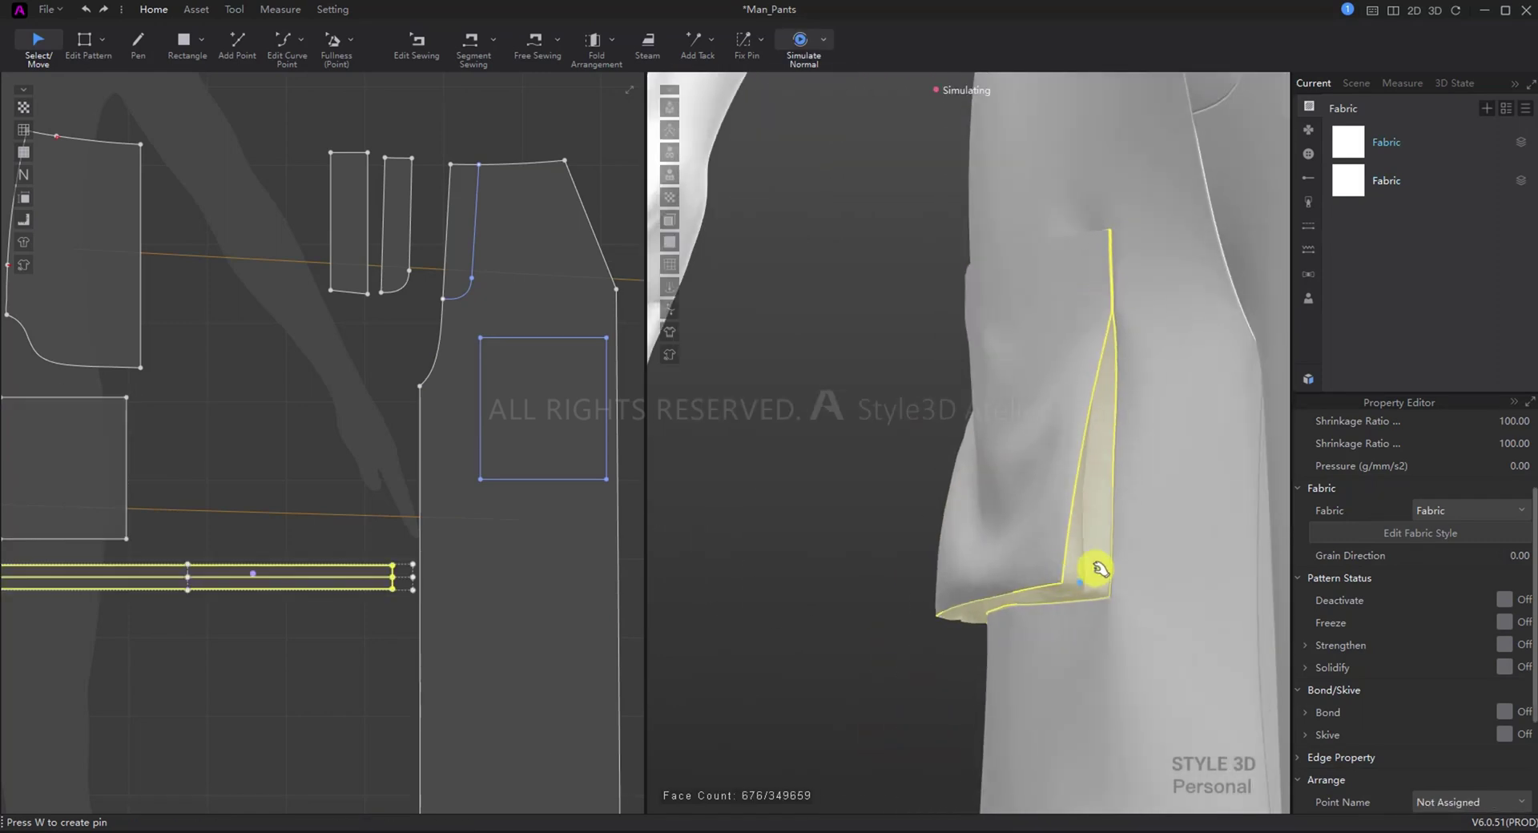
{"action": "right_click_drag", "start_coordinate": [1122, 601], "coordinate": [1078, 608]}
{"action": "left_click", "coordinate": [1012, 642]}
Step: Restart the simulation and settle the pocket piece against the trouser leg
{"action": "key", "text": "space"}
{"action": "right_click_drag", "start_coordinate": [1012, 643], "coordinate": [1199, 647]}
{"action": "key", "text": "space"}
{"action": "left_click", "coordinate": [1202, 584]}
{"action": "left_click", "coordinate": [985, 482]}
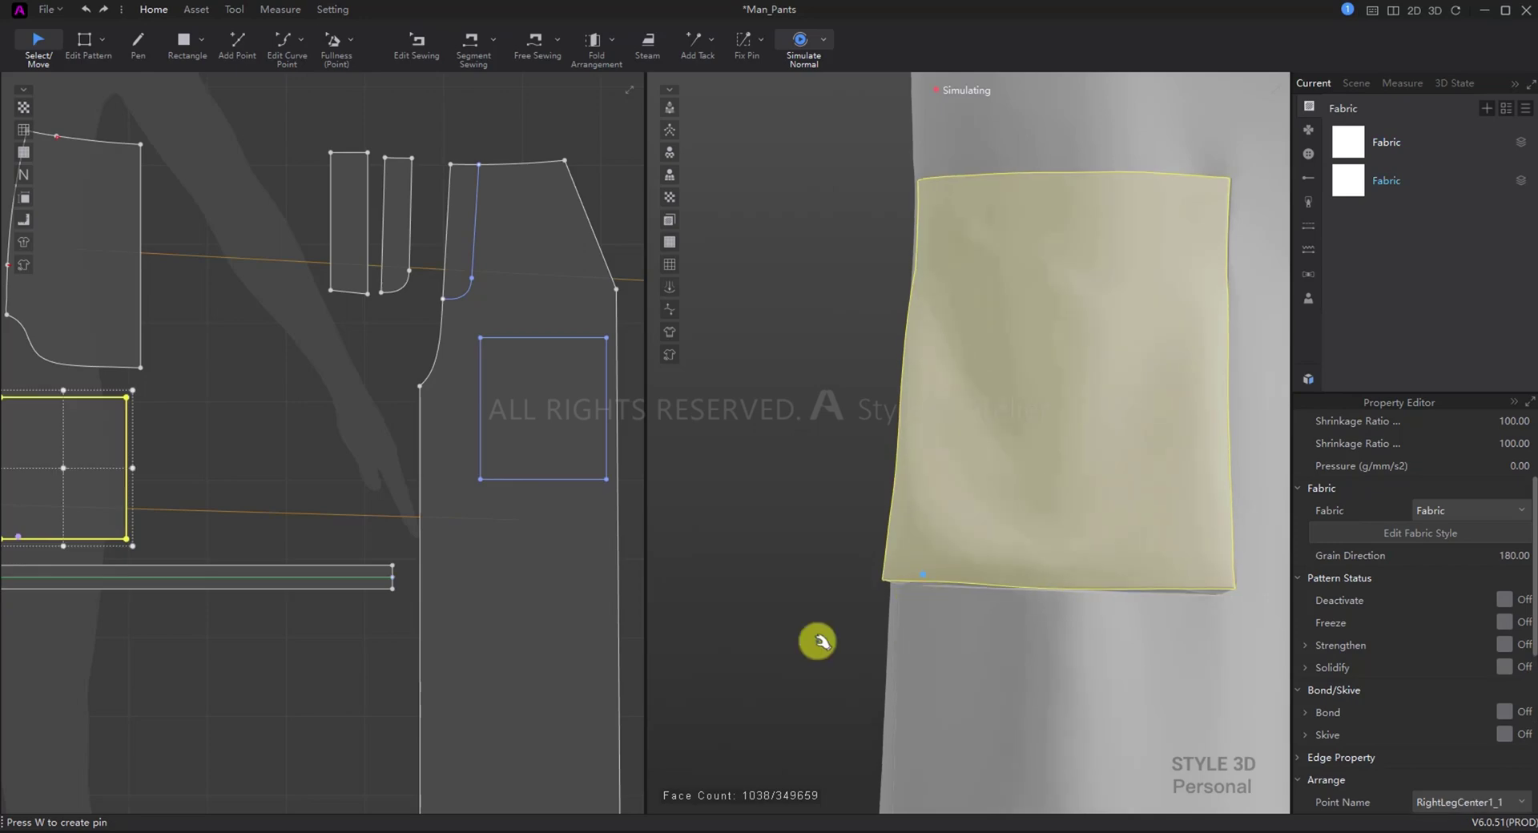
{"action": "left_click", "coordinate": [821, 642]}
{"action": "key", "text": "2"}
{"action": "scroll", "coordinate": [921, 535], "scroll_direction": "up", "scroll_amount": 2}
{"action": "left_click", "coordinate": [902, 504]}
Step: Add one equidistant internal line 2.50 cm above the pocket outline's top edge, using the Backward direction
{"action": "scroll", "coordinate": [335, 529], "scroll_direction": "down", "scroll_amount": 2}
{"action": "middle_click_drag", "start_coordinate": [198, 477], "coordinate": [461, 519]}
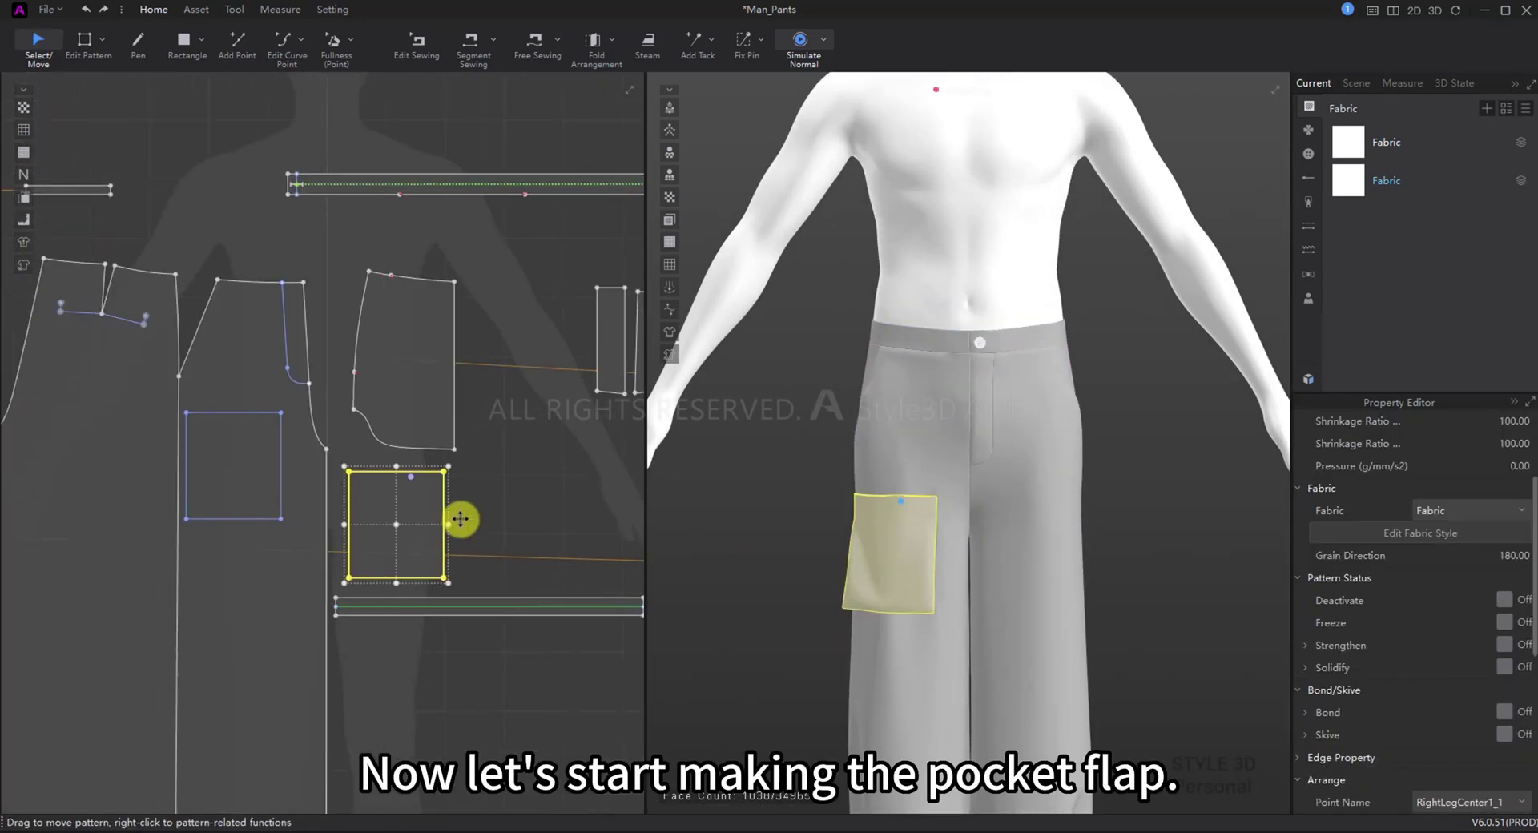
{"action": "key", "text": "z"}
{"action": "left_click", "coordinate": [233, 412]}
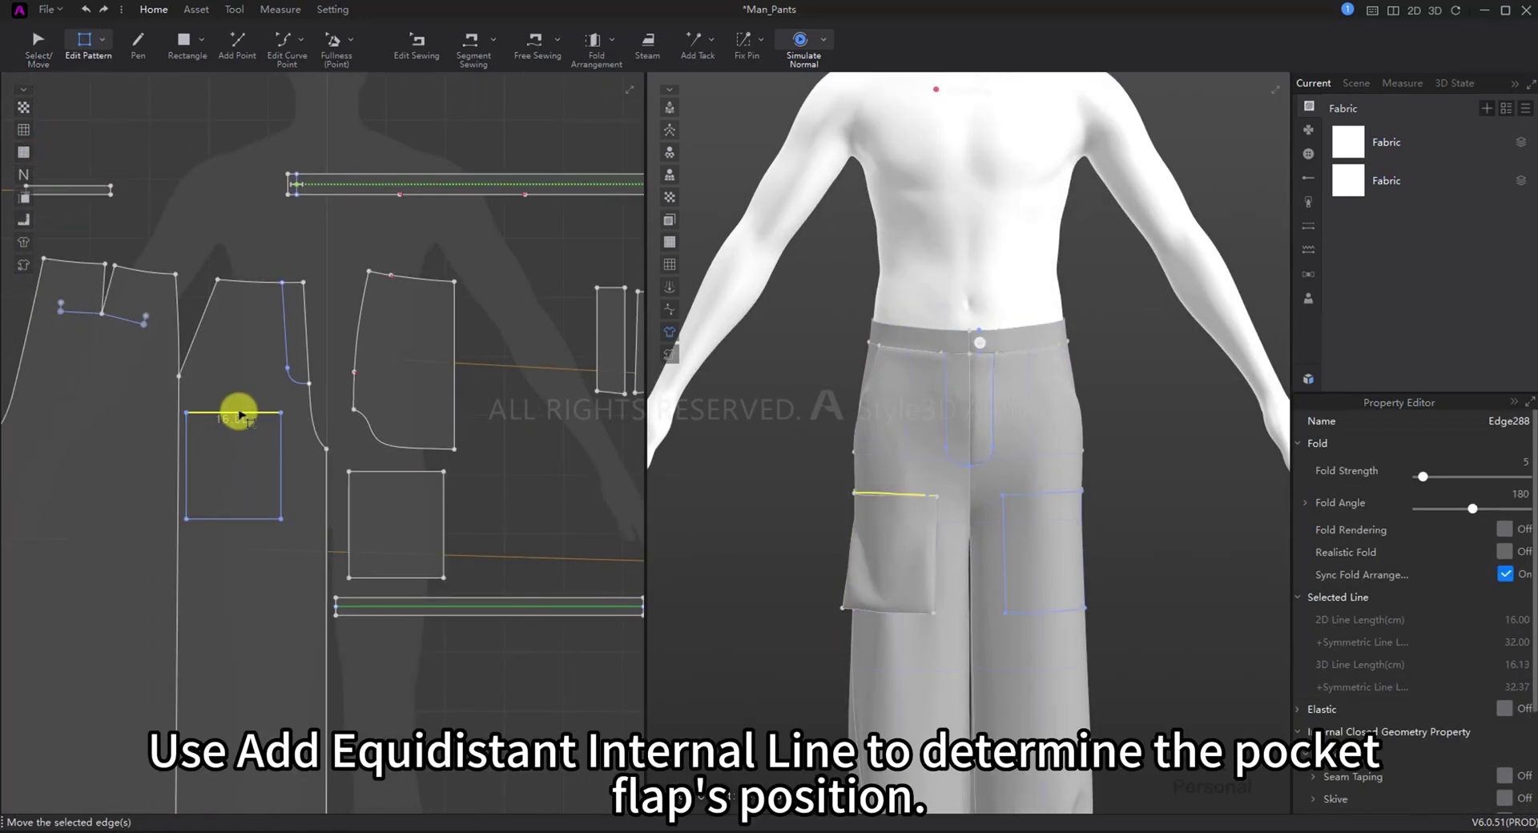
{"action": "right_click", "coordinate": [261, 414]}
{"action": "left_click", "coordinate": [320, 613]}
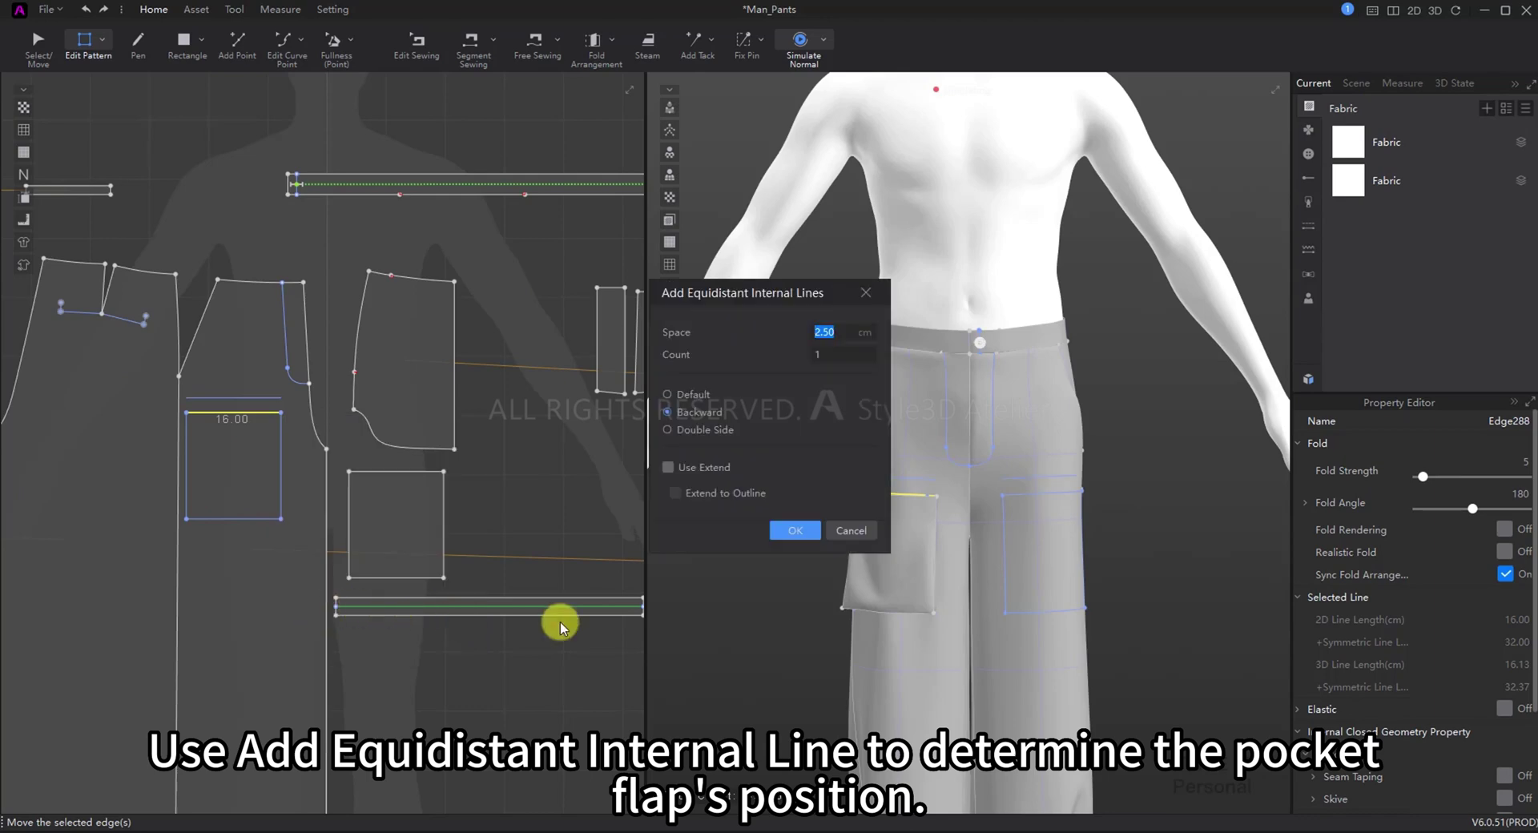
{"action": "left_click", "coordinate": [796, 532]}
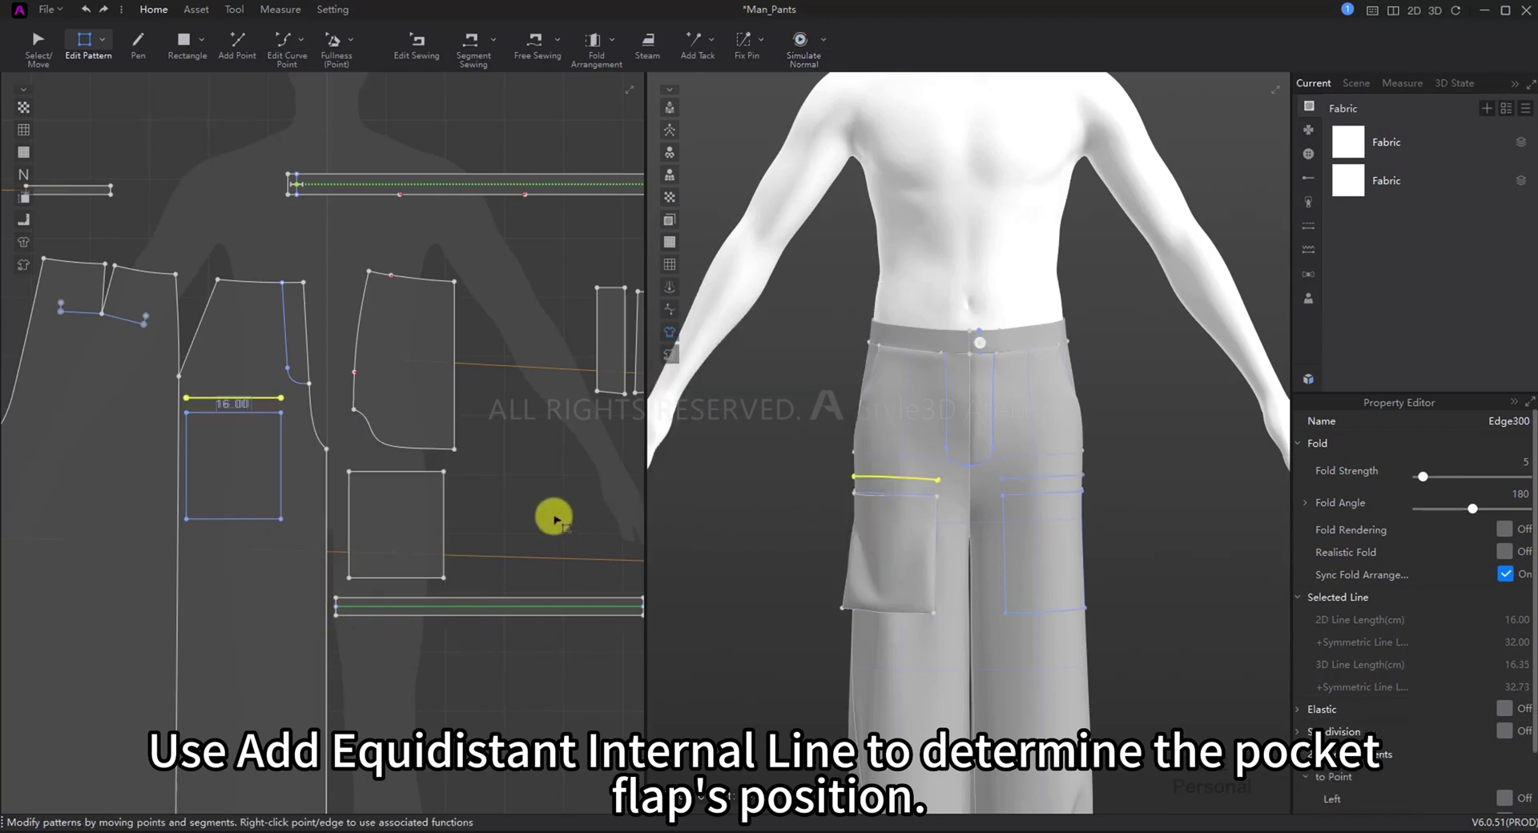
Step: Create a 16 cm wide rectangular pattern for the pocket flap beside the pocket piece
{"action": "left_click", "coordinate": [181, 45]}
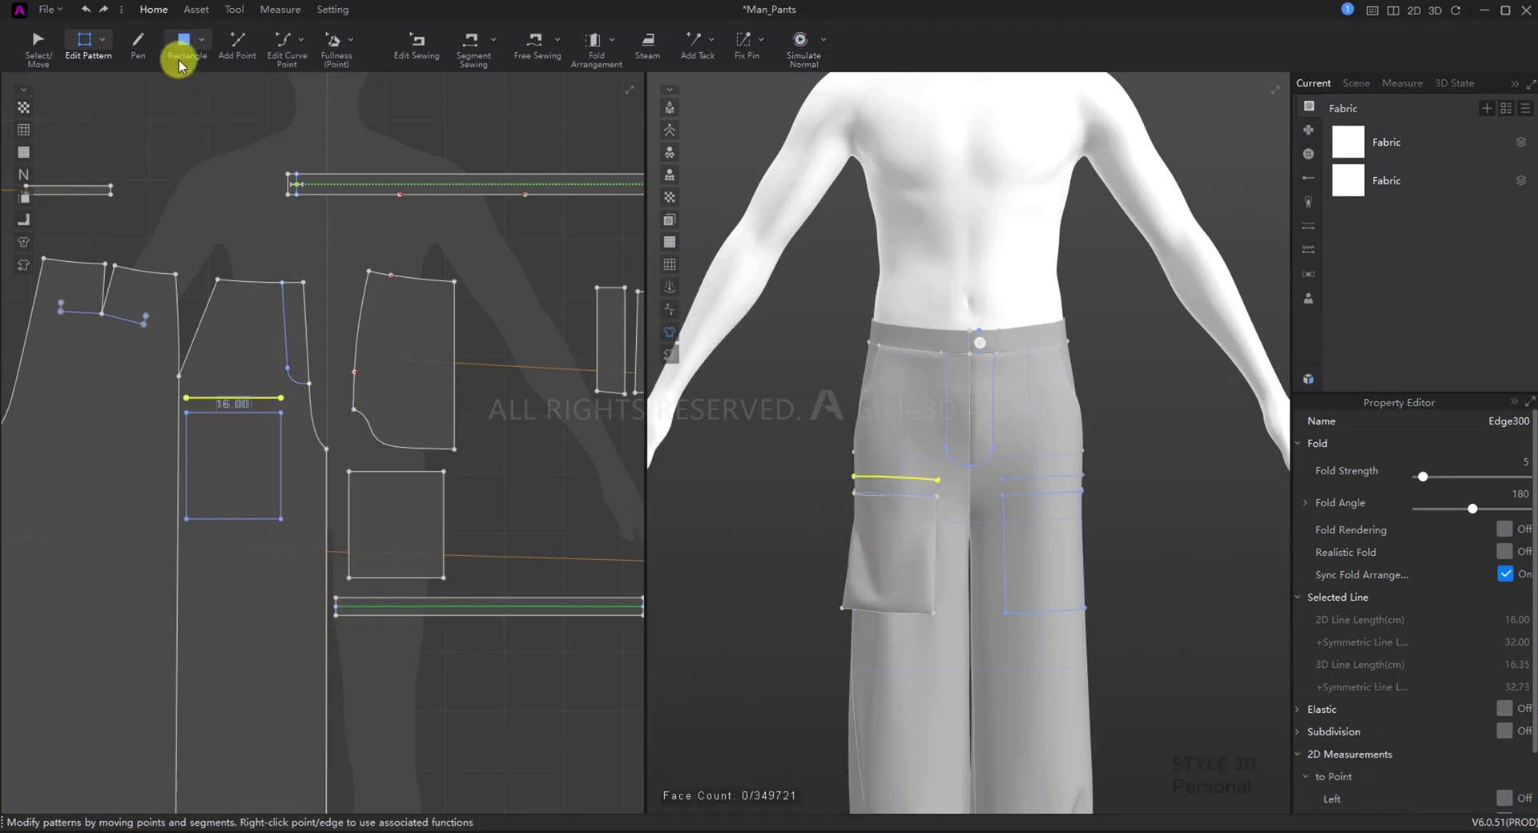
{"action": "left_click", "coordinate": [513, 471]}
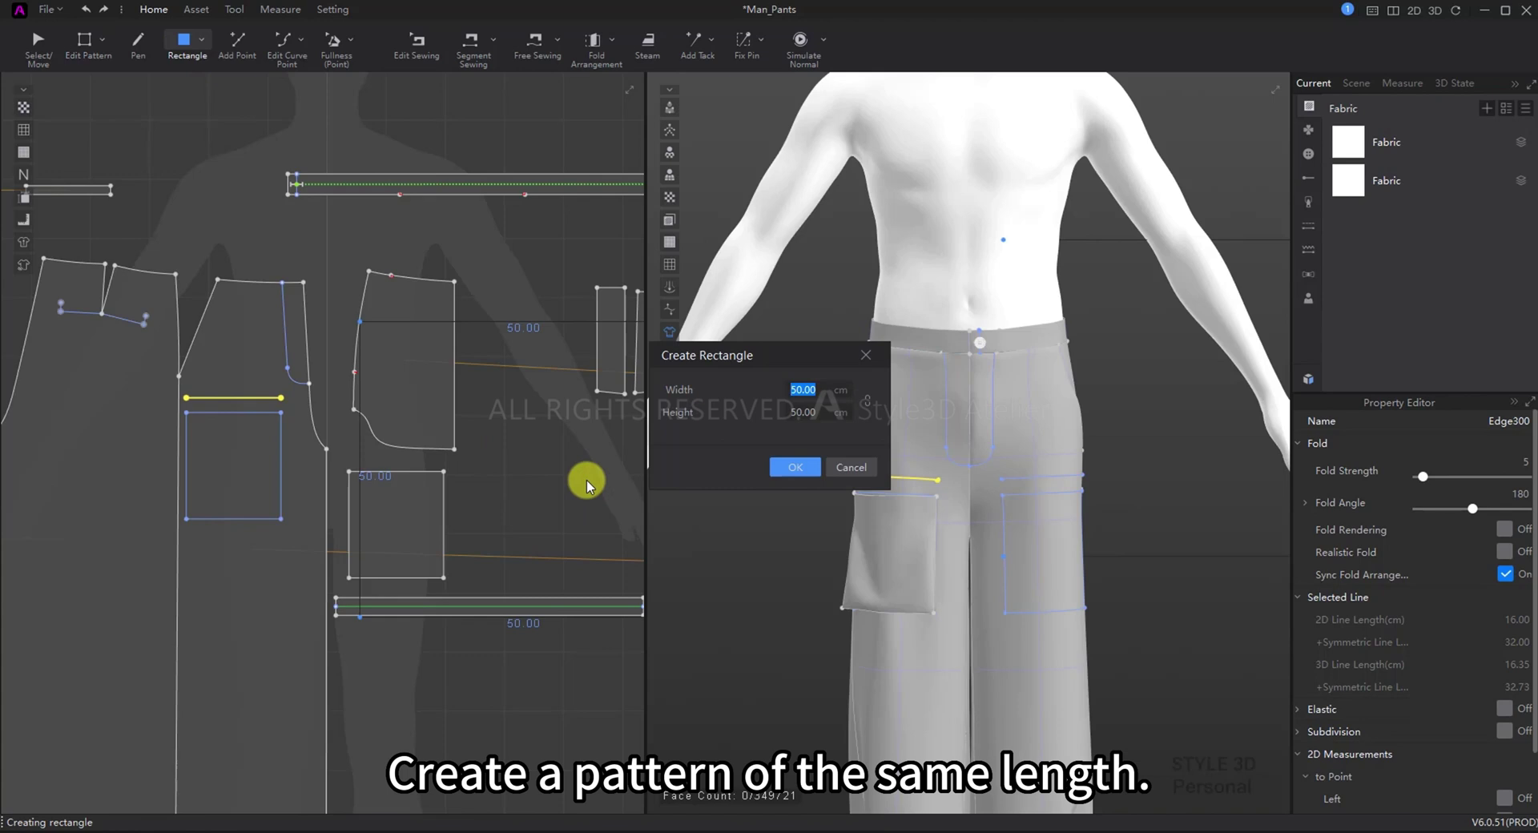
{"action": "double_click", "coordinate": [825, 408]}
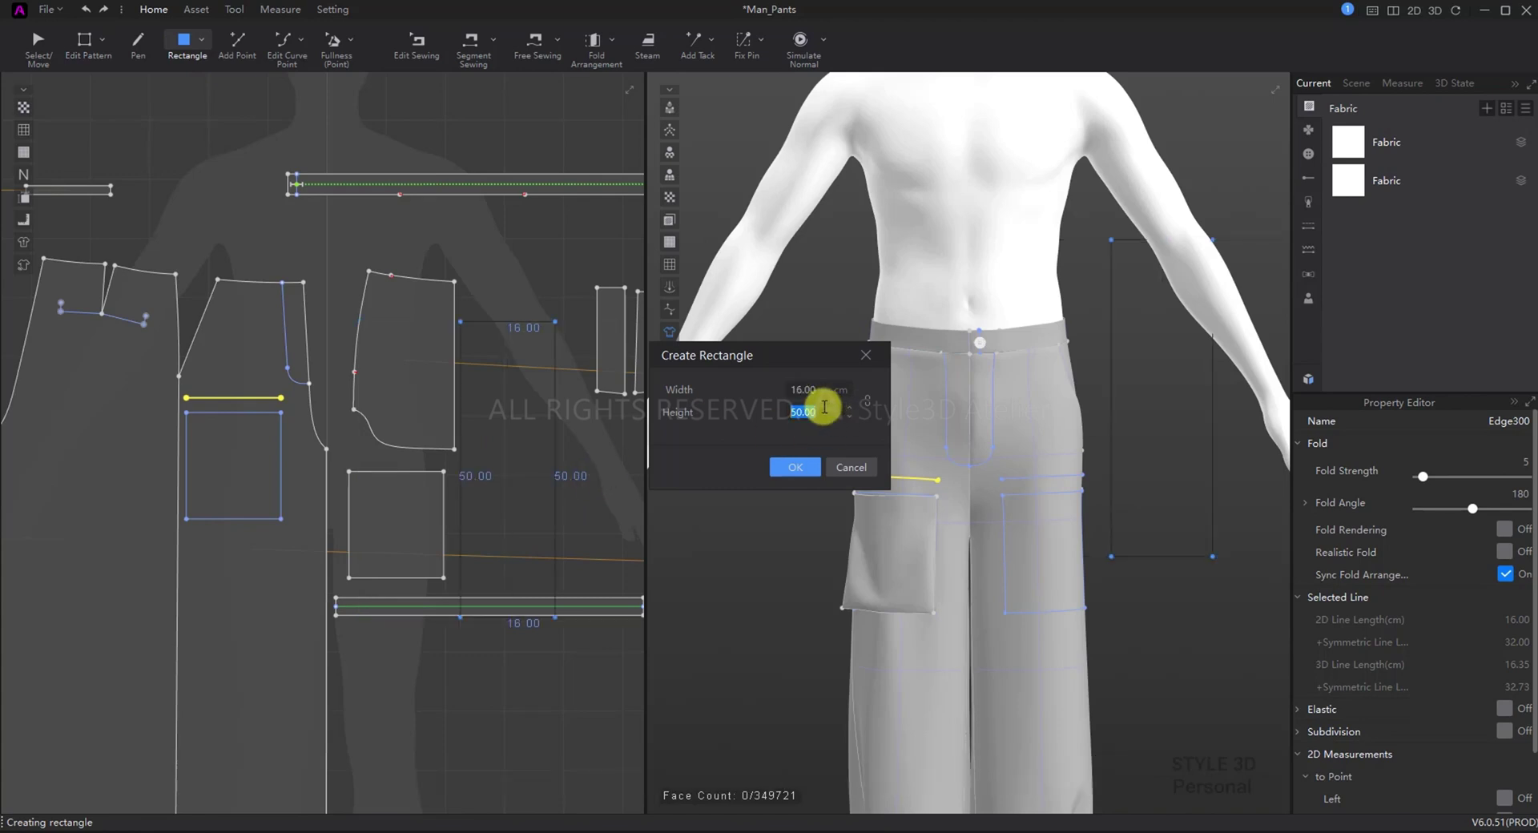
{"action": "key", "text": "Return"}
Step: Add a midpoint to the flap's bottom edge and move it straight down 2.5 cm
{"action": "key", "text": "x"}
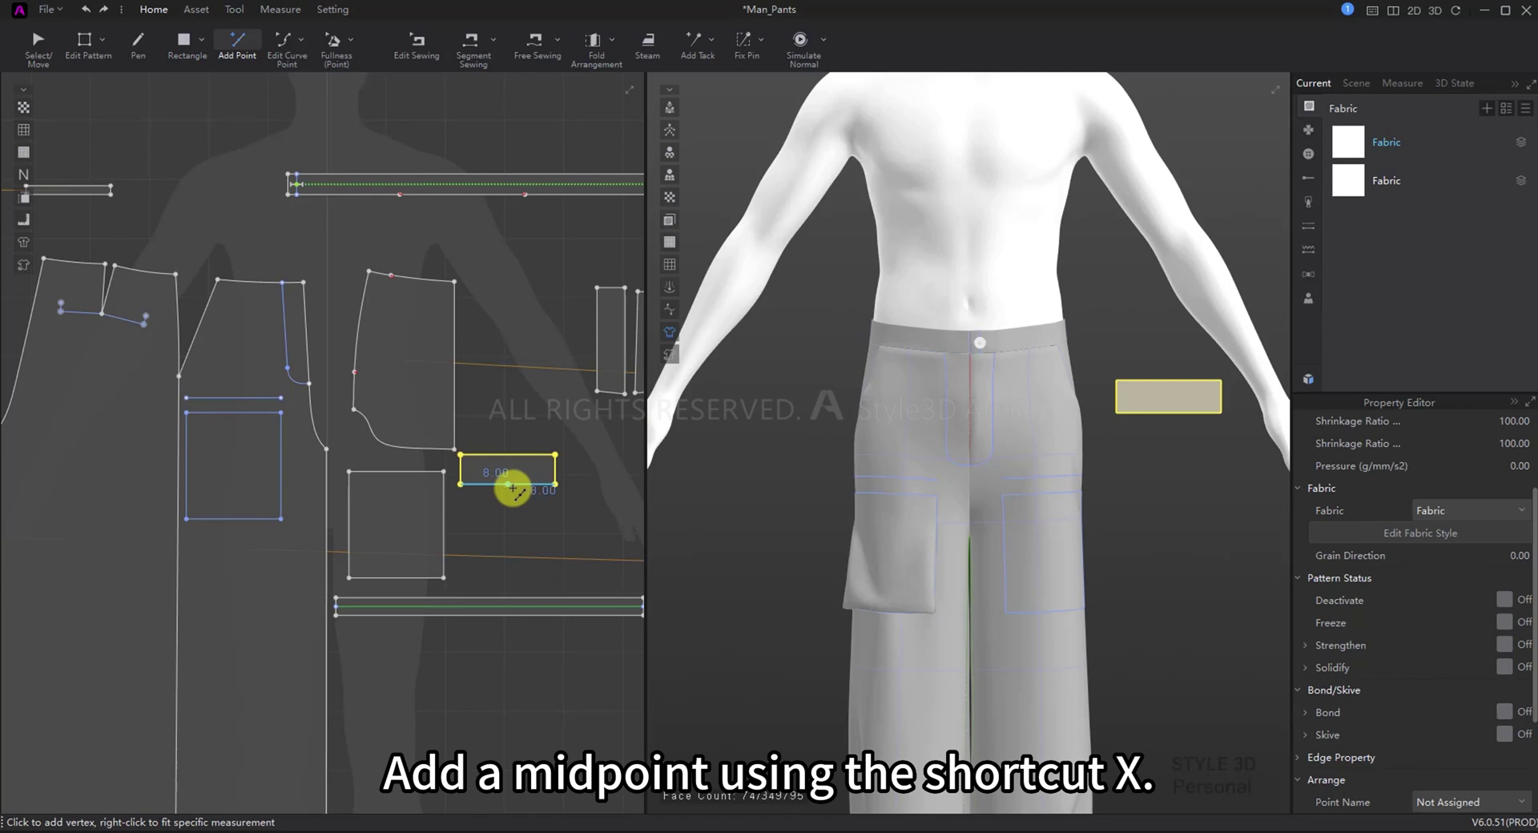
{"action": "left_click", "coordinate": [513, 488]}
{"action": "left_click_drag", "start_coordinate": [510, 493], "coordinate": [510, 515]}
{"action": "right_click", "coordinate": [508, 517]}
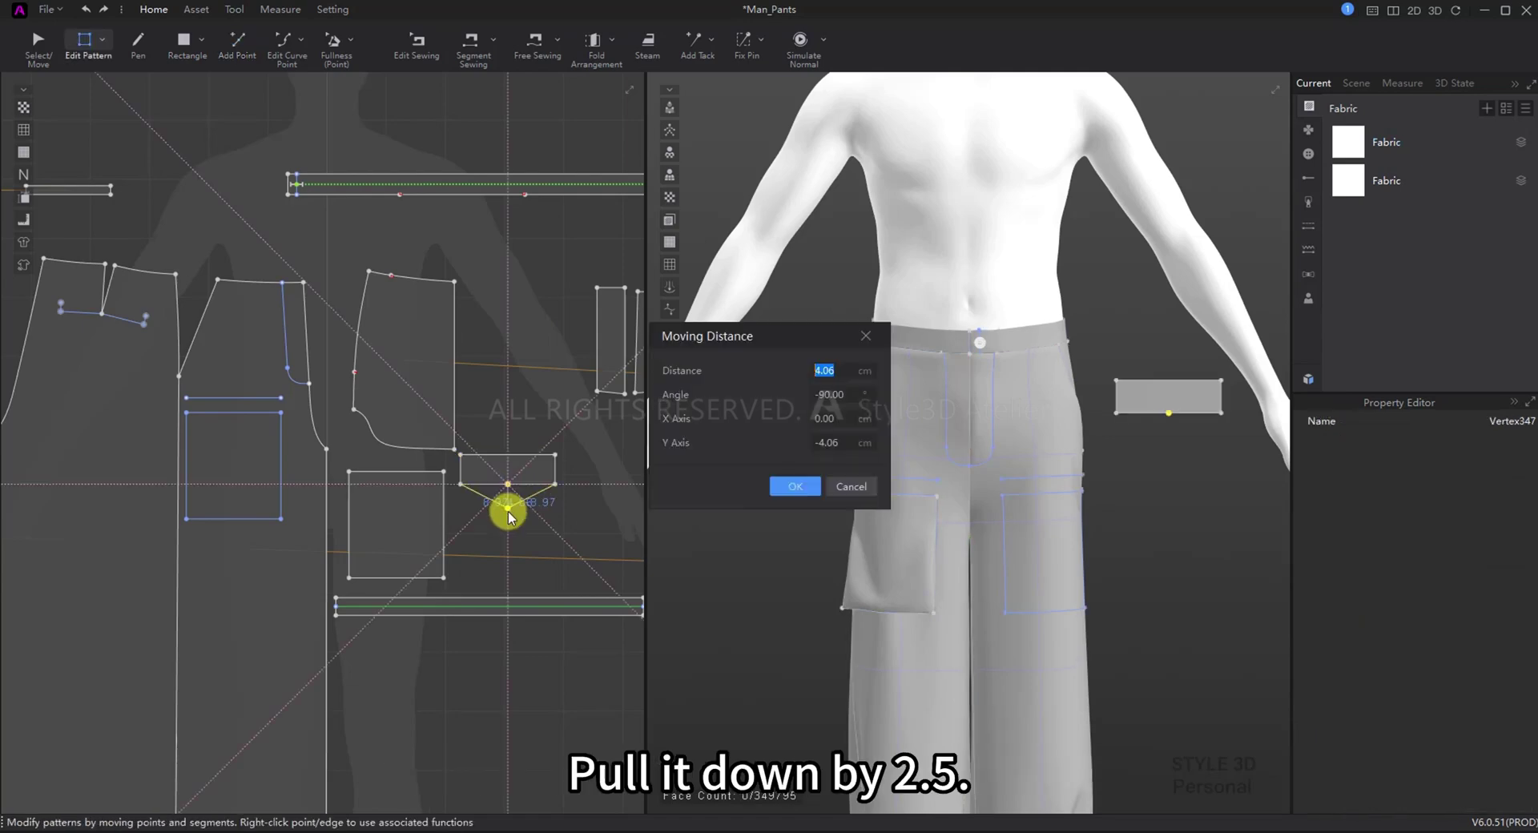
{"action": "type", "text": "2.5"}
{"action": "key", "text": "Return"}
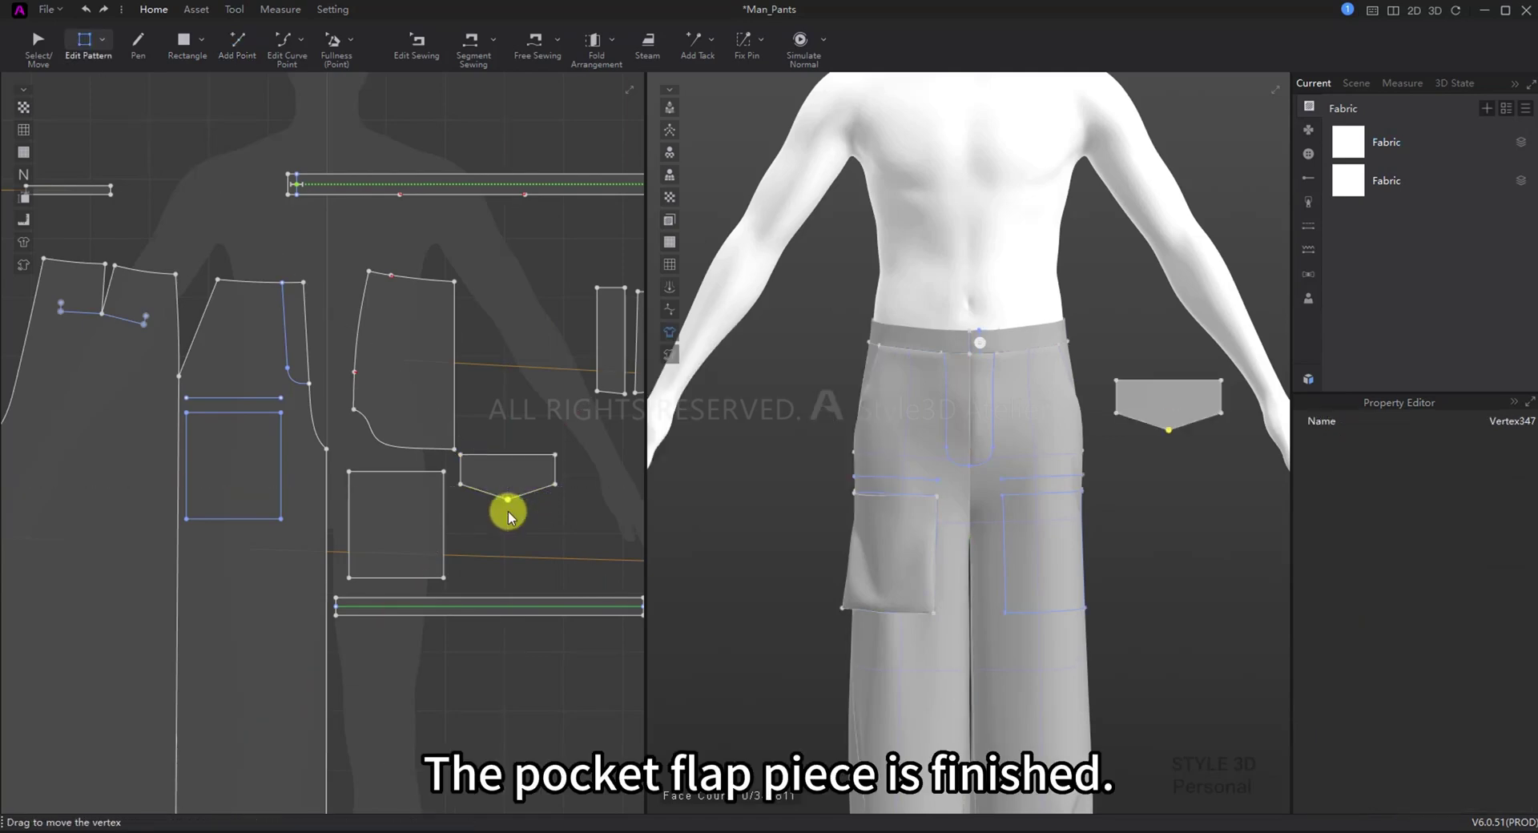
Step: Segment-sew the flap's top edge to the new internal line above the pocket outline
{"action": "middle_click_drag", "start_coordinate": [495, 500], "coordinate": [494, 567]}
{"action": "key", "text": "n"}
{"action": "left_click", "coordinate": [492, 521]}
{"action": "left_click", "coordinate": [227, 466]}
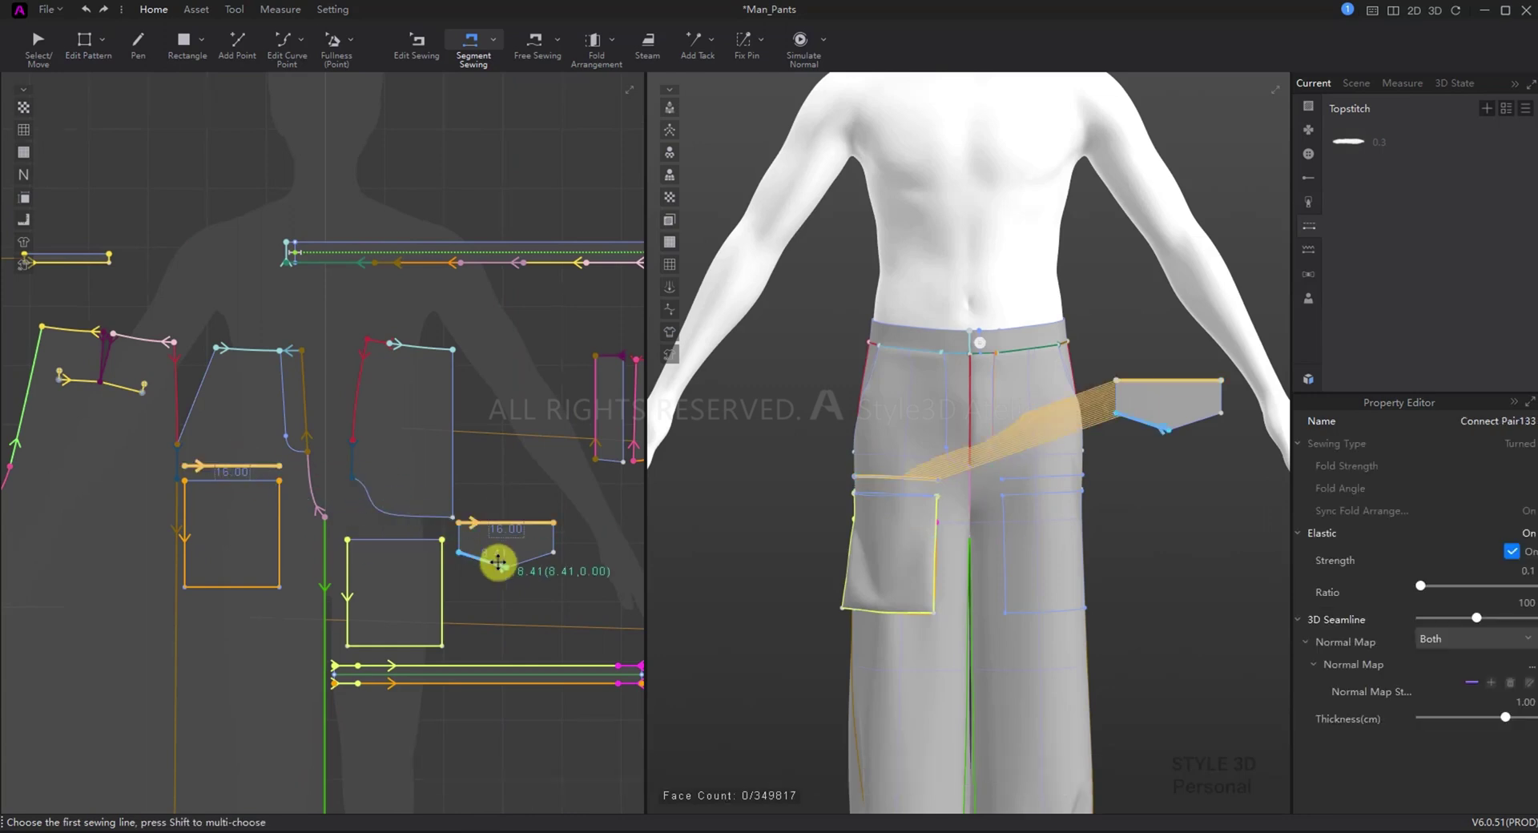
Step: Position the flap over the pocket on the avatar and start the simulation
{"action": "key", "text": "a"}
{"action": "left_click", "coordinate": [492, 553]}
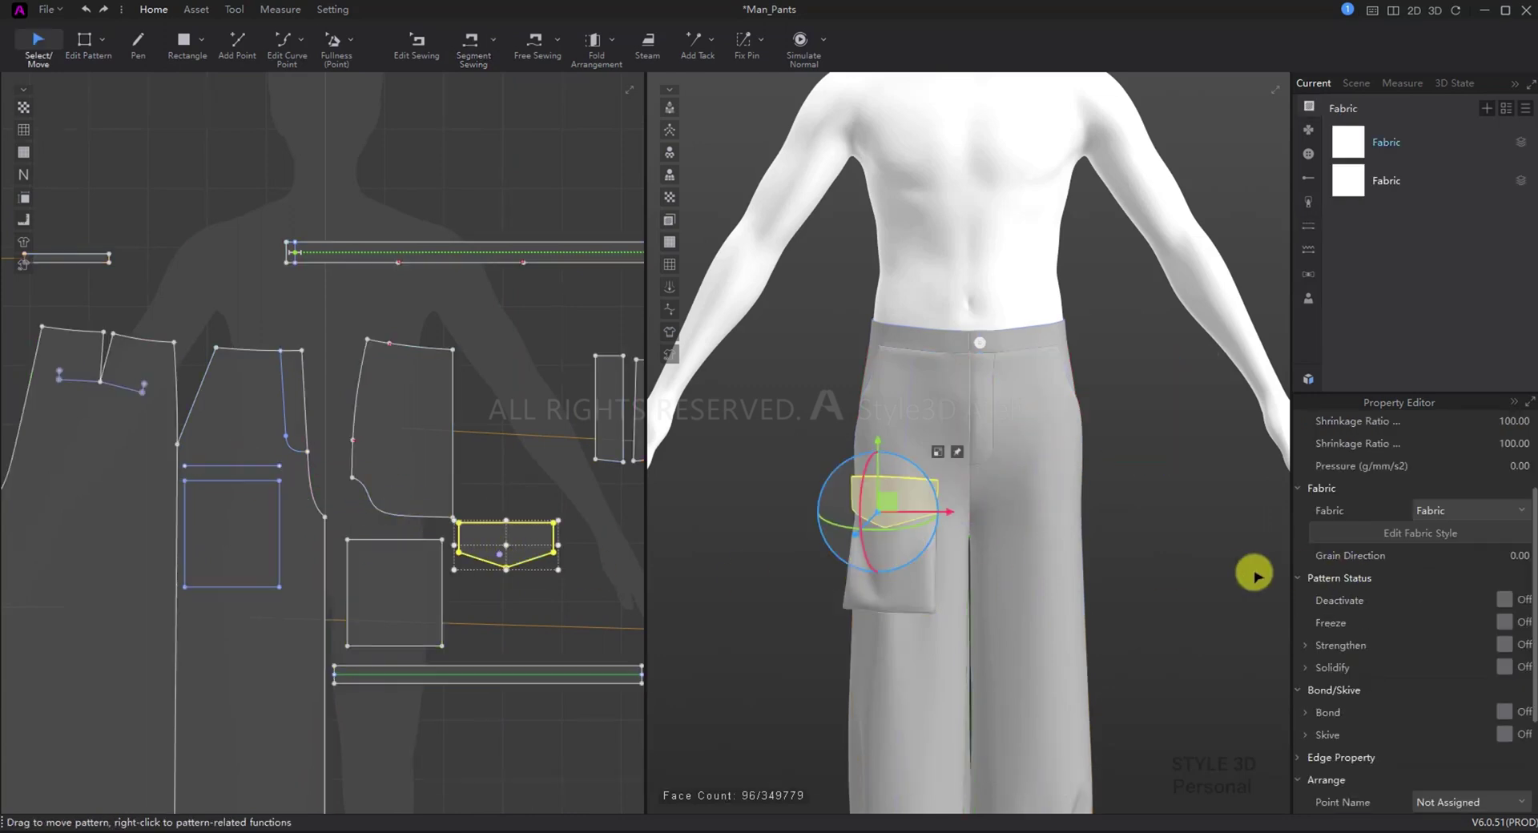
{"action": "key", "text": "space"}
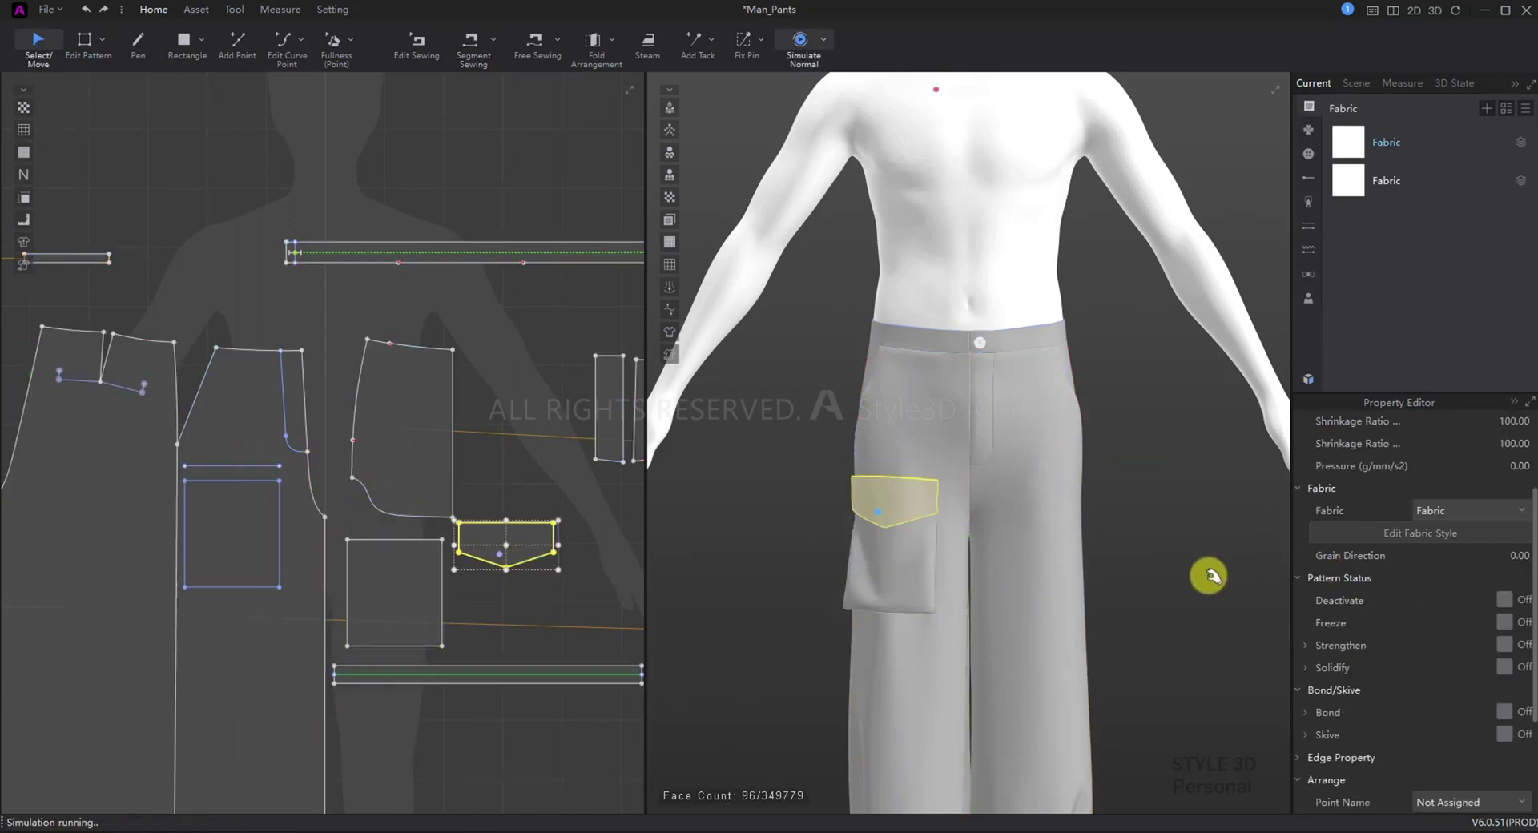
Step: Set the flap's particle distance to 10 and simulate its drape over the pocket
{"action": "scroll", "coordinate": [1480, 481], "scroll_direction": "up", "scroll_amount": 3}
{"action": "type", "text": "10"}
{"action": "key", "text": "Return"}
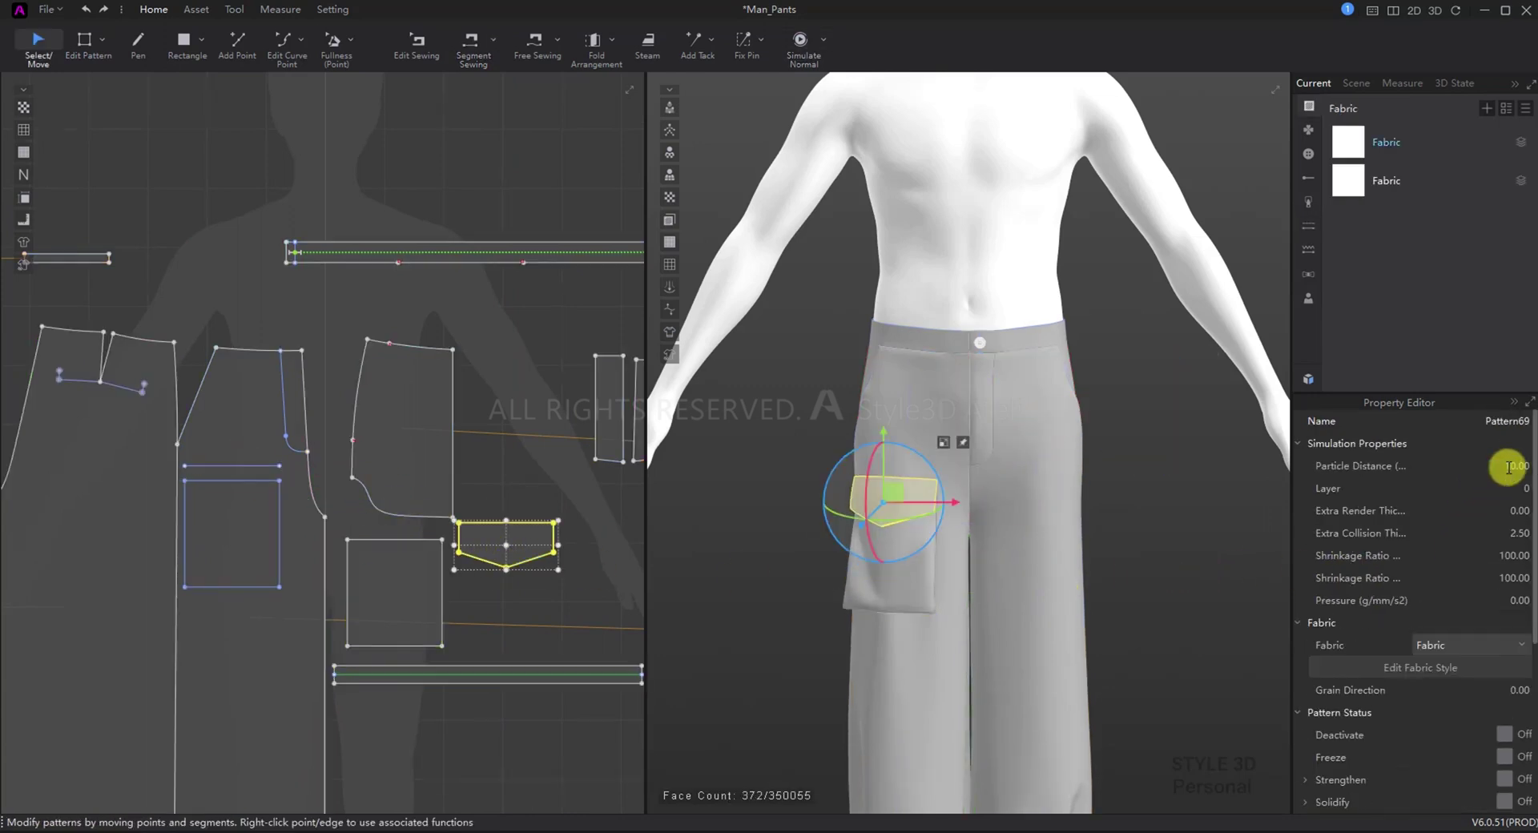
{"action": "right_click_drag", "start_coordinate": [1170, 587], "coordinate": [1024, 631]}
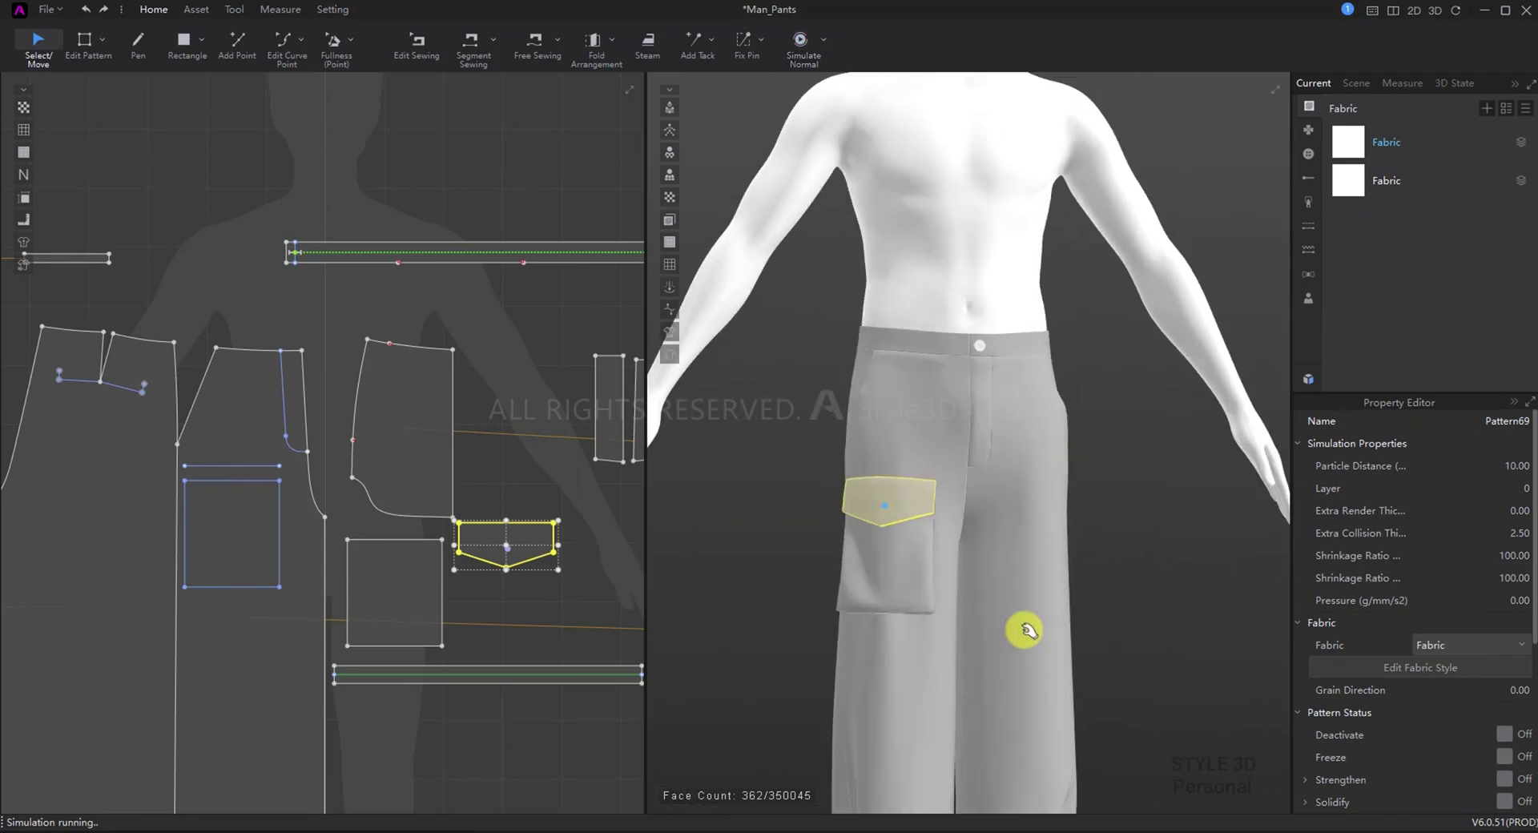
{"action": "scroll", "coordinate": [1062, 631], "scroll_direction": "down", "scroll_amount": 4}
{"action": "key", "text": "space"}
Step: Mirror the pocket, flap and gusset to the other leg using Symmetry Pattern with Seam, and apply Symmetry The Shape to the copies
{"action": "left_click", "coordinate": [529, 590]}
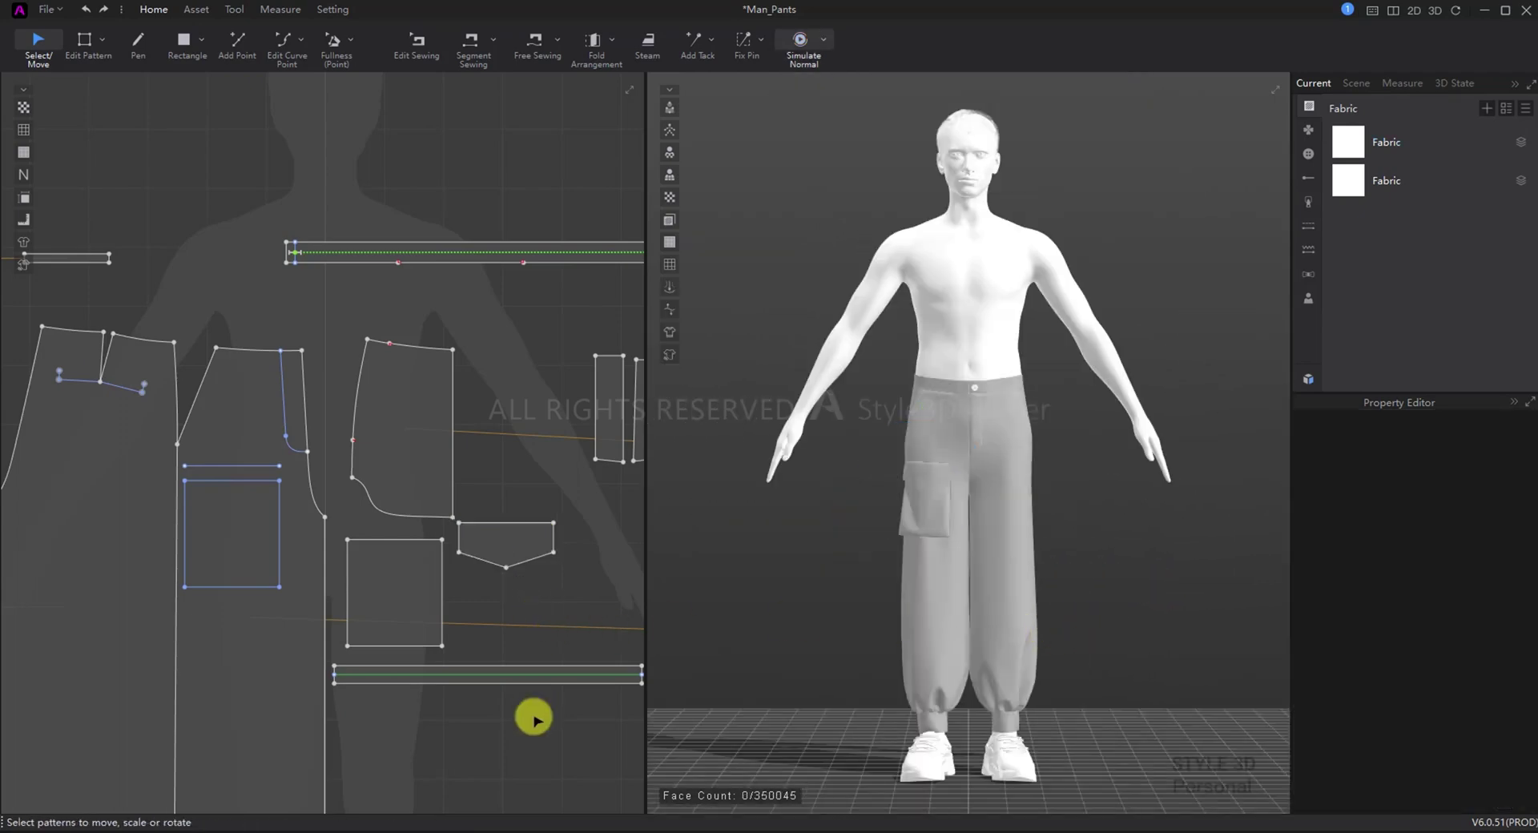
{"action": "left_click", "coordinate": [407, 555]}
{"action": "scroll", "coordinate": [395, 560], "scroll_direction": "down", "scroll_amount": 5}
{"action": "right_click", "coordinate": [338, 527]}
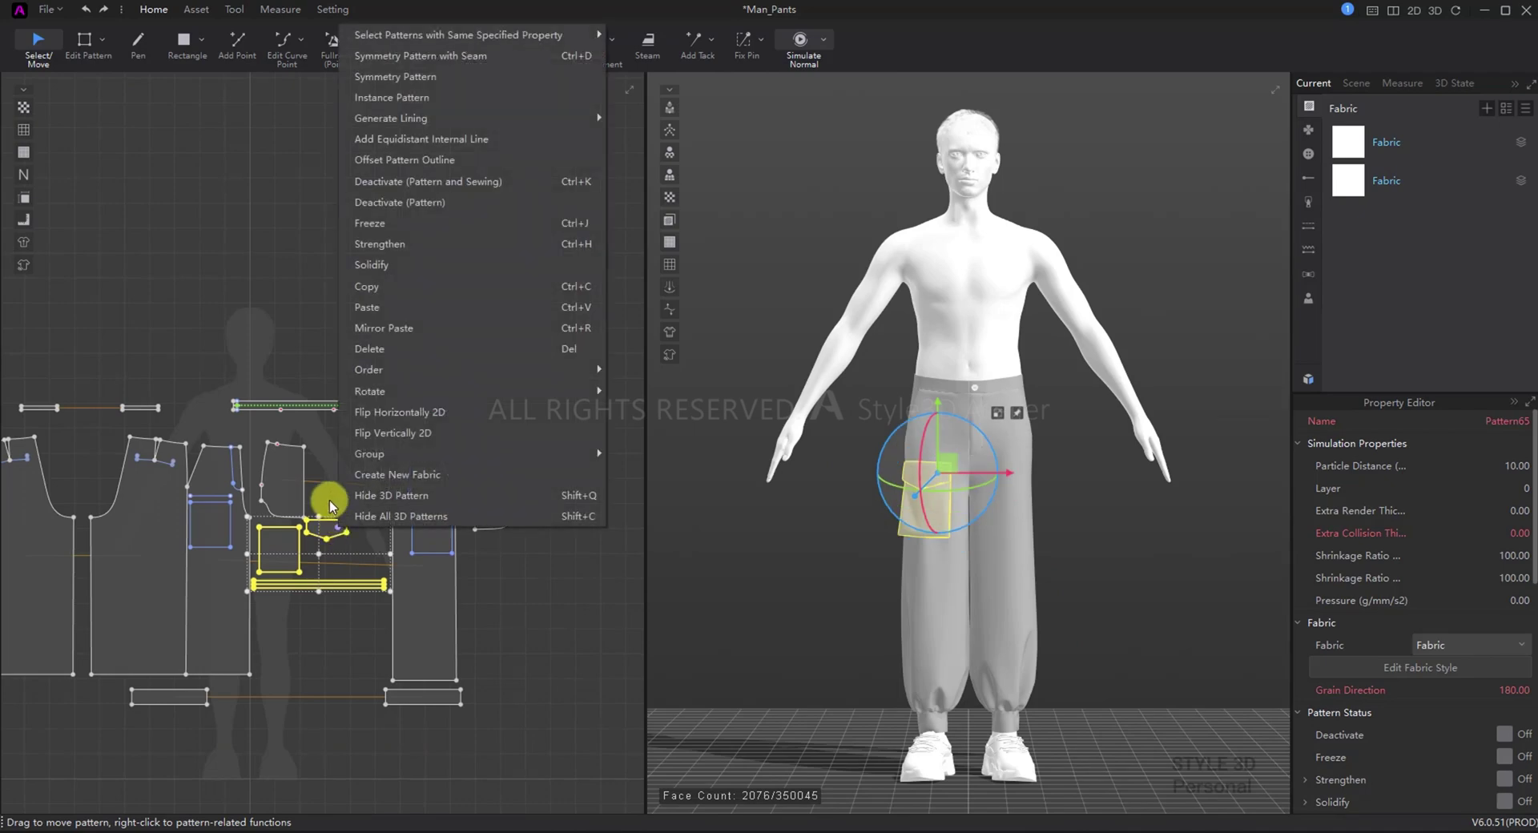
{"action": "left_click", "coordinate": [408, 56]}
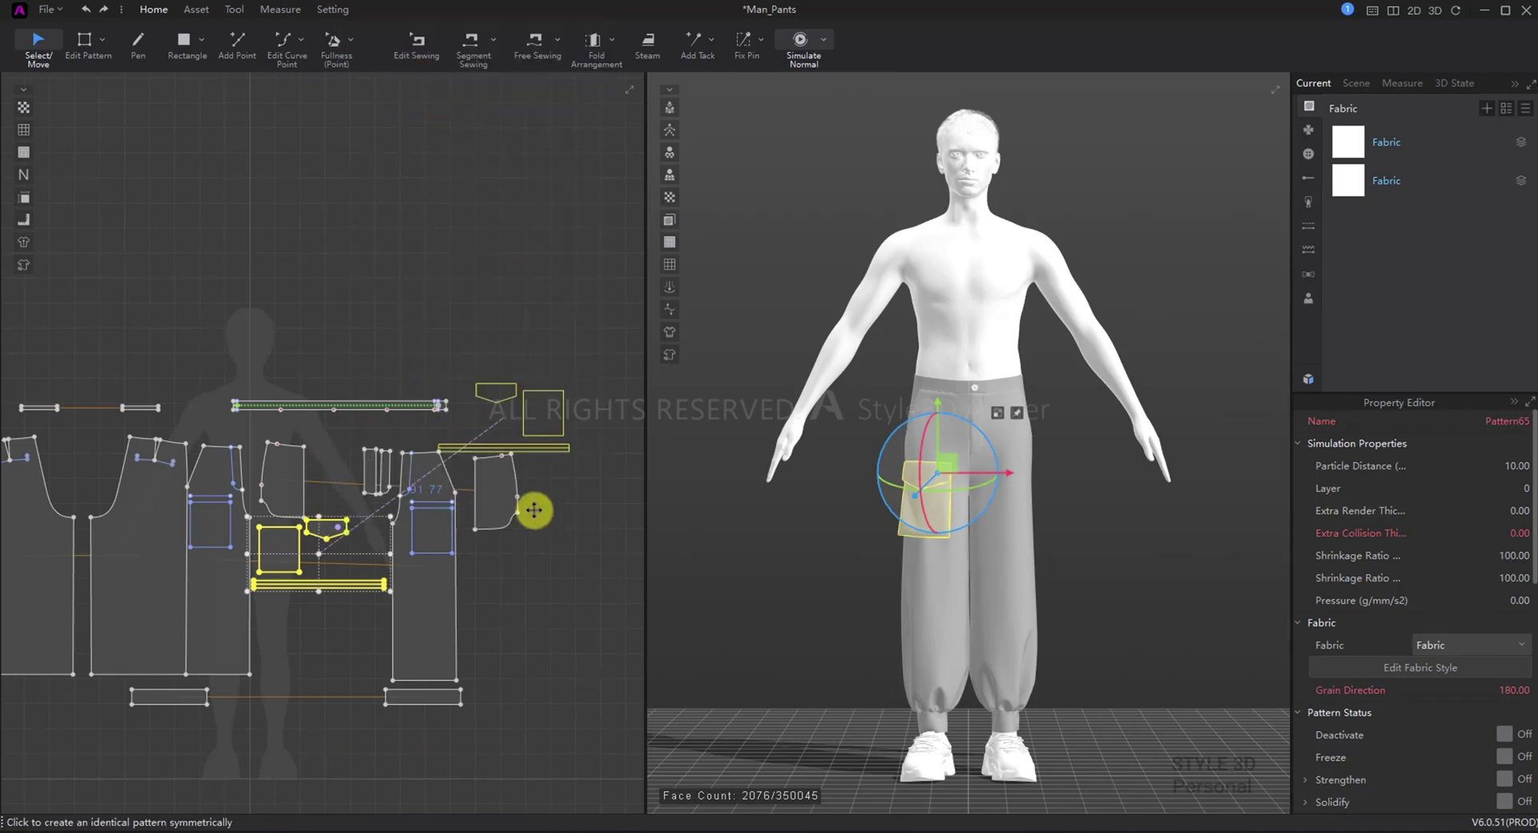
{"action": "left_click", "coordinate": [544, 556]}
{"action": "right_click", "coordinate": [1007, 486]}
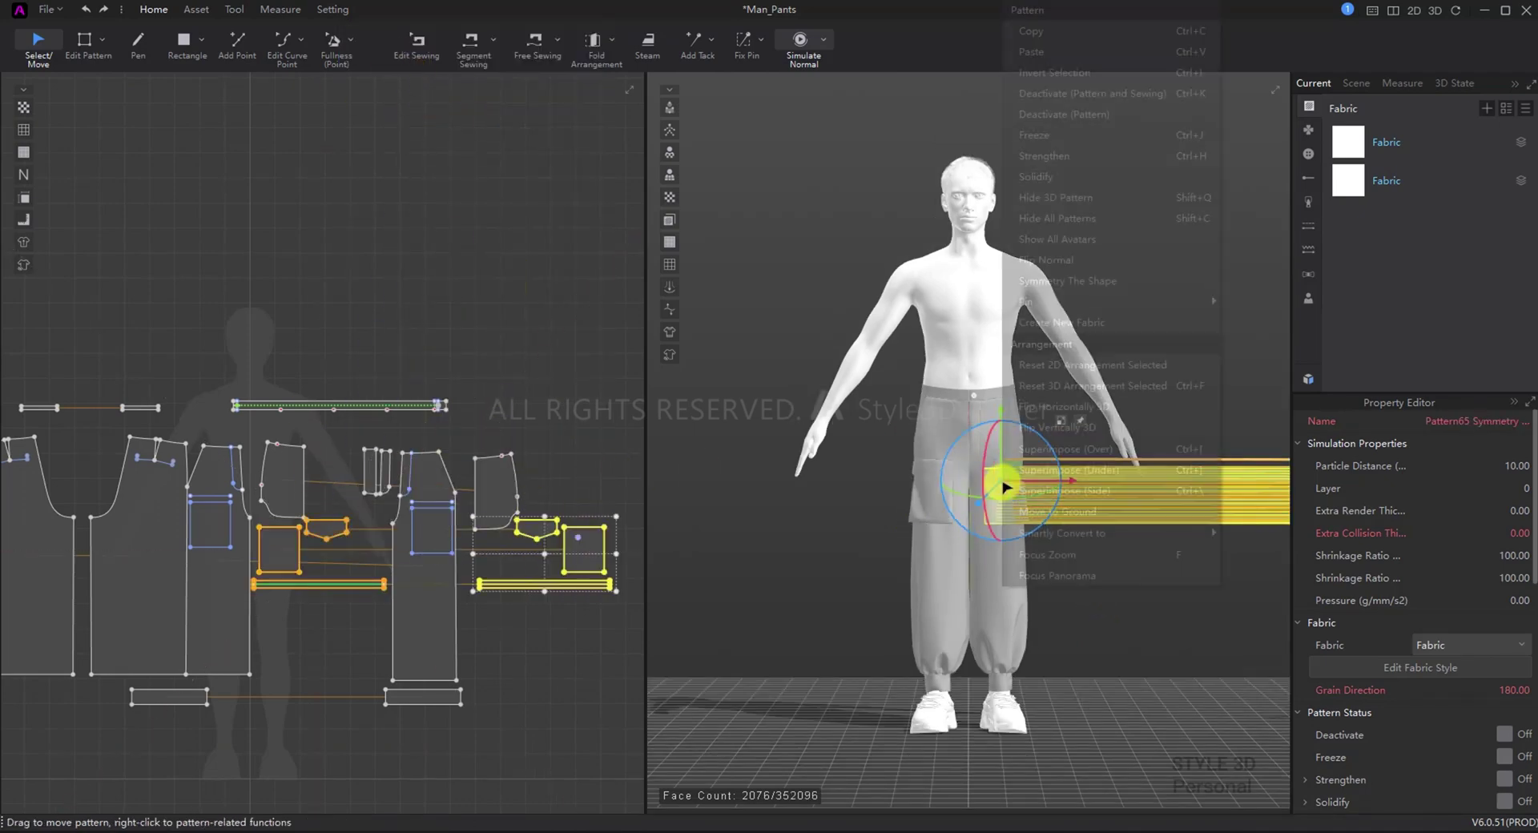
{"action": "left_click", "coordinate": [1071, 287]}
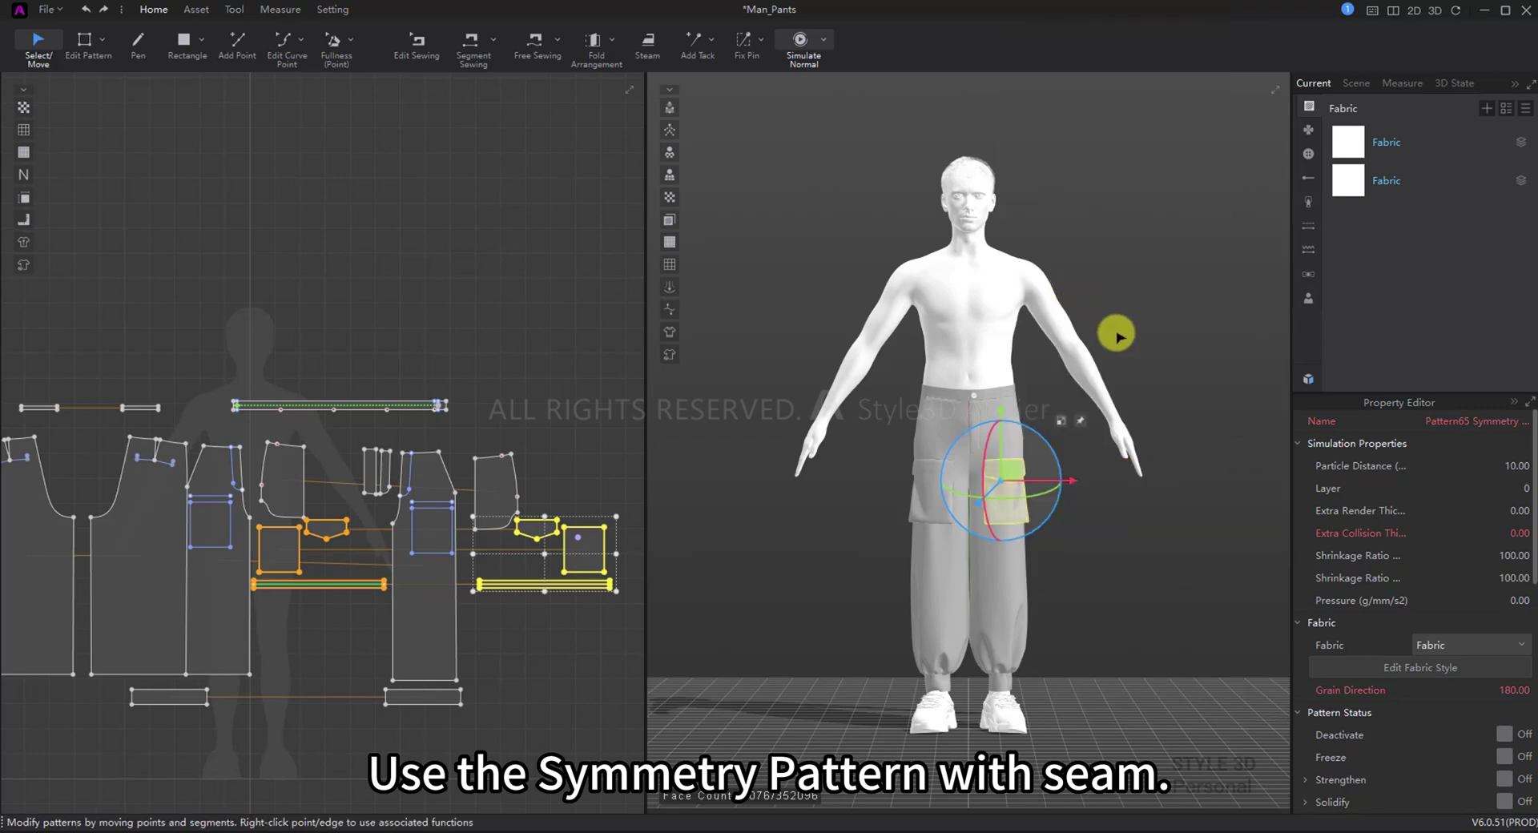
Step: Turn on Solidify for the mirrored pocket, flap and gusset pieces and simulate the pants
{"action": "scroll", "coordinate": [1483, 639], "scroll_direction": "down", "scroll_amount": 3}
{"action": "left_click", "coordinate": [1506, 667]}
{"action": "scroll", "coordinate": [1177, 594], "scroll_direction": "up", "scroll_amount": 3}
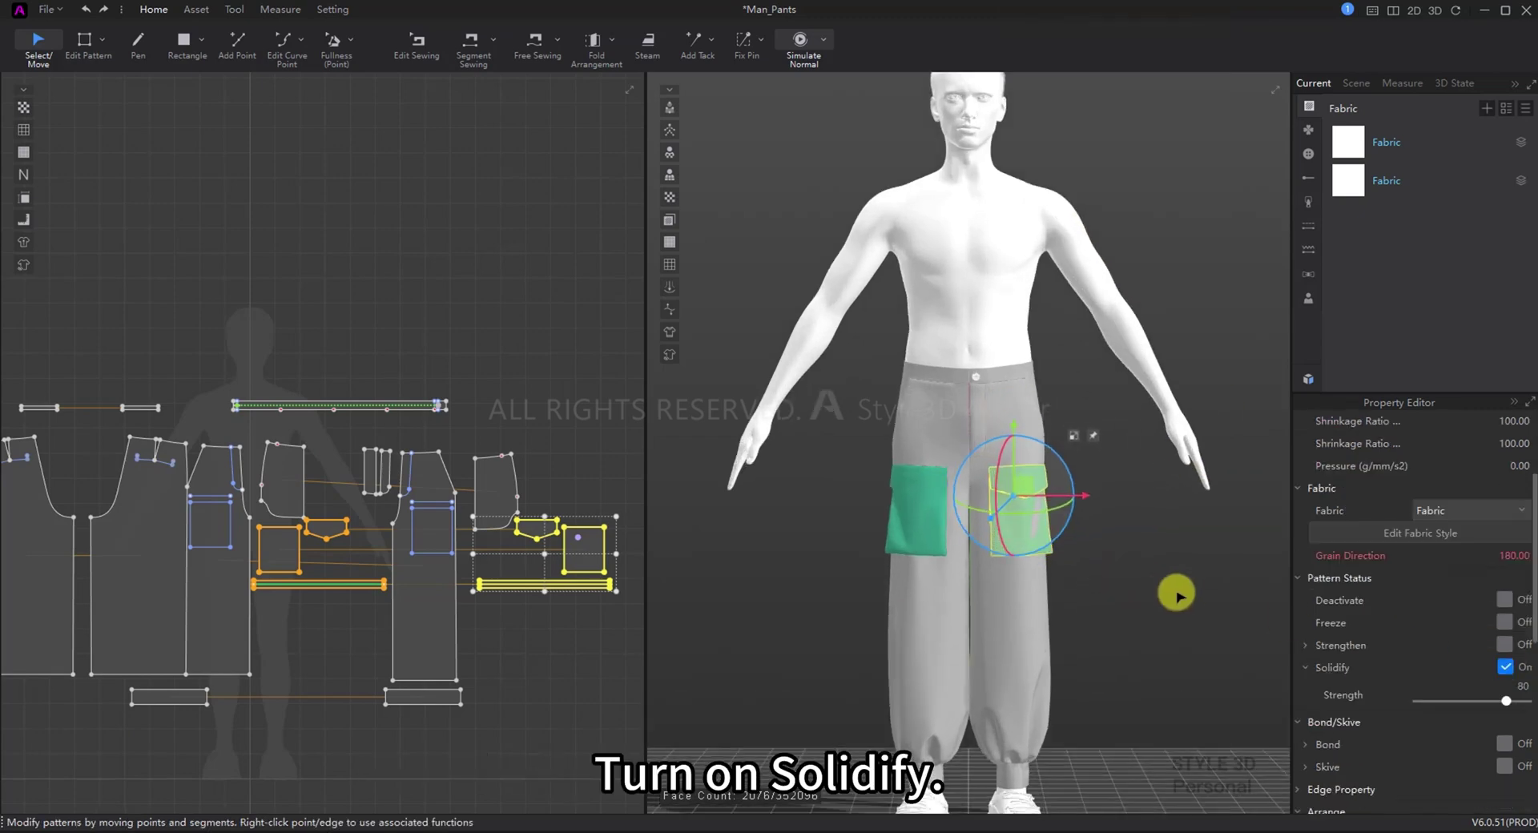
{"action": "scroll", "coordinate": [1081, 534], "scroll_direction": "up", "scroll_amount": 2}
{"action": "left_click", "coordinate": [1183, 574]}
{"action": "key", "text": "space"}
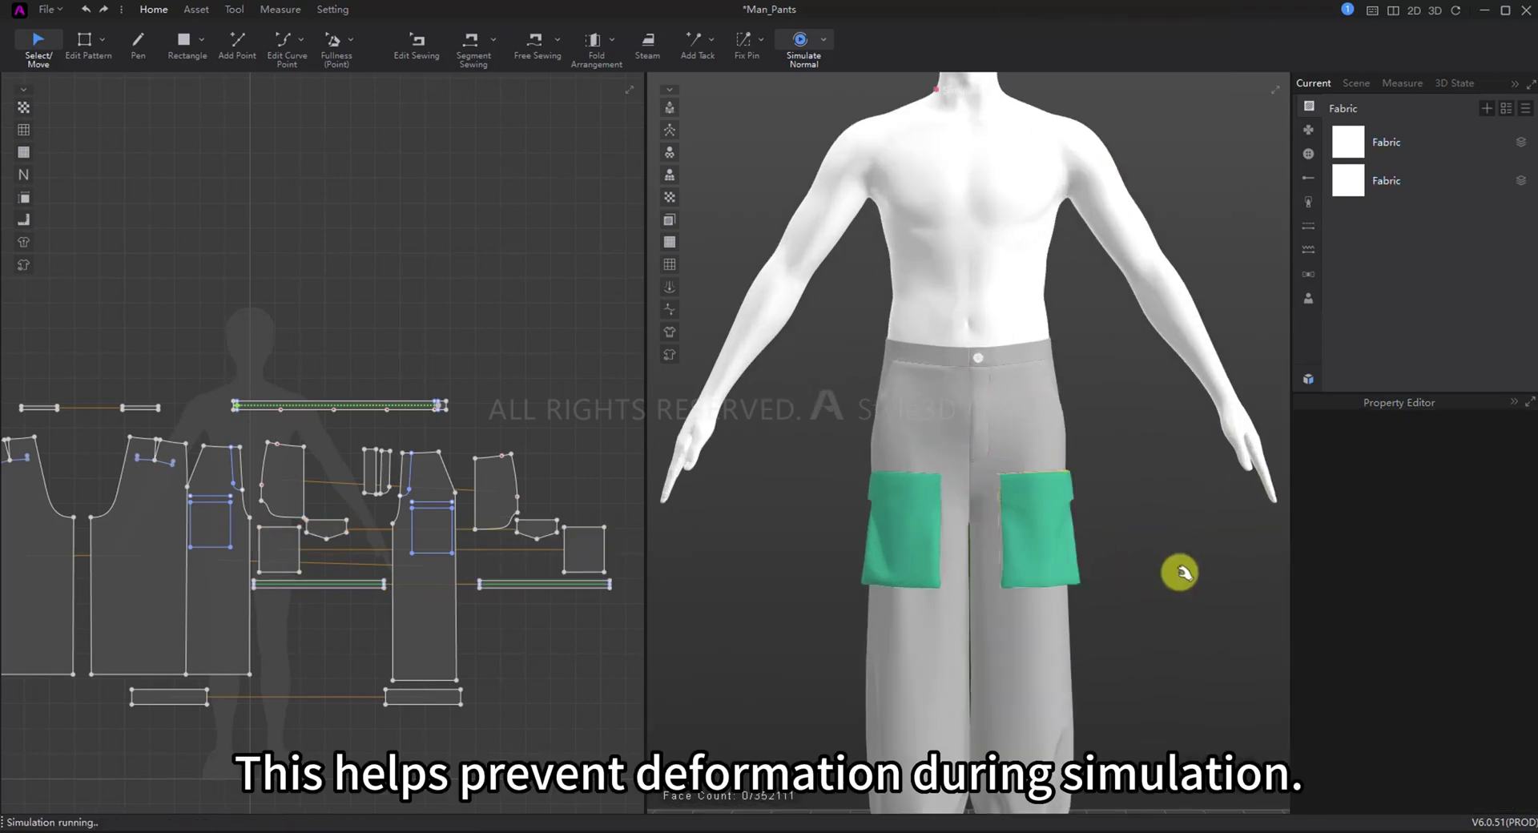
{"action": "right_click_drag", "start_coordinate": [1180, 573], "coordinate": [1219, 570]}
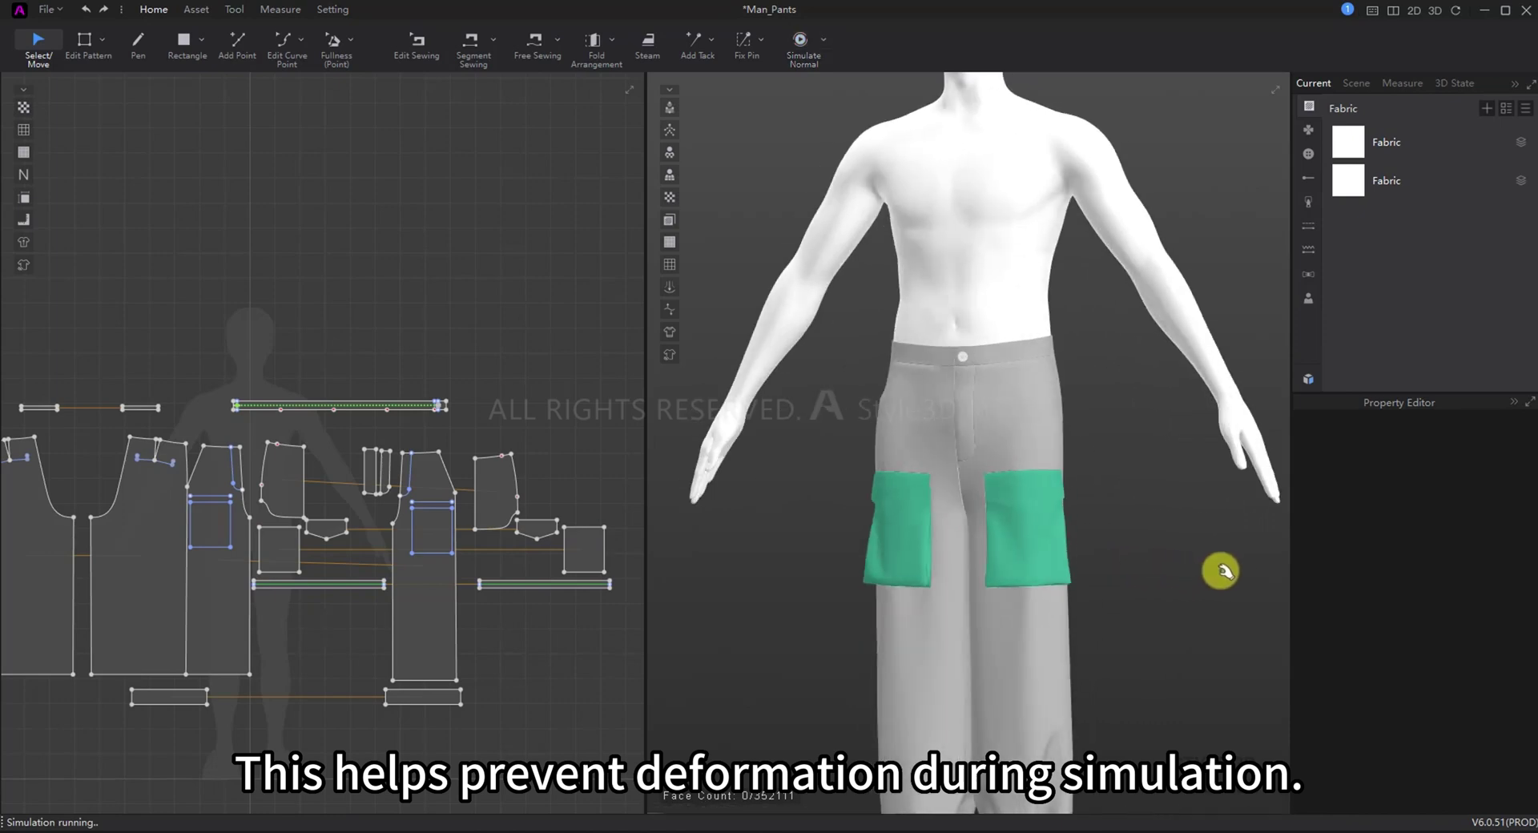
Step: Turn off Solidify for the mirrored pocket pieces and stop the simulation
{"action": "left_click", "coordinate": [1052, 552]}
{"action": "left_click", "coordinate": [484, 582], "text": "shift"}
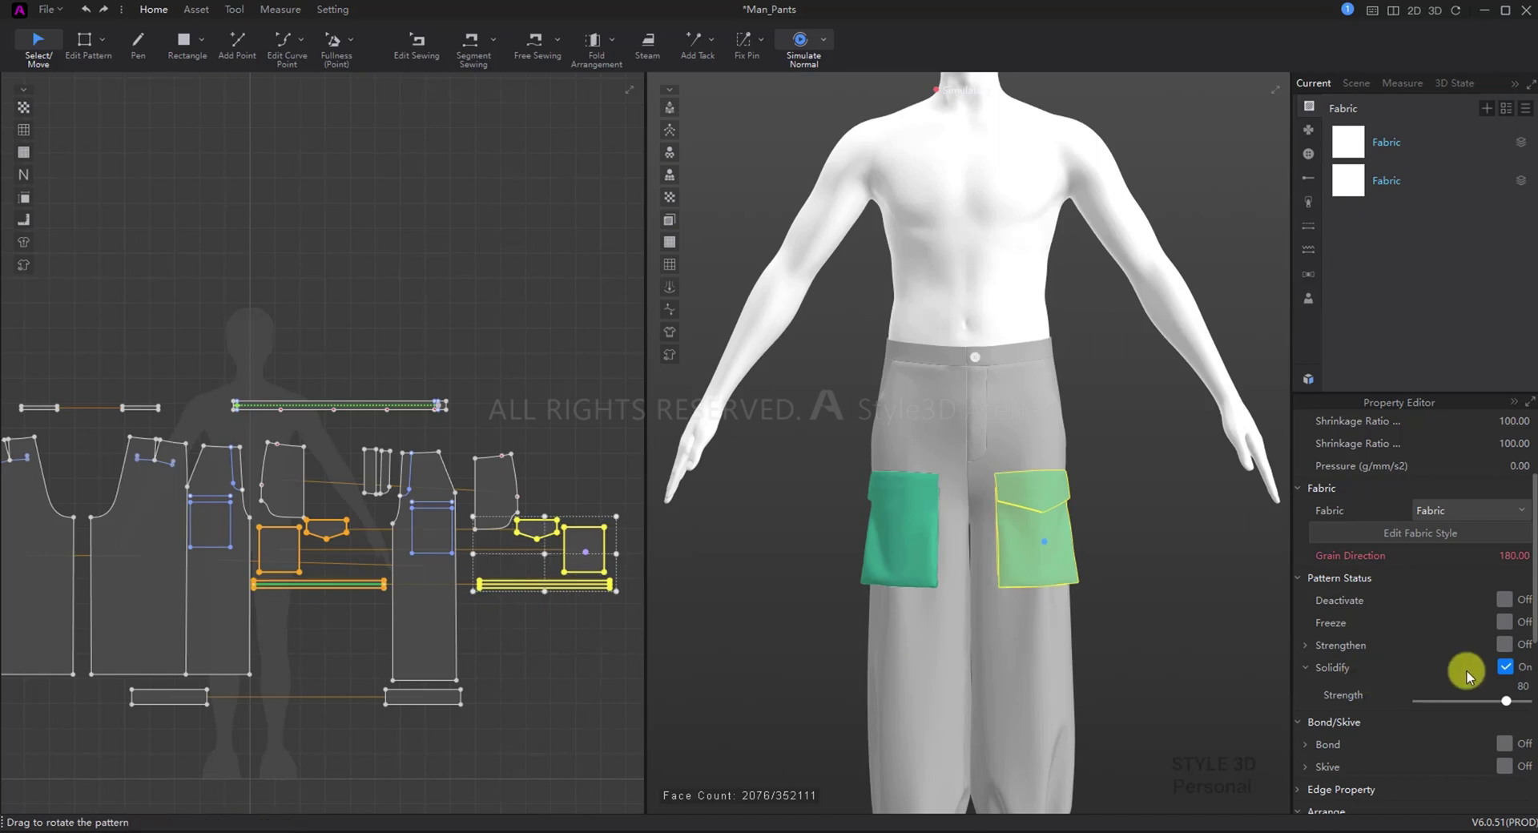
{"action": "left_click", "coordinate": [1506, 667]}
{"action": "left_click", "coordinate": [1170, 648]}
{"action": "scroll", "coordinate": [1171, 648], "scroll_direction": "down", "scroll_amount": 3}
{"action": "key", "text": "space"}
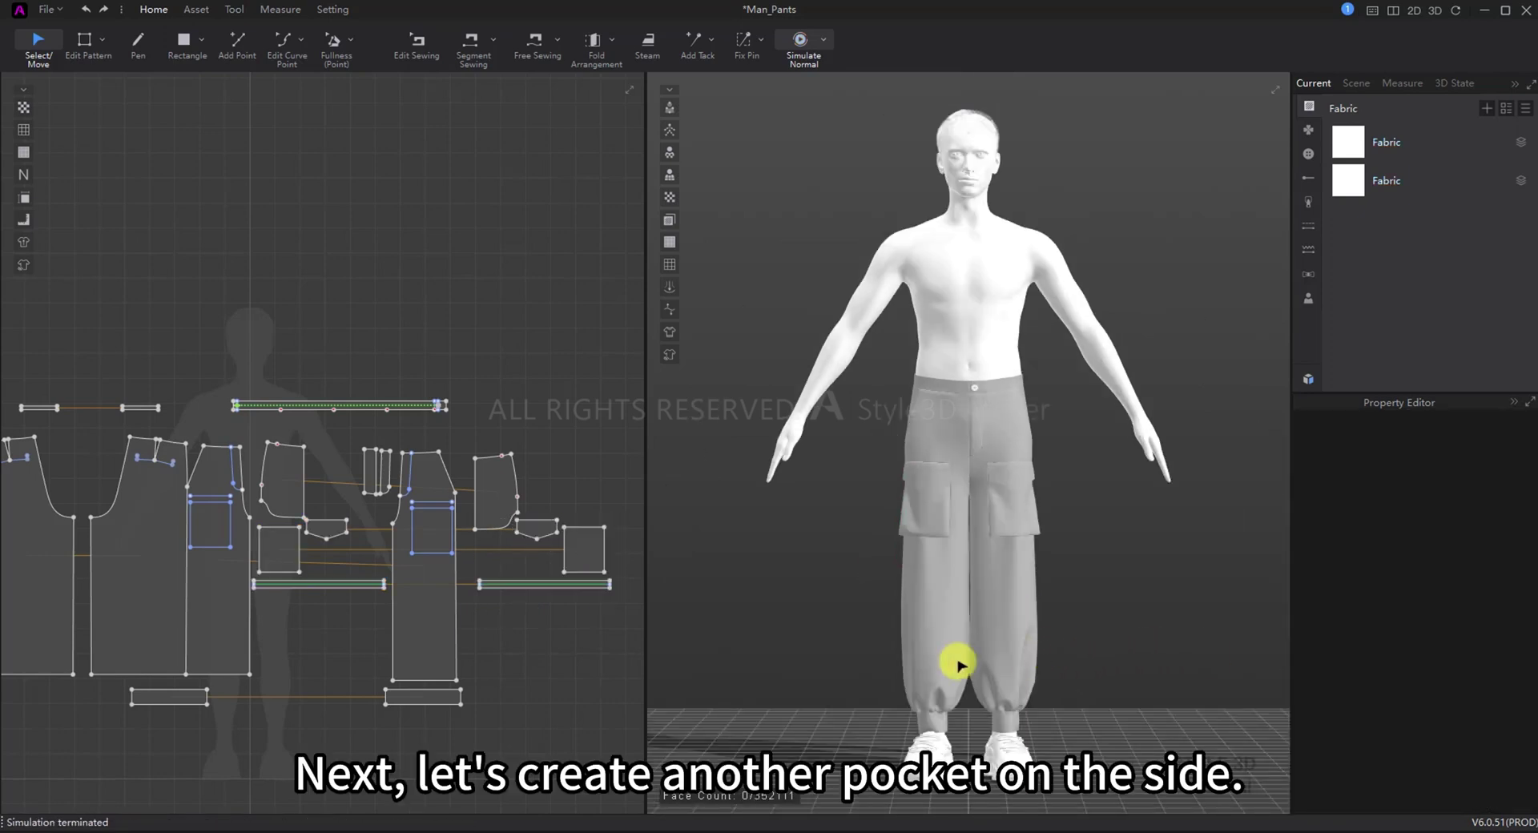
Step: Simulate the pants and pull the fabric near the side seam of the lower leg to settle it
{"action": "right_click_drag", "start_coordinate": [876, 670], "coordinate": [969, 682]}
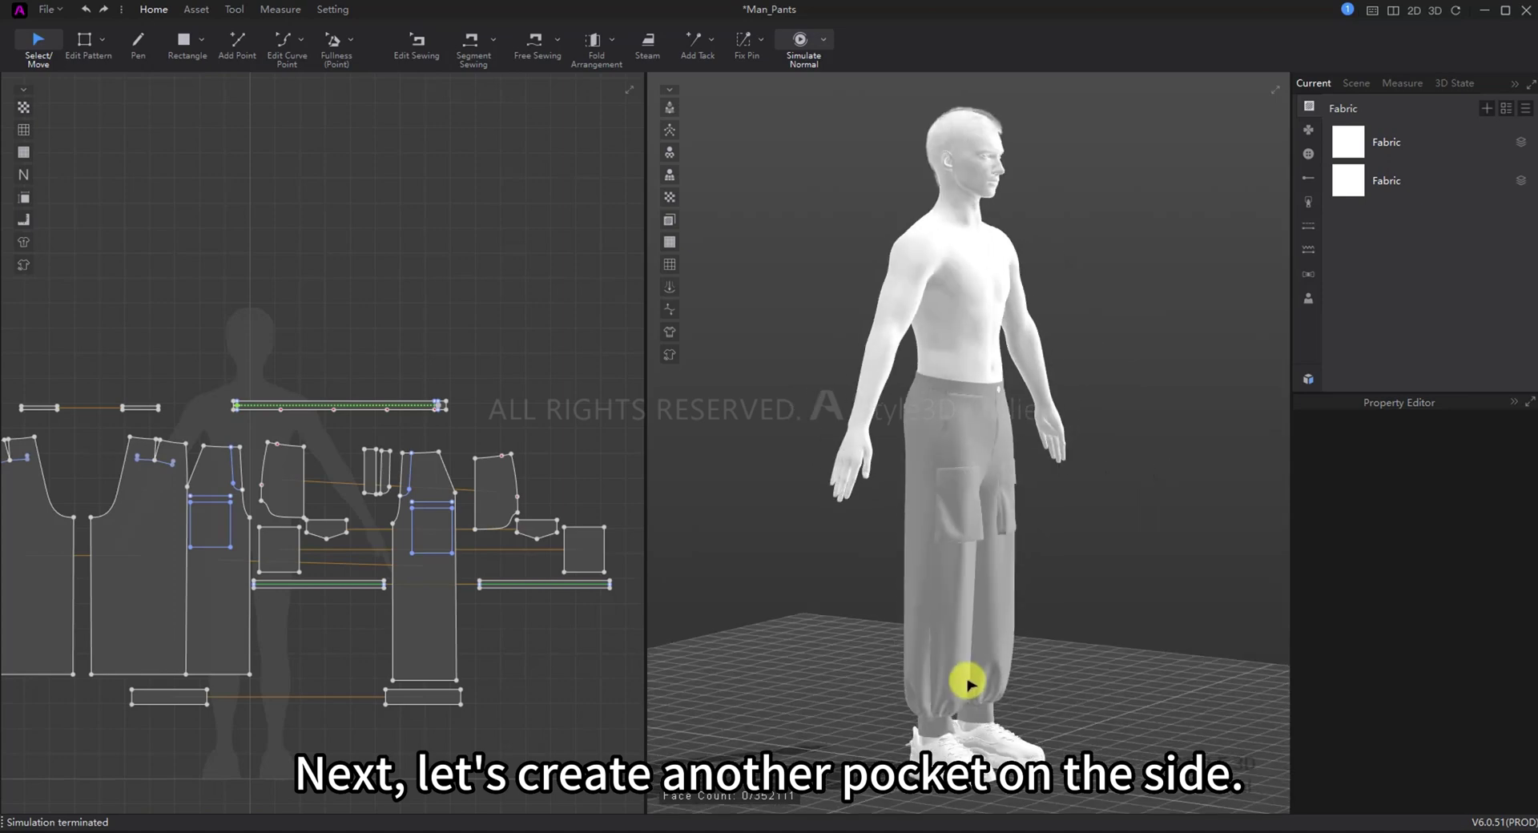
{"action": "scroll", "coordinate": [965, 689], "scroll_direction": "up", "scroll_amount": 3}
{"action": "middle_click_drag", "start_coordinate": [945, 713], "coordinate": [921, 611]}
{"action": "key", "text": "space"}
{"action": "left_click_drag", "start_coordinate": [904, 647], "coordinate": [890, 651]}
{"action": "right_click_drag", "start_coordinate": [892, 653], "coordinate": [964, 648]}
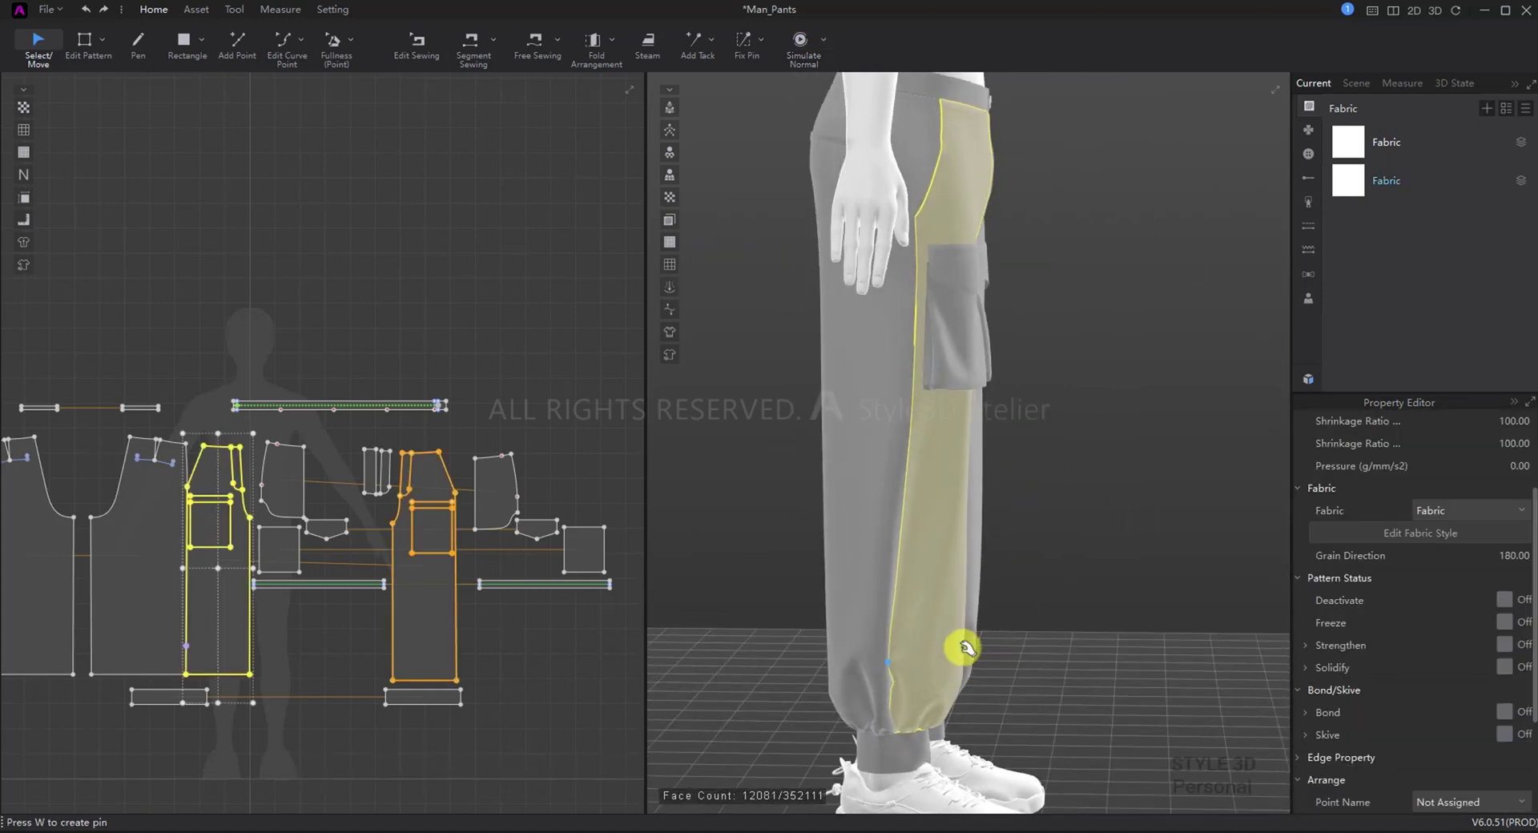
{"action": "scroll", "coordinate": [962, 651], "scroll_direction": "up", "scroll_amount": 1}
{"action": "left_click", "coordinate": [1074, 541]}
Step: Add a point 18 cm above the hem on the side seams of both the front and back leg patterns
{"action": "scroll", "coordinate": [152, 643], "scroll_direction": "up", "scroll_amount": 5}
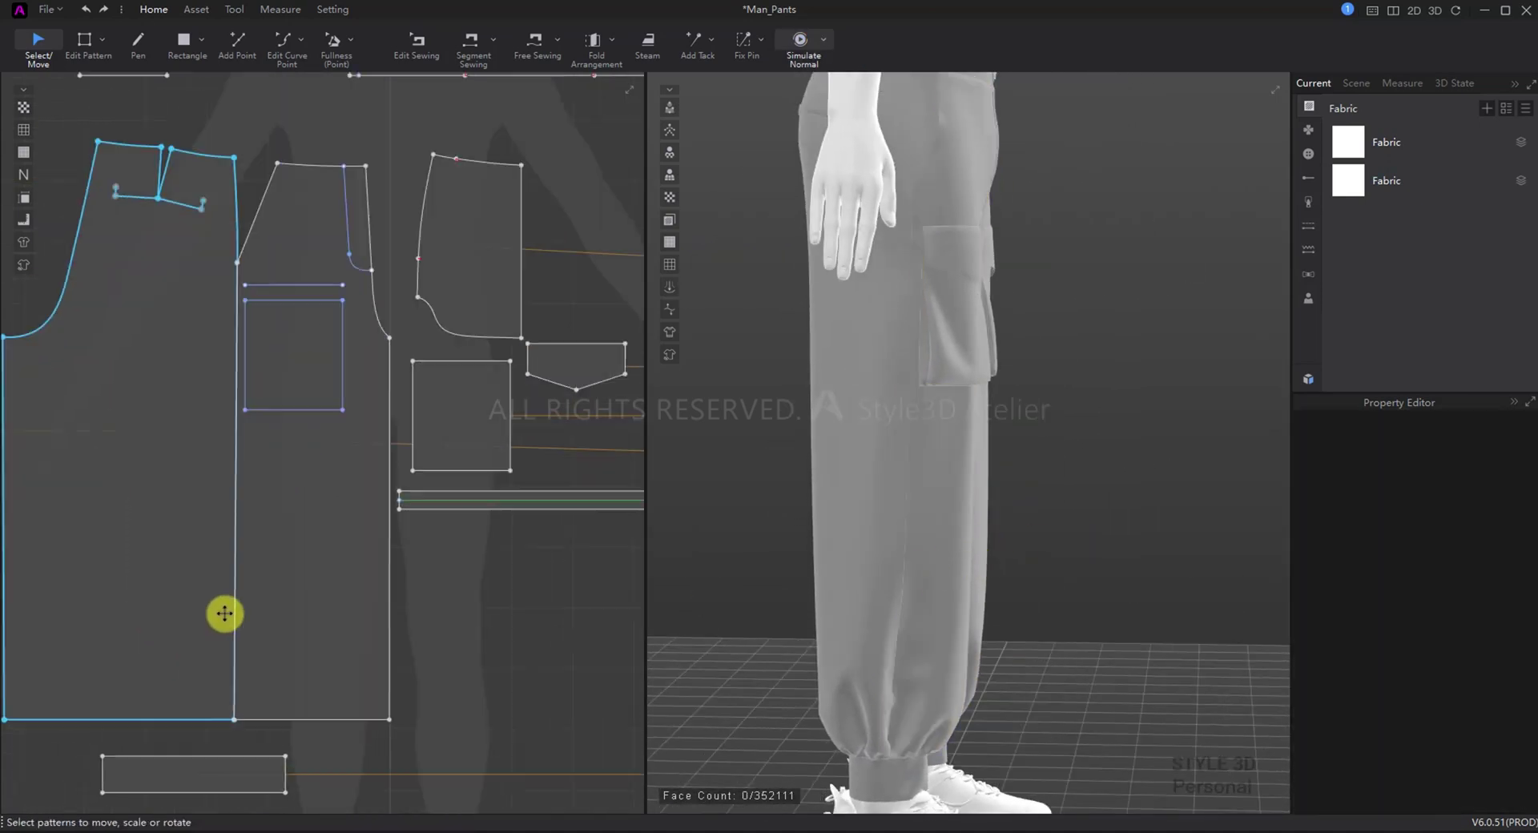
{"action": "left_click", "coordinate": [256, 611]}
{"action": "middle_click_drag", "start_coordinate": [186, 616], "coordinate": [354, 600]}
{"action": "key", "text": "x"}
{"action": "right_click", "coordinate": [344, 591]}
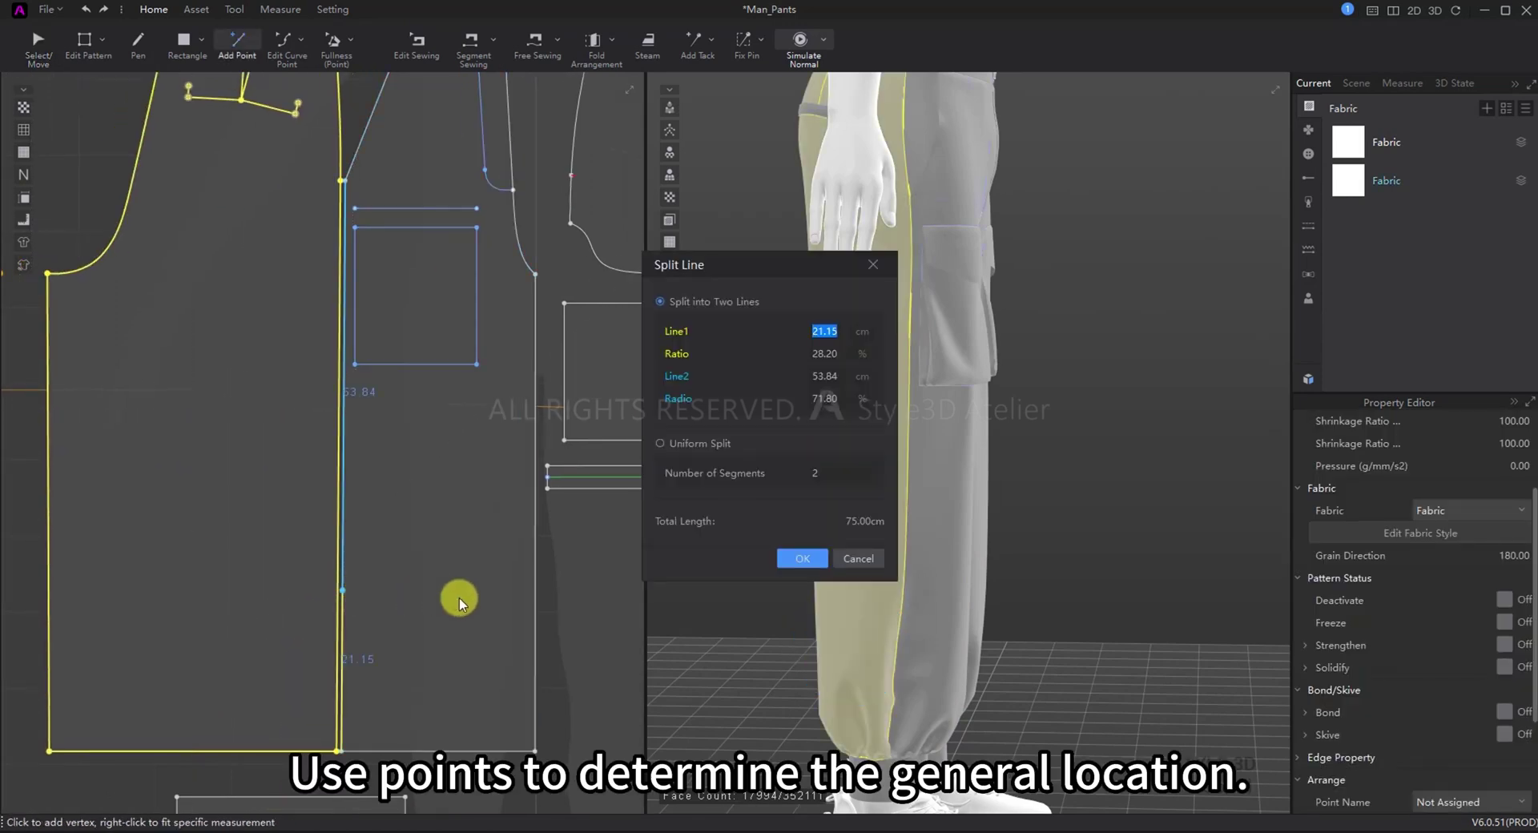
{"action": "type", "text": "18"}
{"action": "key", "text": "Return"}
{"action": "right_click", "coordinate": [341, 618]}
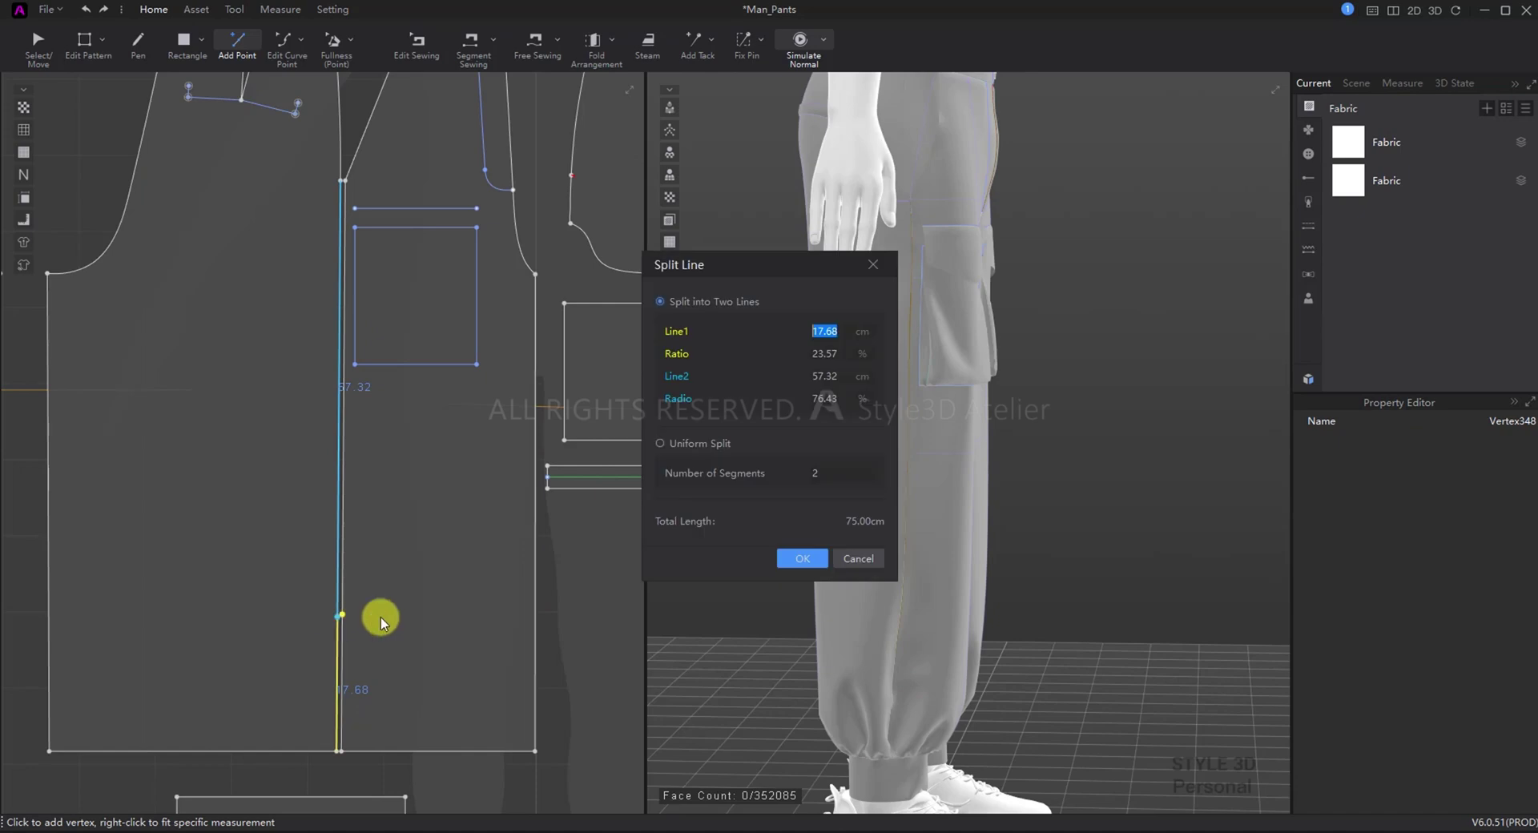
{"action": "key", "text": "Return"}
Step: Add a second point 24 cm above the first one on each of the two side seams
{"action": "key", "text": "z"}
{"action": "scroll", "coordinate": [353, 580], "scroll_direction": "up", "scroll_amount": 4}
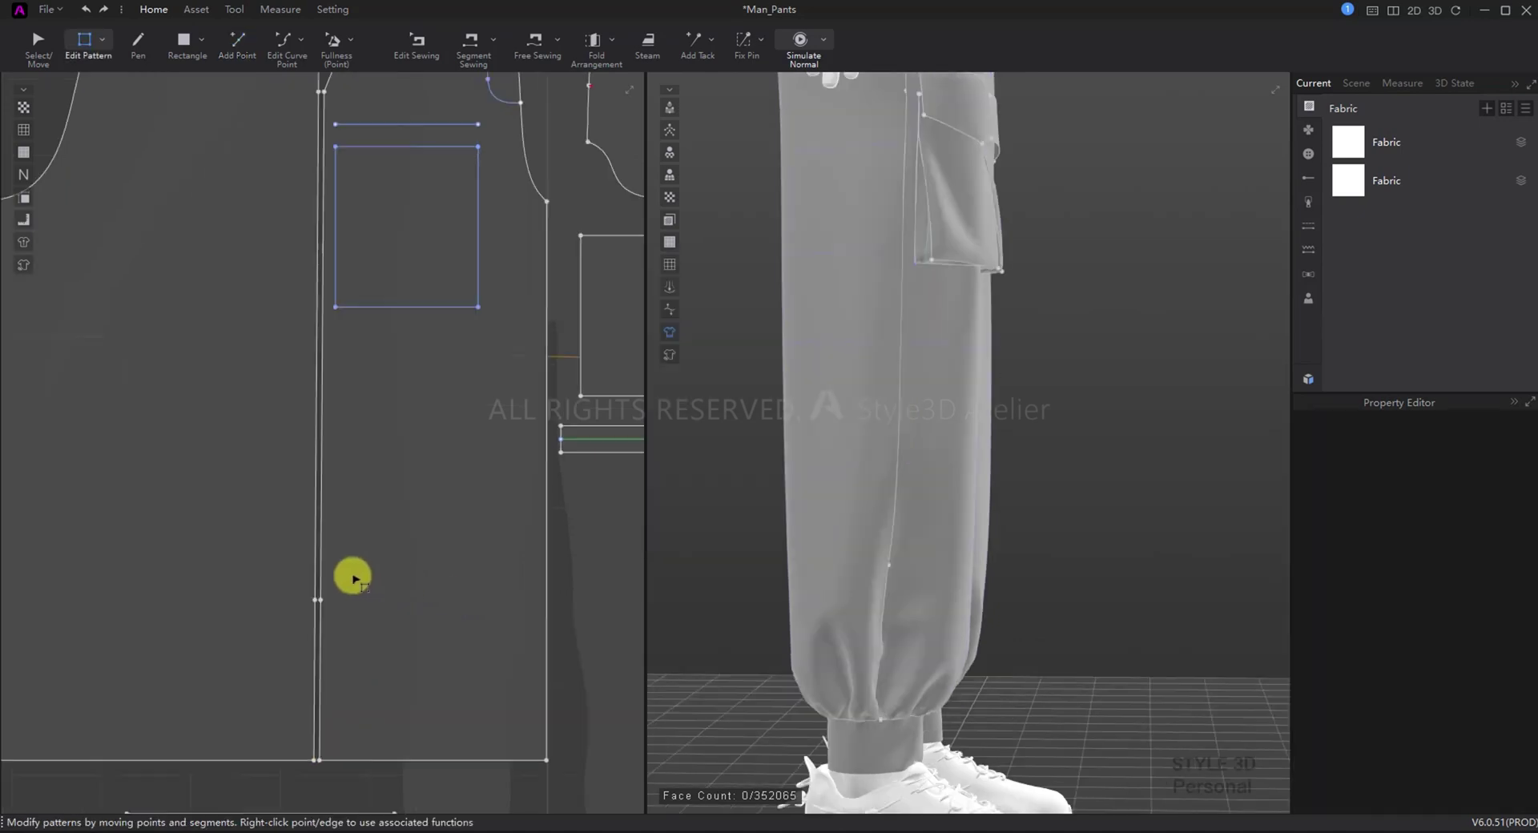
{"action": "key", "text": "x"}
{"action": "right_click", "coordinate": [328, 504]}
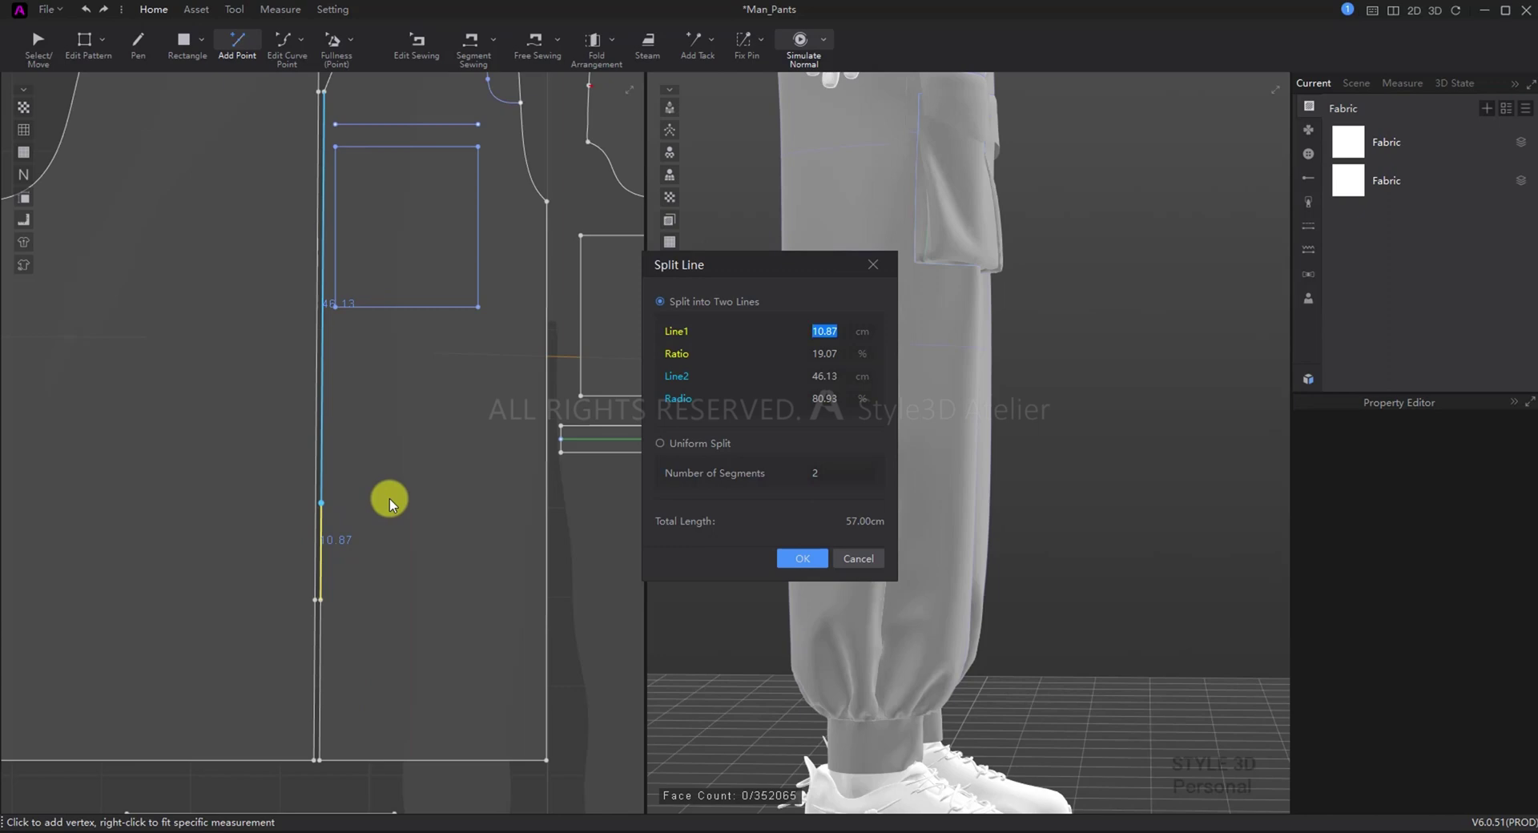
{"action": "type", "text": "24"}
{"action": "key", "text": "Return"}
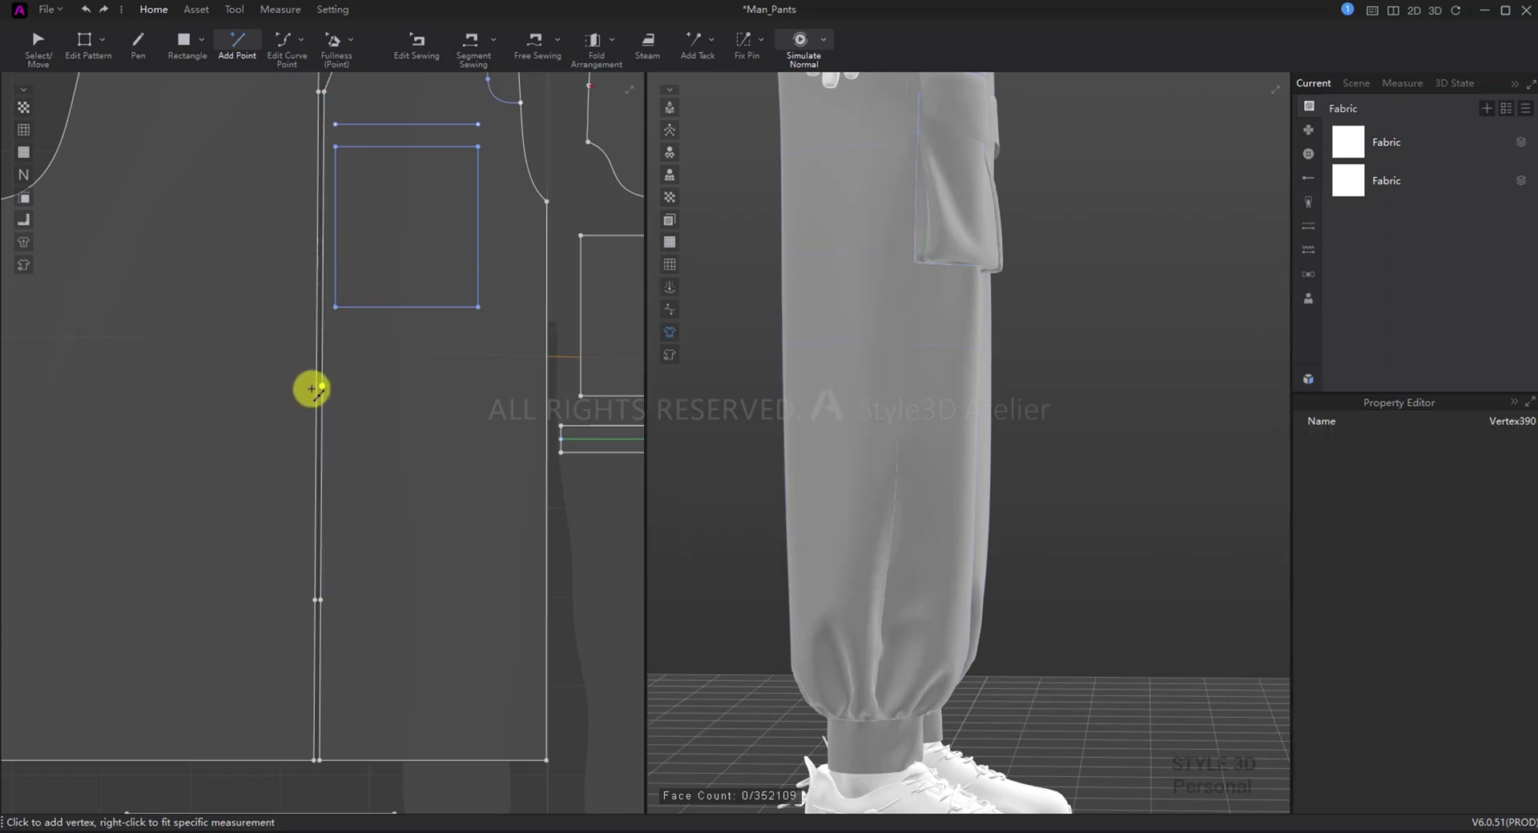
{"action": "right_click", "coordinate": [317, 389]}
{"action": "type", "text": "24"}
{"action": "key", "text": "Return"}
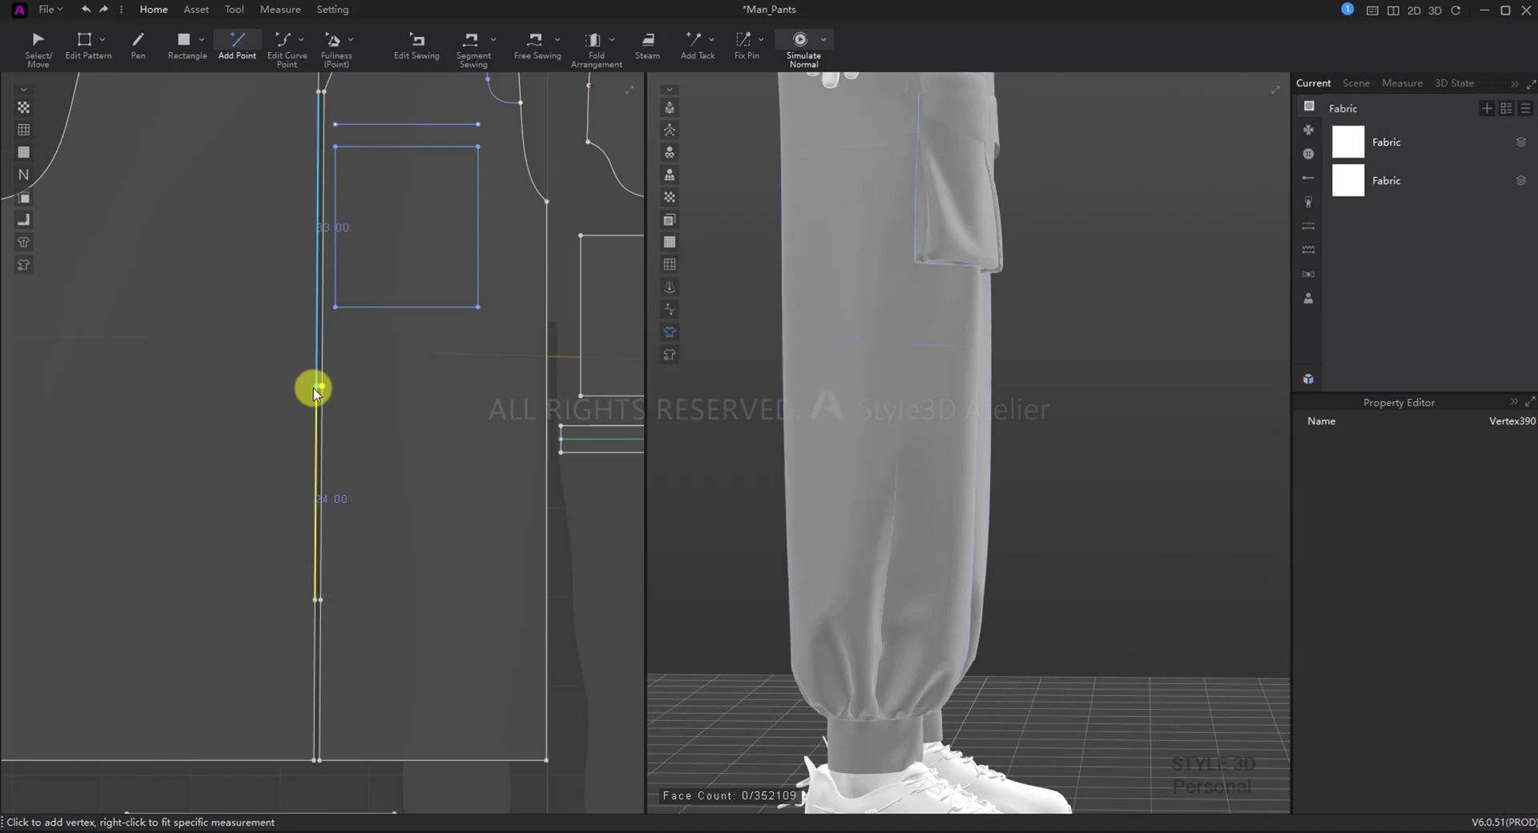
Step: Generate equidistant internal lines from the two 24 cm side seam segments with 11 cm spacing
{"action": "key", "text": "z"}
{"action": "left_click", "coordinate": [319, 474]}
{"action": "right_click", "coordinate": [320, 476]}
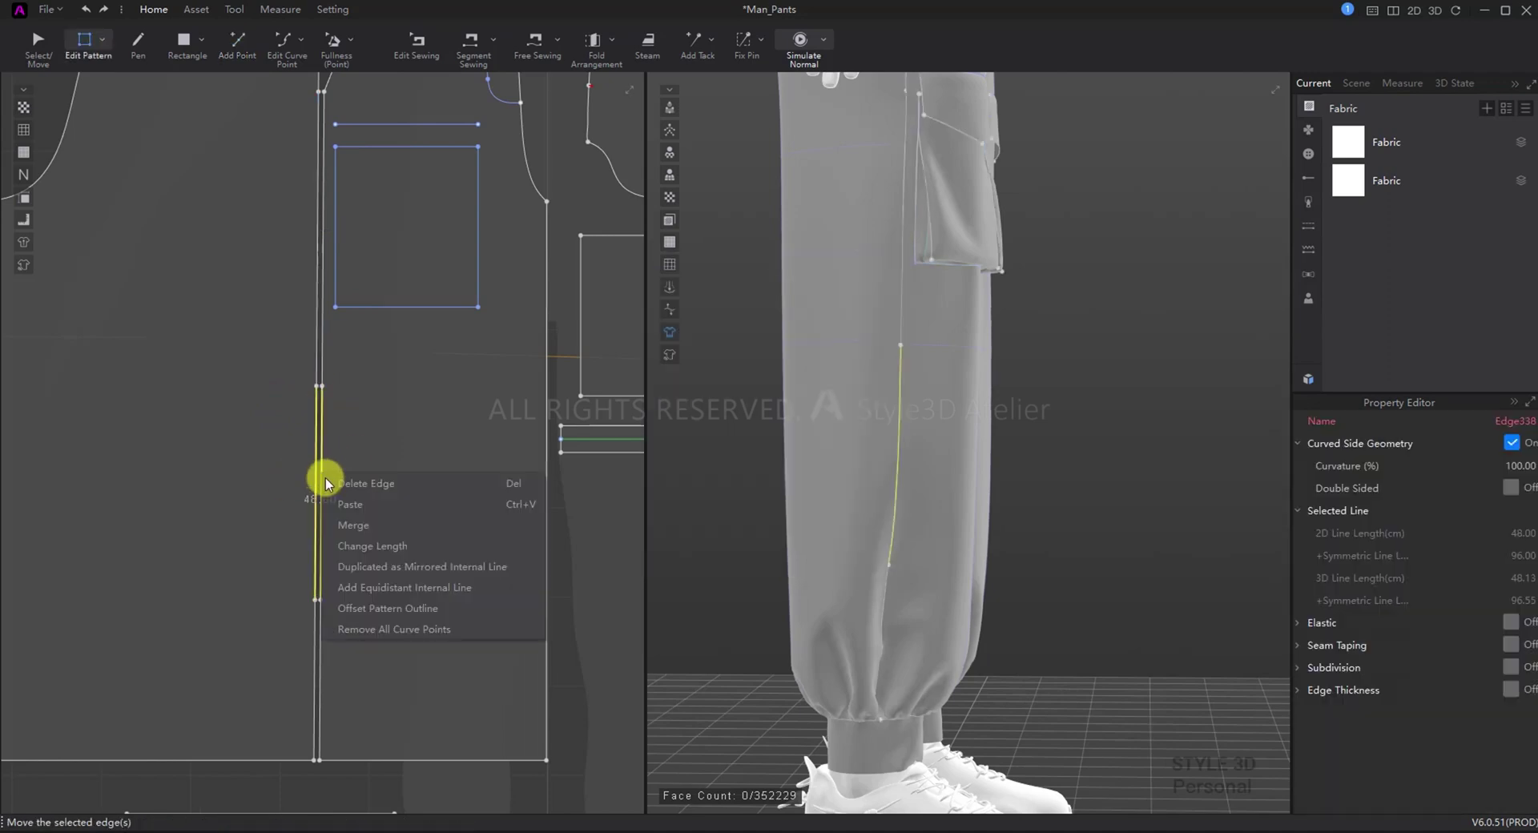
{"action": "left_click", "coordinate": [387, 590]}
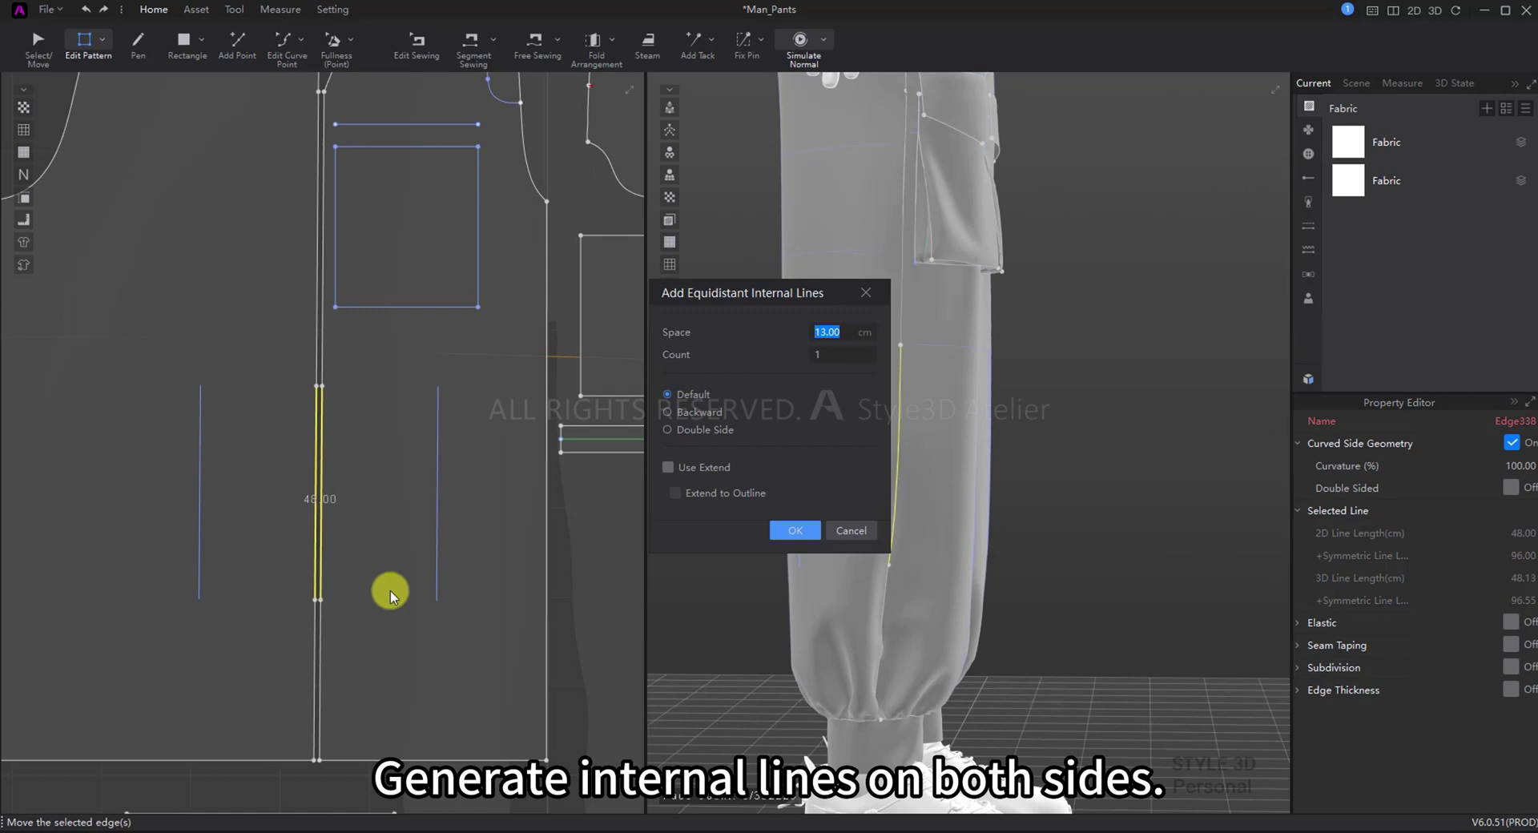
{"action": "type", "text": "11"}
{"action": "key", "text": "Return"}
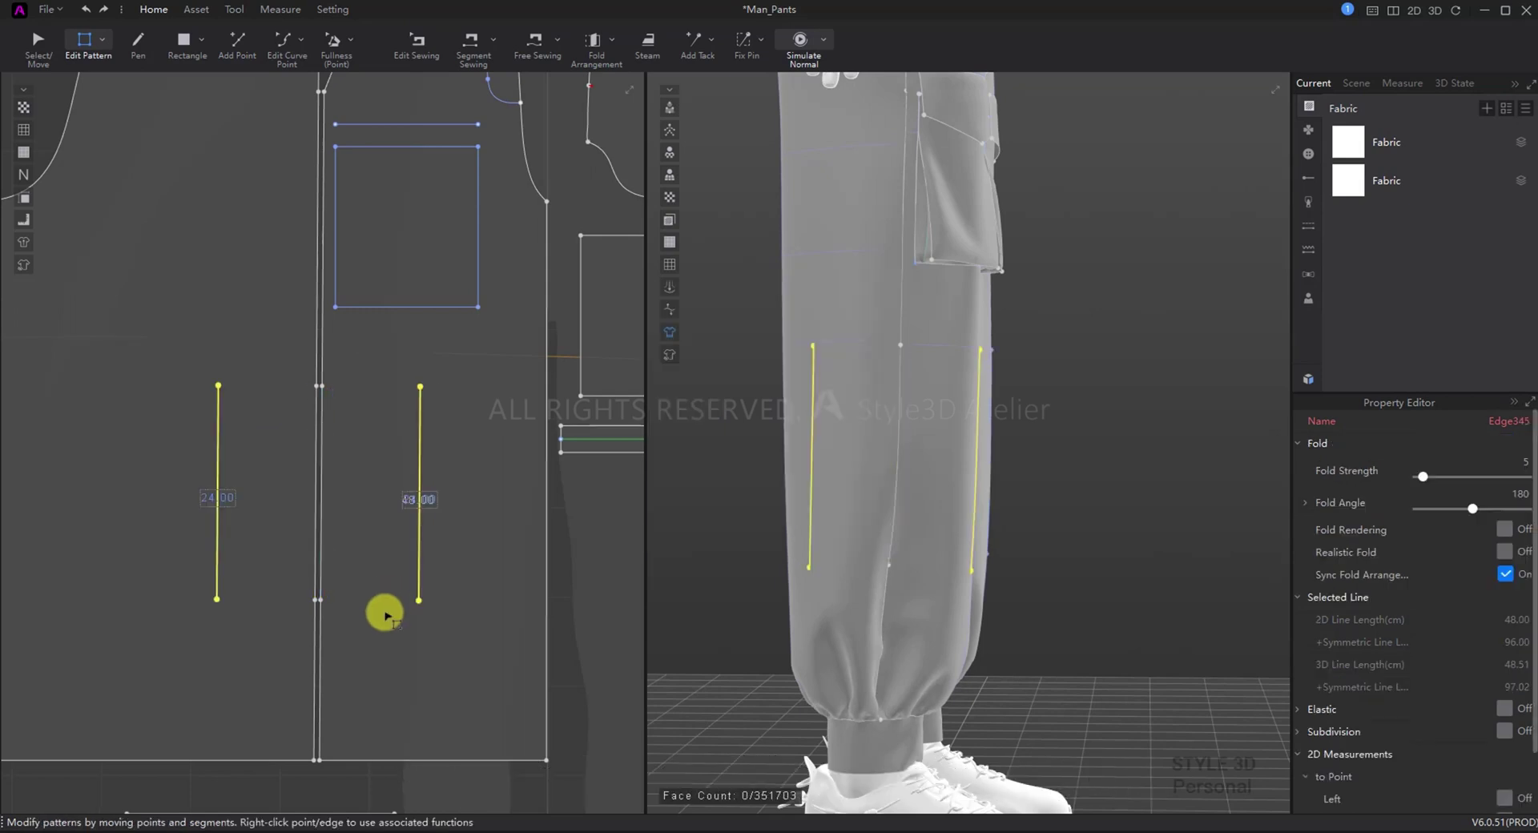
Step: Connect the ends of the internal lines to the side seam points with the Pen tool to complete the side pocket outline
{"action": "left_click", "coordinate": [389, 617]}
{"action": "key", "text": "g"}
{"action": "left_click", "coordinate": [318, 599]}
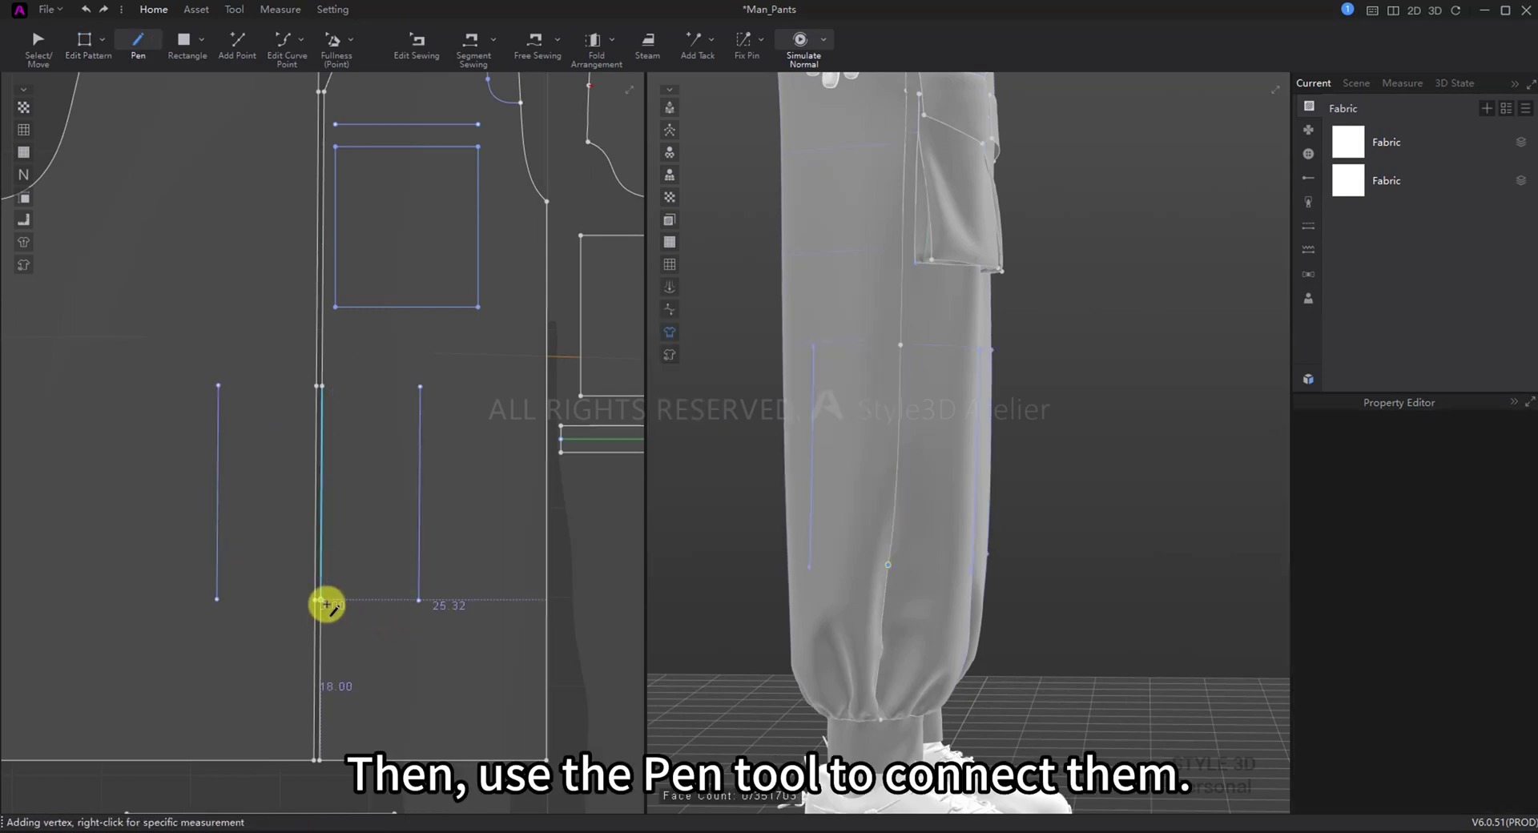
{"action": "left_click", "coordinate": [322, 386]}
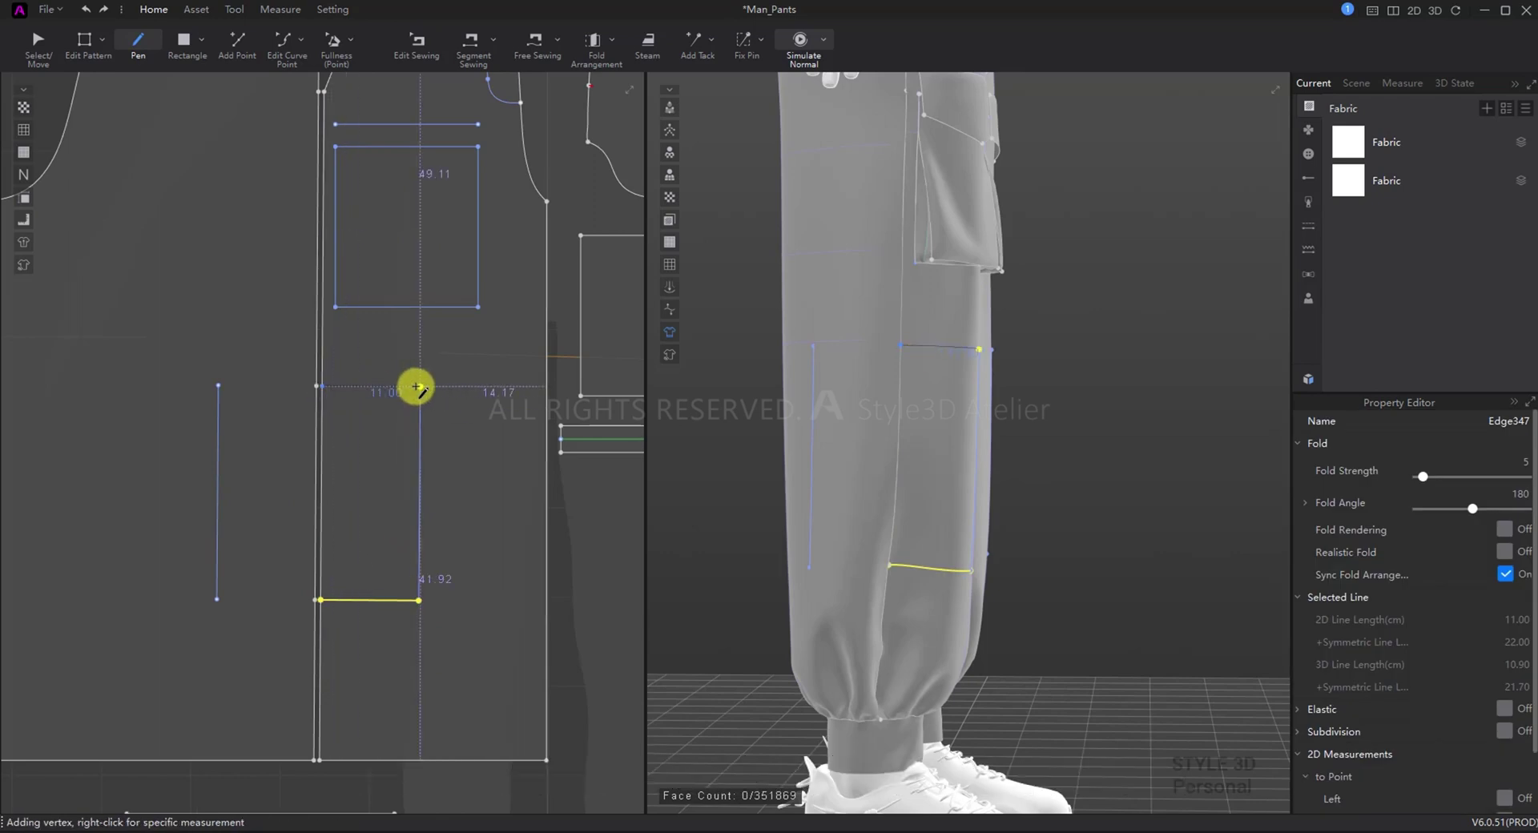
{"action": "left_click", "coordinate": [218, 386]}
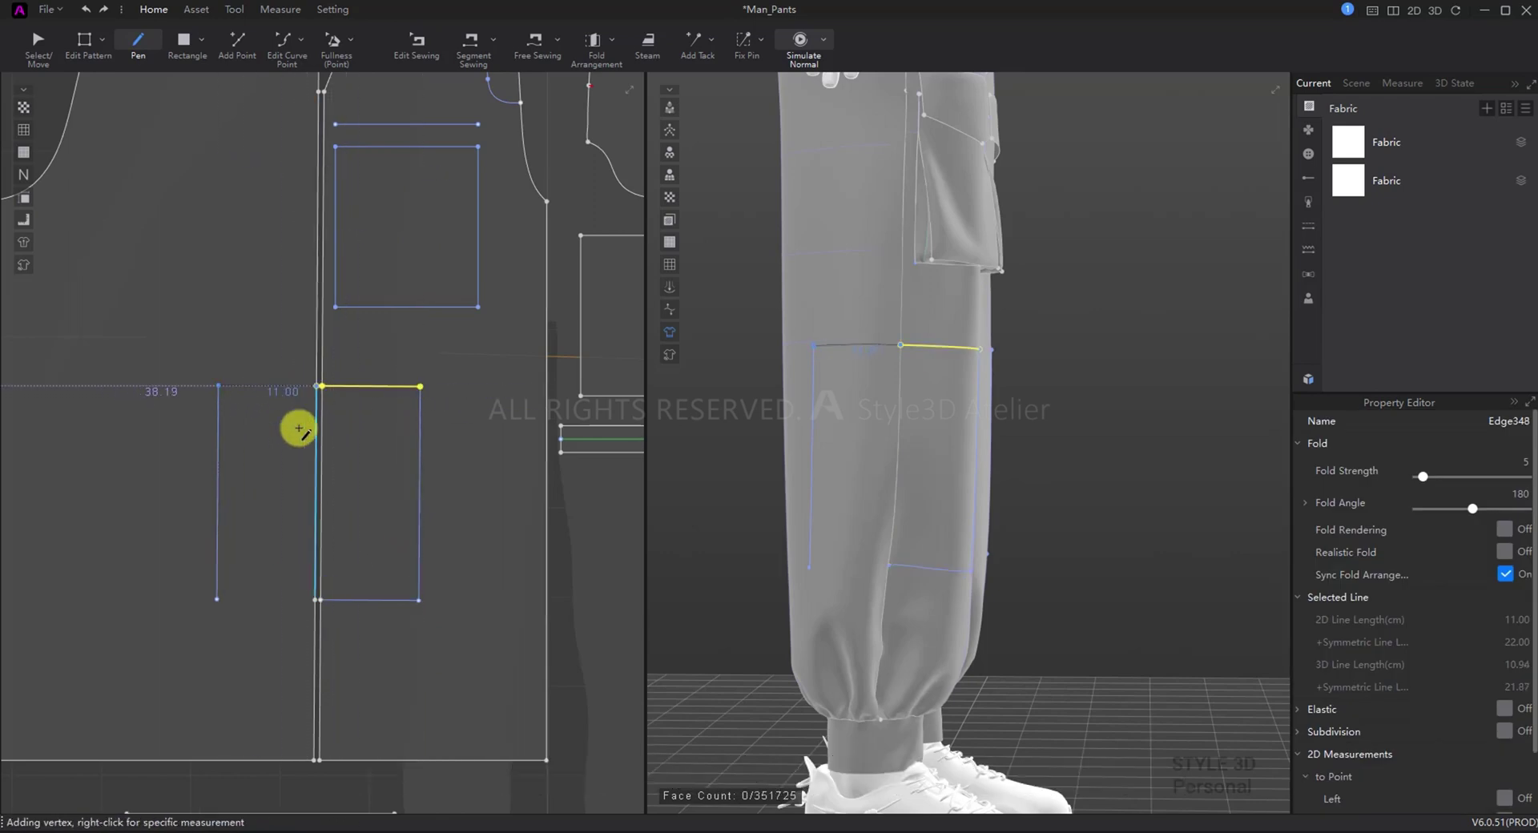
{"action": "left_click", "coordinate": [319, 386]}
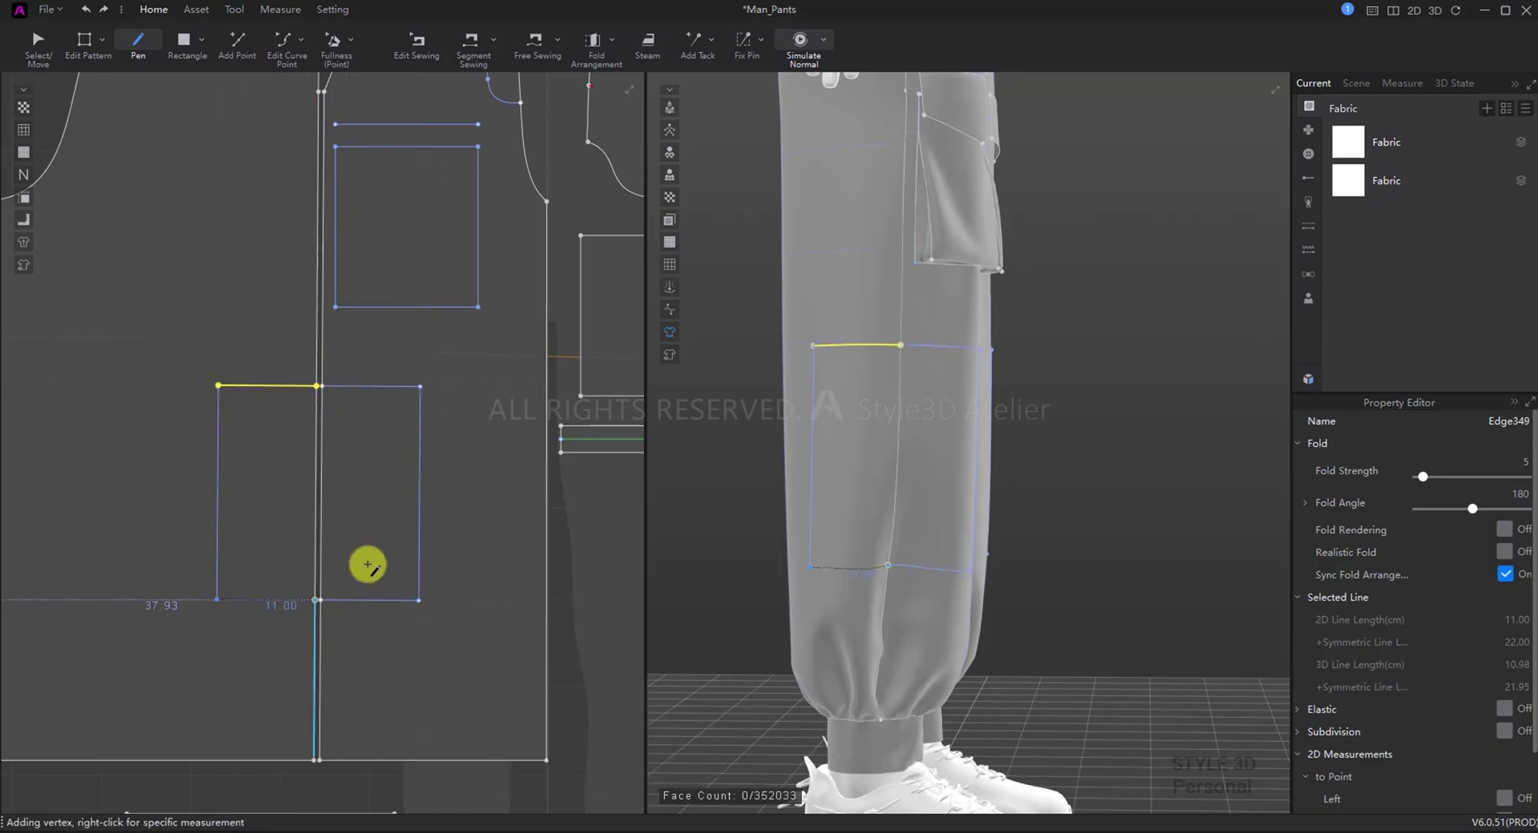
Step: Select the side pocket outline and merge its overlapping points
{"action": "key", "text": "z"}
{"action": "left_click", "coordinate": [393, 610]}
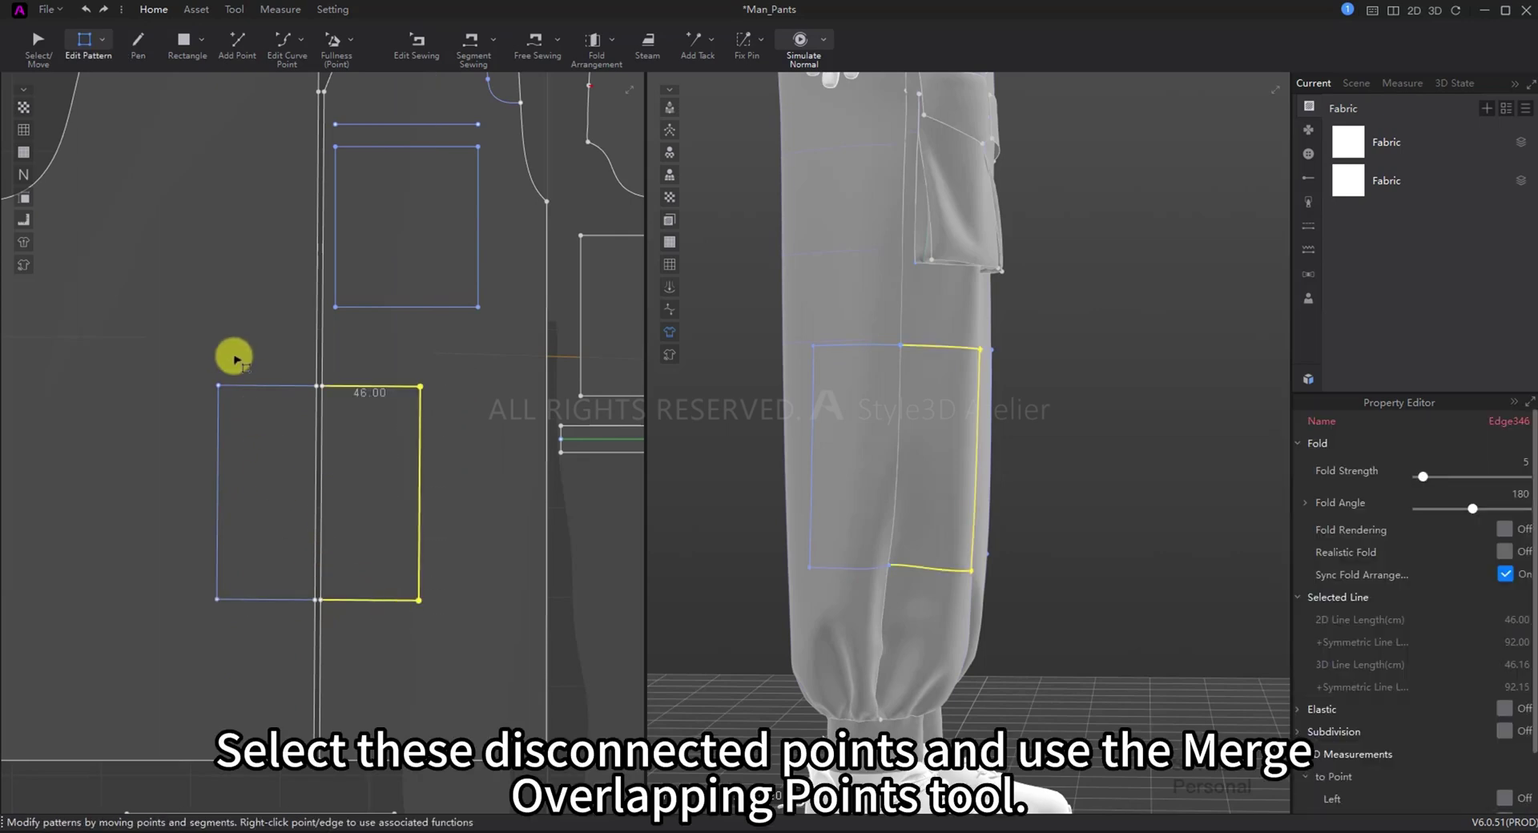
{"action": "left_click_drag", "start_coordinate": [192, 623], "coordinate": [193, 623]}
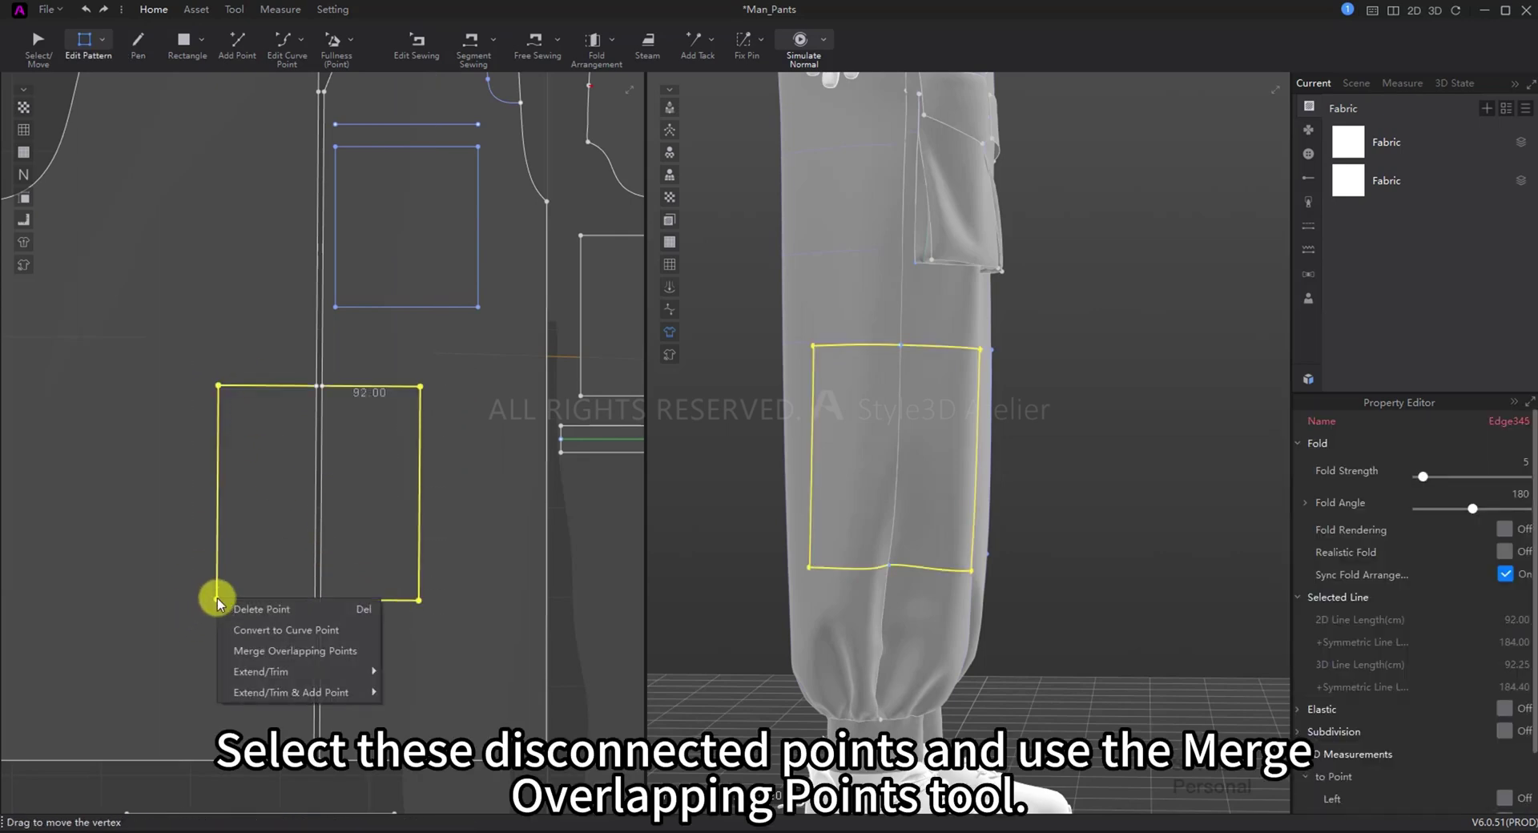
{"action": "left_click", "coordinate": [238, 652]}
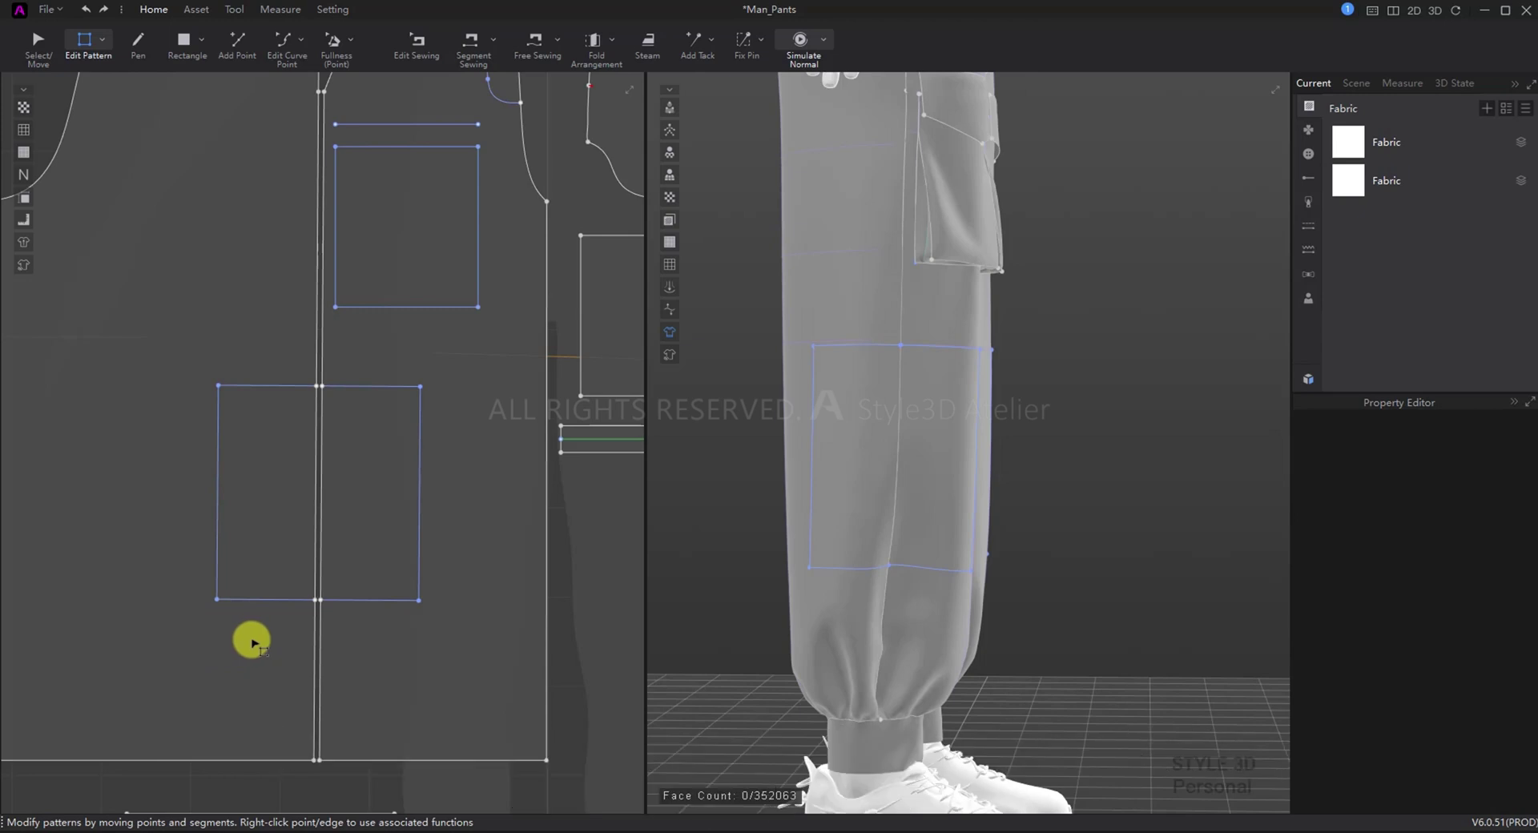
Step: Create a rectangular pocket piece matching the side pocket outline and place it beneath the first pocket's gusset strip
{"action": "scroll", "coordinate": [249, 637], "scroll_direction": "down", "scroll_amount": 2}
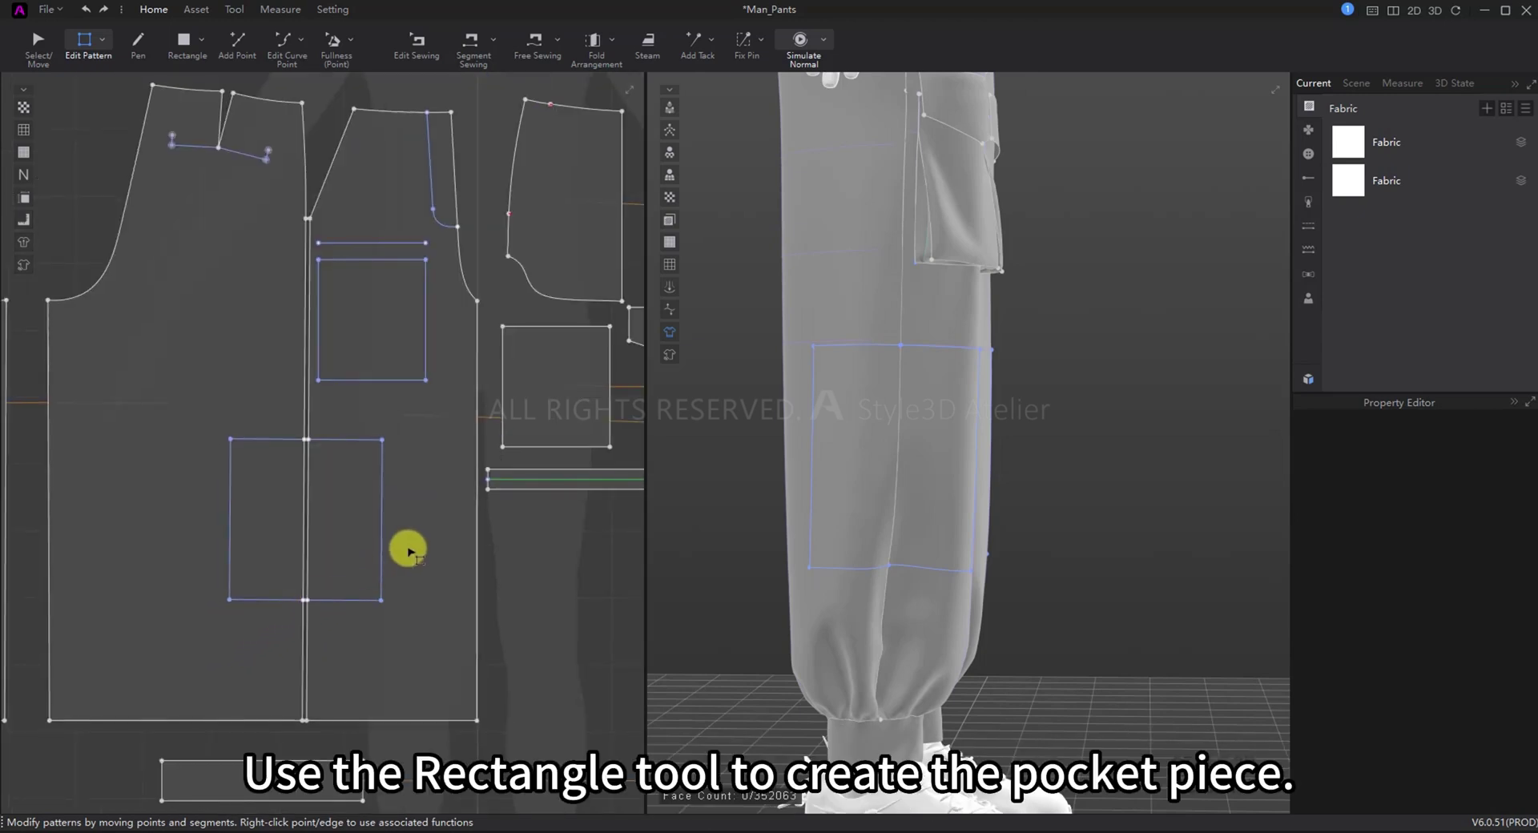
{"action": "left_click", "coordinate": [383, 559]}
{"action": "left_click", "coordinate": [347, 609]}
{"action": "left_click", "coordinate": [347, 600]}
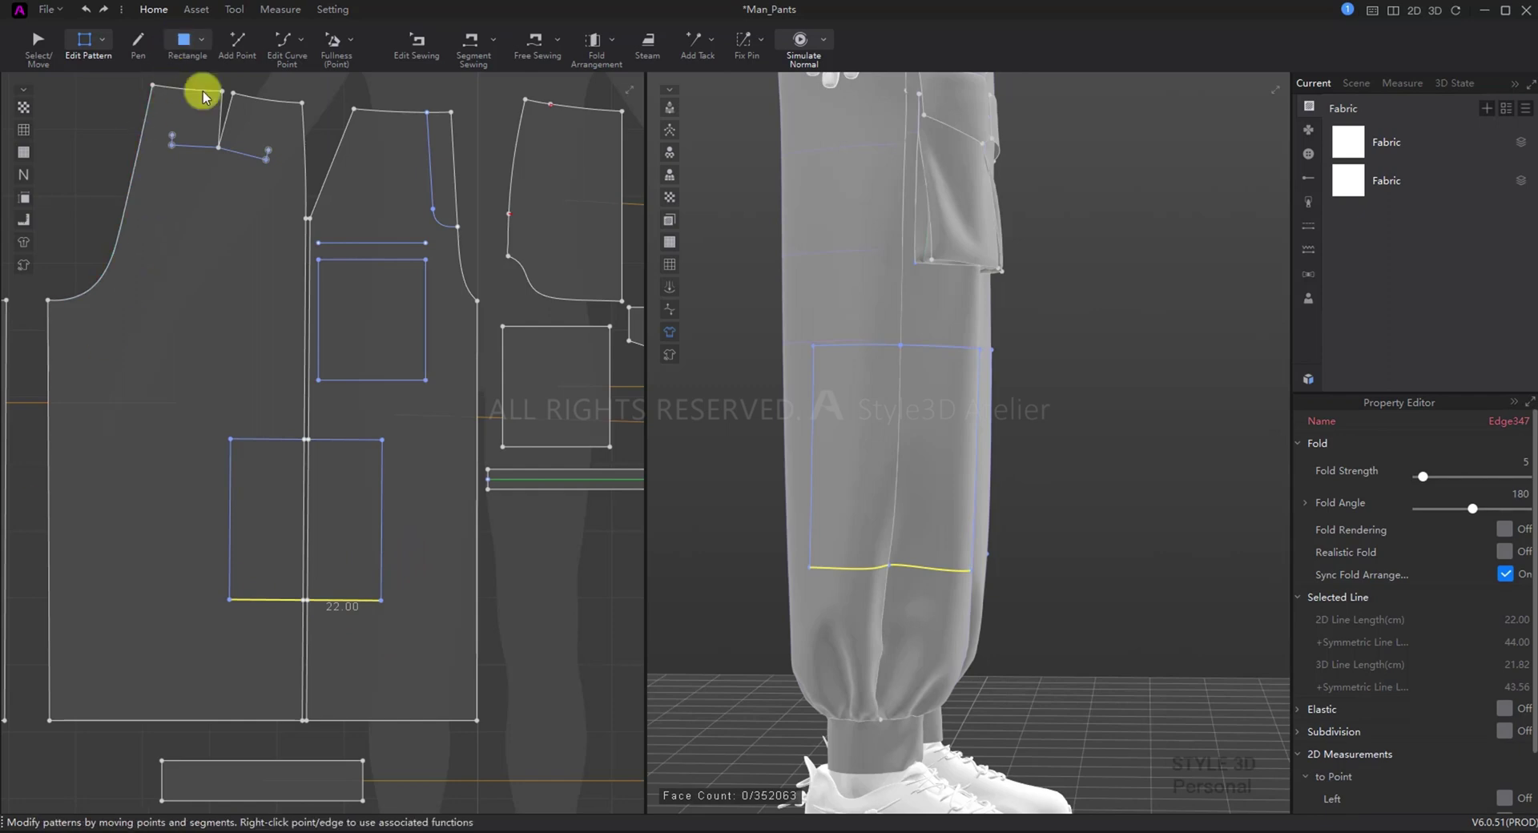
{"action": "key", "text": "s"}
{"action": "left_click", "coordinate": [501, 561]}
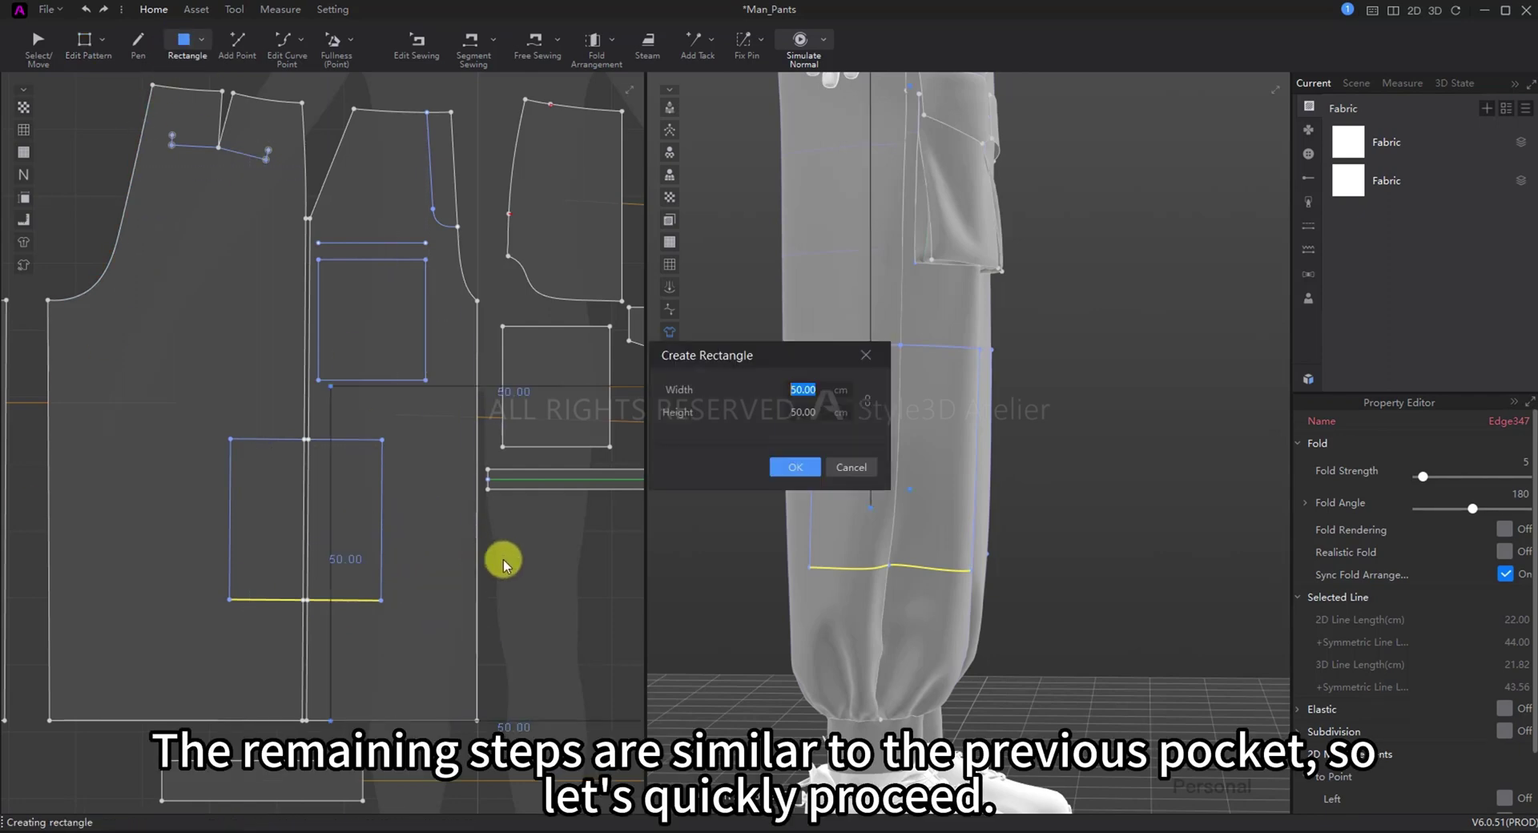
{"action": "key", "text": "Return"}
{"action": "middle_click_drag", "start_coordinate": [493, 500], "coordinate": [410, 472]}
{"action": "key", "text": "a"}
{"action": "left_click_drag", "start_coordinate": [409, 472], "coordinate": [499, 506]}
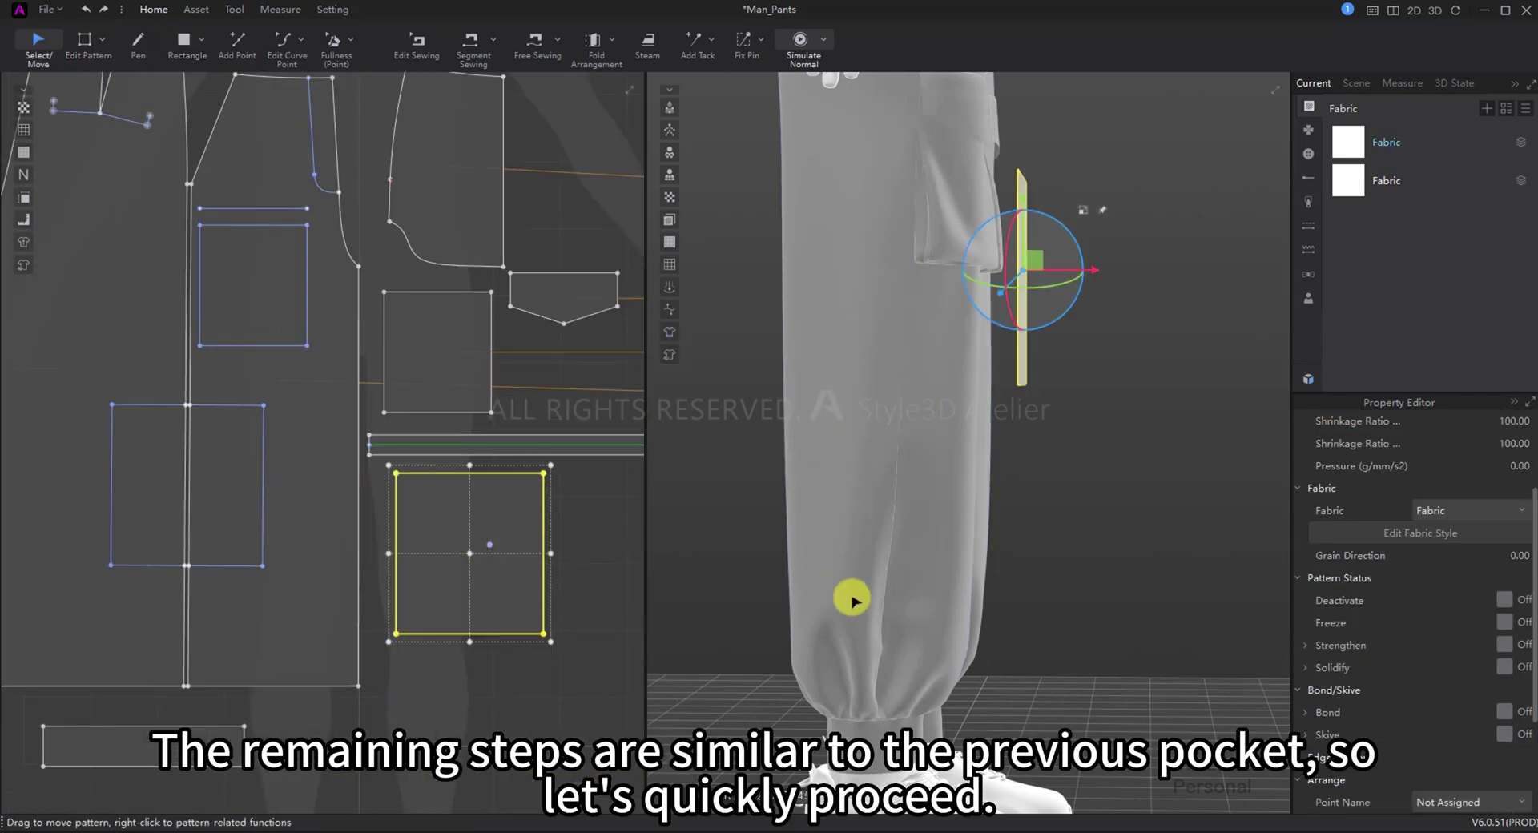
Step: Create a 70 by 3.5 cm rectangular gusset strip to fit the sides and bottom of the side pocket outline
{"action": "key", "text": "z"}
{"action": "left_click_drag", "start_coordinate": [288, 449], "coordinate": [87, 595]}
{"action": "left_click", "coordinate": [187, 46]}
{"action": "left_click", "coordinate": [414, 677]}
{"action": "type", "text": "70"}
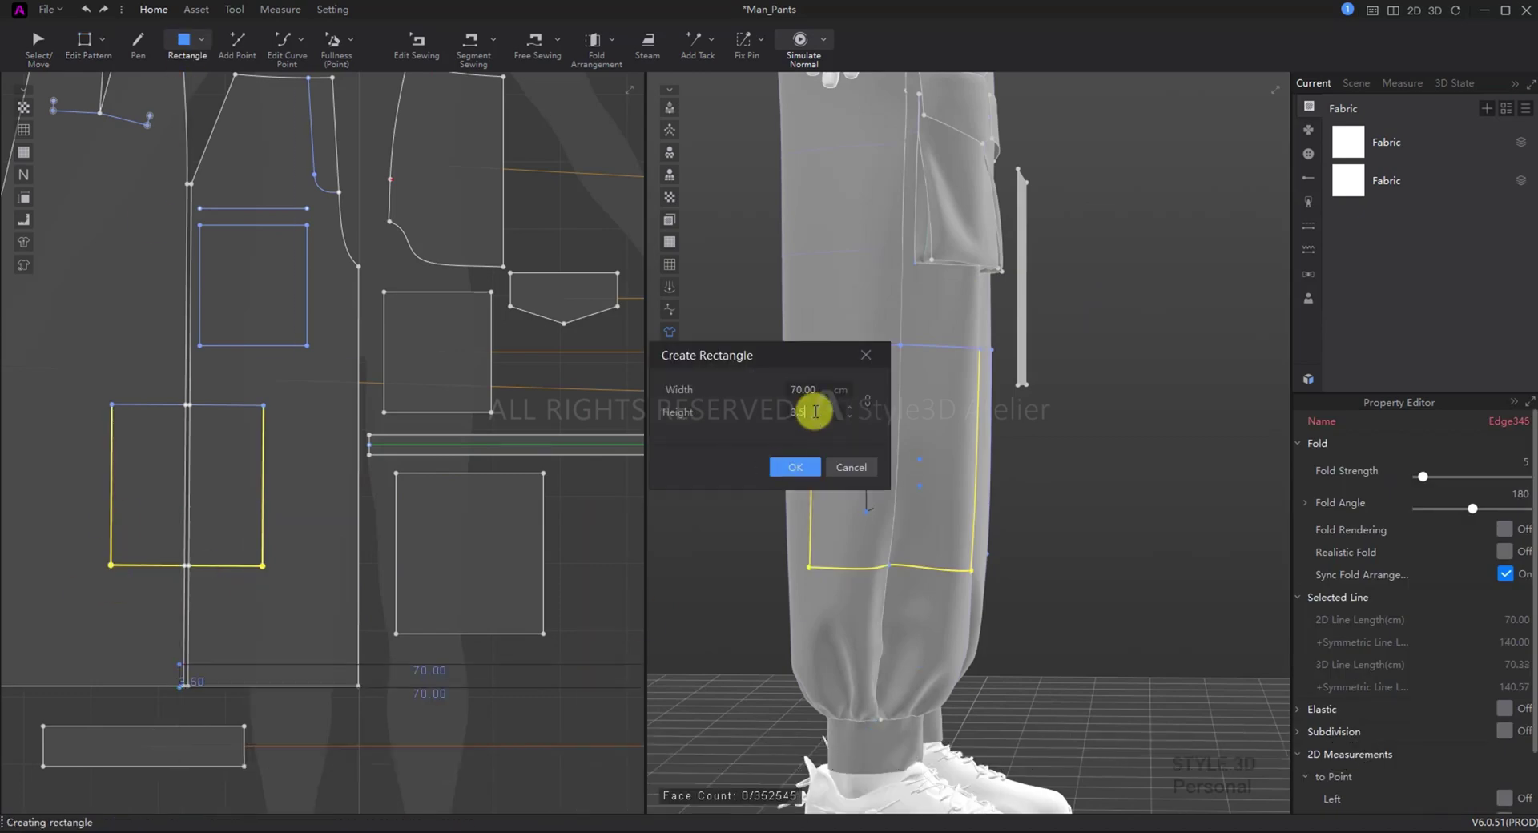
{"action": "key", "text": "Return"}
{"action": "left_click_drag", "start_coordinate": [207, 662], "coordinate": [247, 687]}
Step: Draw a lengthwise internal line along the middle of the new gusset strip
{"action": "middle_click_drag", "start_coordinate": [248, 686], "coordinate": [384, 687]}
{"action": "left_click", "coordinate": [217, 673]}
{"action": "scroll", "coordinate": [304, 617], "scroll_direction": "down", "scroll_amount": 3}
{"action": "double_click", "coordinate": [584, 660]}
Step: Sew the gusset strip's long edges to the side pocket piece and to the pocket outline on the leg
{"action": "key", "text": "m"}
{"action": "left_click", "coordinate": [242, 651]}
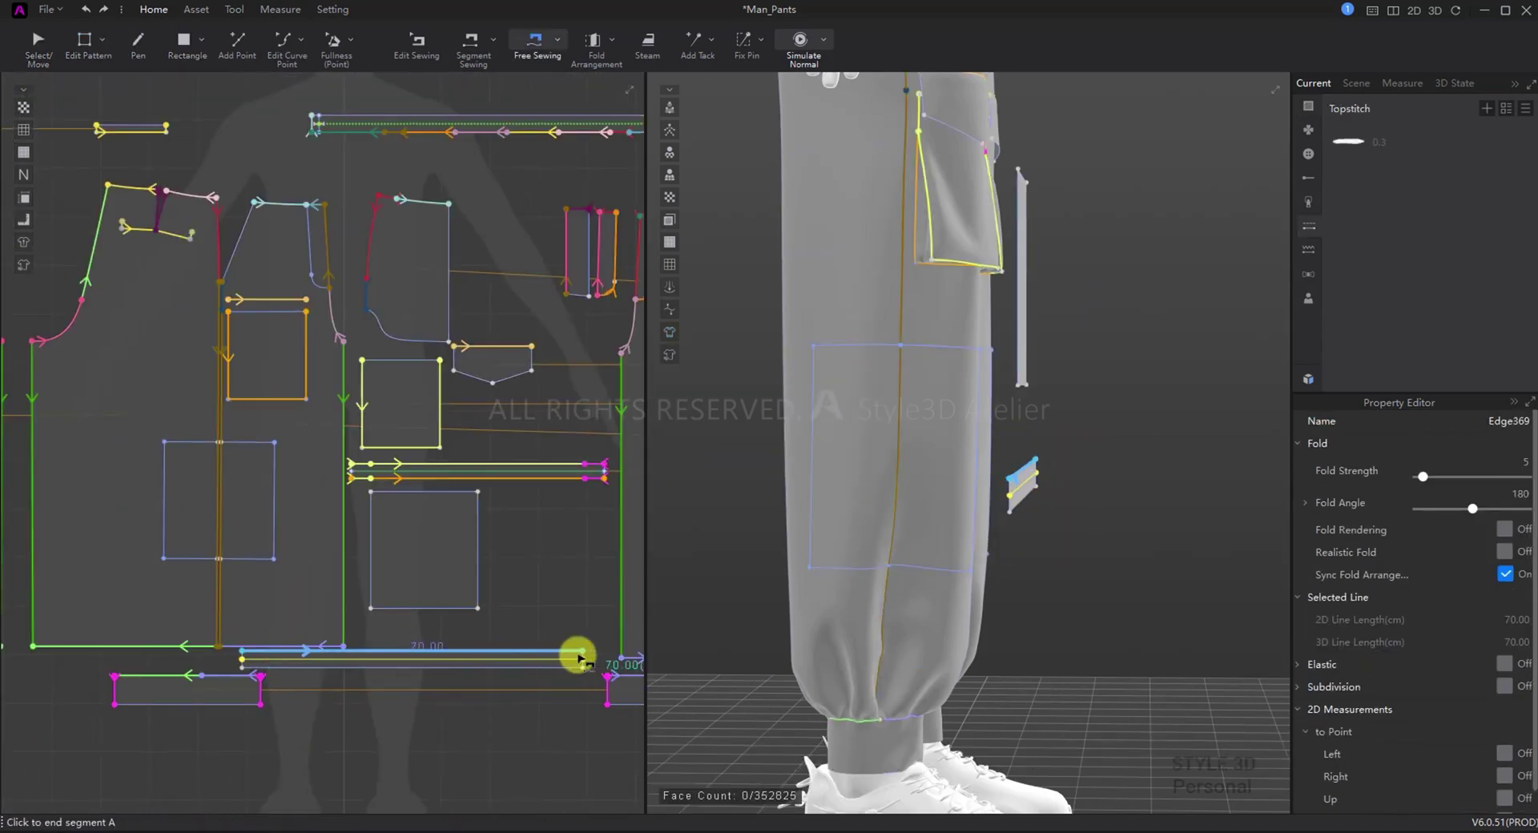
{"action": "left_click", "coordinate": [583, 652]}
{"action": "left_click", "coordinate": [371, 491]}
{"action": "left_click", "coordinate": [479, 491]}
{"action": "left_click", "coordinate": [242, 668]}
{"action": "left_click", "coordinate": [583, 668]}
{"action": "left_click", "coordinate": [164, 442]}
{"action": "left_click", "coordinate": [274, 443]}
{"action": "key", "text": "q"}
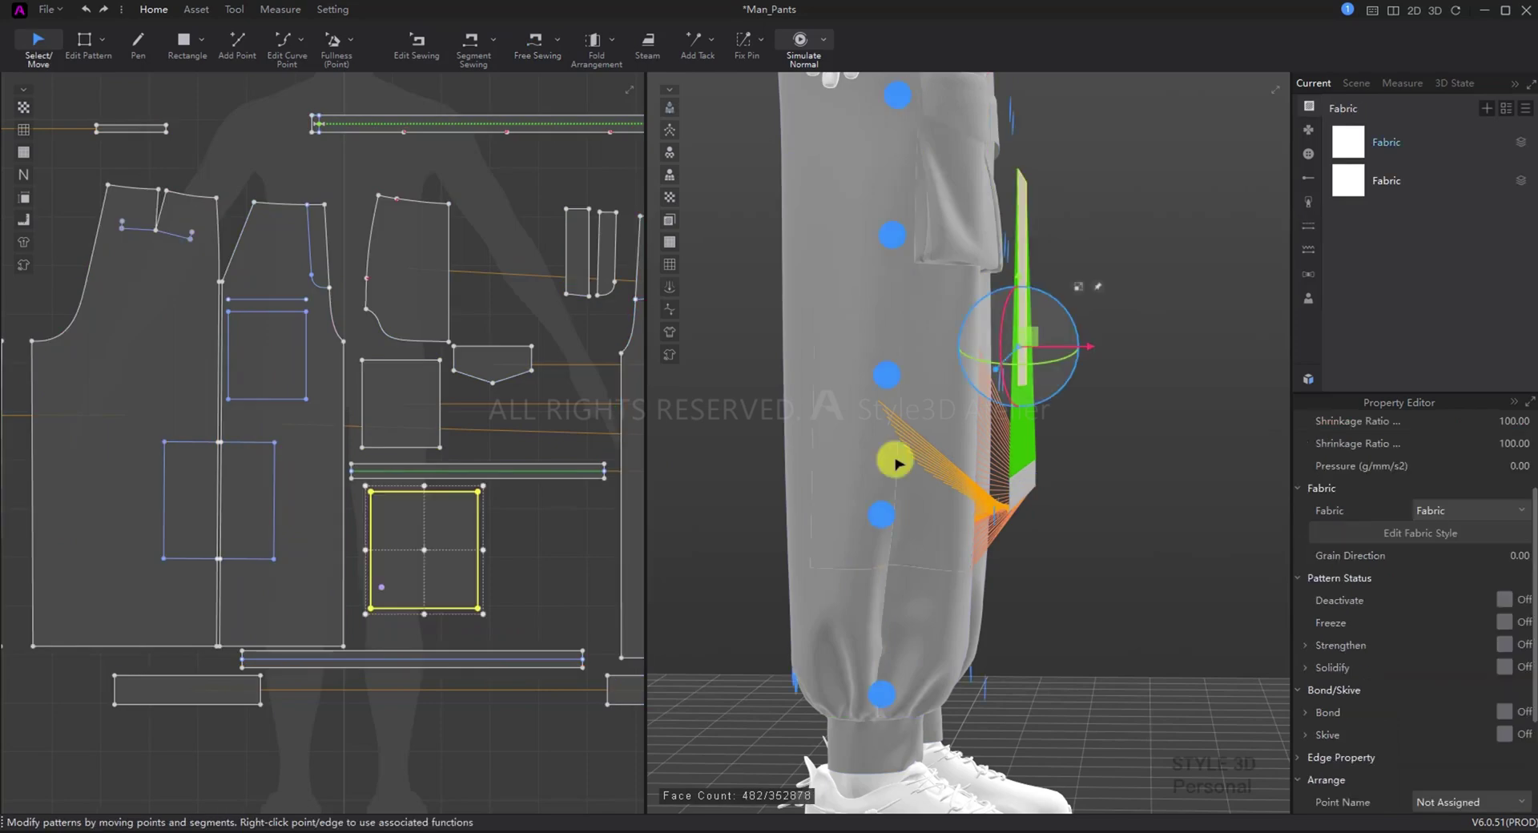
Step: Arrange the side pocket piece against the outer side of the leg using an arrangement point
{"action": "left_click", "coordinate": [896, 463]}
{"action": "right_click_drag", "start_coordinate": [896, 463], "coordinate": [1001, 481]}
{"action": "right_click", "coordinate": [1085, 489]}
{"action": "left_click", "coordinate": [1113, 481]}
Step: Set the side pocket piece and gusset strip to extra collision thickness 0 and particle distance 10, and simulate them
{"action": "left_click", "coordinate": [897, 481], "text": "shift"}
{"action": "left_click", "coordinate": [1502, 533]}
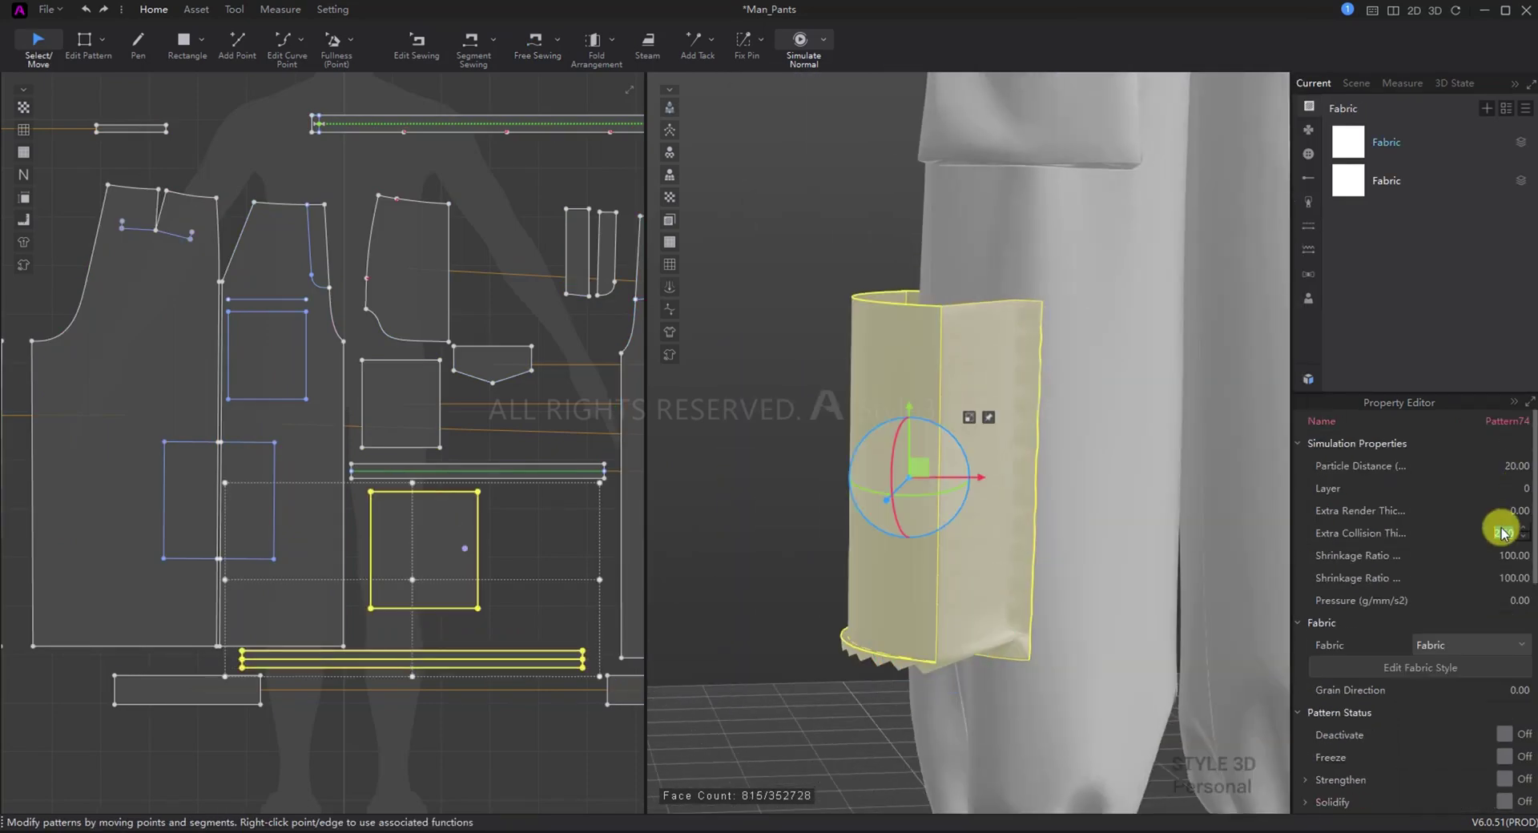
{"action": "key", "text": "Return"}
{"action": "key", "text": "space"}
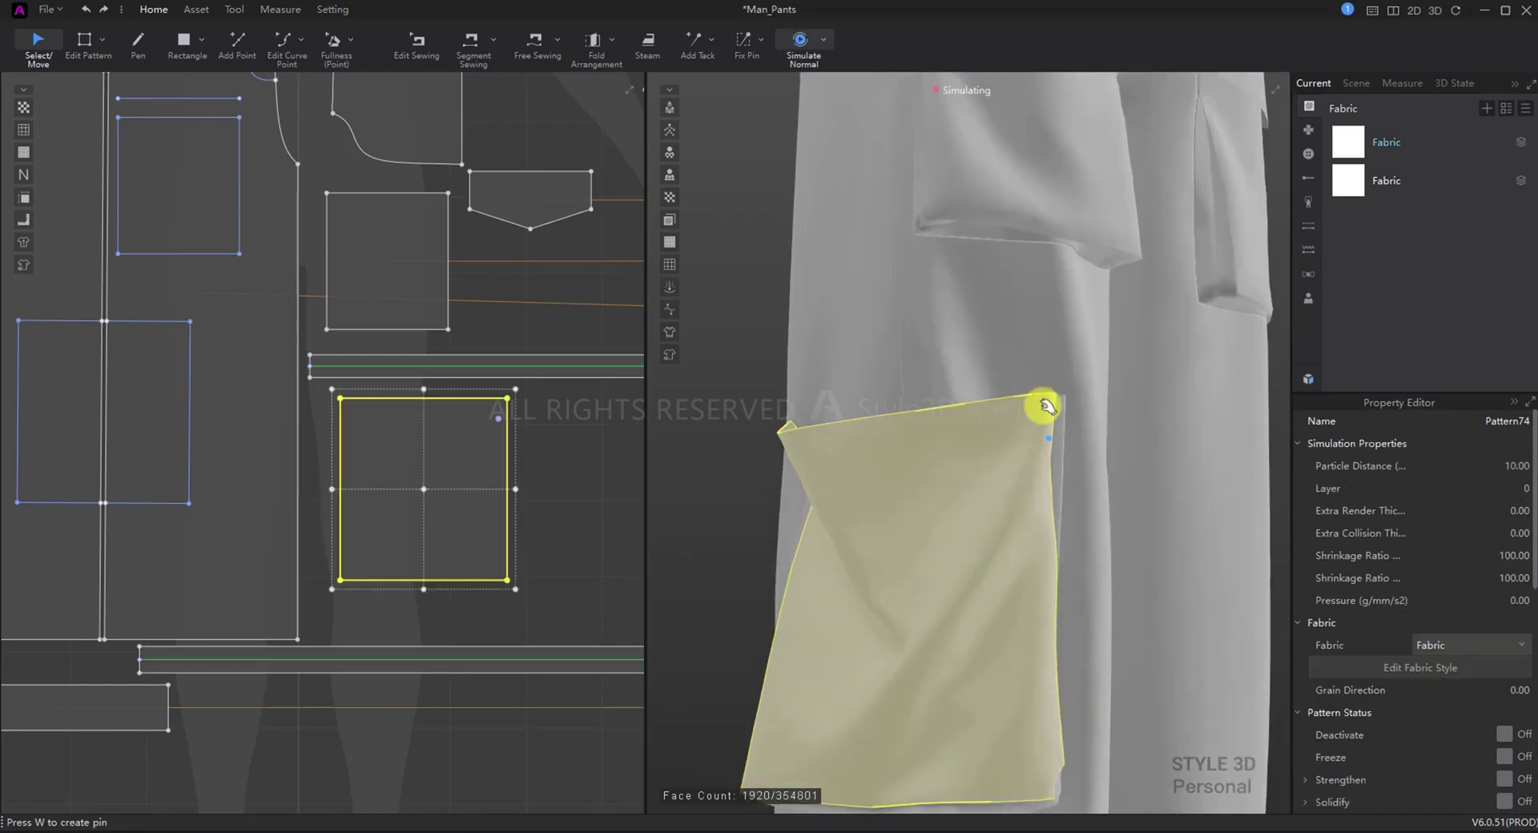
{"action": "left_click", "coordinate": [1103, 401]}
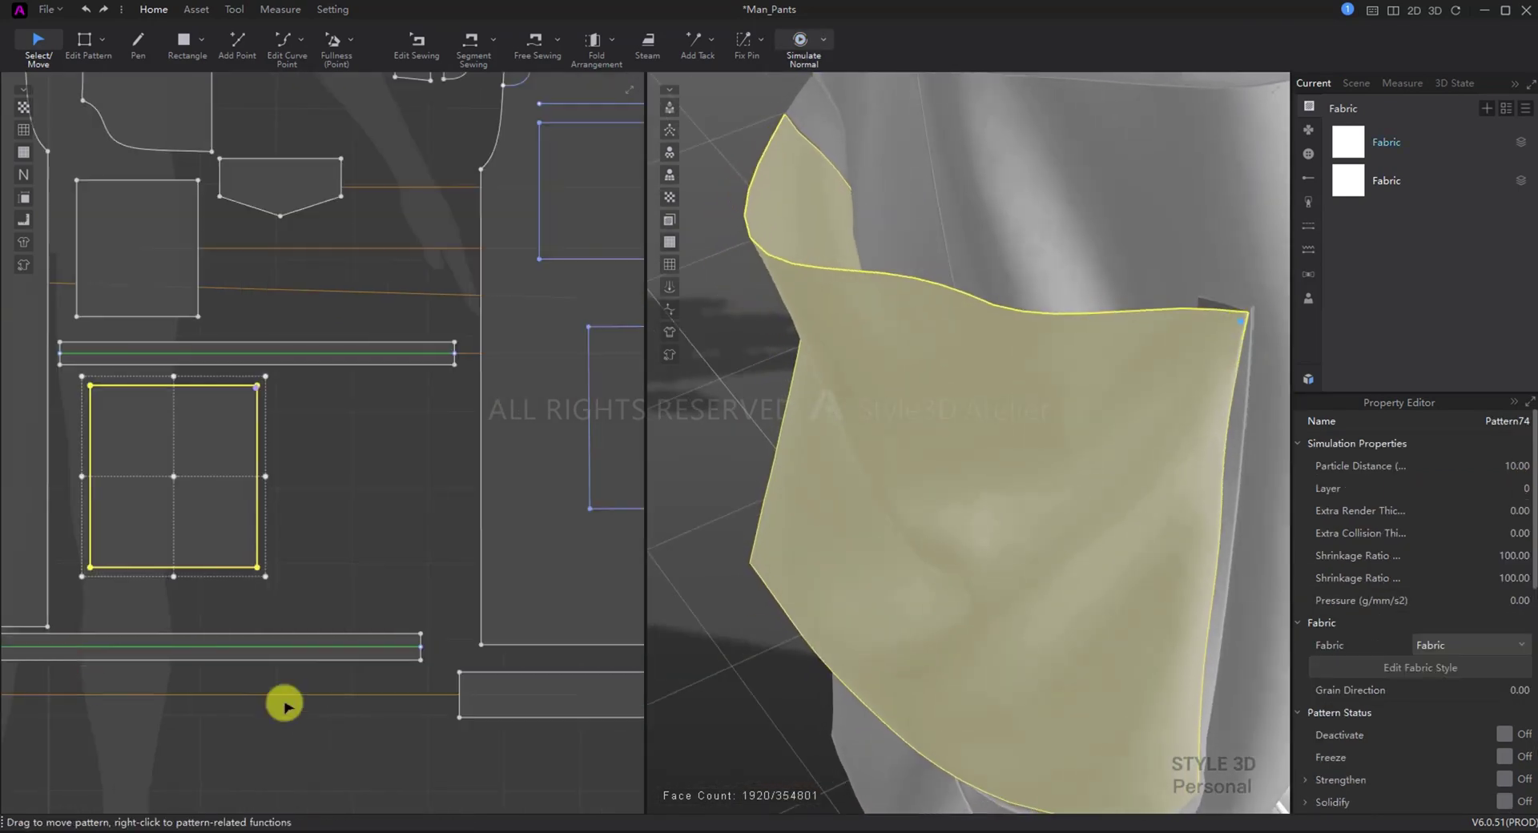
Step: Sew the gusset strip's long edges together over the last 3.5 cm at each end, and simulate the closed pocket corners
{"action": "left_click", "coordinate": [421, 634]}
{"action": "type", "text": "3.5"}
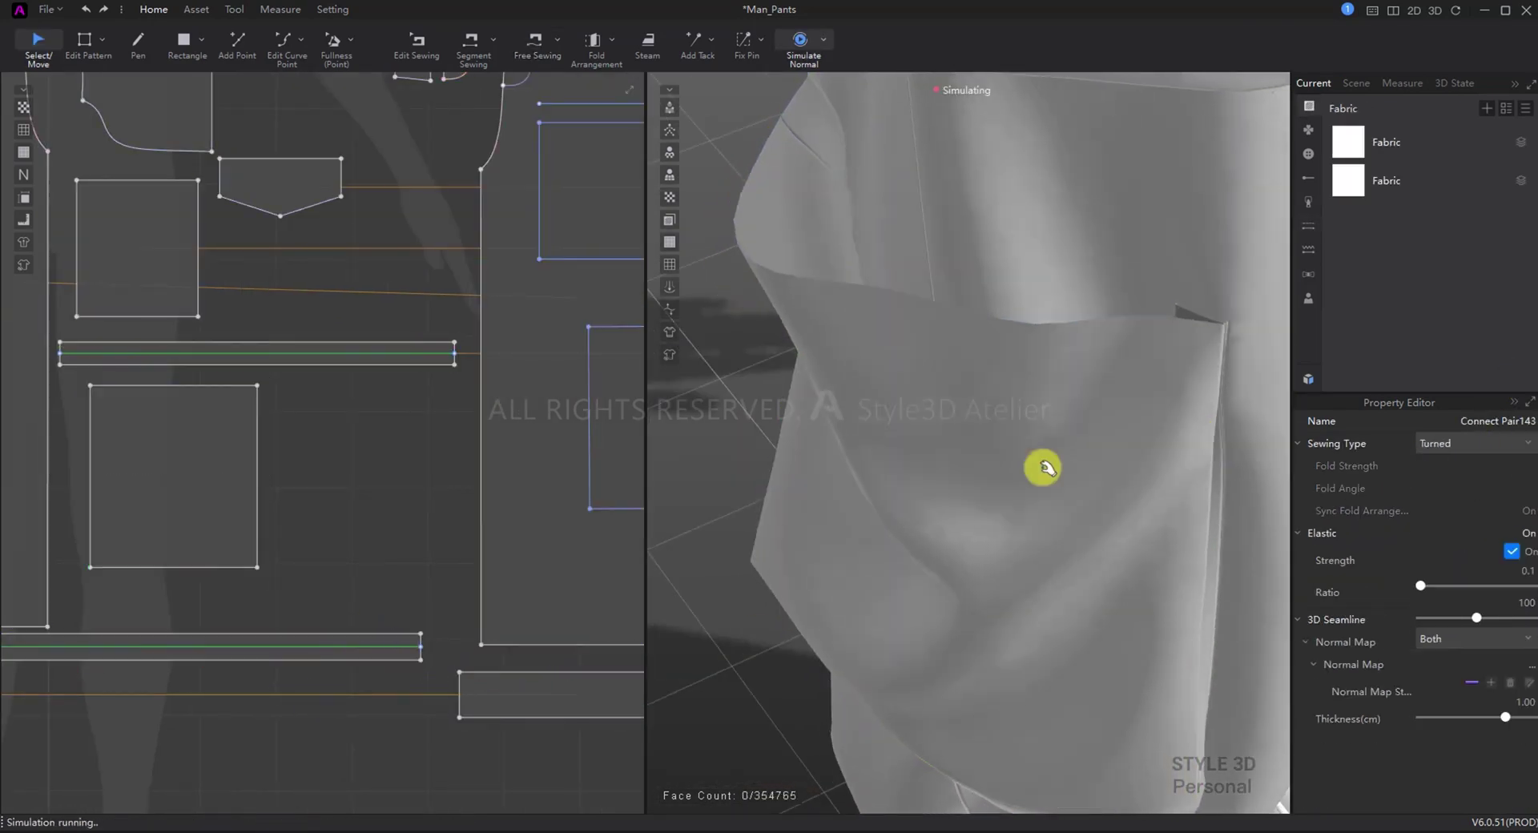
{"action": "left_click", "coordinate": [1047, 449]}
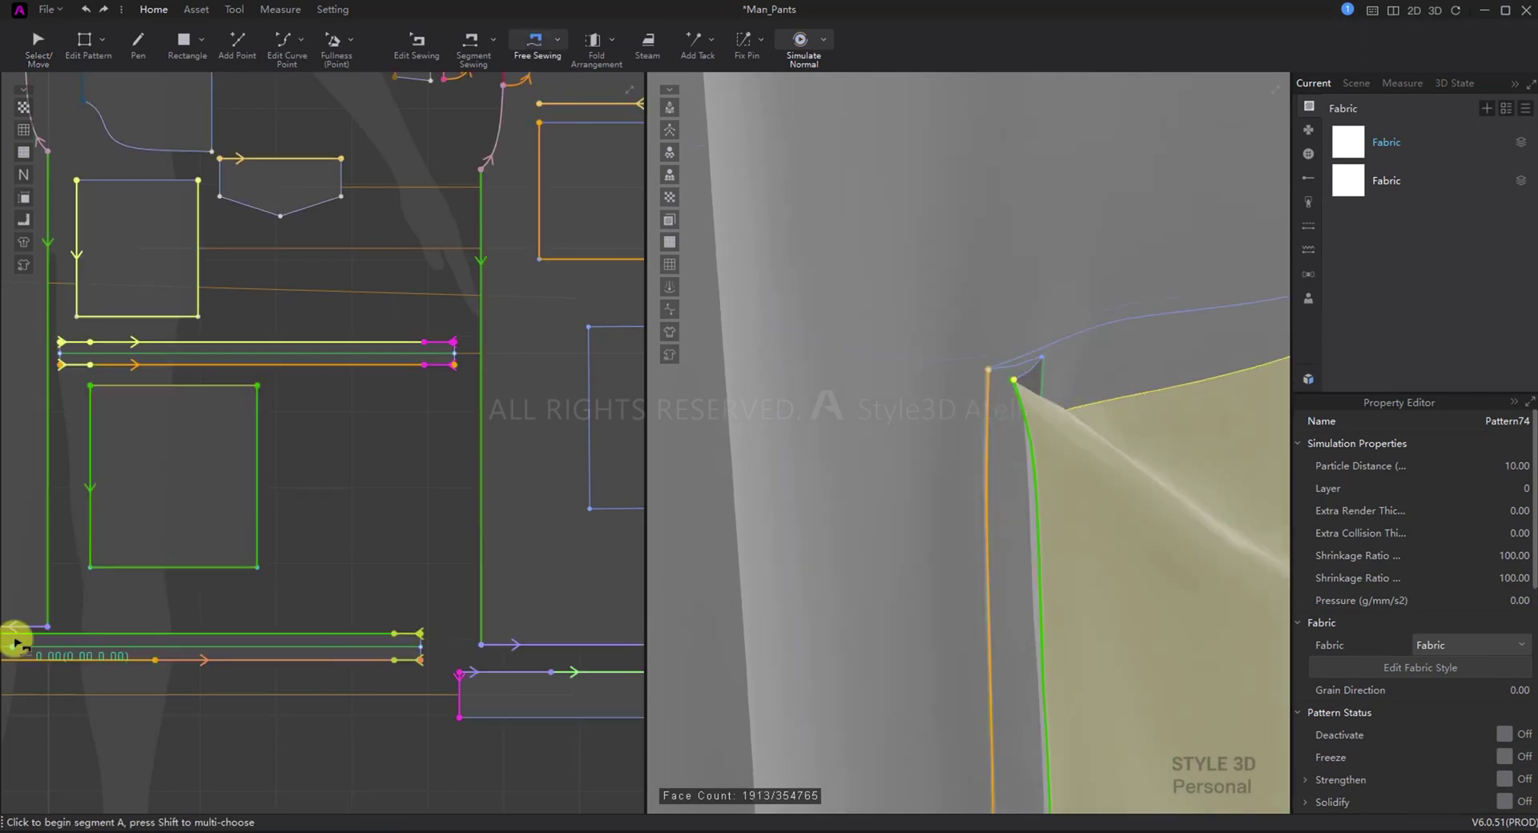
{"action": "left_click", "coordinate": [118, 613]}
{"action": "left_click", "coordinate": [1449, 447]}
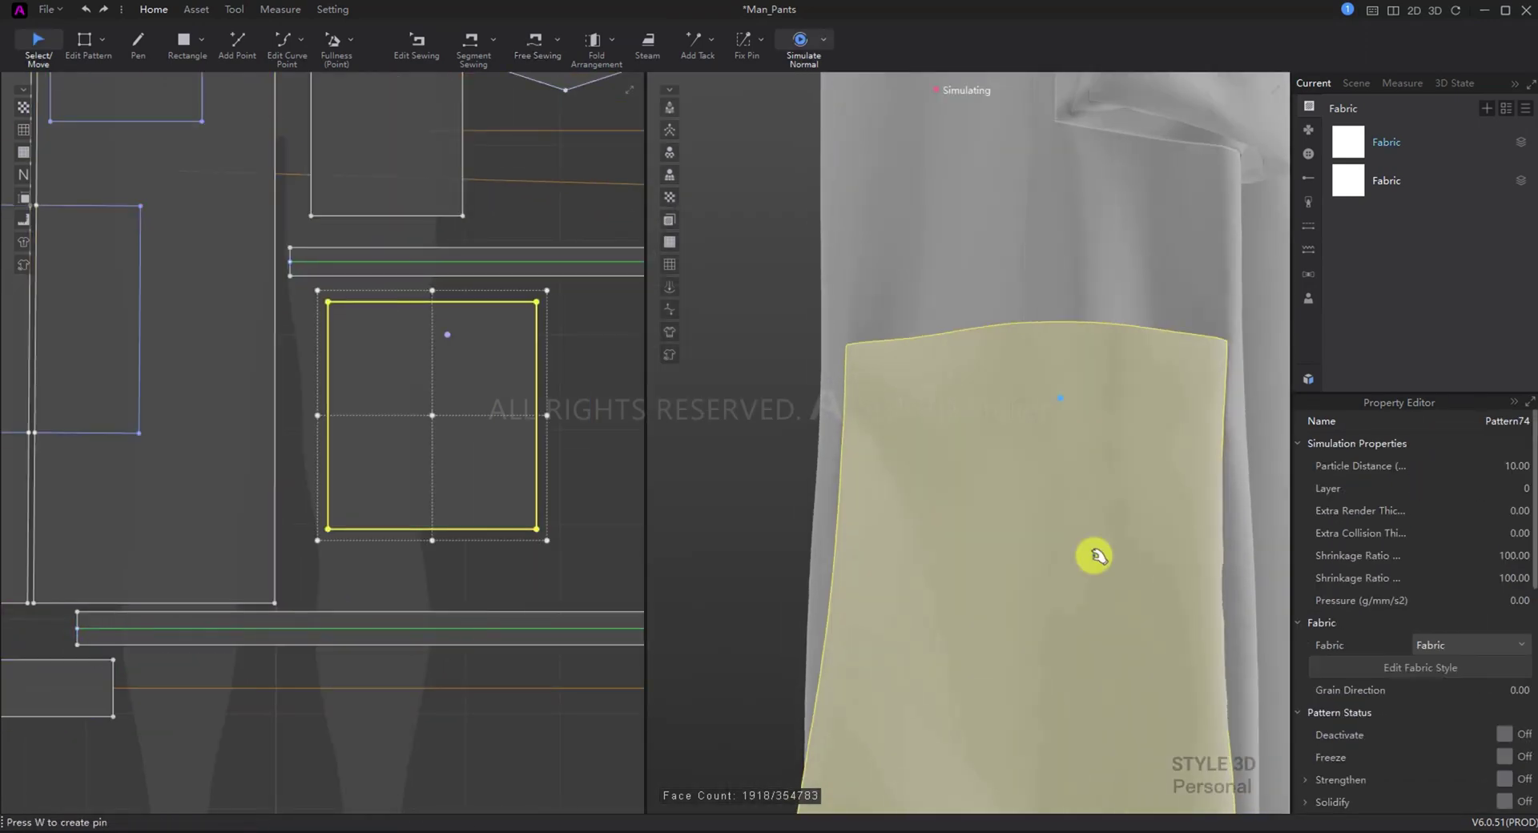
Step: Add an equidistant internal line above the side pocket outline's top edge and create a 22 by 6 cm flap with a pointed lower edge
{"action": "scroll", "coordinate": [1061, 590], "scroll_direction": "down", "scroll_amount": 3}
{"action": "scroll", "coordinate": [1114, 633], "scroll_direction": "up", "scroll_amount": 4}
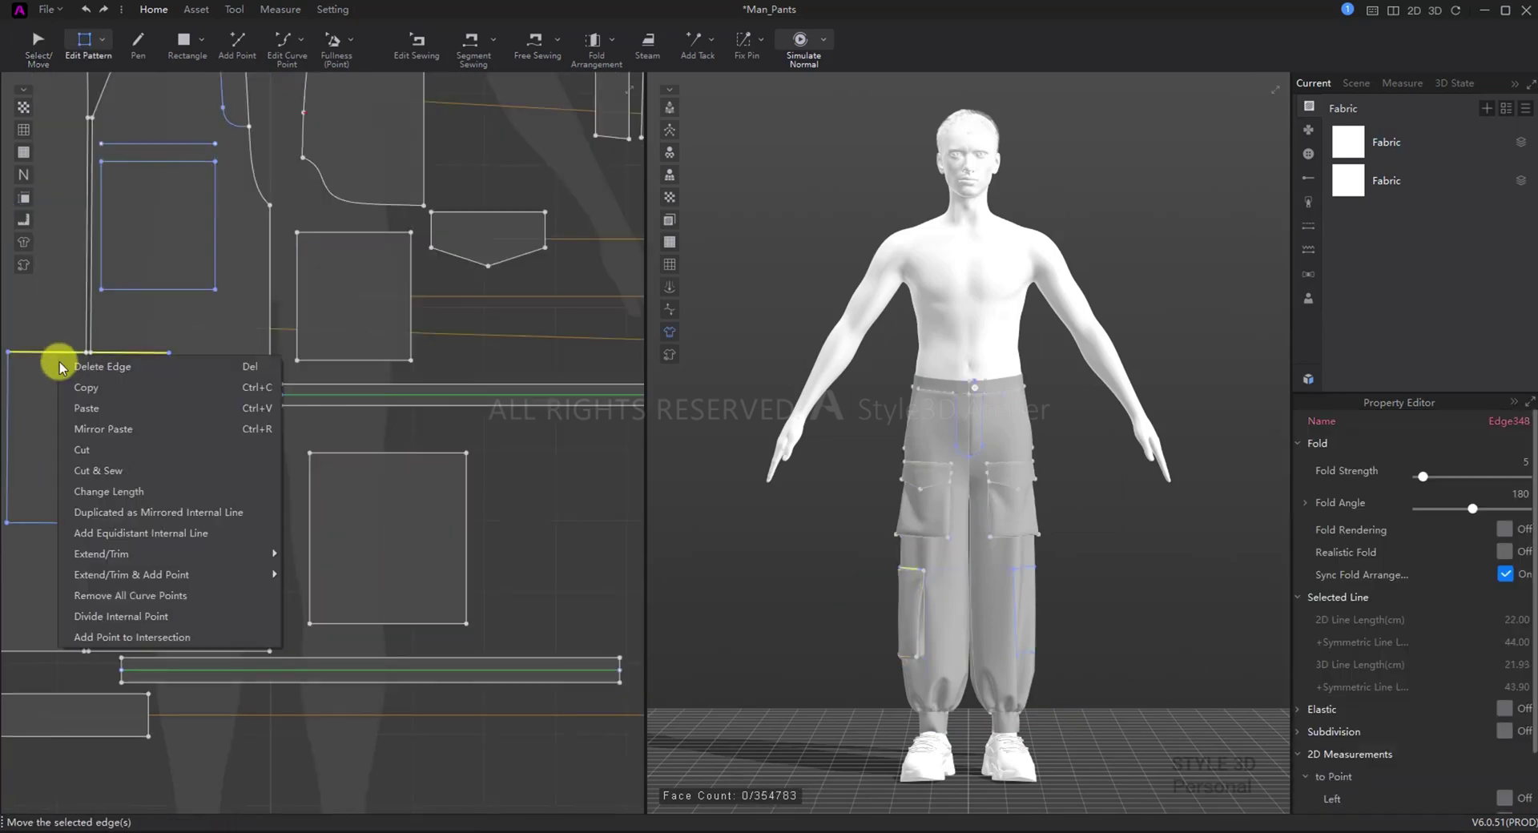
{"action": "left_click", "coordinate": [174, 535]}
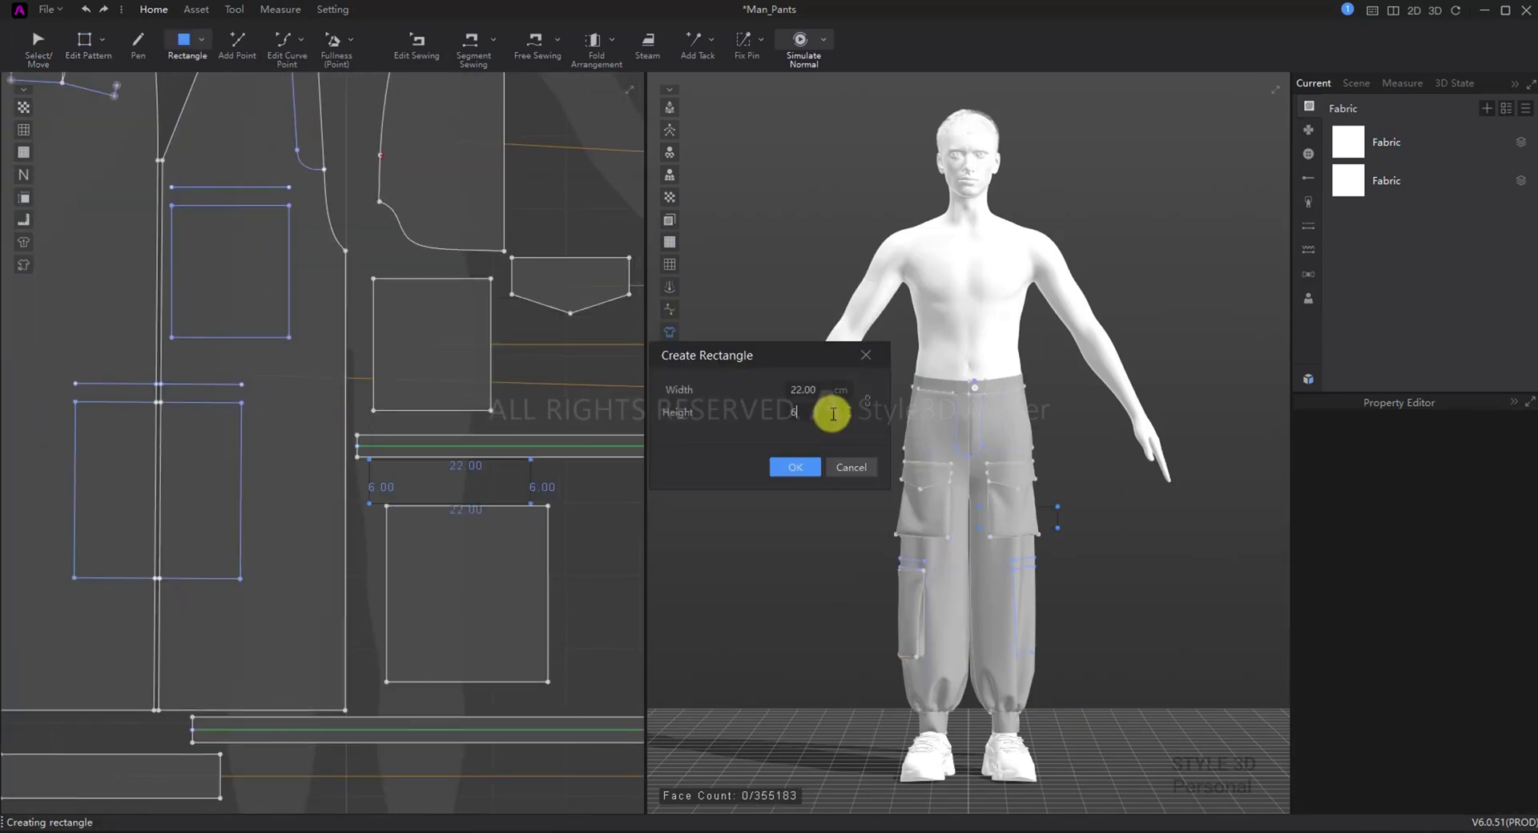
{"action": "key", "text": "Return"}
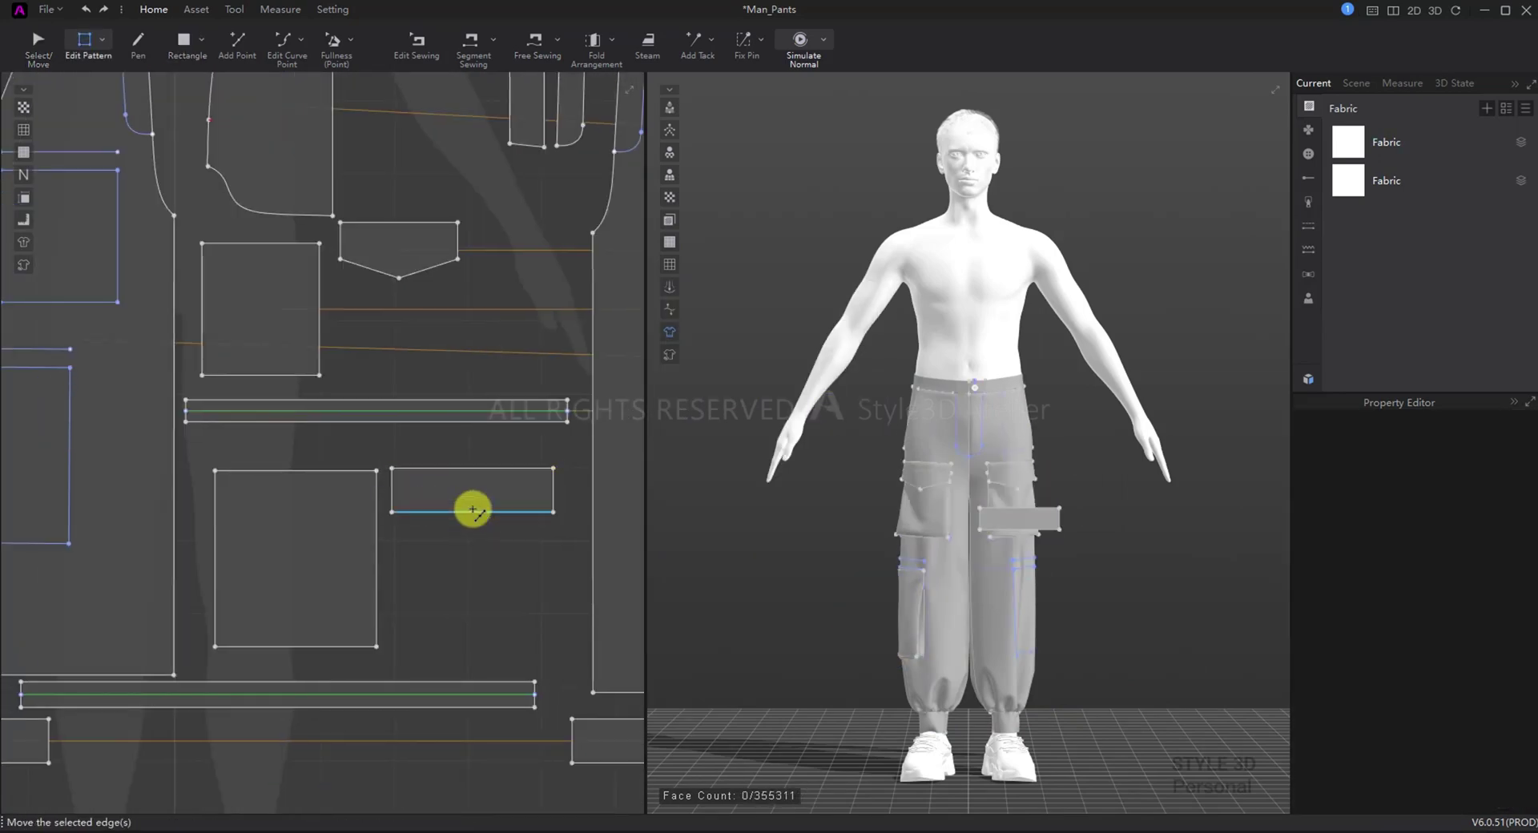
{"action": "left_click_drag", "start_coordinate": [470, 508], "coordinate": [498, 542]}
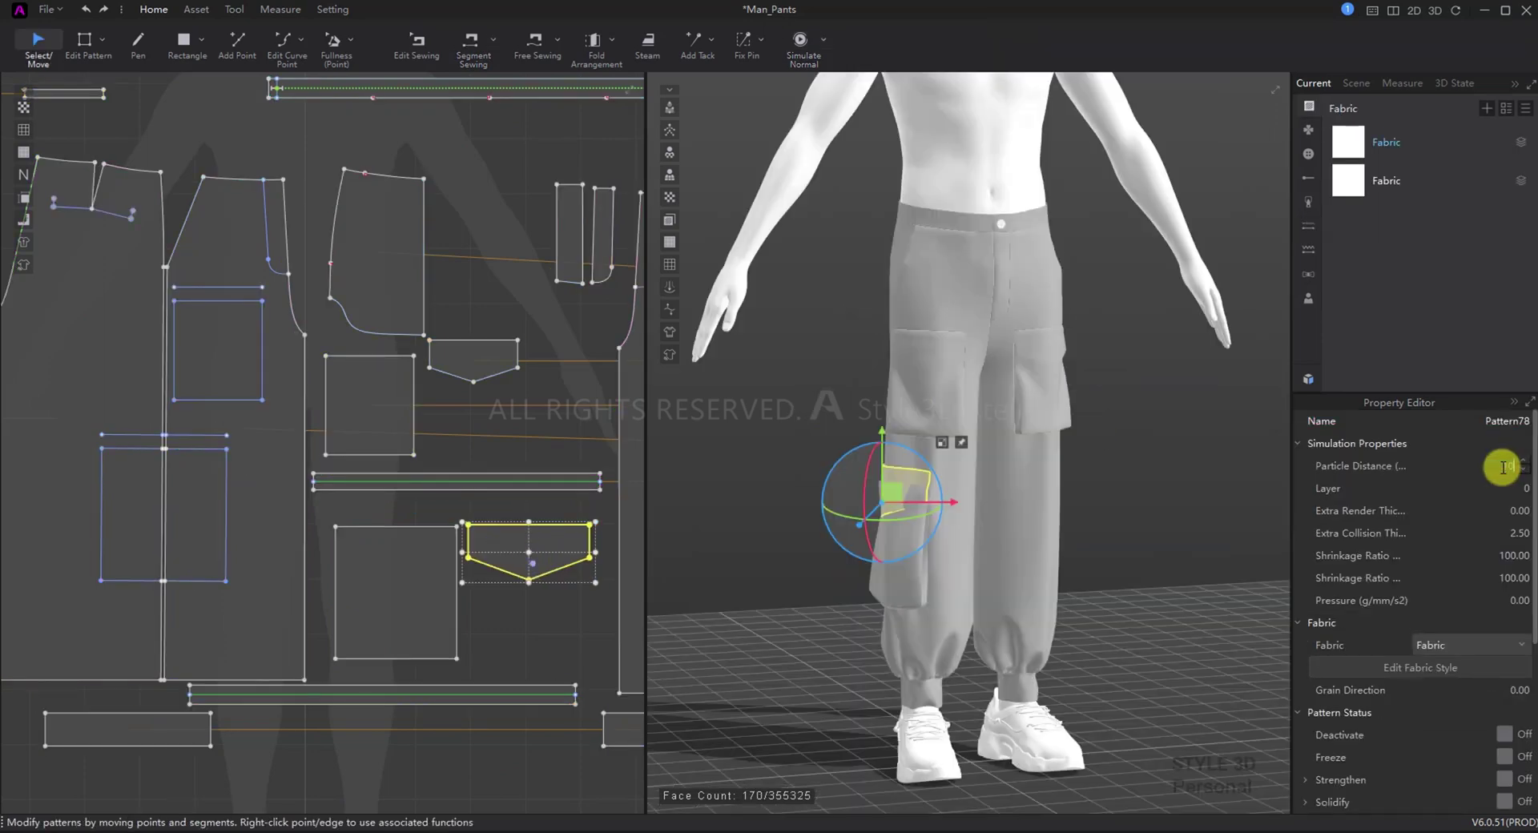
Step: Set the side pocket flap's particle distance to 10 and simulate it over the pocket
{"action": "type", "text": "10.00"}
{"action": "right_click_drag", "start_coordinate": [813, 493], "coordinate": [833, 609]}
{"action": "key", "text": "space"}
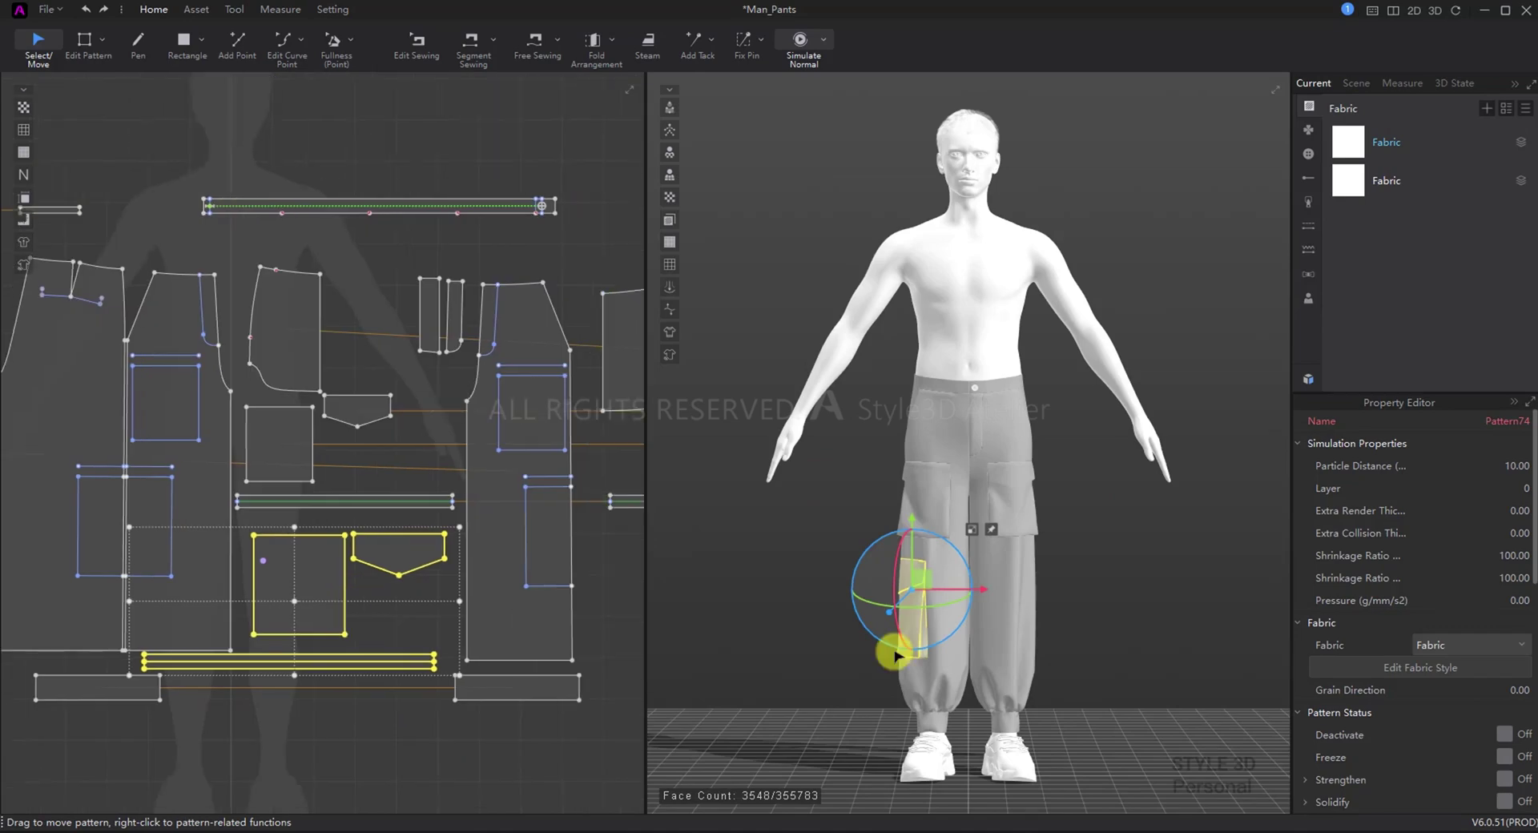
Step: Mirror-paste the side pocket, flap and gusset strip for the other leg, shift them outward from the leg and simulate
{"action": "key", "text": "ctrl+r"}
{"action": "left_click", "coordinate": [490, 531]}
{"action": "scroll", "coordinate": [1511, 729], "scroll_direction": "down", "scroll_amount": 3}
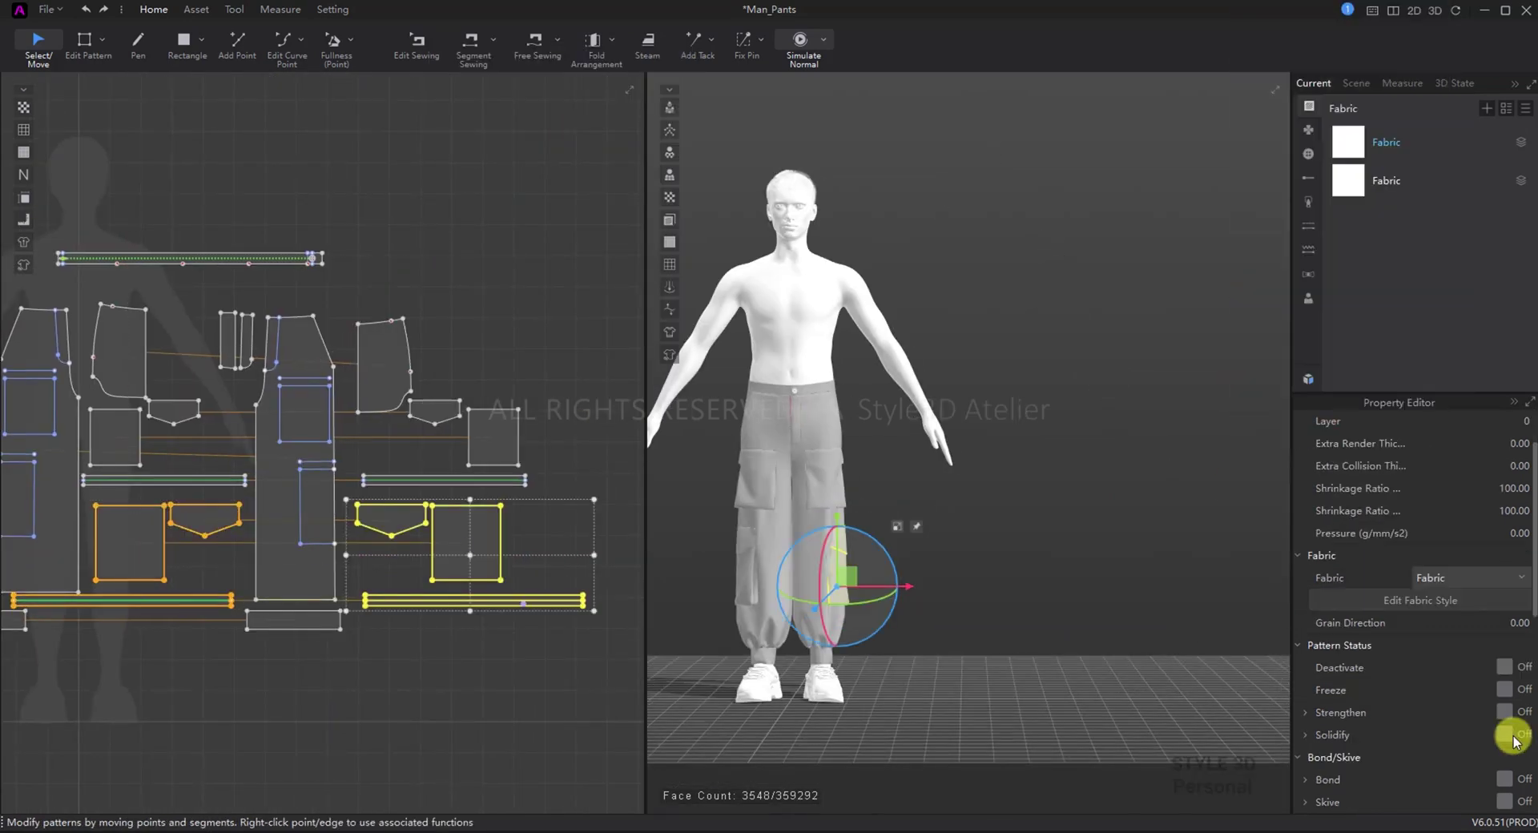
{"action": "left_click", "coordinate": [1505, 667]}
{"action": "left_click_drag", "start_coordinate": [883, 591], "coordinate": [889, 591]}
{"action": "key", "text": "space"}
{"action": "right_click_drag", "start_coordinate": [946, 632], "coordinate": [1492, 655]}
{"action": "scroll", "coordinate": [797, 656], "scroll_direction": "up", "scroll_amount": 3}
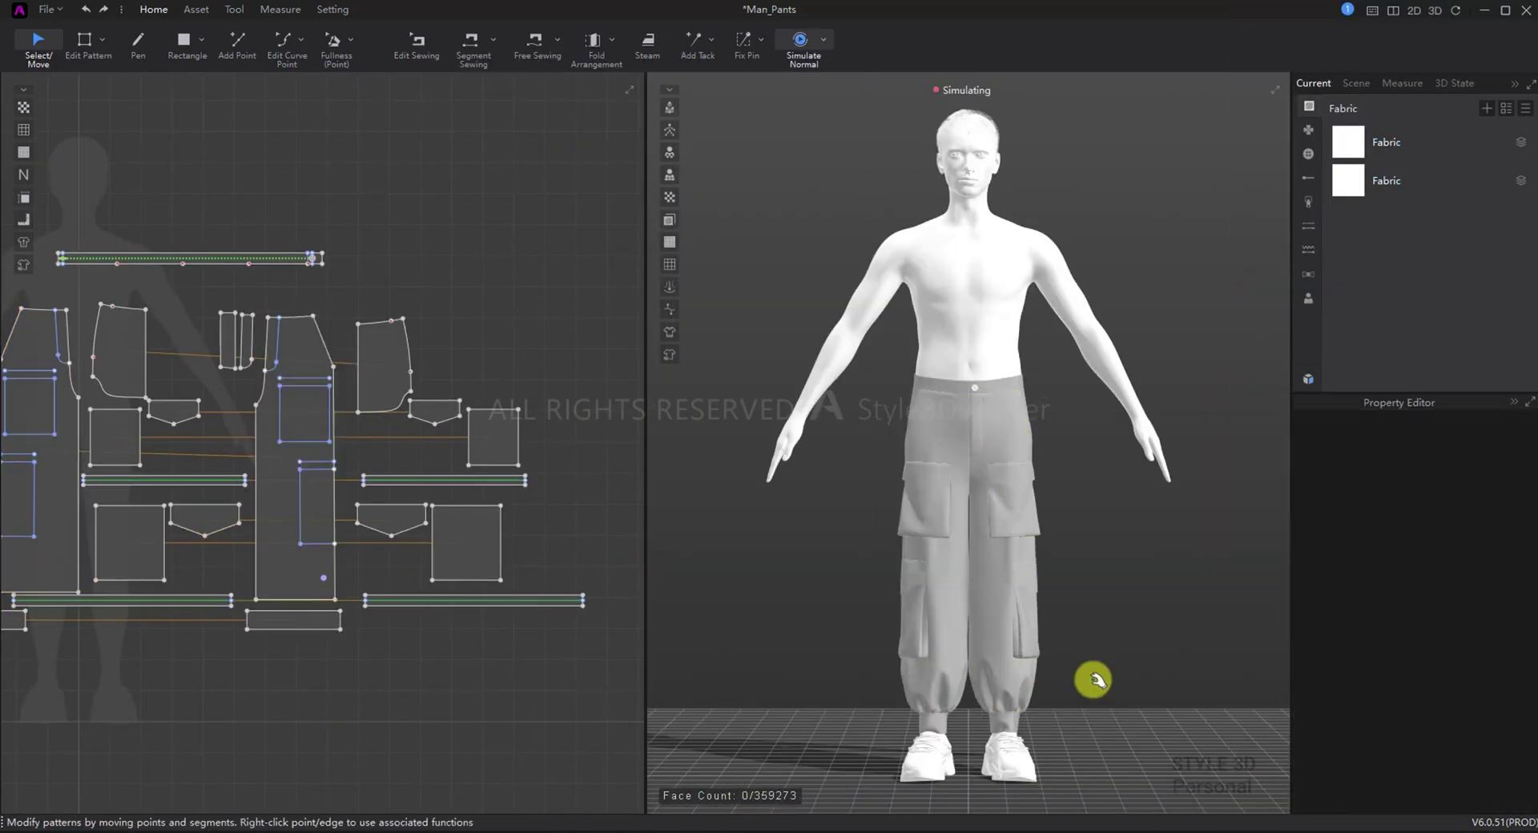
{"action": "left_click", "coordinate": [970, 384]}
{"action": "left_click_drag", "start_coordinate": [965, 389], "coordinate": [931, 403]}
Step: Assign the first fabric to all patterns and delete all unused fabrics
{"action": "left_click_drag", "start_coordinate": [615, 247], "coordinate": [176, 614]}
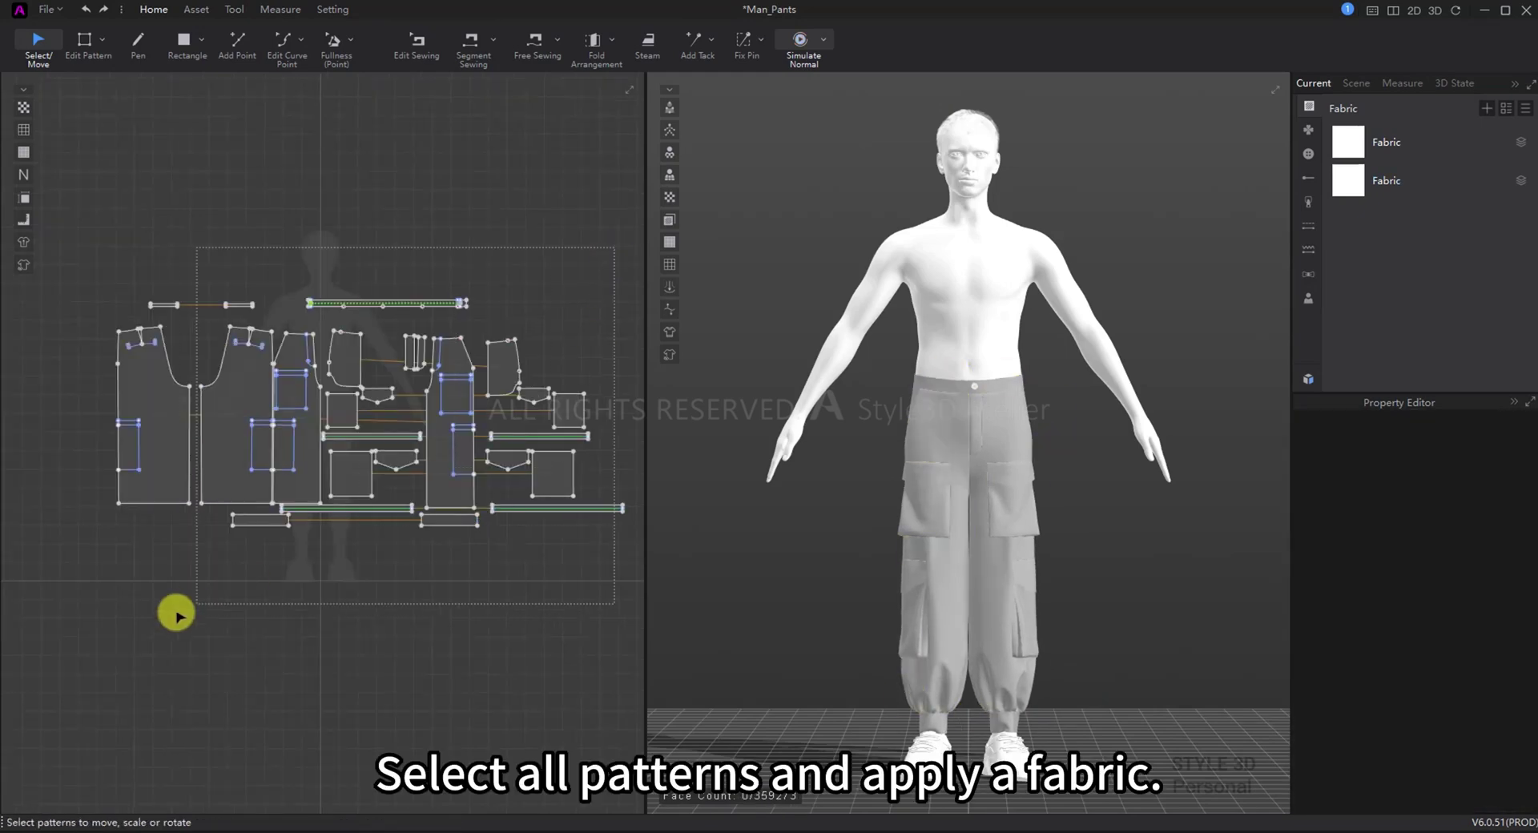
{"action": "key", "text": "ctrl+a"}
{"action": "right_click", "coordinate": [1367, 143]}
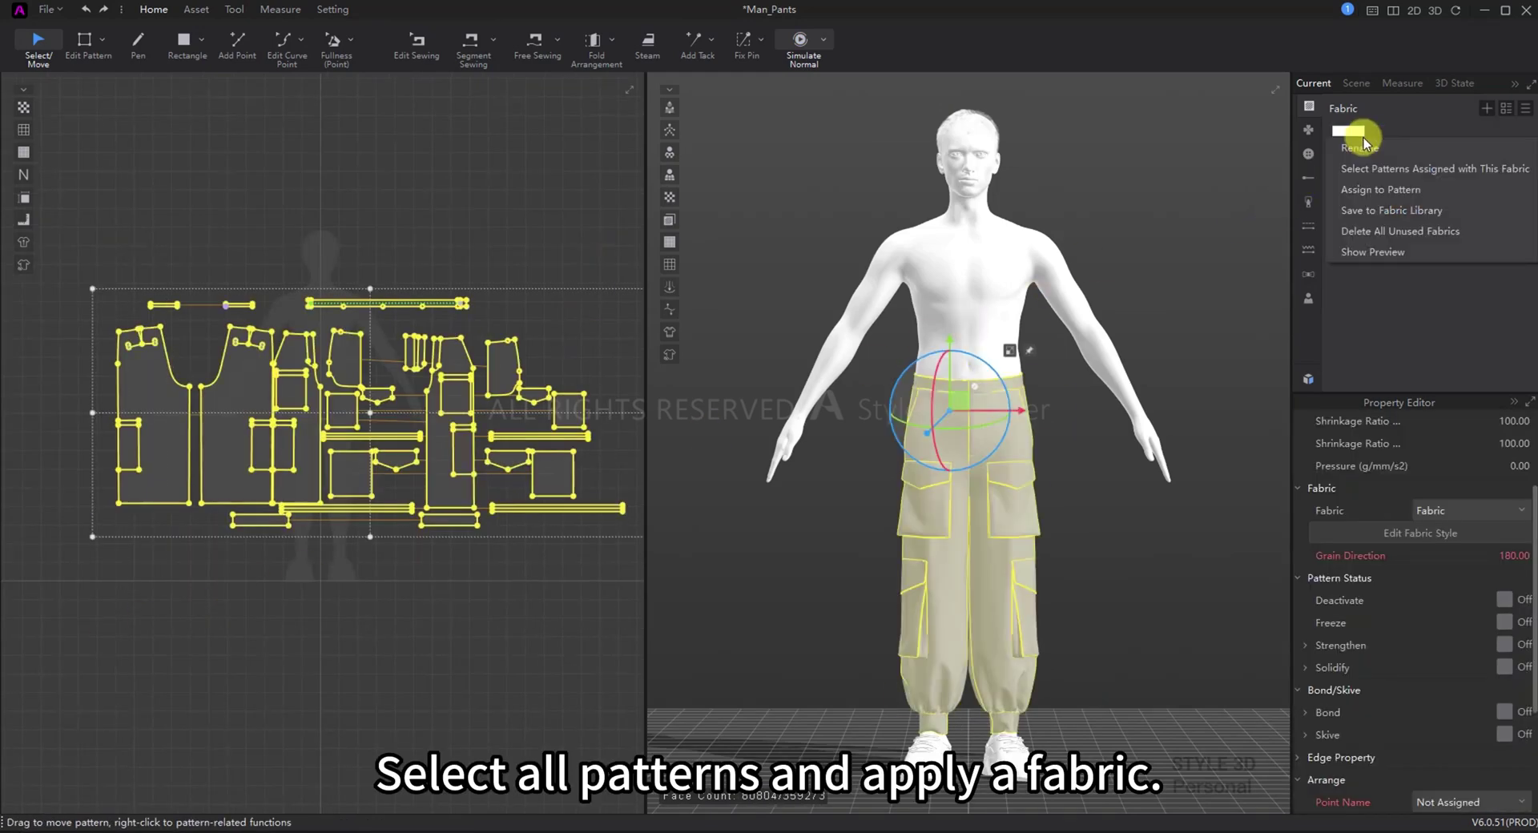
{"action": "left_click", "coordinate": [1366, 195]}
{"action": "right_click", "coordinate": [1352, 186]}
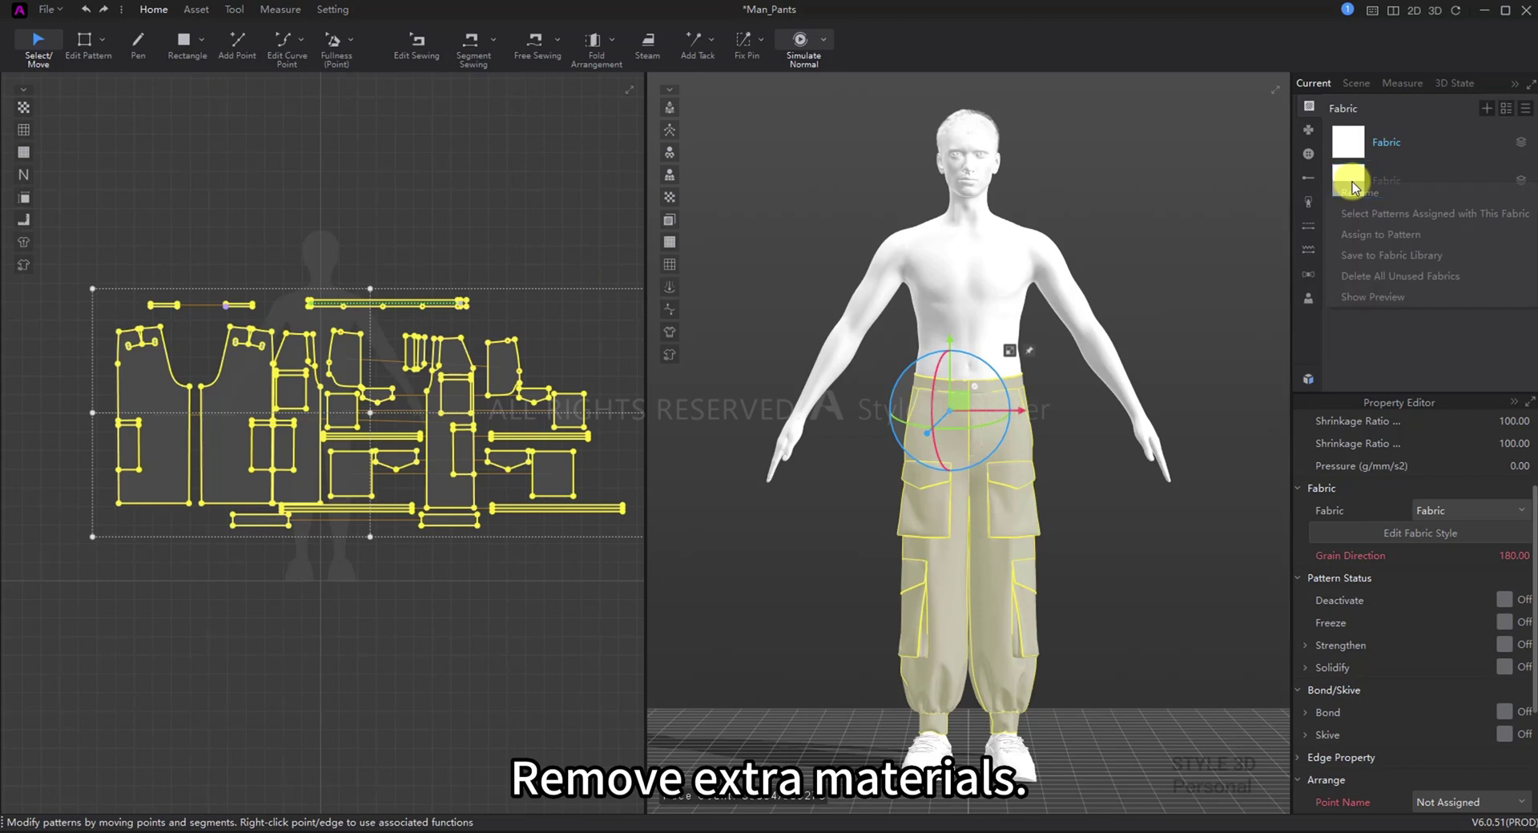
{"action": "left_click", "coordinate": [1370, 276]}
{"action": "left_click", "coordinate": [1075, 484]}
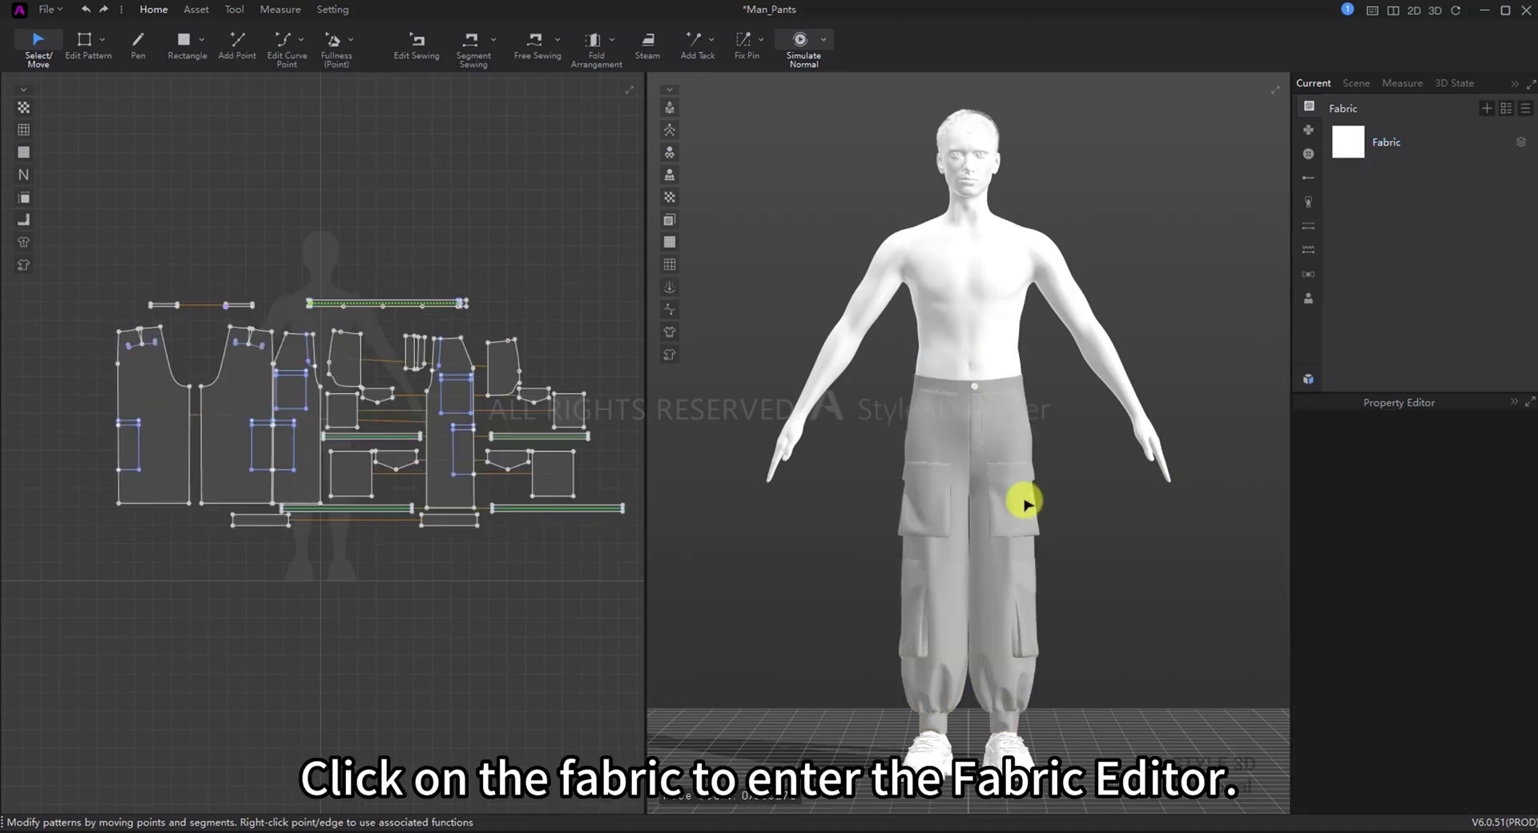
Step: Apply the Knit_Scuba_Thick physical property preset to the remaining fabric and simulate the pants
{"action": "left_click", "coordinate": [1353, 149]}
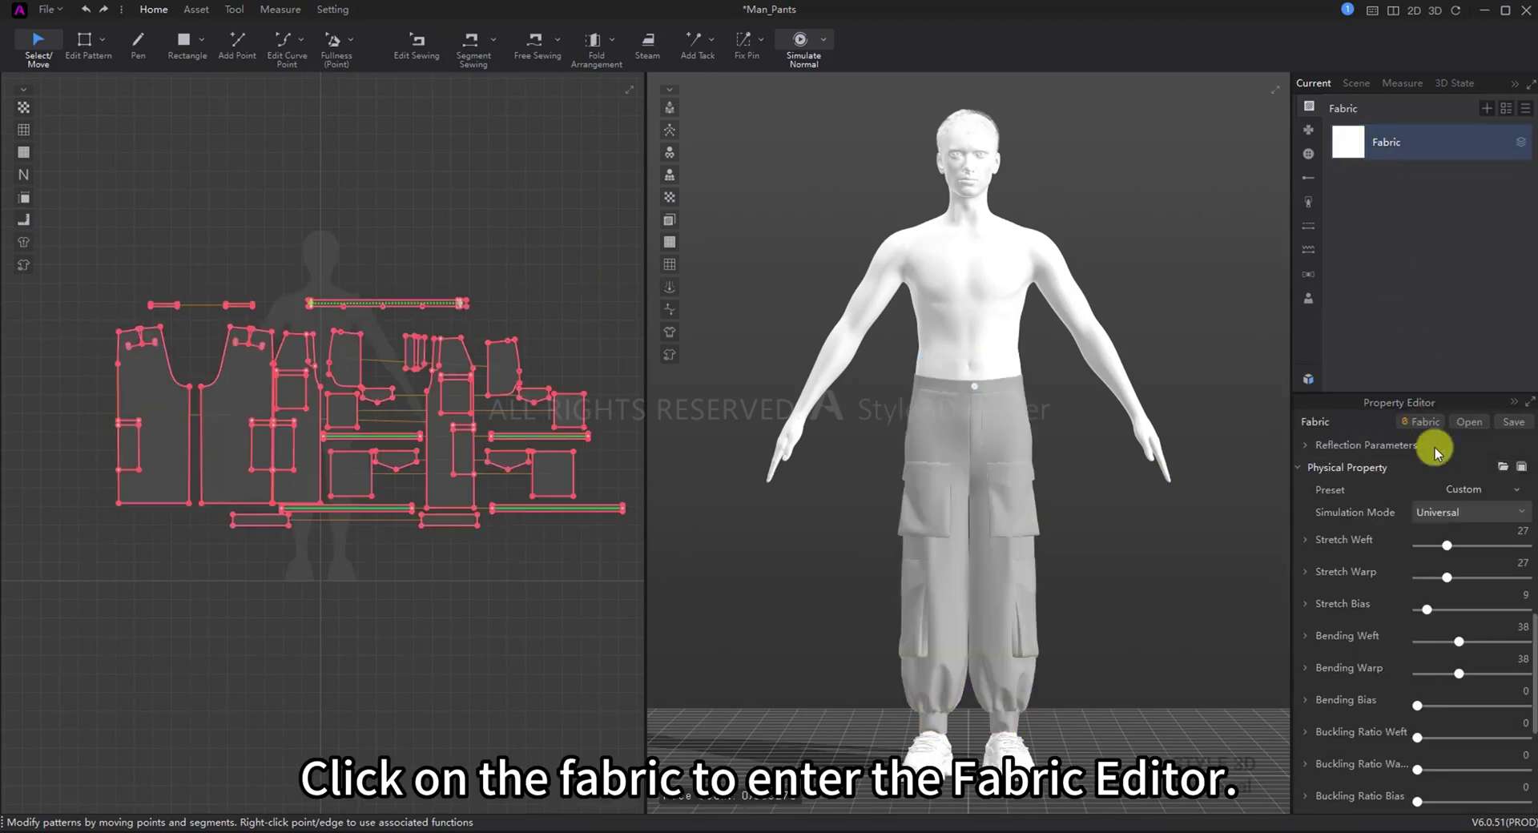
{"action": "left_click", "coordinate": [1471, 490]}
{"action": "mouse_move", "coordinate": [1468, 725]}
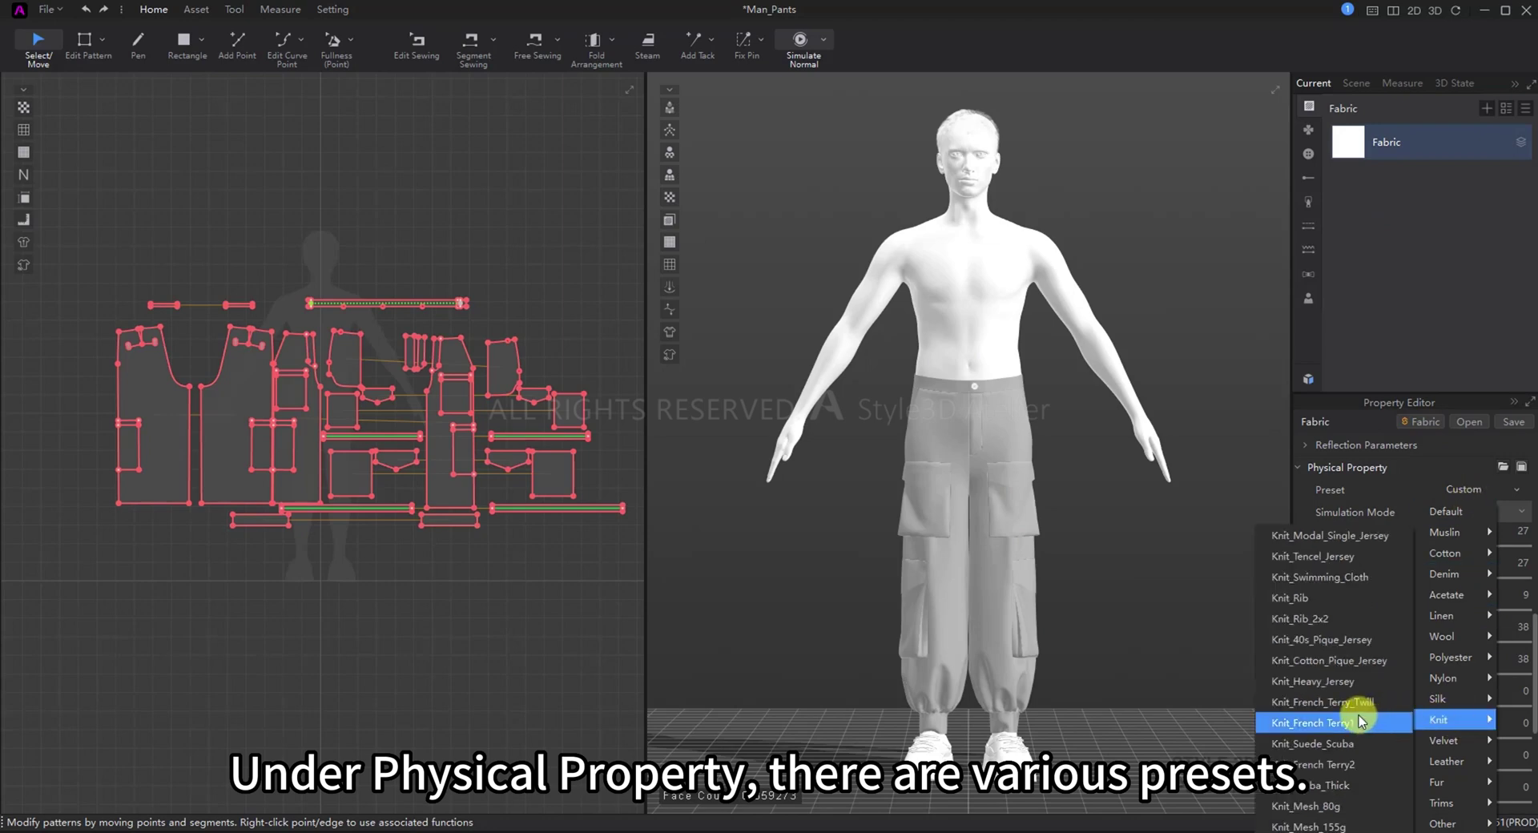
{"action": "left_click", "coordinate": [1358, 786]}
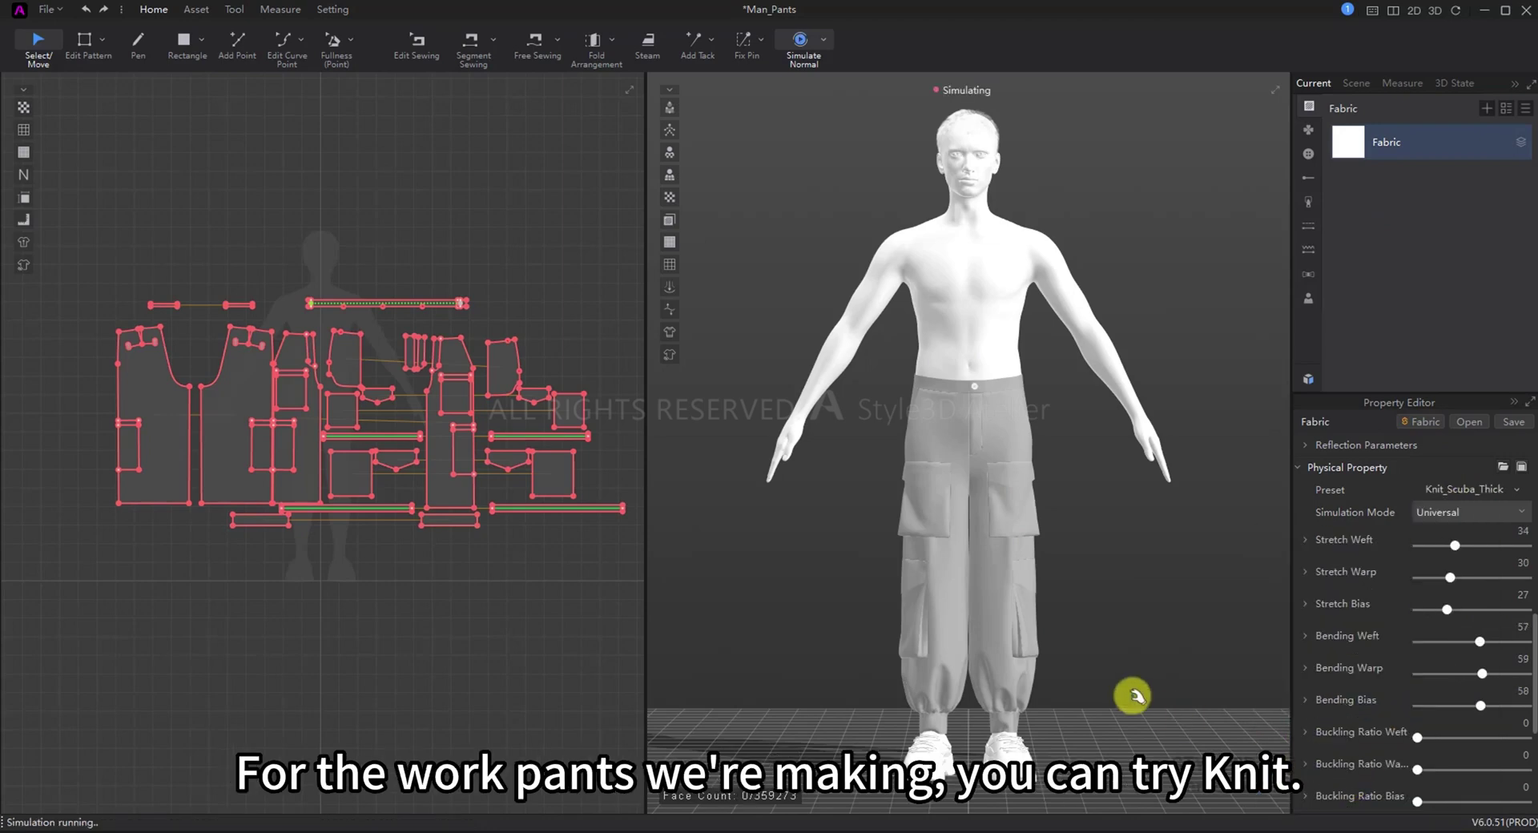
{"action": "scroll", "coordinate": [975, 563], "scroll_direction": "up", "scroll_amount": 5}
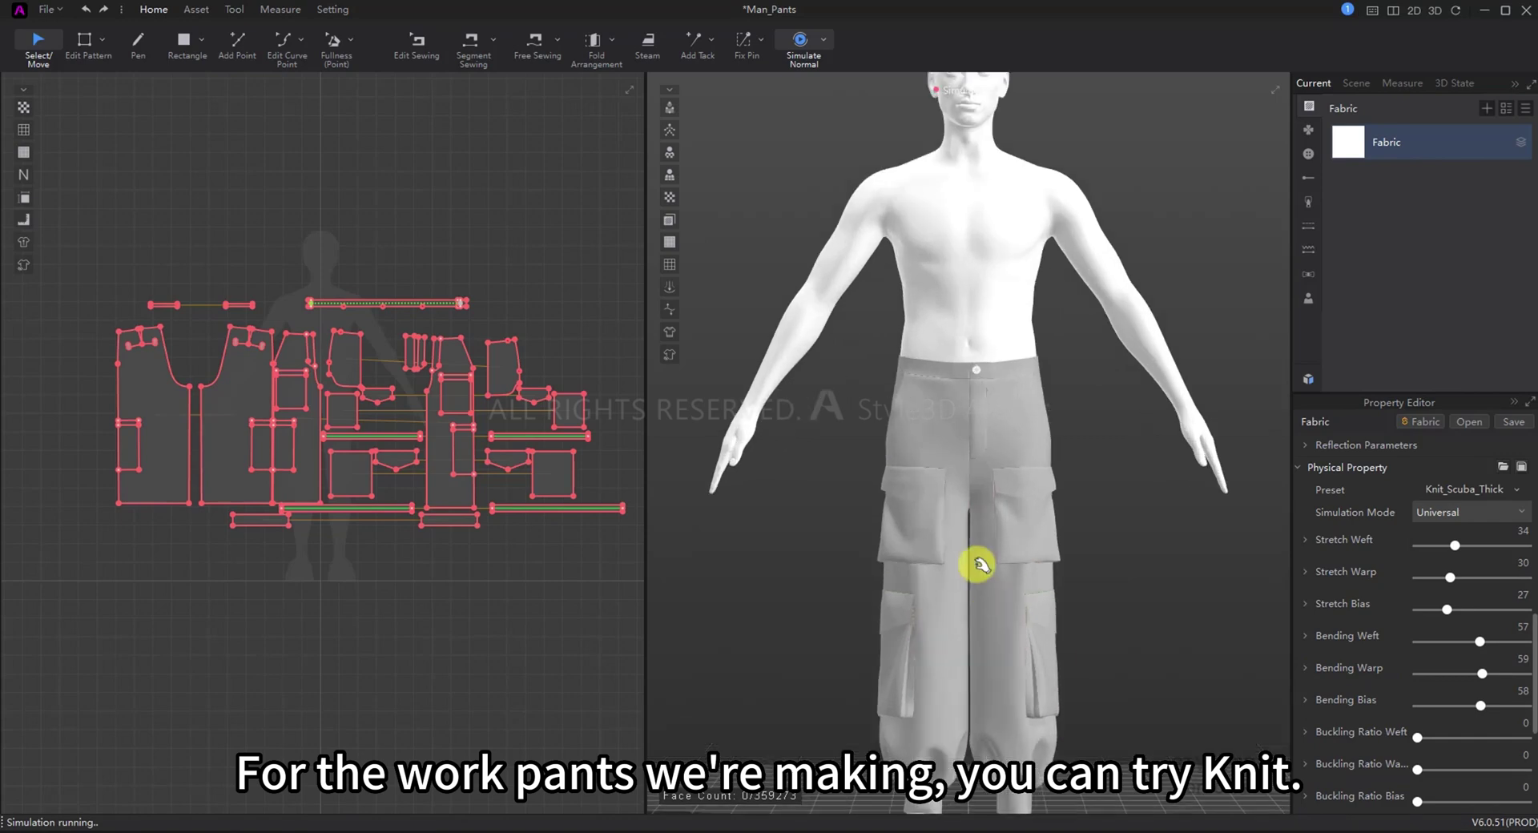
{"action": "scroll", "coordinate": [993, 542], "scroll_direction": "down", "scroll_amount": 1}
Step: Turn on the fabric thickness display, view the pants without the avatar, and resume the simulation
{"action": "key", "text": "space"}
{"action": "key", "text": "shift+a"}
{"action": "scroll", "coordinate": [1001, 556], "scroll_direction": "down", "scroll_amount": 8}
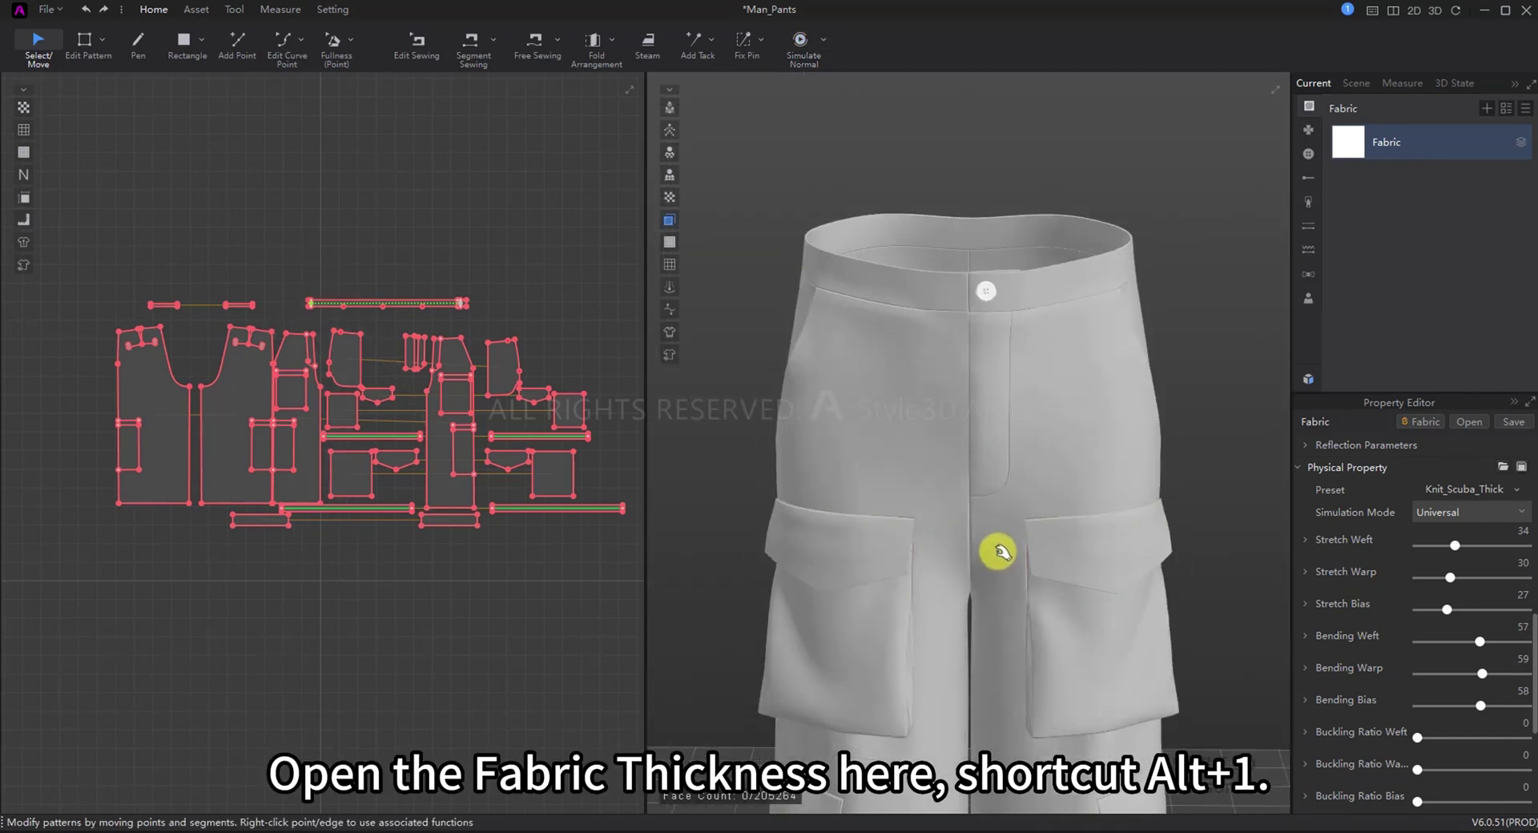
{"action": "key", "text": "space"}
Step: Try the Knit_French Terry2 and Knit_French Terry1 presets on the fabric, comparing the simulated drape
{"action": "left_click", "coordinate": [1464, 494]}
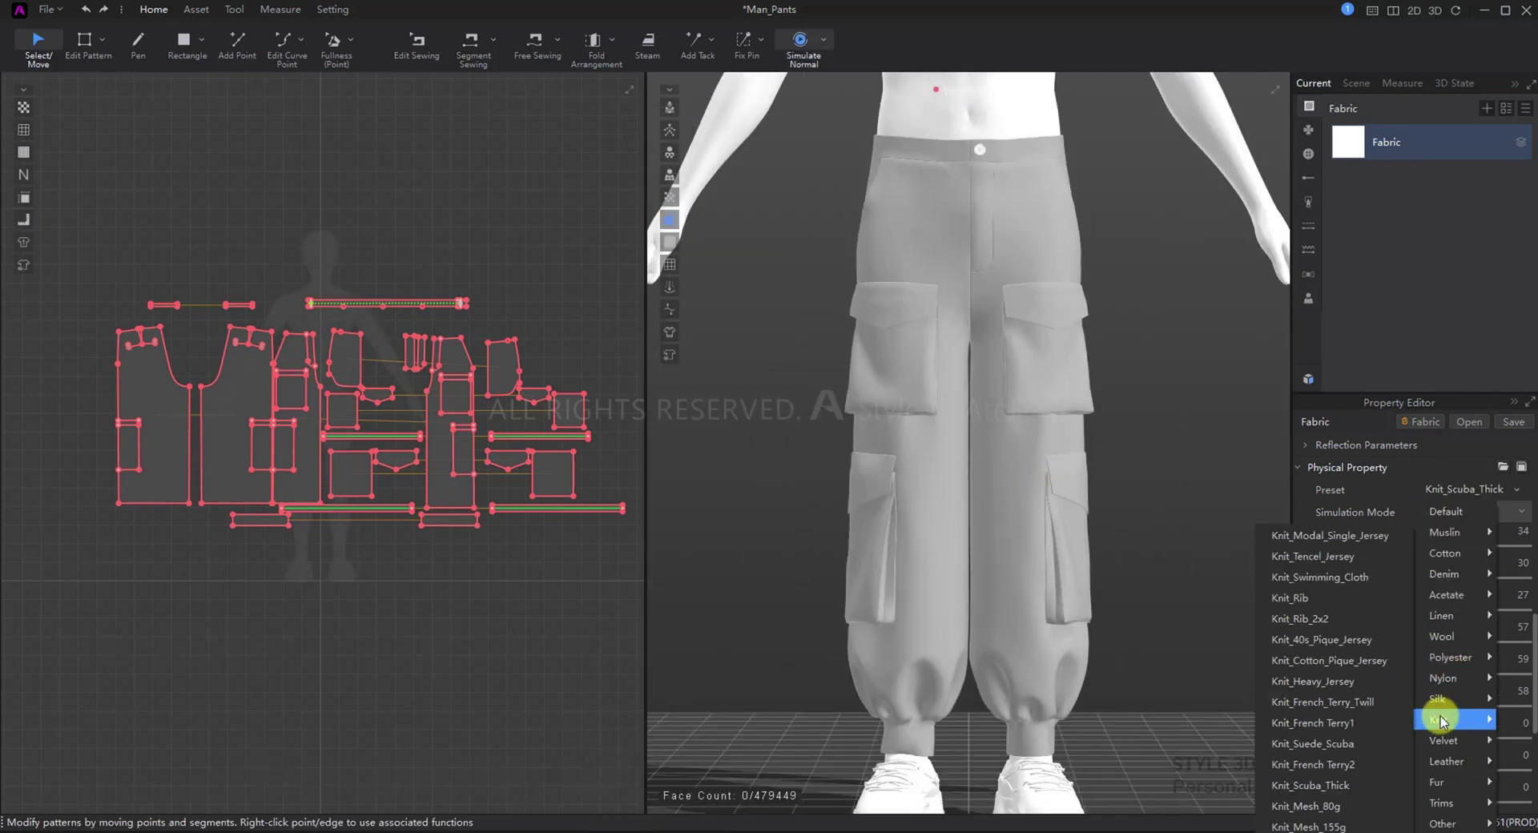
{"action": "left_click", "coordinate": [1374, 735]}
{"action": "left_click", "coordinate": [1471, 495]}
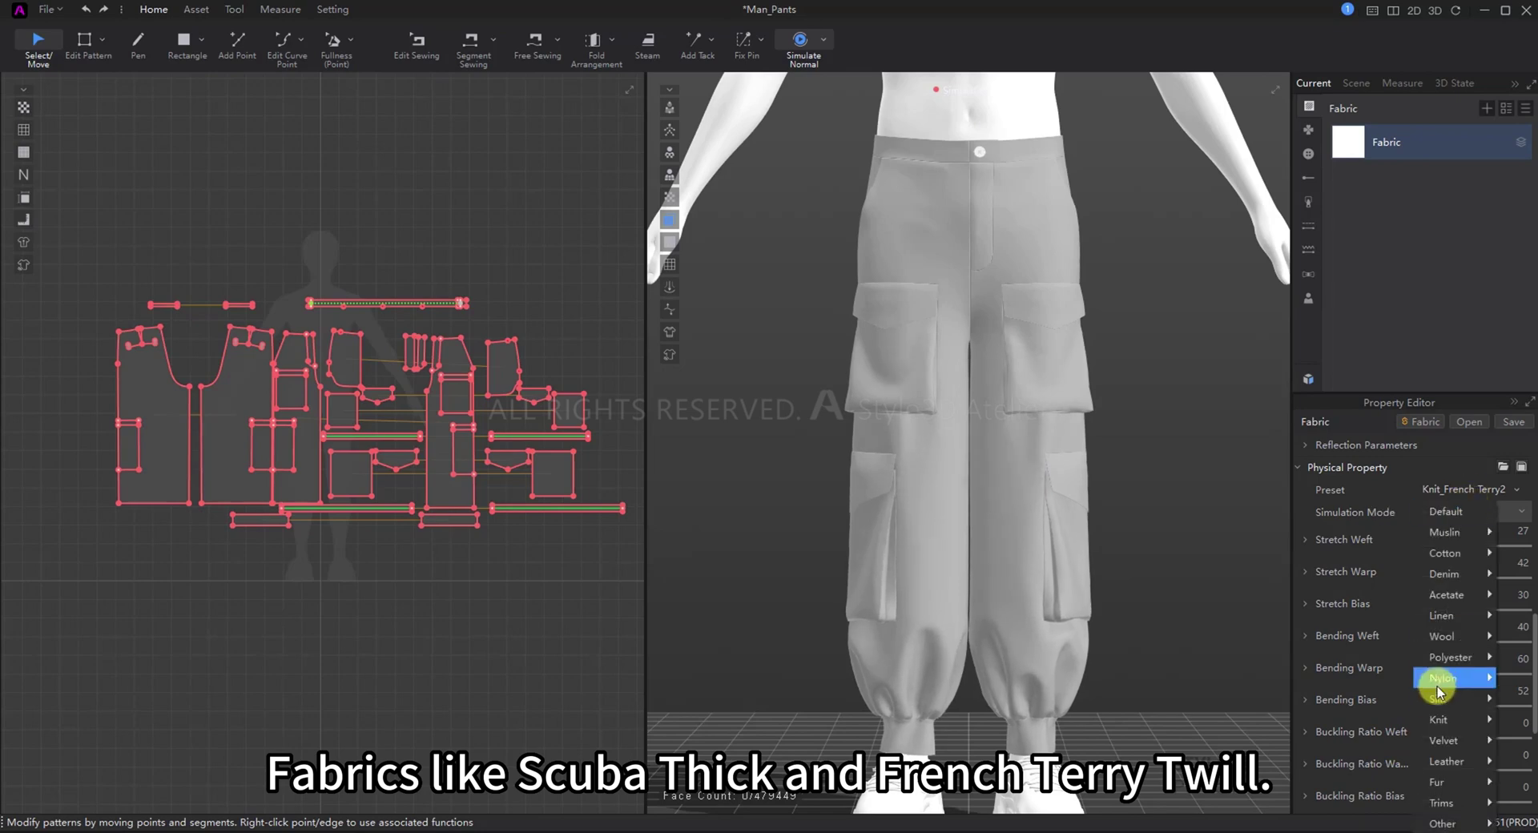
{"action": "left_click", "coordinate": [1379, 719]}
{"action": "scroll", "coordinate": [1181, 643], "scroll_direction": "down", "scroll_amount": 1}
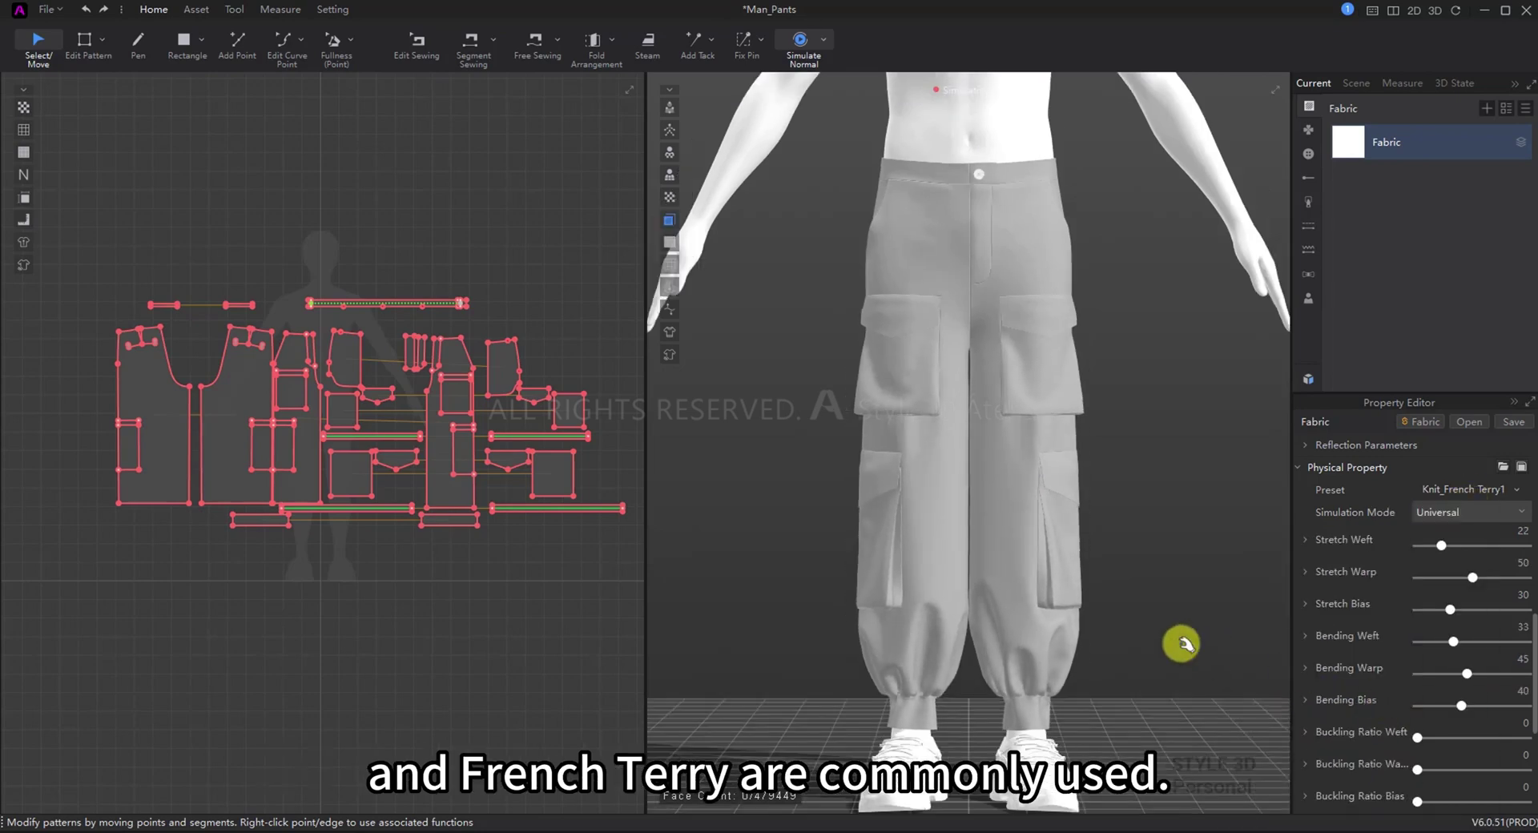
{"action": "mouse_move", "coordinate": [1175, 642]}
{"action": "right_mouse_down"}
{"action": "mouse_move", "coordinate": [1050, 640]}
{"action": "mouse_move", "coordinate": [1188, 639]}
{"action": "right_mouse_up"}
{"action": "key", "text": "2"}
Step: Apply a different Knit preset to the fabric and clear the fabric selection while the simulation runs
{"action": "left_click", "coordinate": [1442, 492]}
{"action": "mouse_move", "coordinate": [1439, 719]}
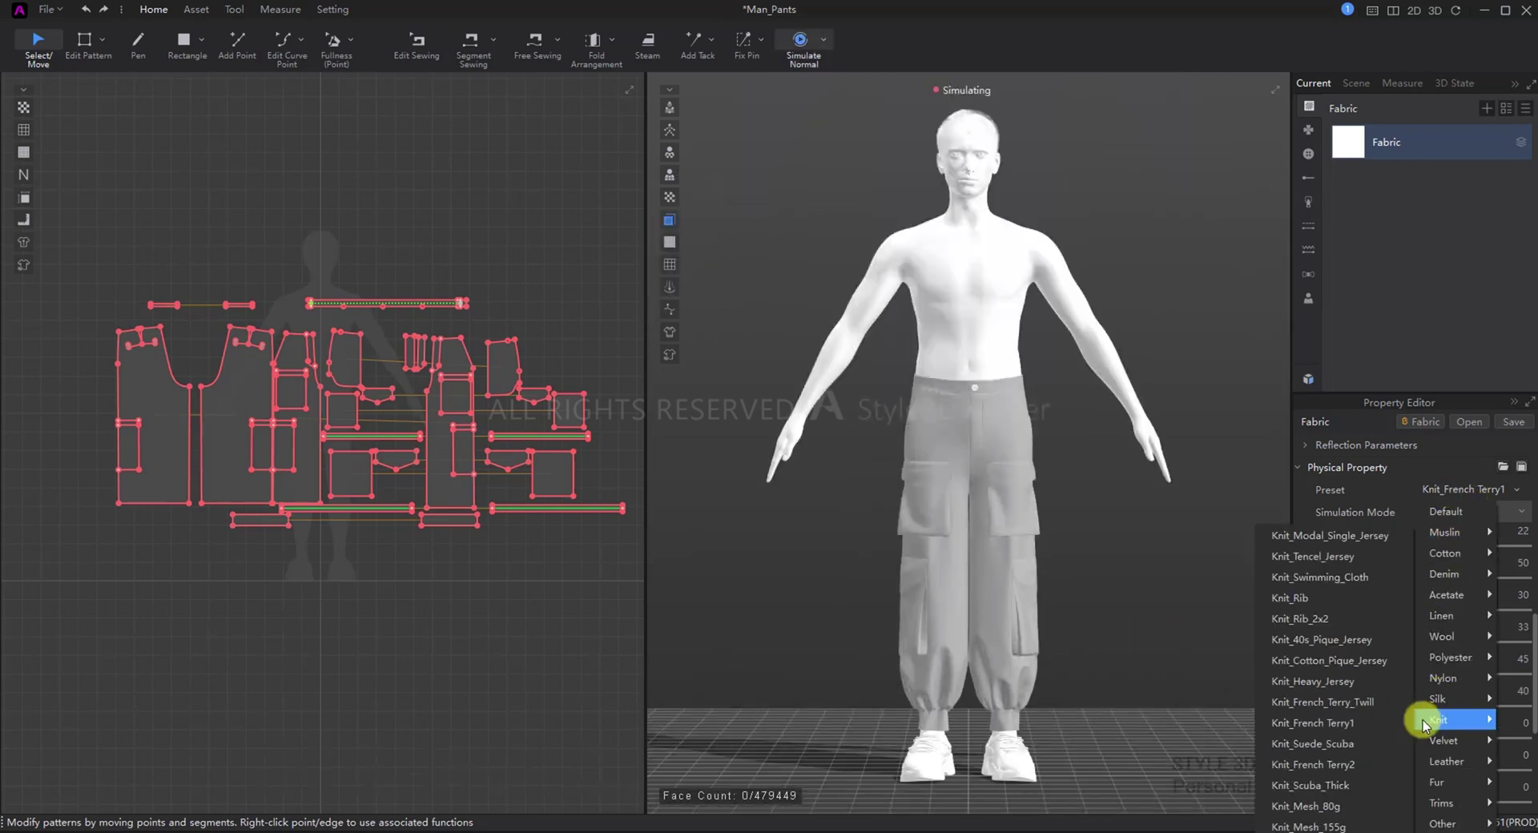
{"action": "left_click", "coordinate": [1281, 756]}
{"action": "left_click", "coordinate": [1184, 697]}
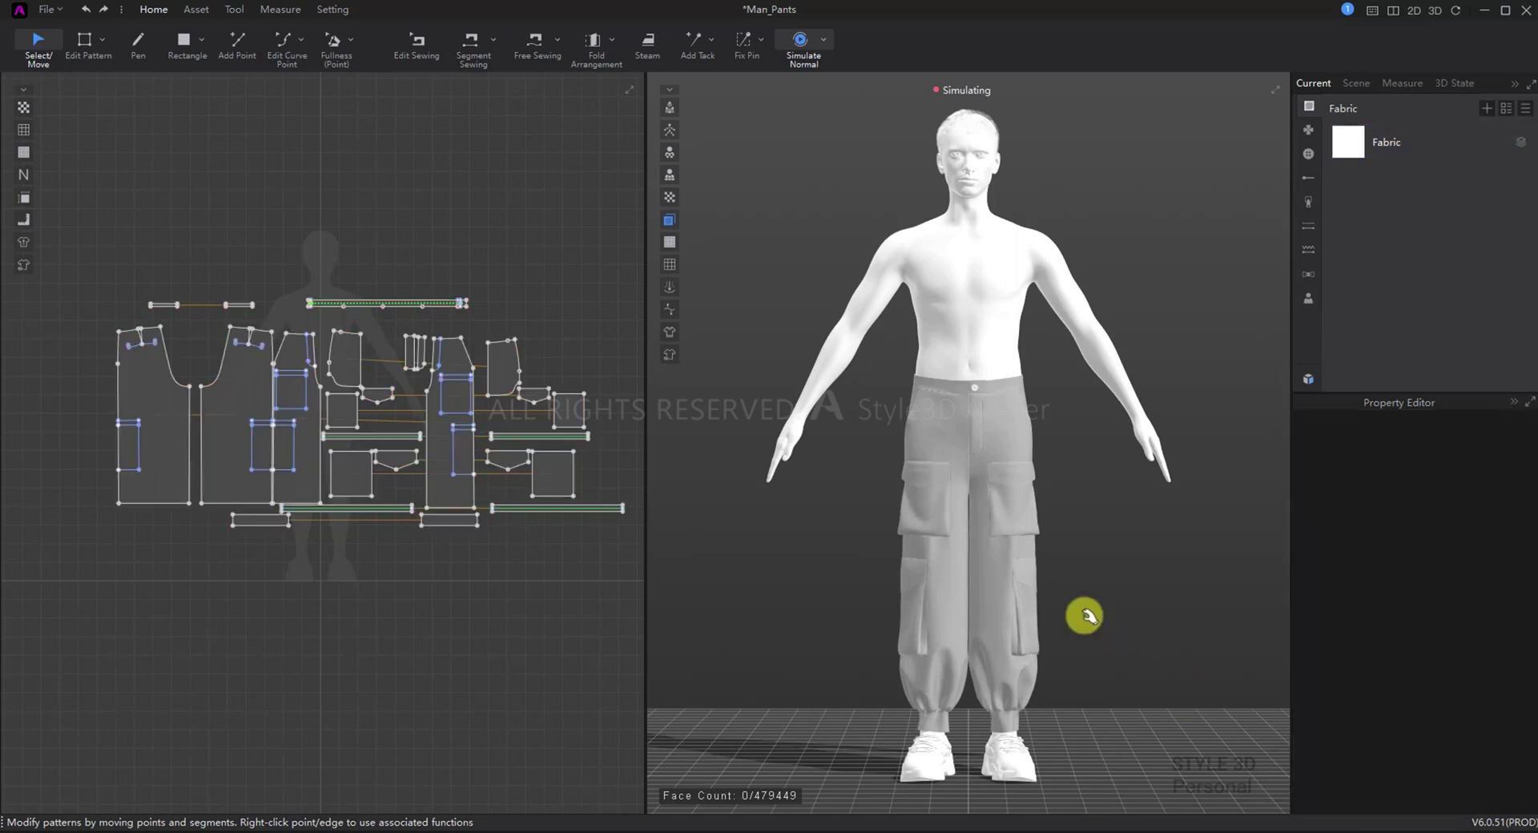